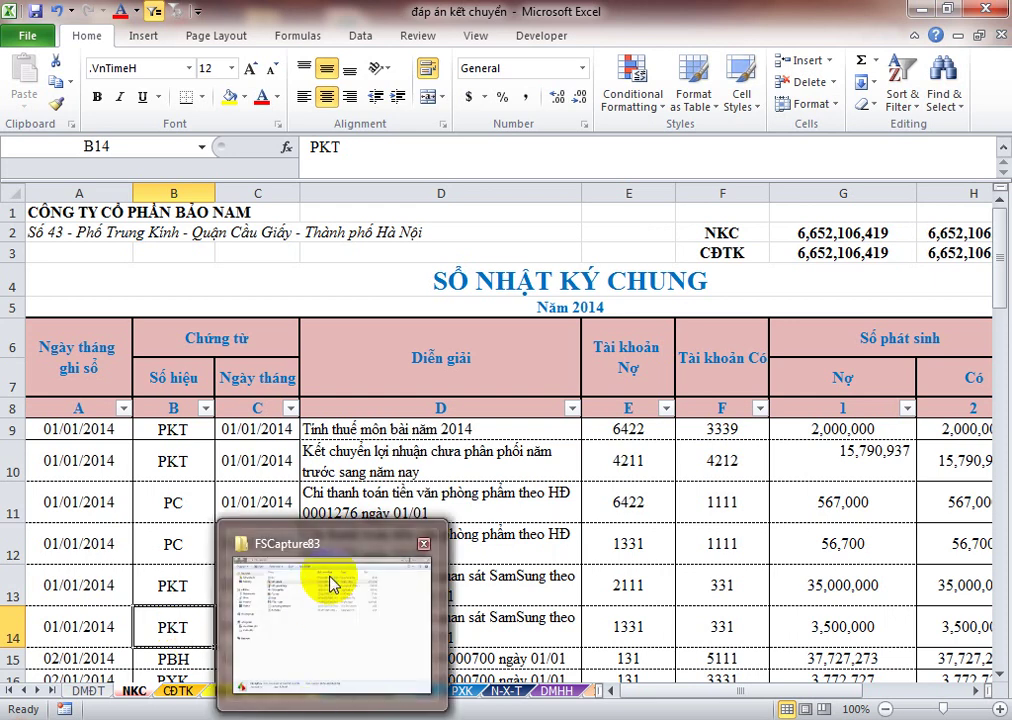
Step: Create a copy of the NKC sheet in the same workbook, placed before the NKC sheet
left_click(230, 426)
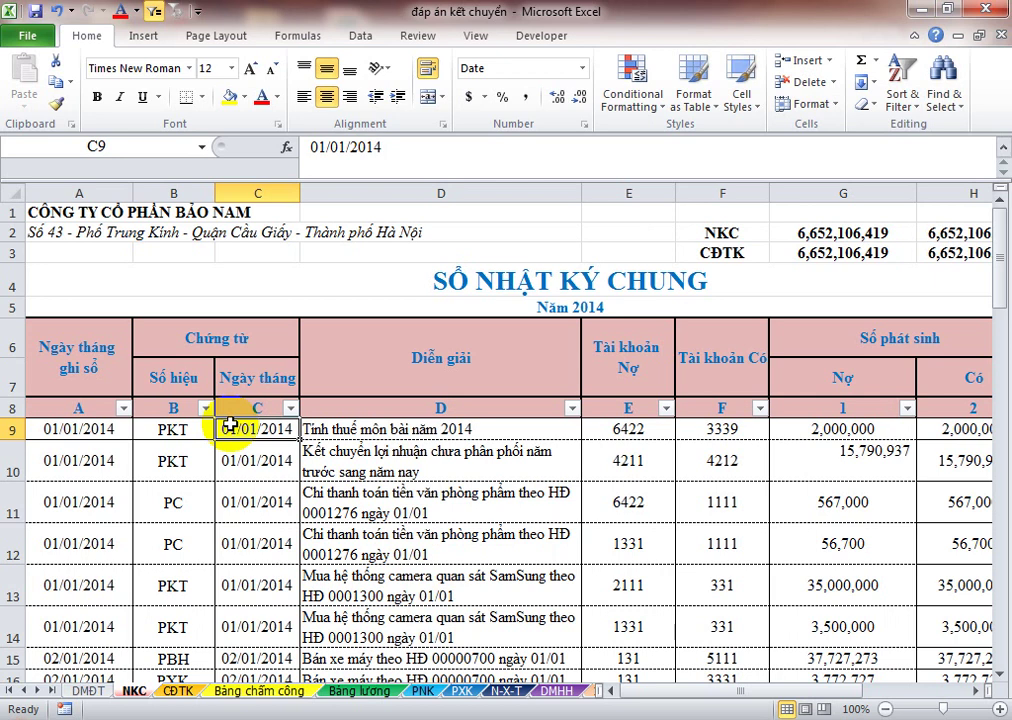
right_click(141, 700)
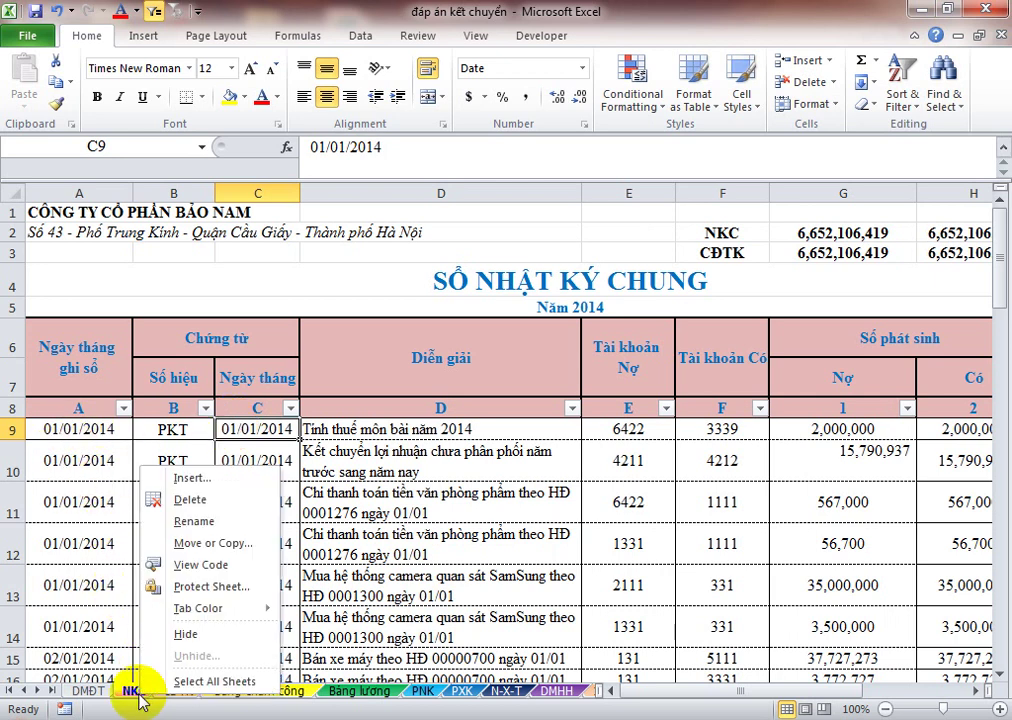
left_click(185, 546)
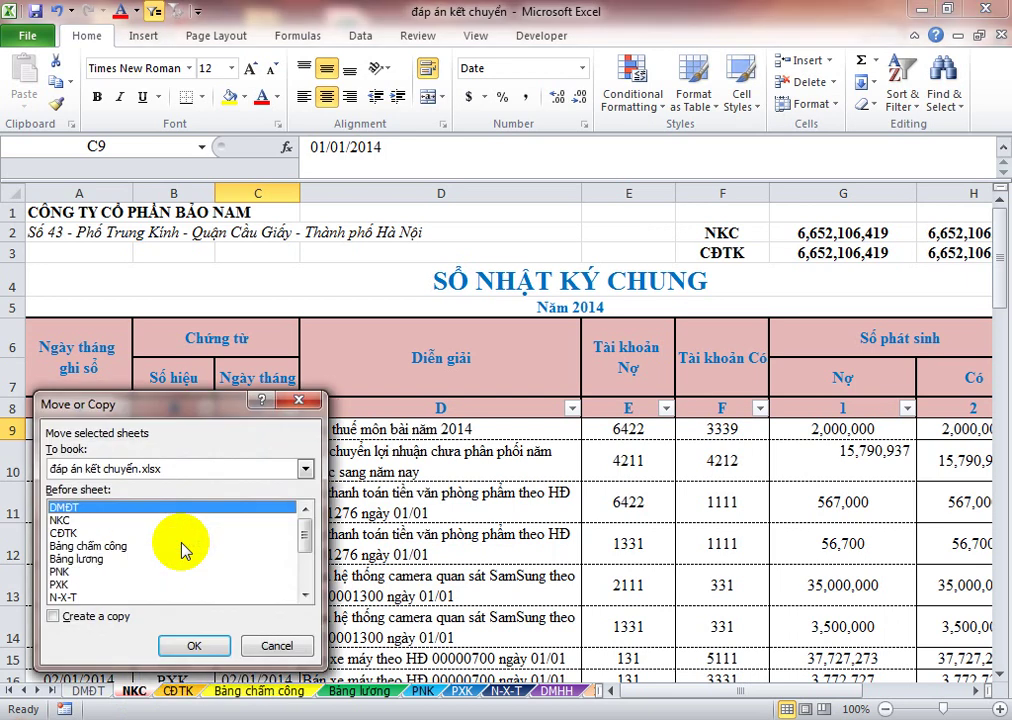
left_click(70, 520)
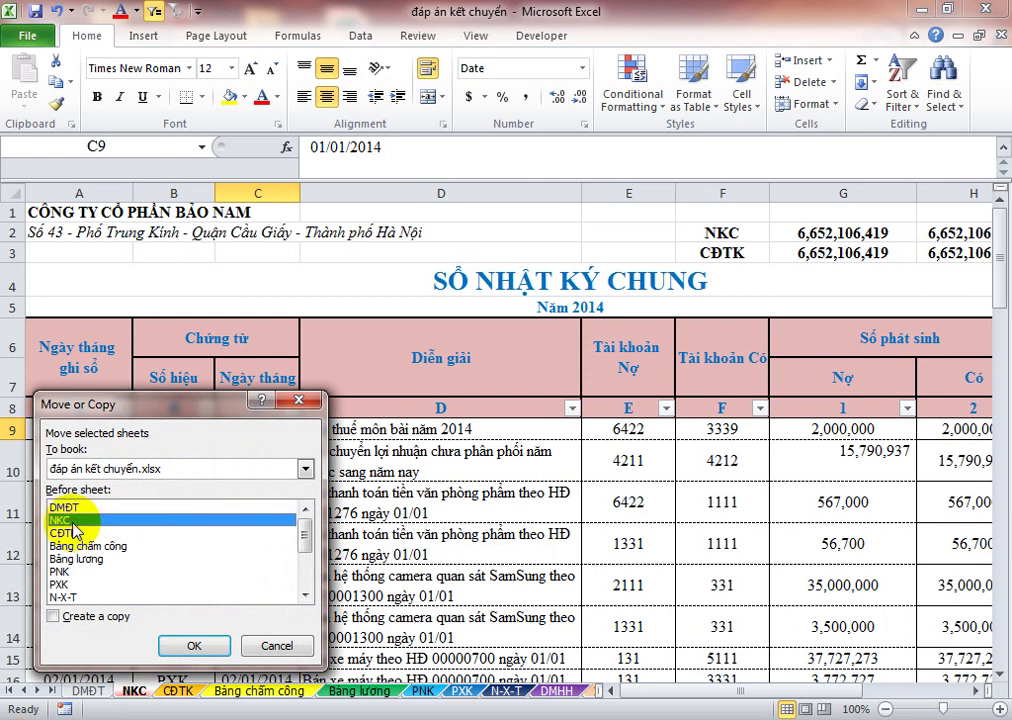
left_click(55, 617)
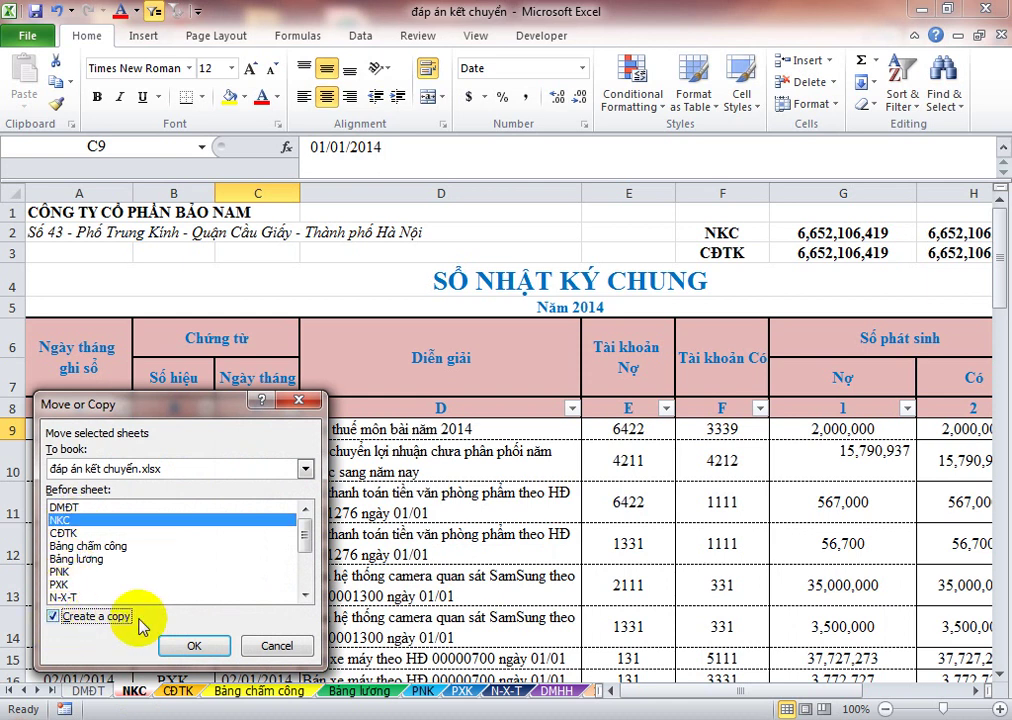
left_click(186, 648)
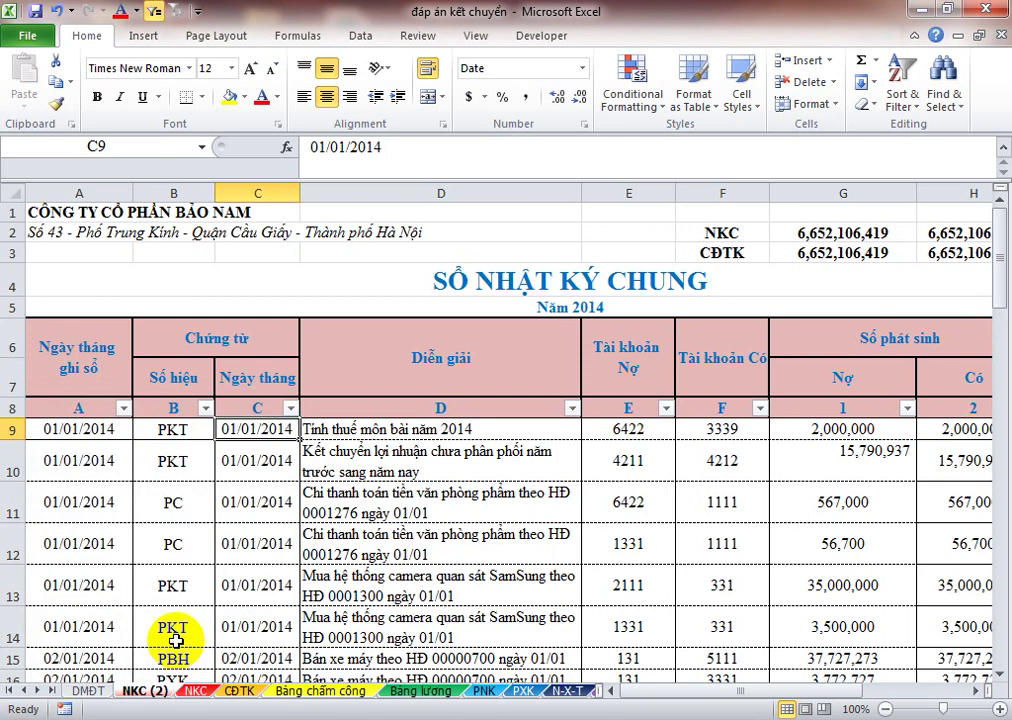
Step: Rename the copied NKC (2) sheet to "Sổ cái"
right_click(157, 694)
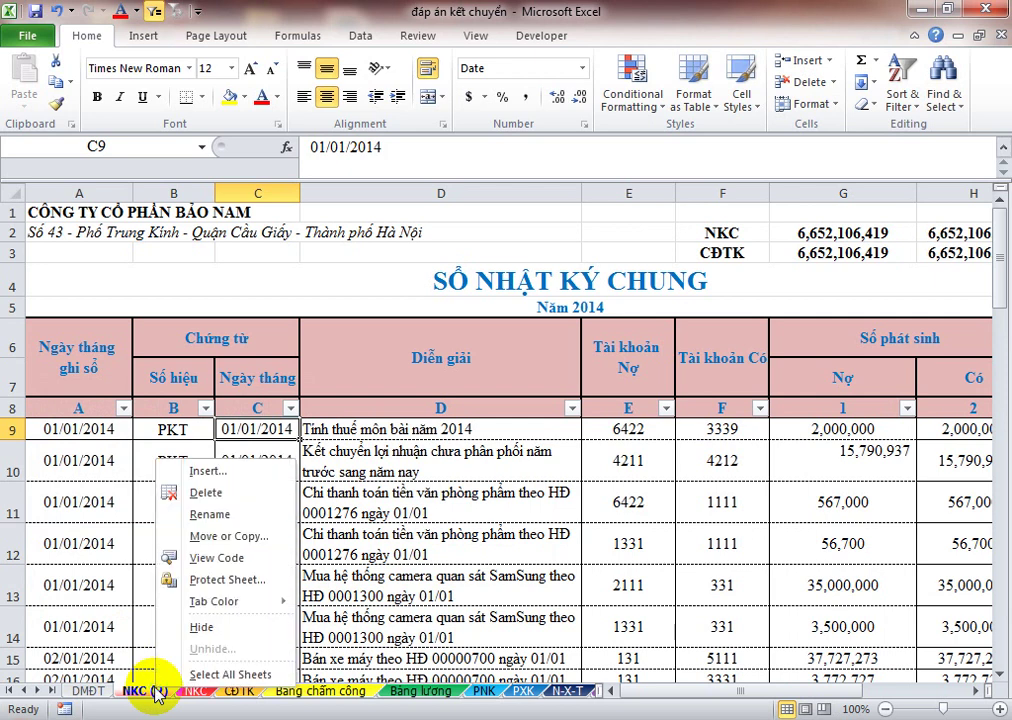
left_click(210, 514)
type("sổ cái")
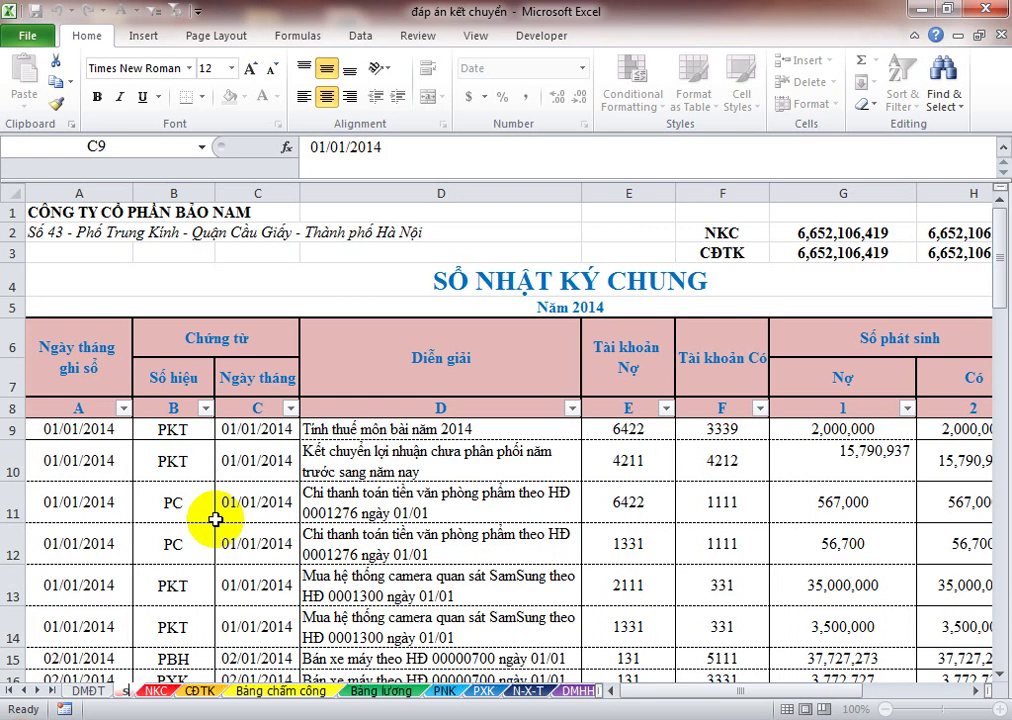
key("Return")
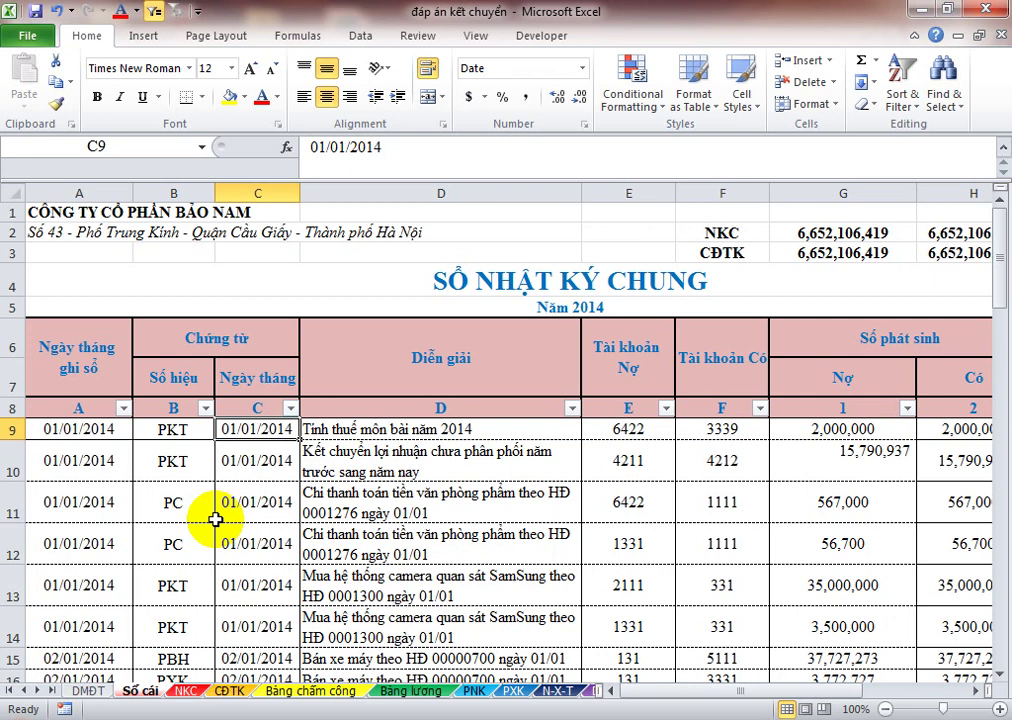
Step: Replace the sheet title in A4 with "SỔ CÁI TÀI KHOẢN"
key("Up")
key("Up")
key("Up")
key("Up")
key("Up")
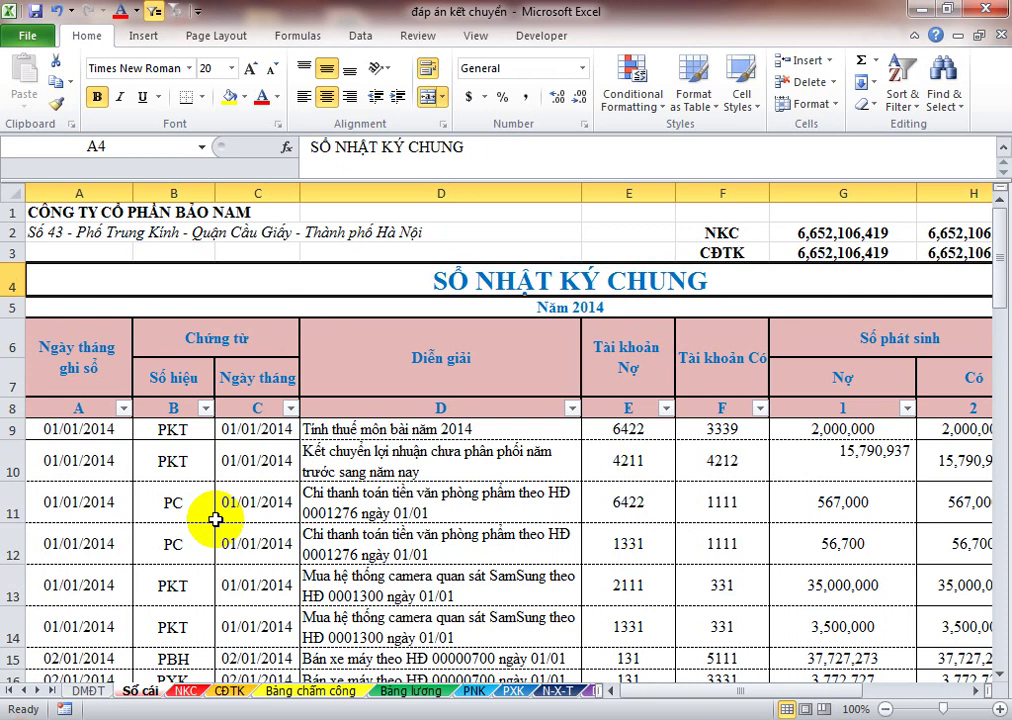
type("S")
key("BackSpace")
type("S")
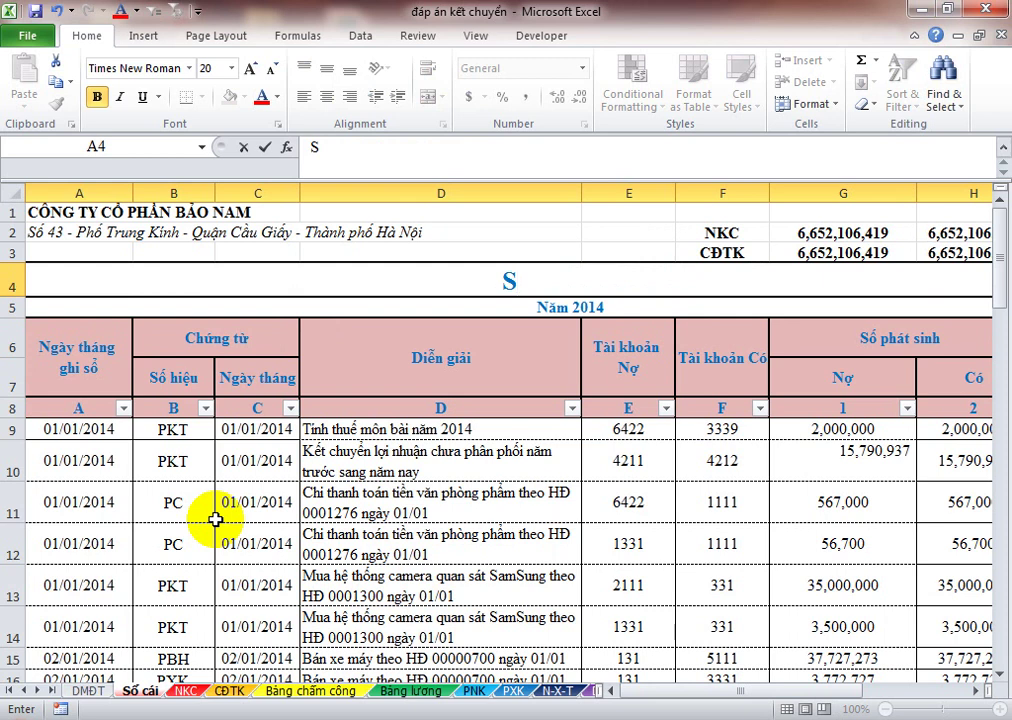
type("Ổ CÁI TÀI")
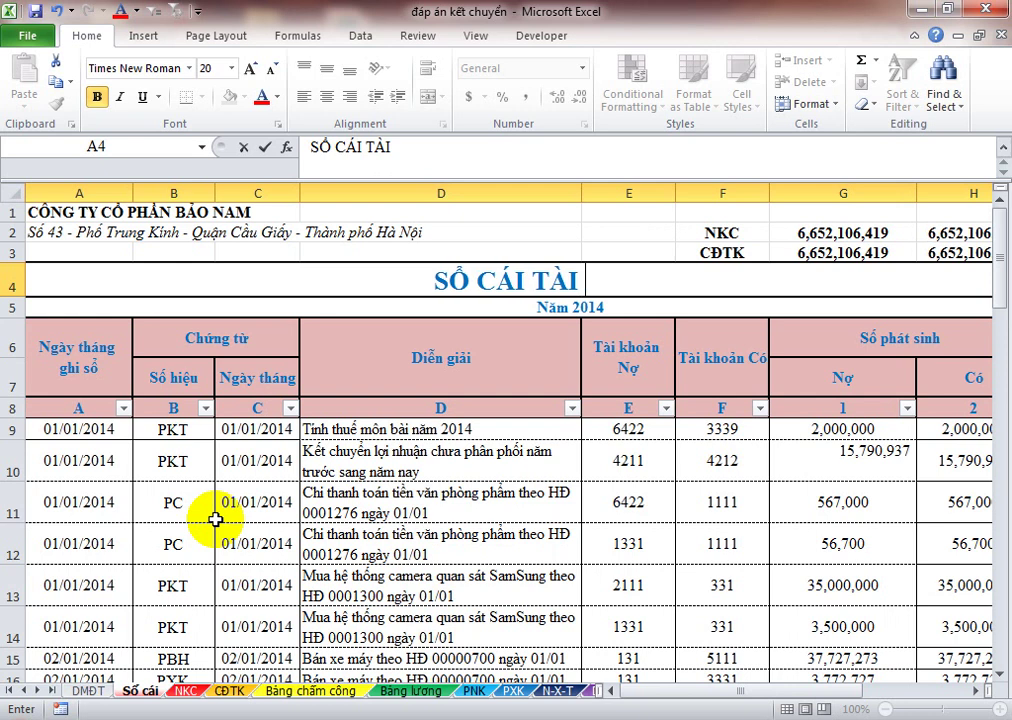
type(" KHOẢN")
key("Return")
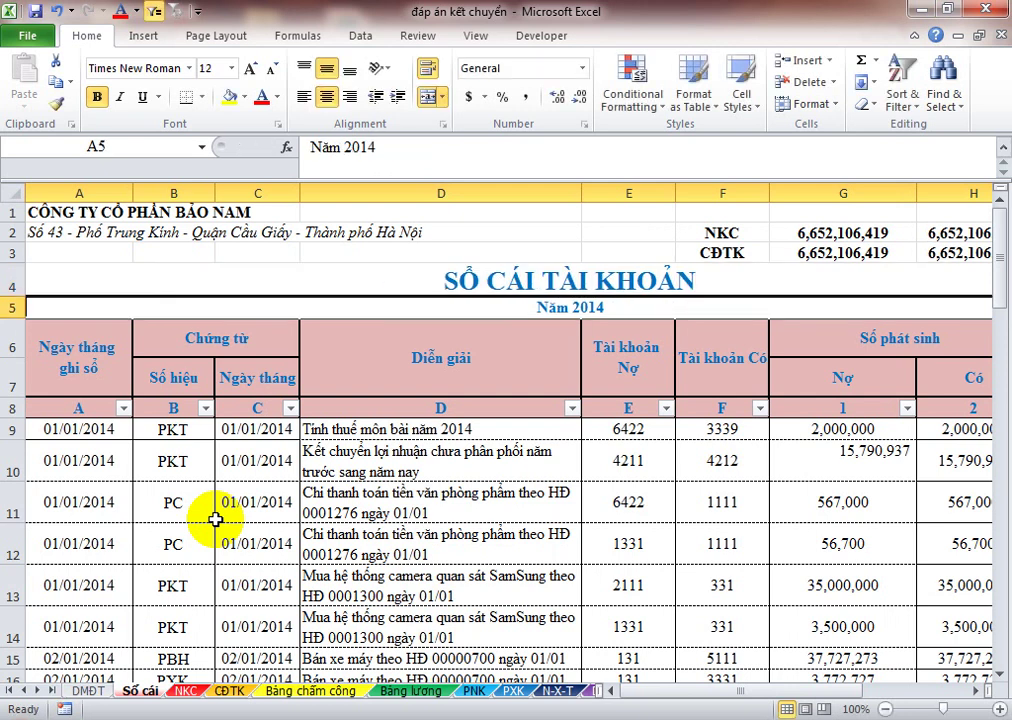
Step: Clear the NKC and CĐTK labels and their totals in cells F2:H3
key("Up")
key("Up")
key("Right")
key("Right")
key("Up")
key("Right")
key("Right")
key("Right")
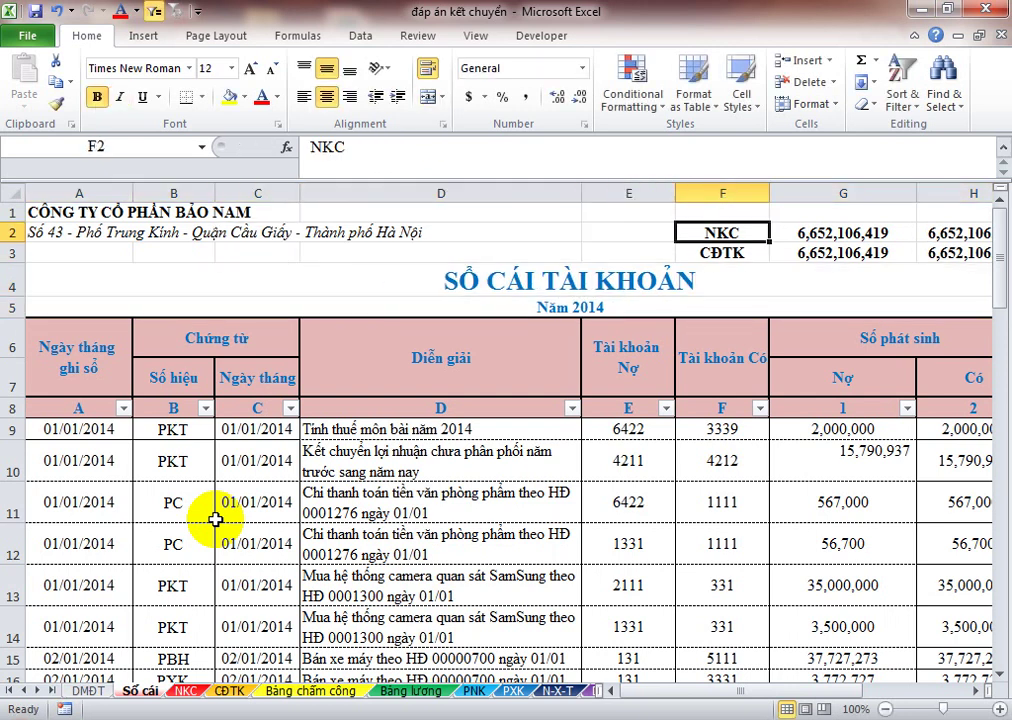
key("shift+Right")
key("shift+Down")
key("shift+Right")
key("shift+Right")
key("shift+Left")
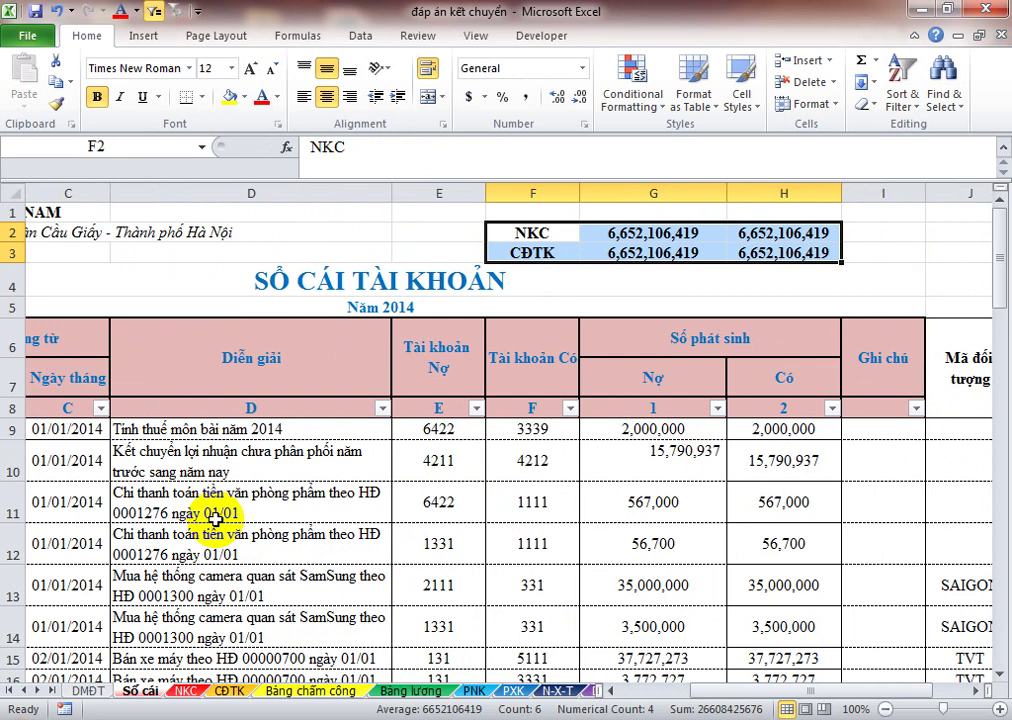
key("Delete")
Step: Insert two blank rows between the title and the "Năm 2014" line
key("Left")
key("Left")
key("Left")
key("Left")
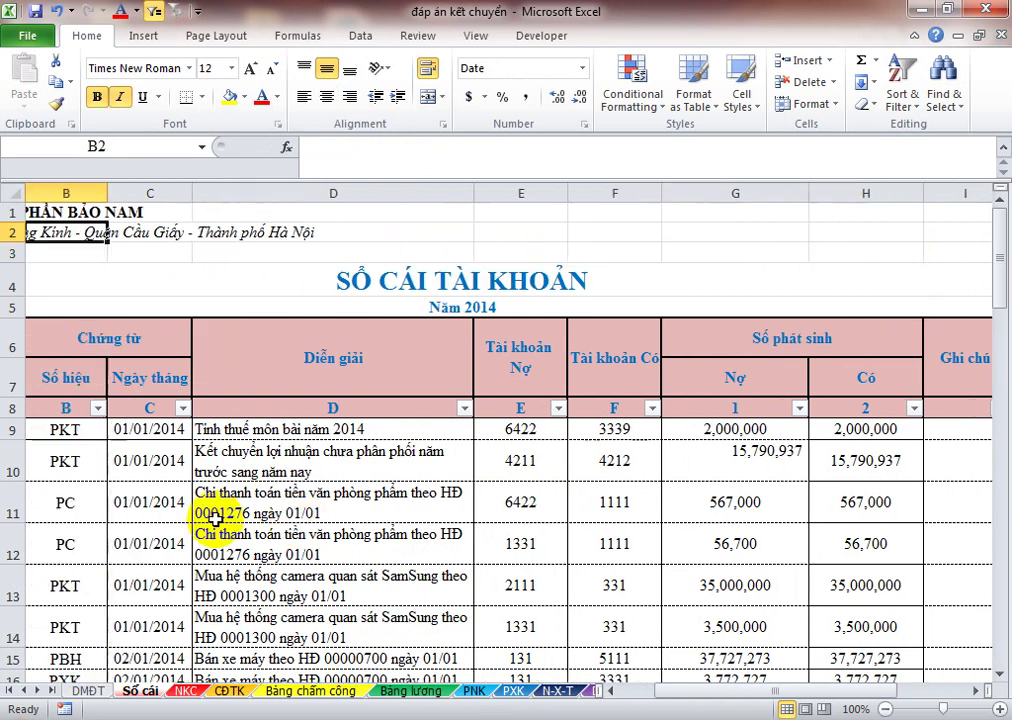
key("Right")
key("Right")
key("Down")
key("Down")
key("Down")
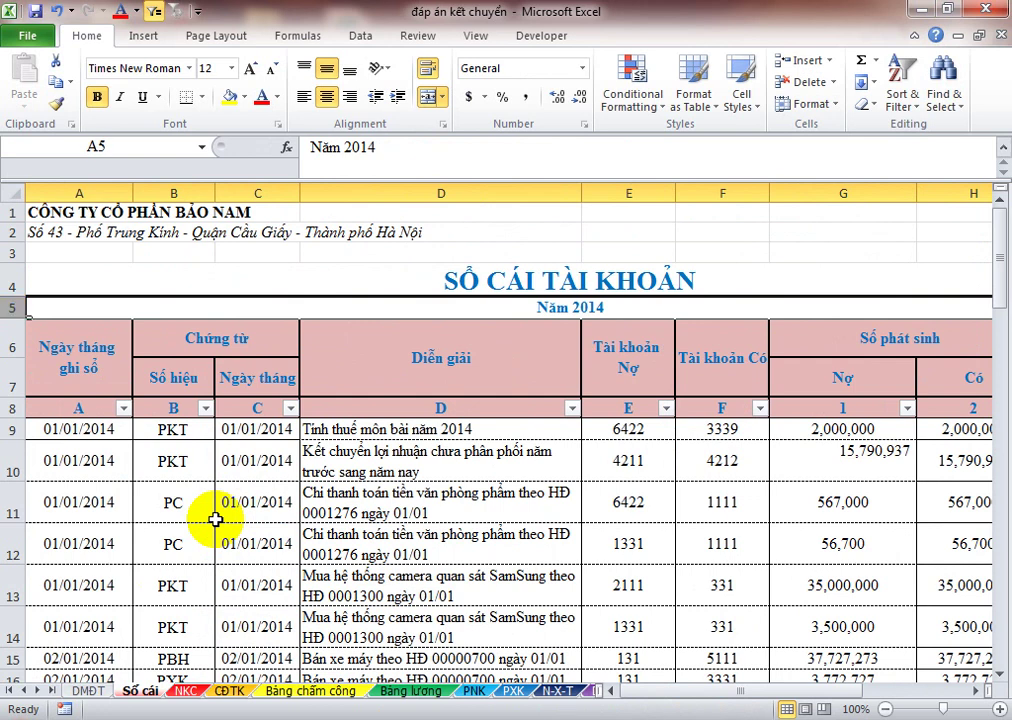
key("shift+F10")
key("i")
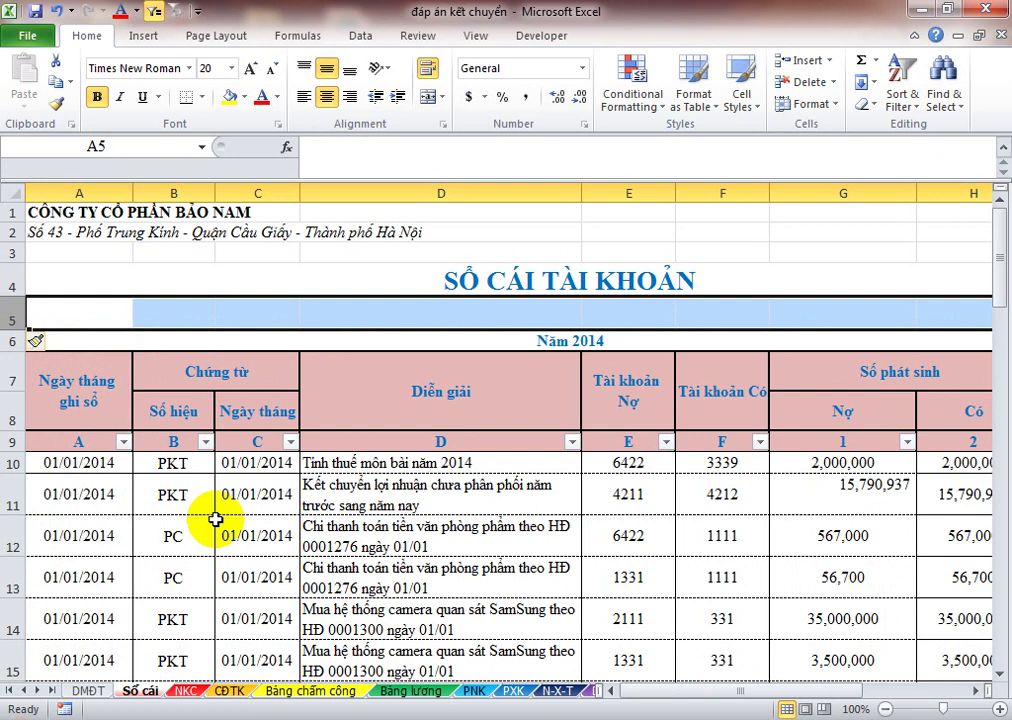
key("ctrl+shift+plus")
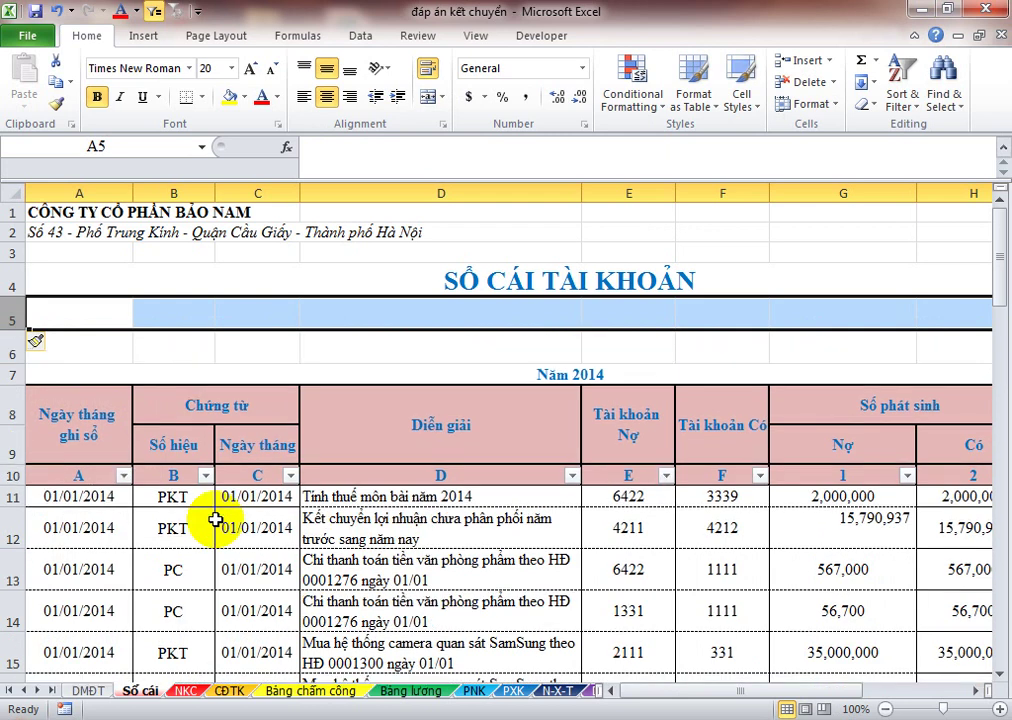
Step: Unmerge the title cells in row 4
key("Down")
key("Up")
key("Up")
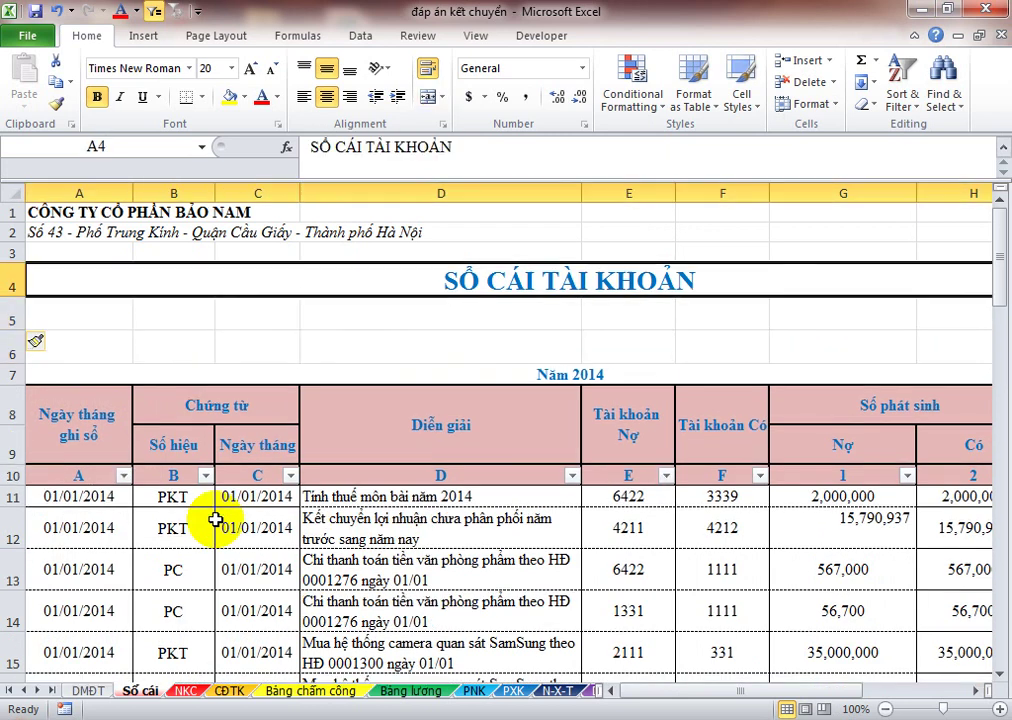
key("Right")
key("Right")
key("Left")
key("Left")
key("alt+h")
key("m")
key("u")
key("Right")
key("Down")
key("Up")
key("Left")
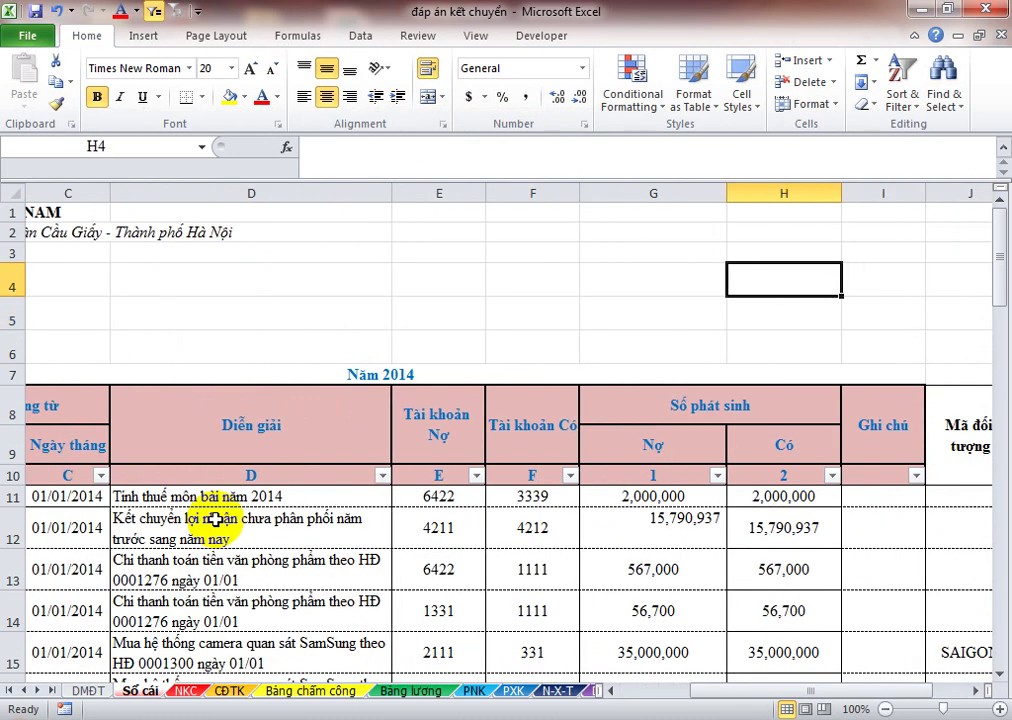
Step: Move the title "SỔ CÁI TÀI KHOẢN" from A4 to D4
key("Left")
key("Left")
key("Left")
key("Left")
key("Left")
key("Left")
key("Left")
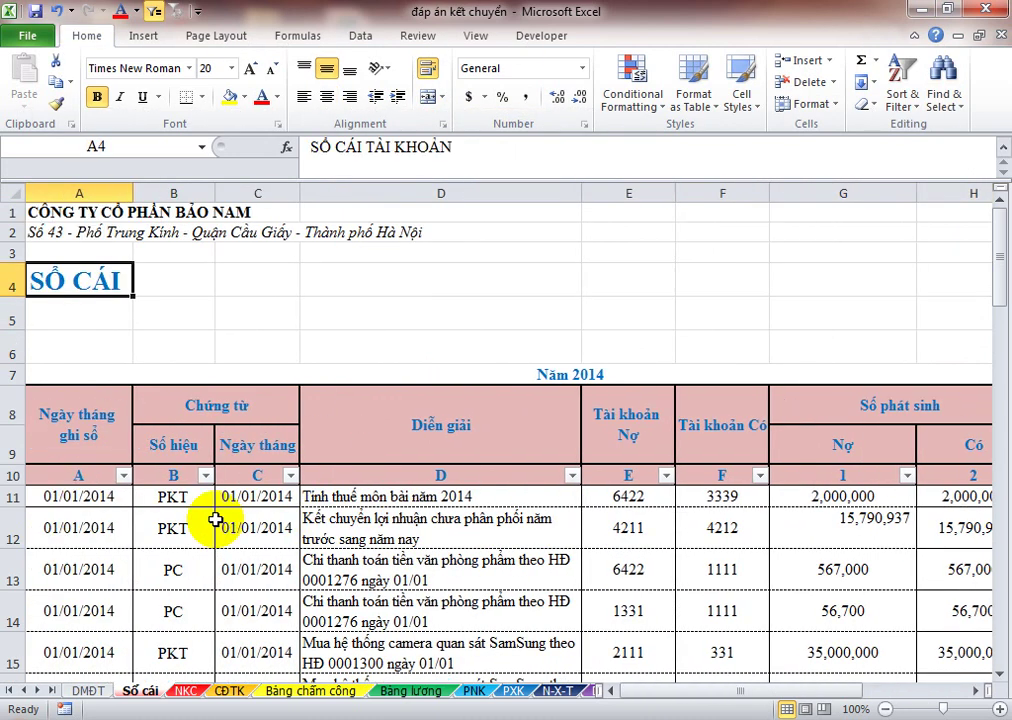
key("Down")
key("Right")
key("Right")
key("Right")
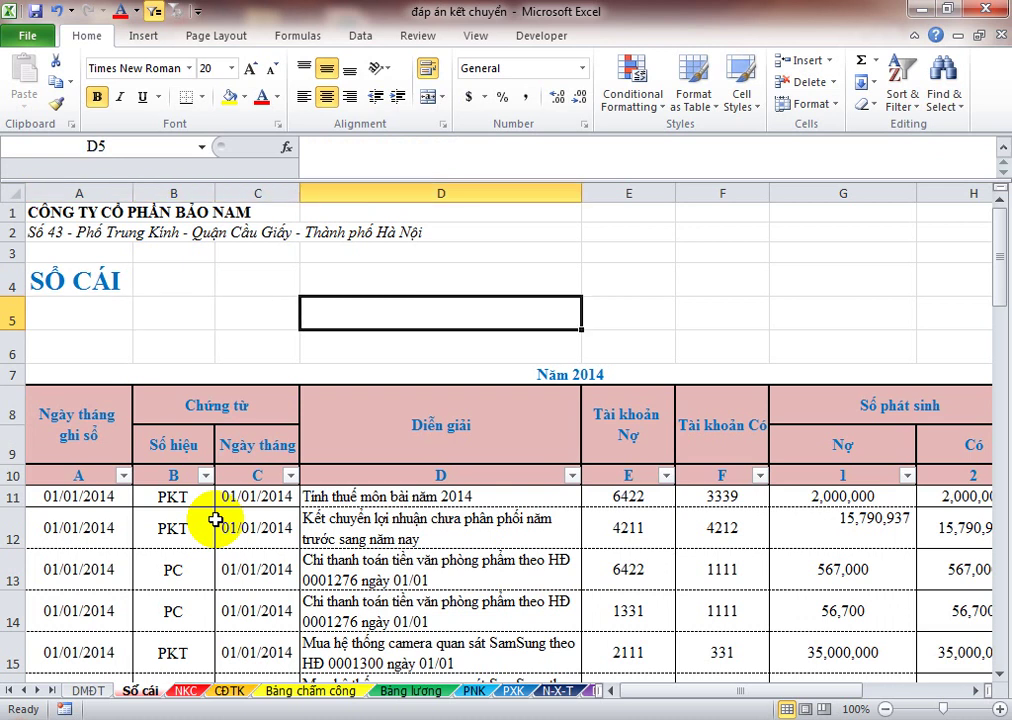
key("Left")
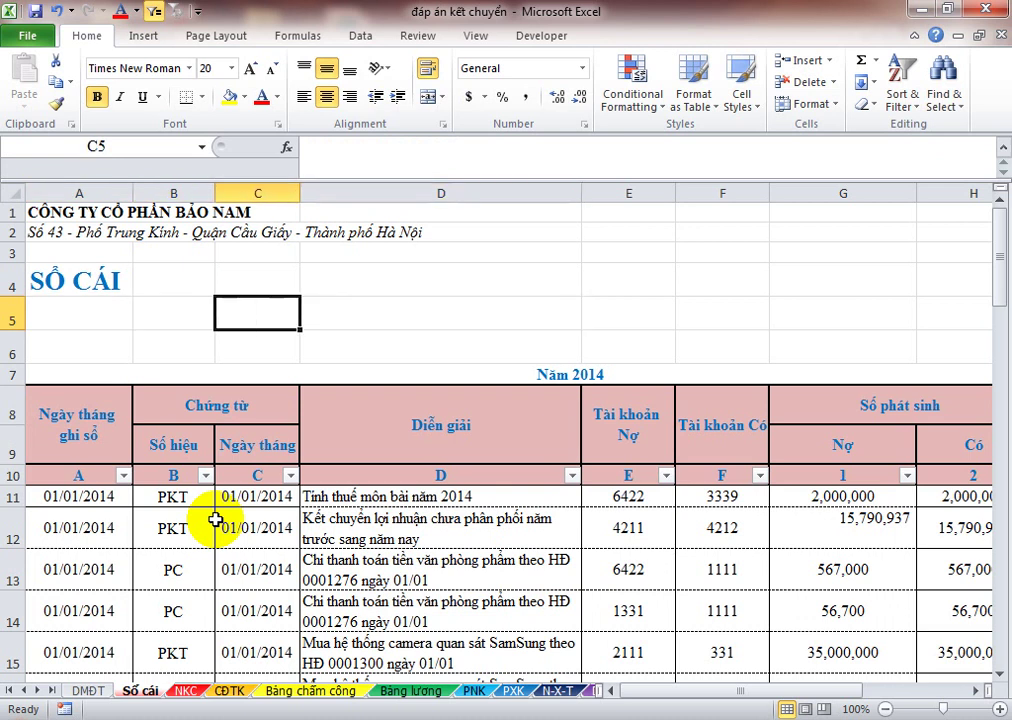
key("Up")
key("Left")
key("Left")
key("ctrl+x")
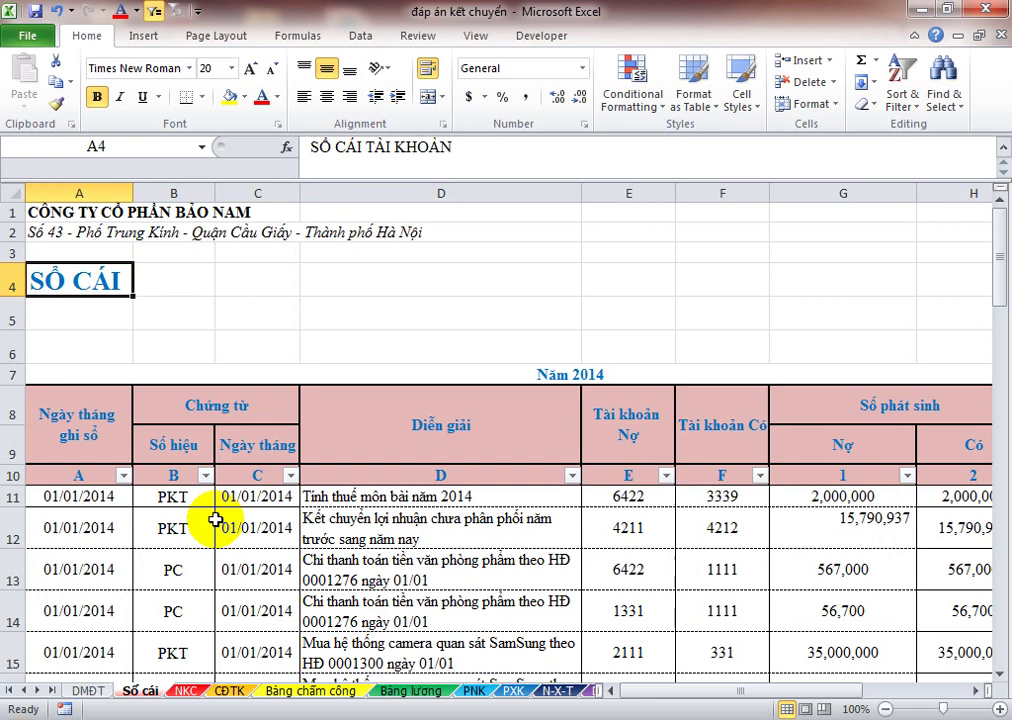
key("Right")
key("Right")
key("Right")
key("ctrl+v")
key("Down")
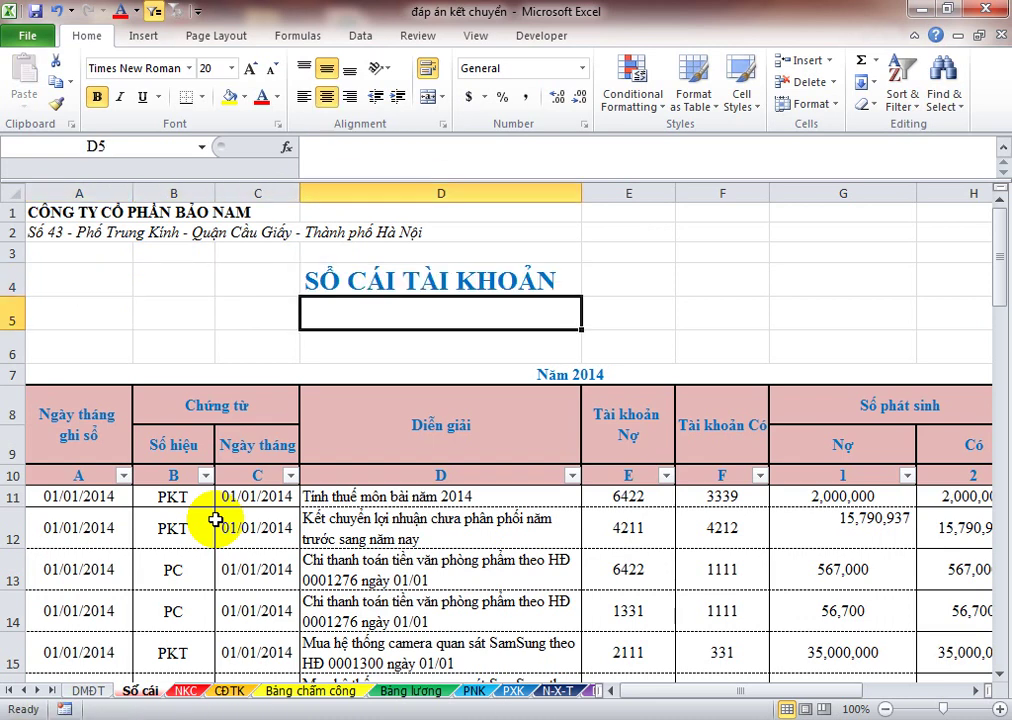
key("Left")
key("Right")
key("Right")
key("Right")
key("Right")
key("Right")
key("Right")
key("Right")
key("Right")
key("Right")
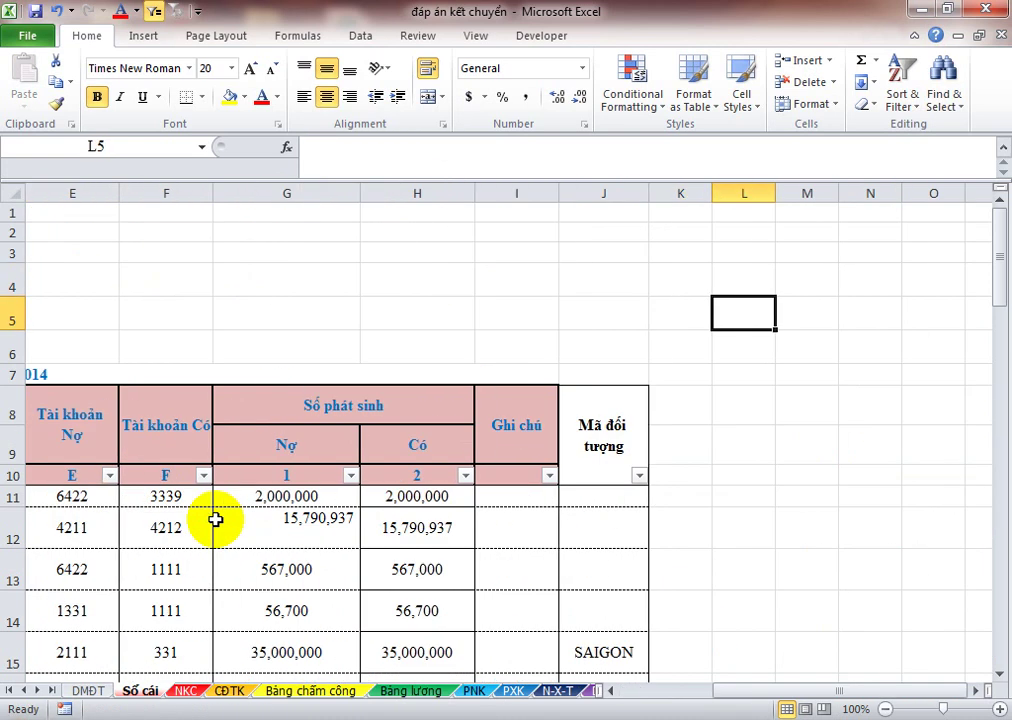
key("Left")
key("Left")
key("Left")
key("Left")
key("Left")
key("Left")
key("Left")
key("Left")
key("Left")
key("Left")
key("Left")
key("Right")
key("Up")
key("Right")
key("Right")
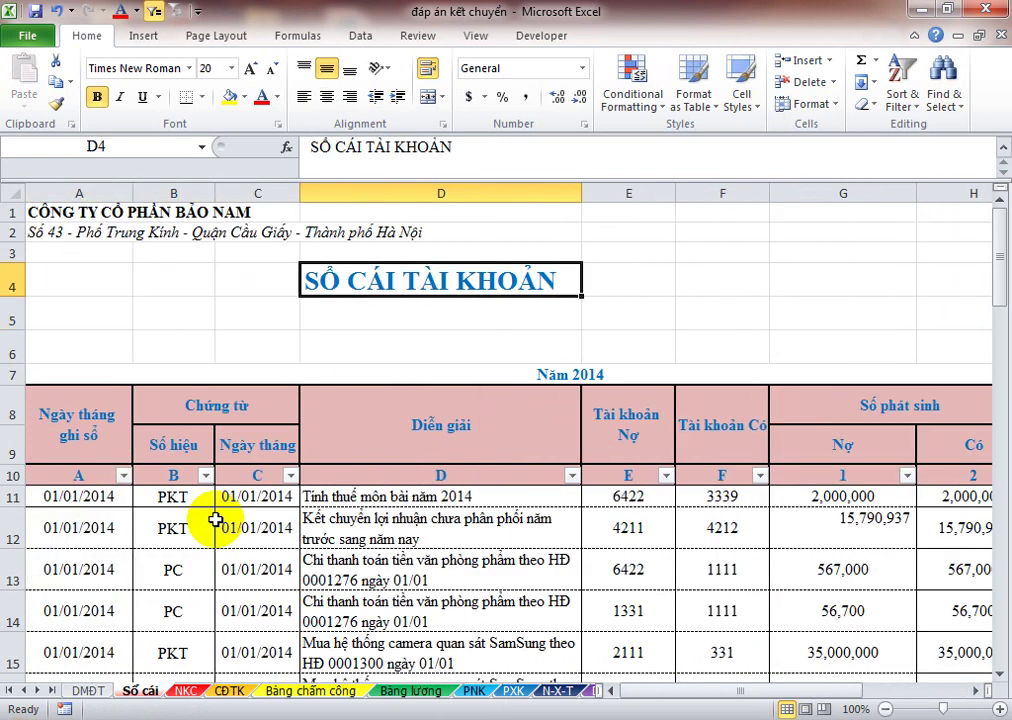
Step: Unmerge the "Năm 2014" cells in row 7
key("Down")
key("Down")
key("Down")
key("alt+h")
key("m")
key("u")
key("Right")
key("Right")
key("Right")
Step: Move the "Năm 2014" text from A7 to D7
key("Left")
key("Left")
key("Left")
key("ctrl+c")
key("Right")
key("Right")
key("Right")
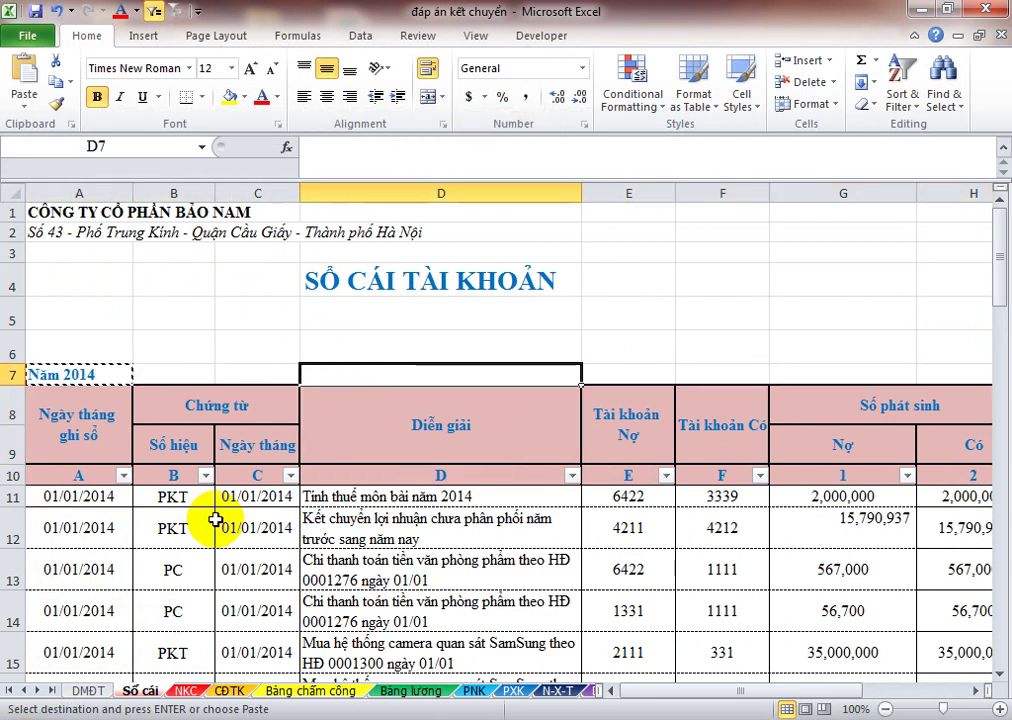
key("ctrl+v")
key("Right")
key("Left")
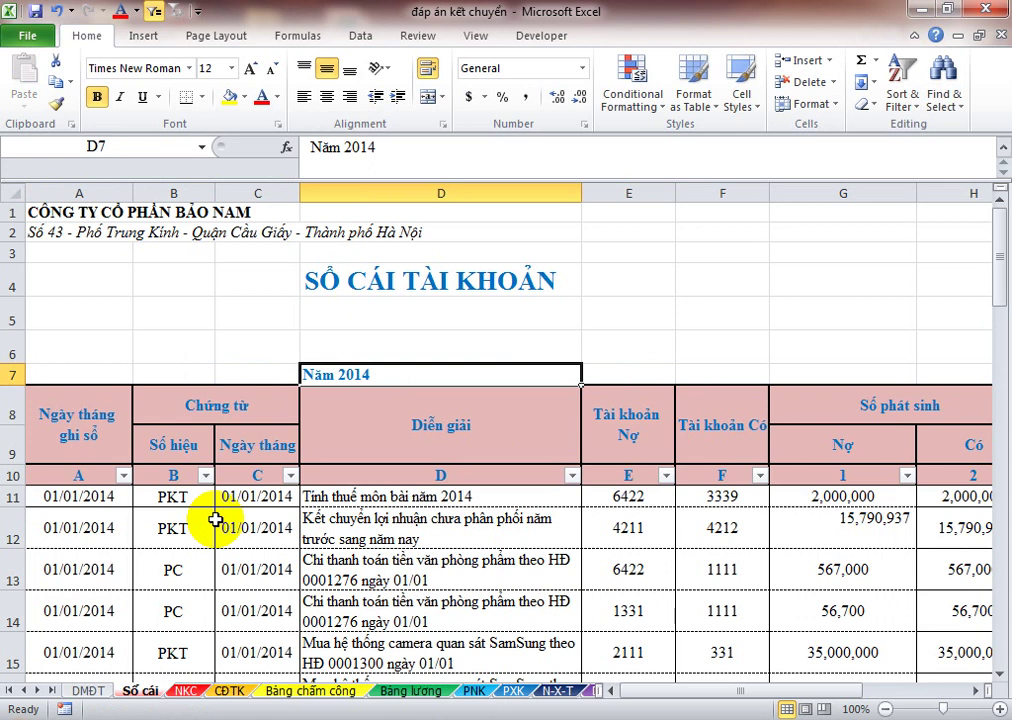
key("alt+h")
key("m")
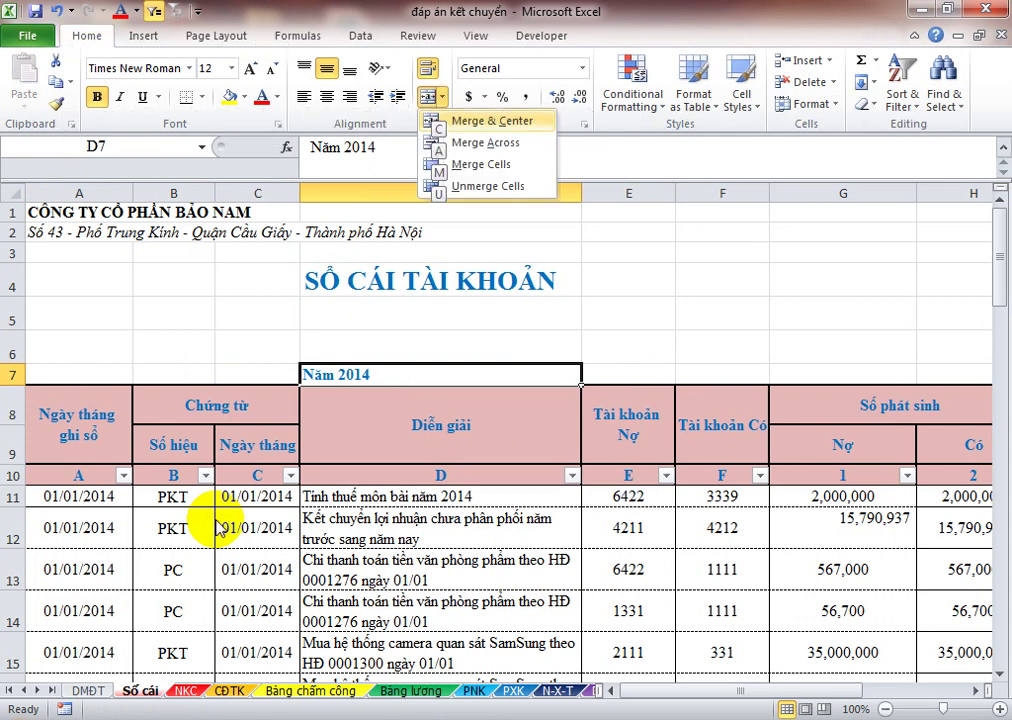
key("Escape")
key("Escape")
key("Down")
key("Up")
key("alt+h")
key("a")
key("b")
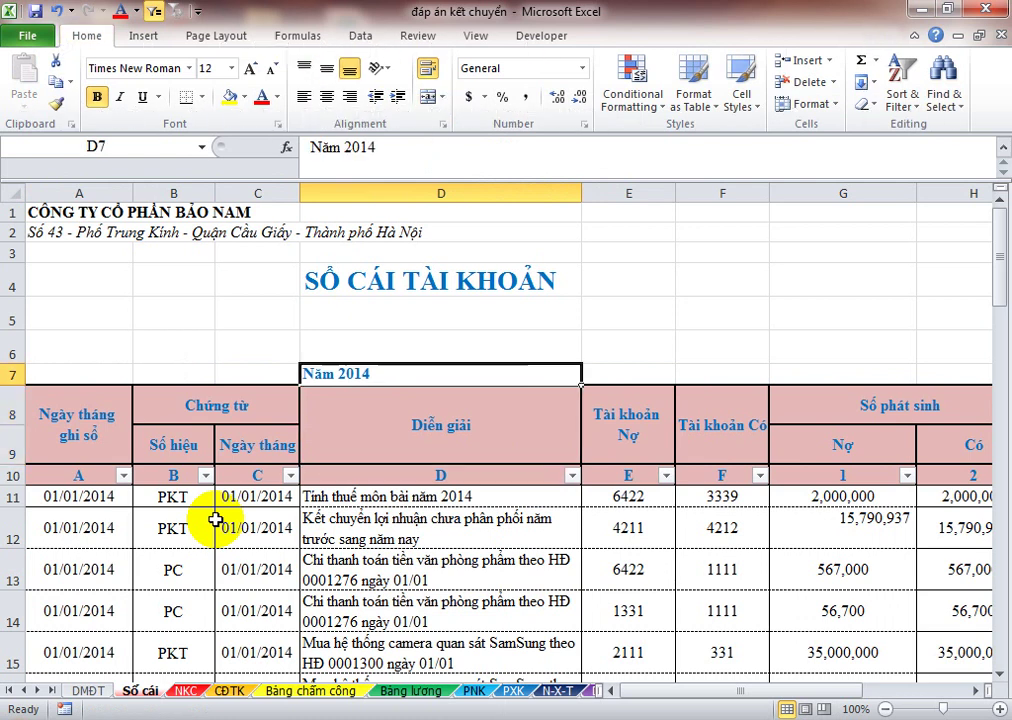
key("alt+h")
key("a")
key("m")
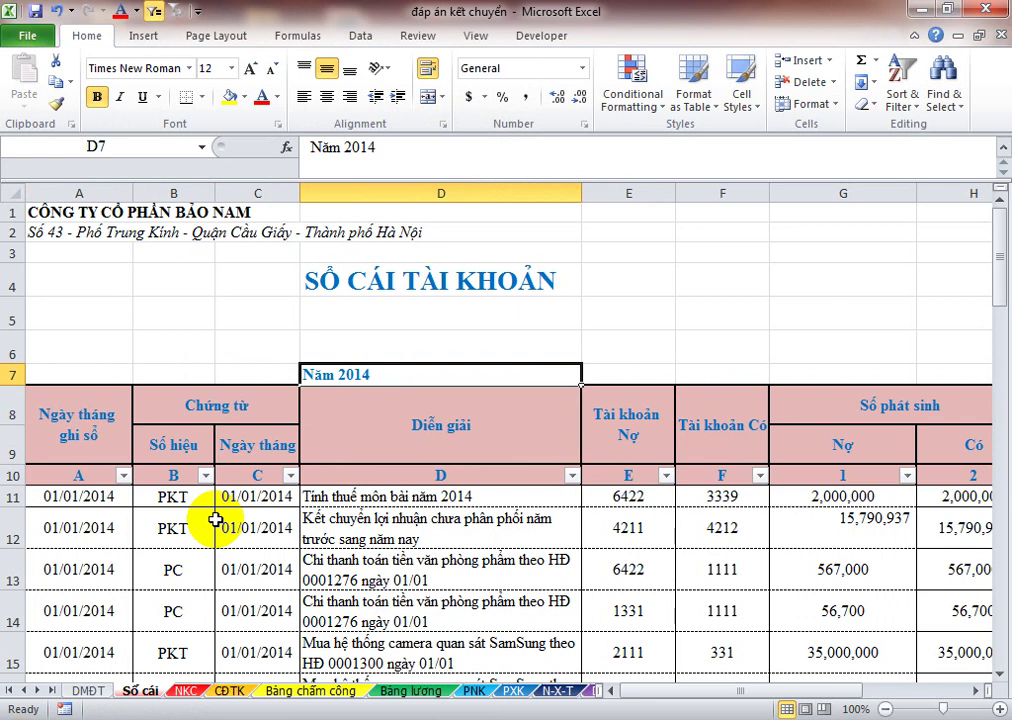
Step: Center the "Năm 2014" text horizontally in cell D7
key("alt")
key("h")
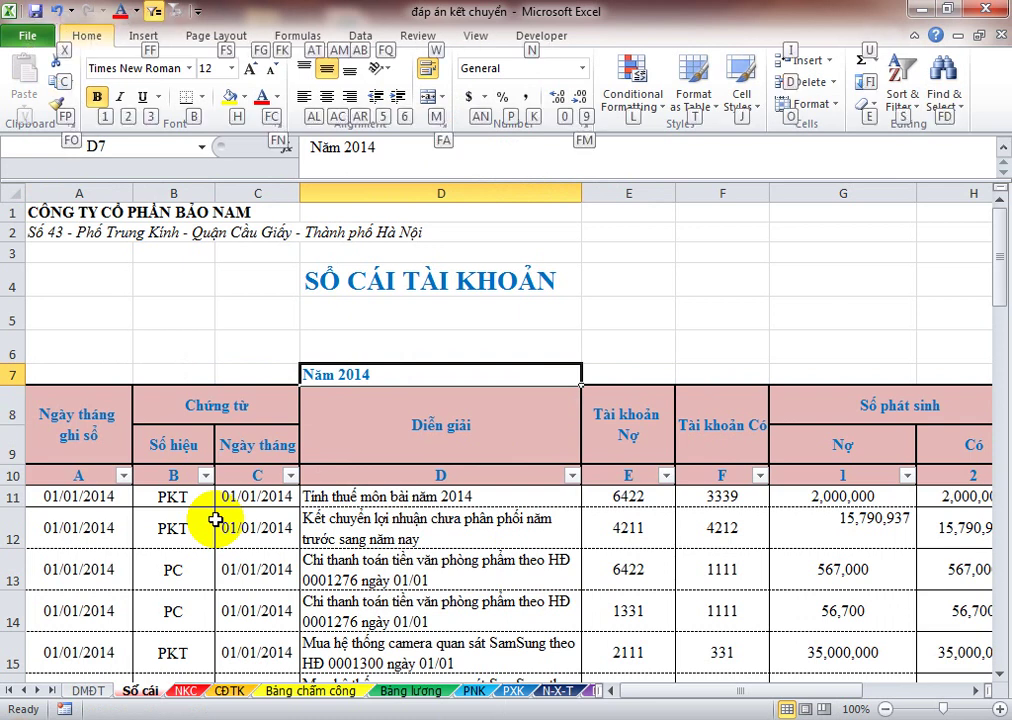
key("a")
key("c")
key("Down")
key("Up")
key("Up")
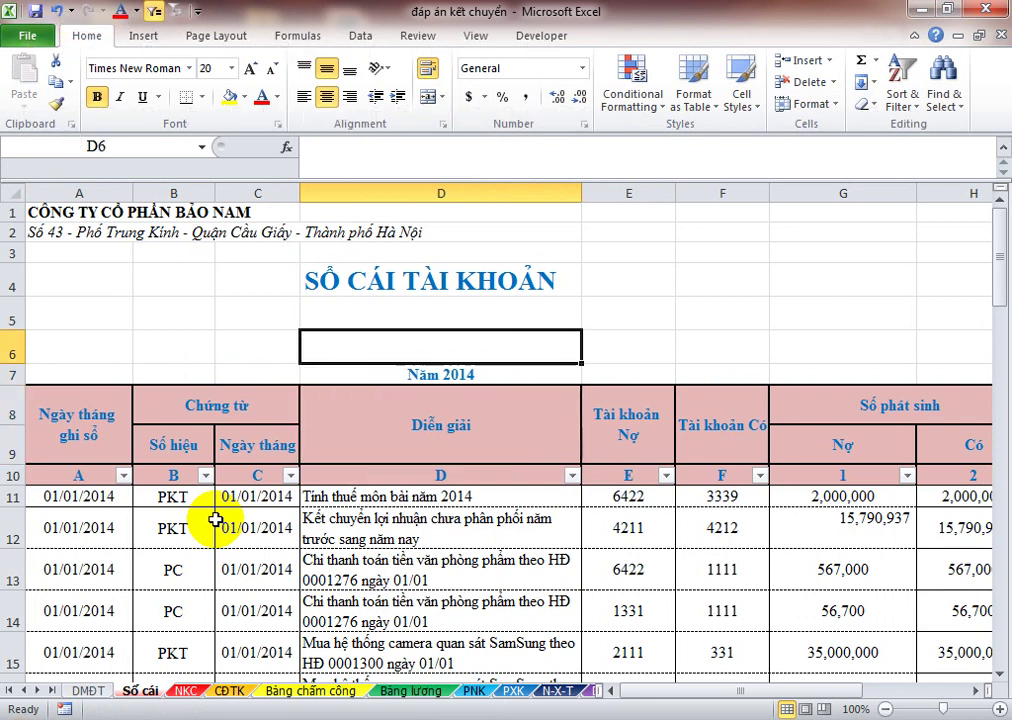
Step: Delete the "Mã đối tượng" column J from the Sổ cái sheet
key("Right")
key("Right")
key("Right")
key("Right")
key("Right")
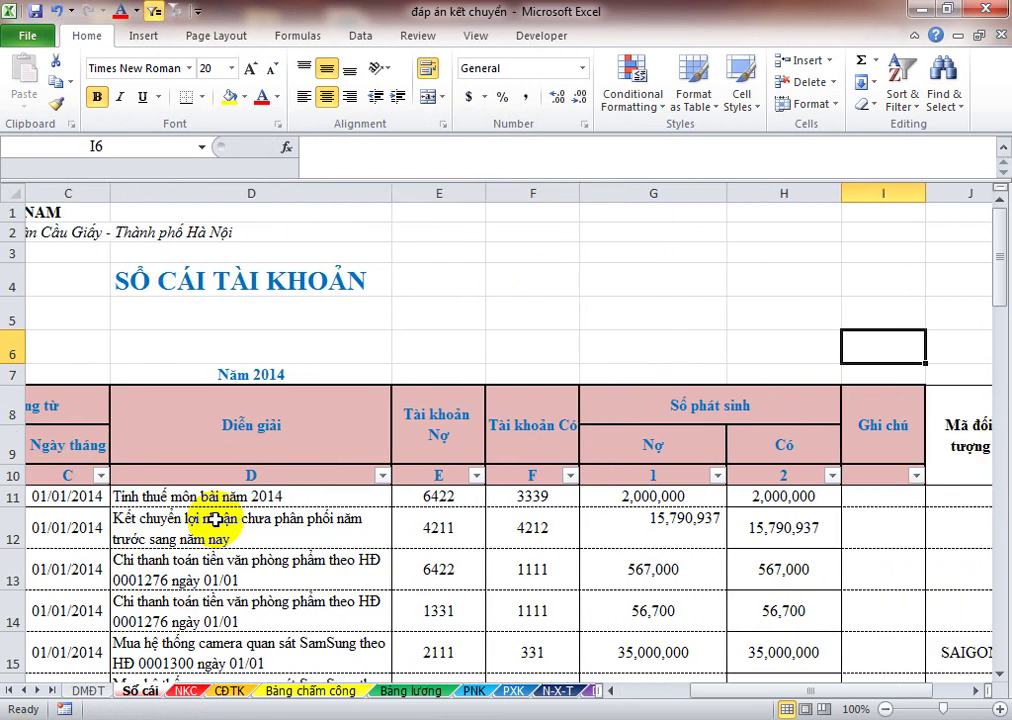
key("Right")
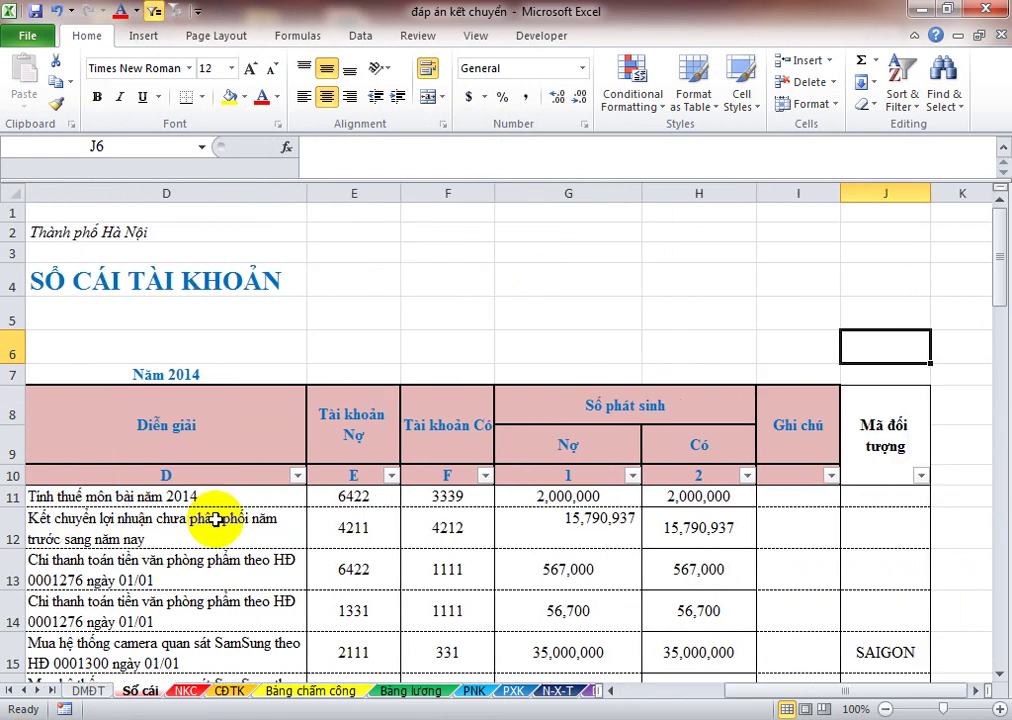
key("ctrl+space")
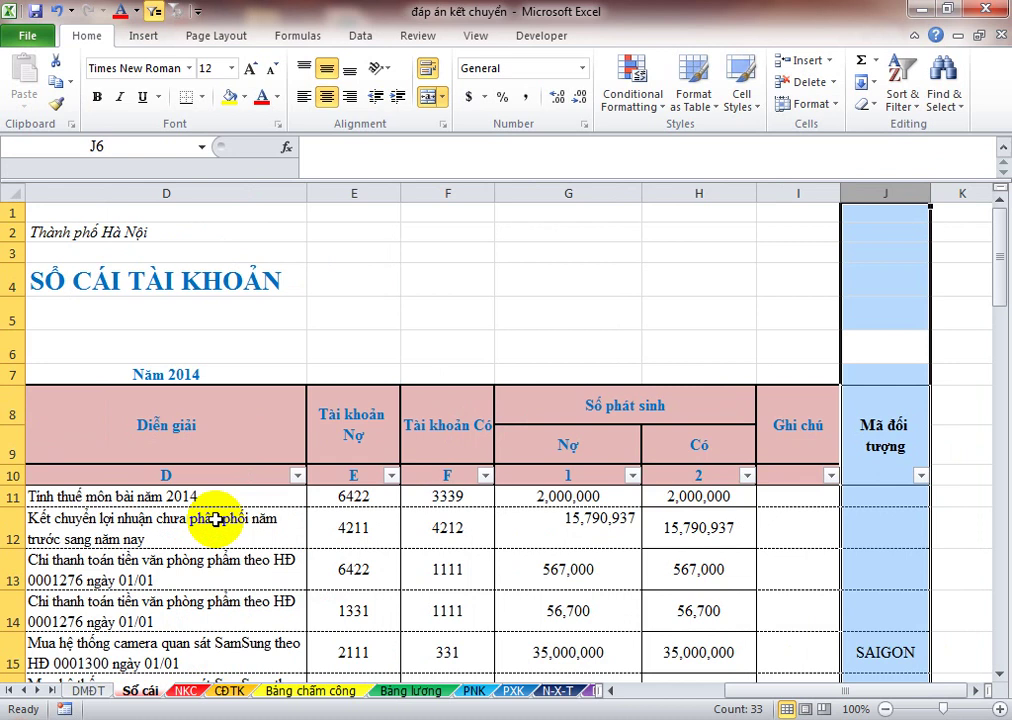
key("shift+F10")
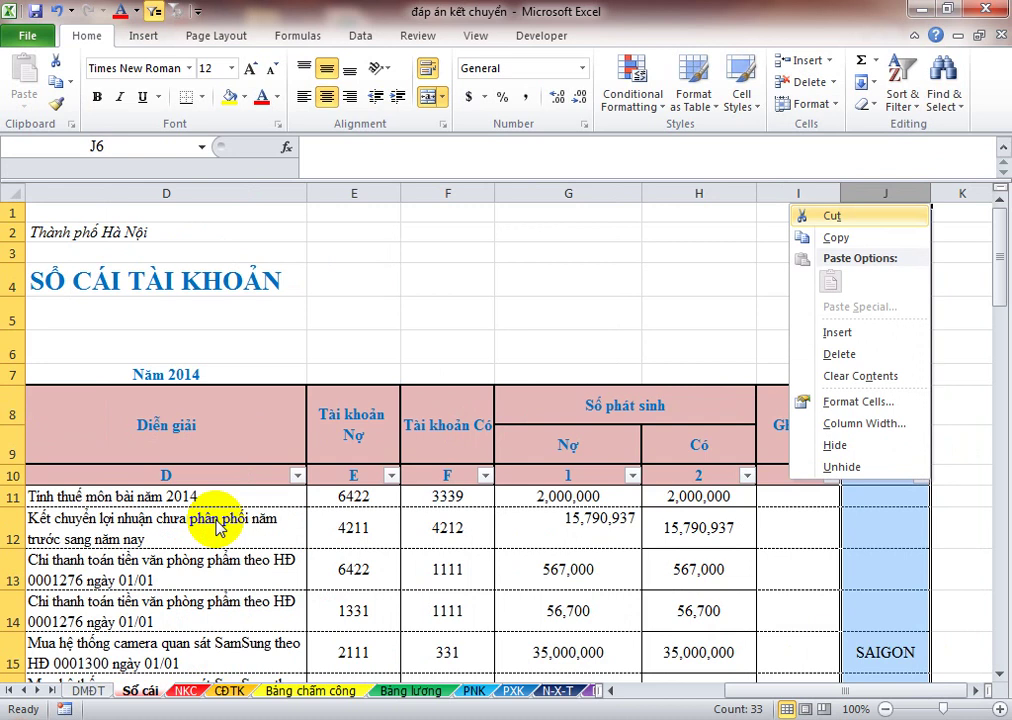
key("Escape")
Step: Narrow the "Tài khoản Nợ" and "Tài khoản Có" columns E and F slightly
key("Left")
key("Left")
key("Left")
key("Left")
key("Left")
key("Left")
key("Left")
key("Left")
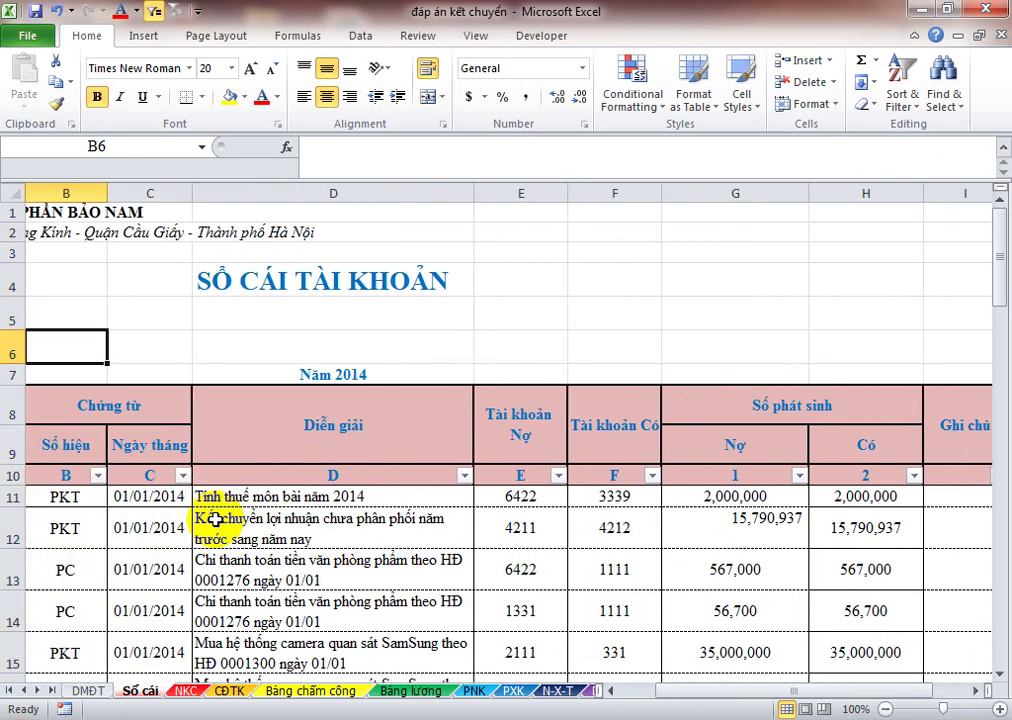
key("Down")
key("Right")
key("Right")
key("Right")
key("Right")
key("Left")
left_click_drag(562, 194, 558, 195)
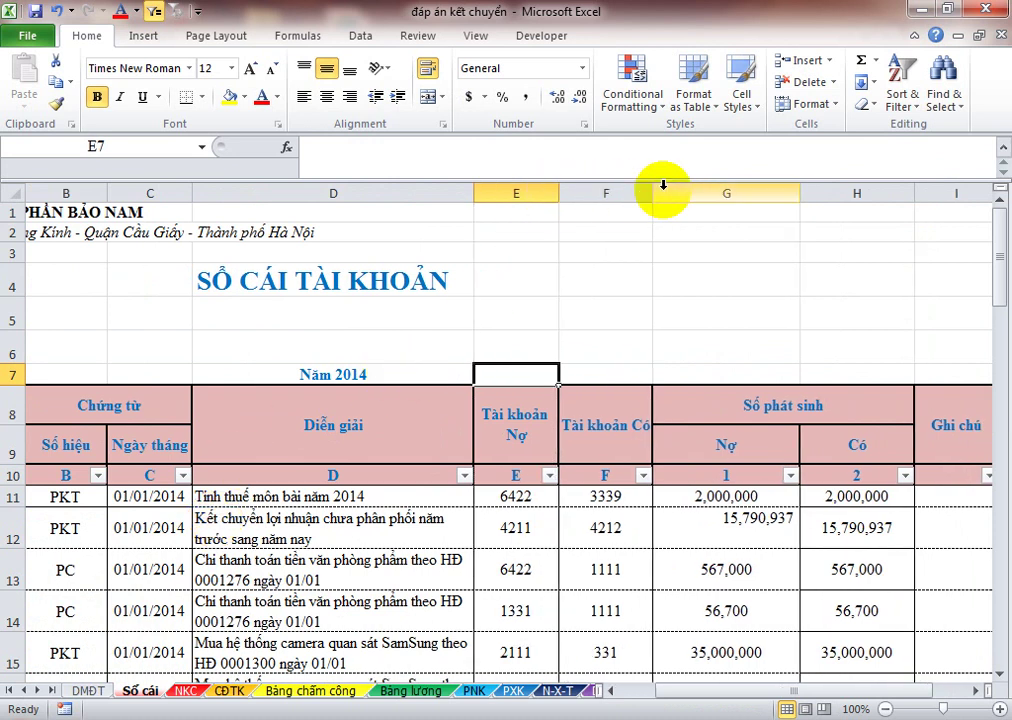
left_click_drag(650, 193, 632, 197)
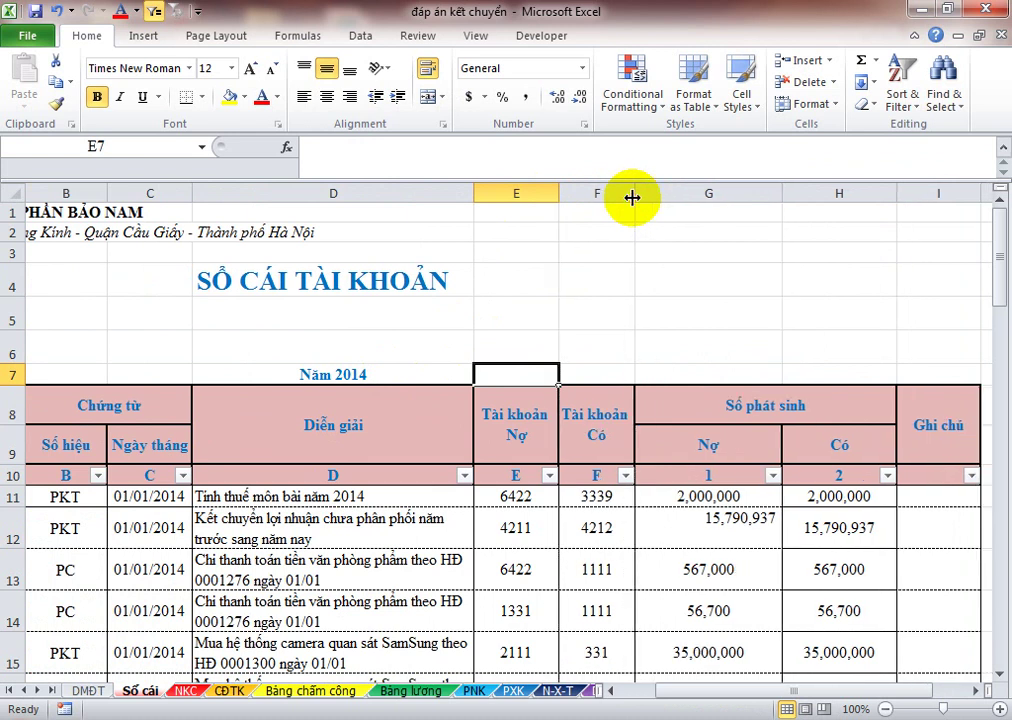
Step: Clear the journal entries in A11:I91, keeping the header rows and the "Tổng cộng" row
key("Down")
key("Left")
key("Left")
key("Left")
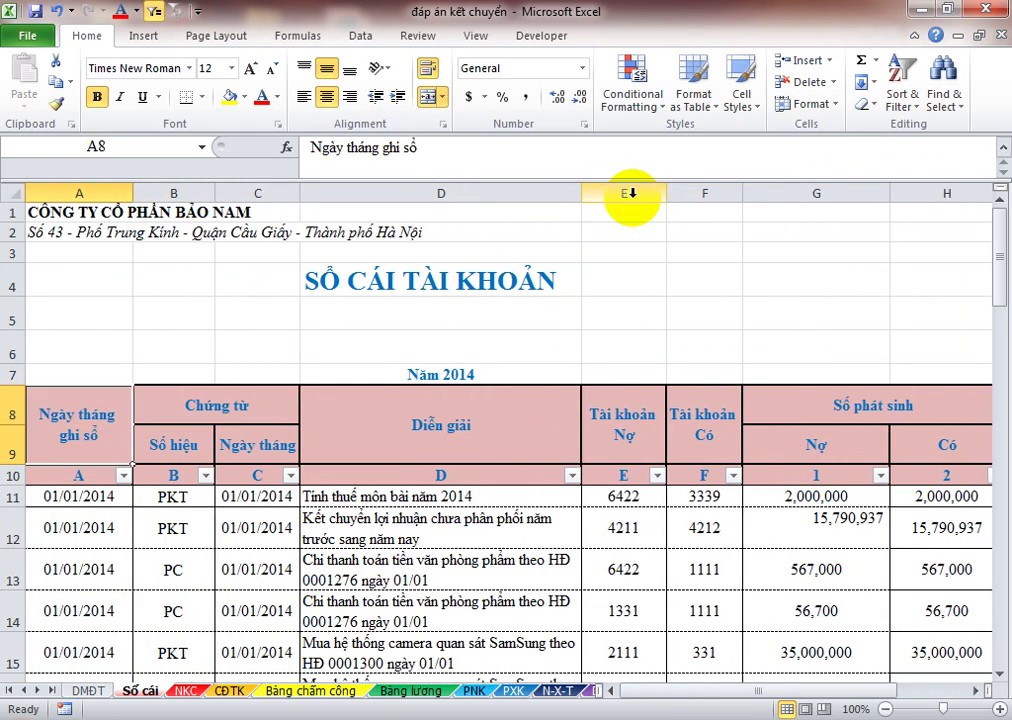
key("Down")
key("Down")
key("shift+Right")
key("shift+Right")
key("shift+Right")
key("shift+Right")
key("shift+Right")
key("shift+Right")
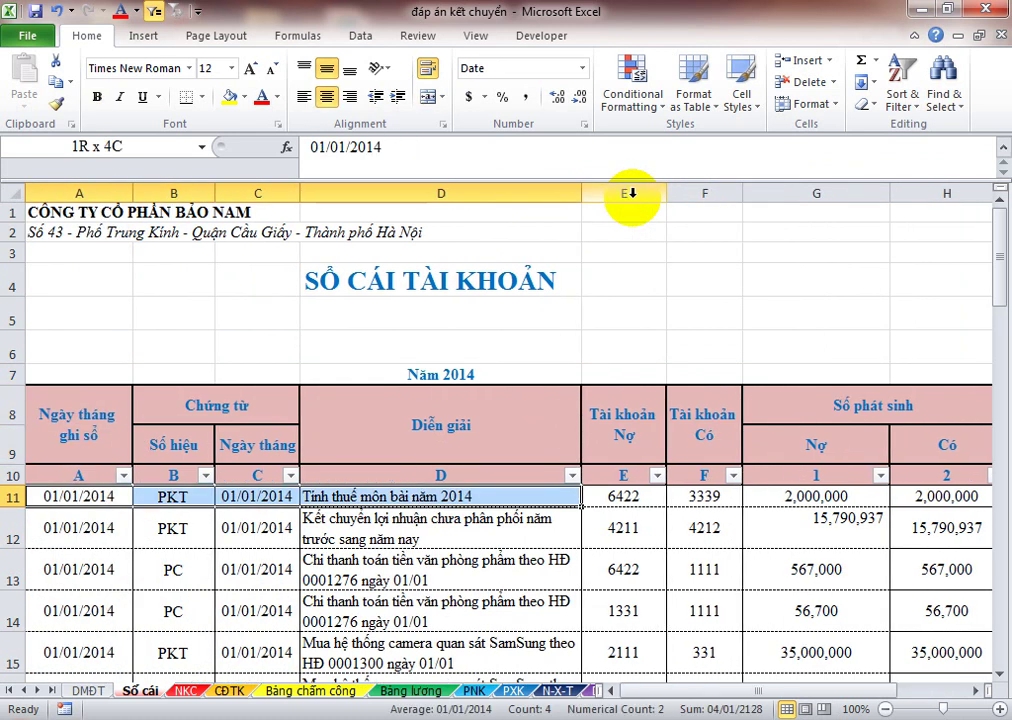
key("shift+Right")
key("shift+Right")
key("shift+Left")
key("shift+Left")
key("shift+Right")
key("shift+Right")
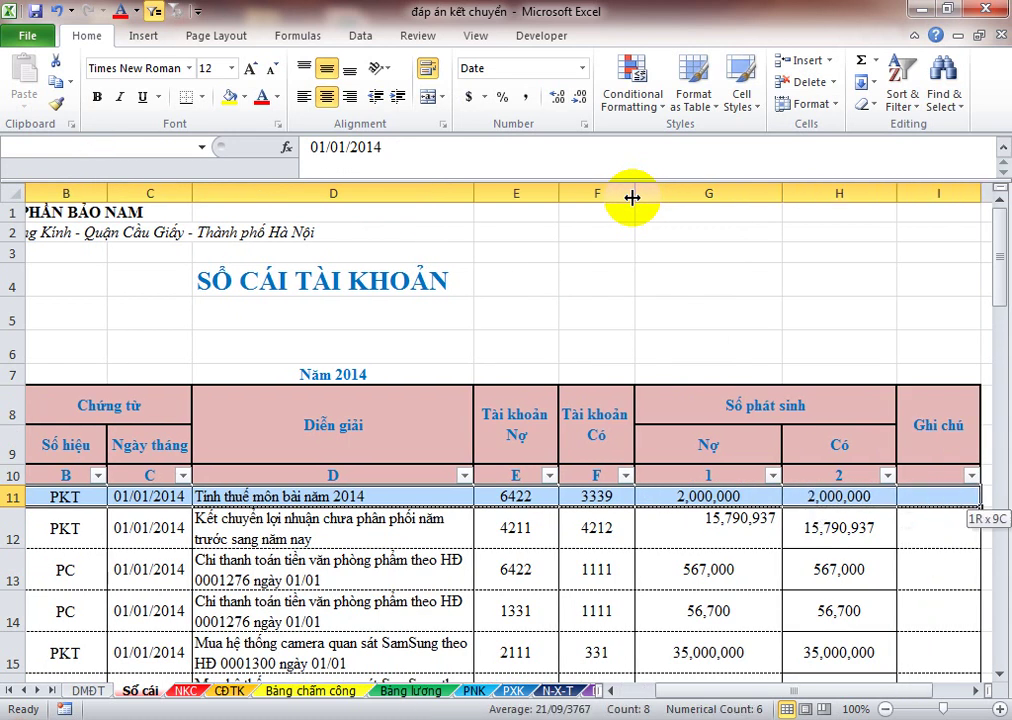
key("shift+Down")
key("shift+Down")
key("shift+Down")
key("shift+Down")
key("shift+Down")
key("shift+Down")
key("shift+Down")
key("shift+Down")
key("shift+Down")
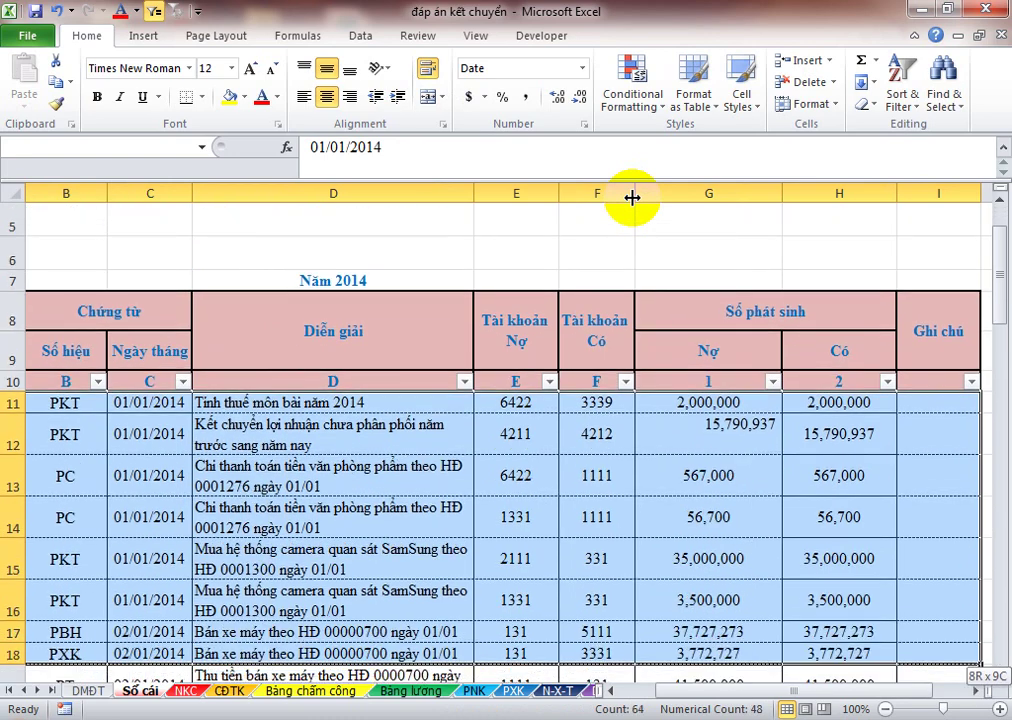
key("shift+Down")
key("shift+Down")
key("shift+Down")
key("shift+Down")
key("shift+Down")
key("shift+Down")
key("shift+Down")
key("shift+Down")
key("shift+Down")
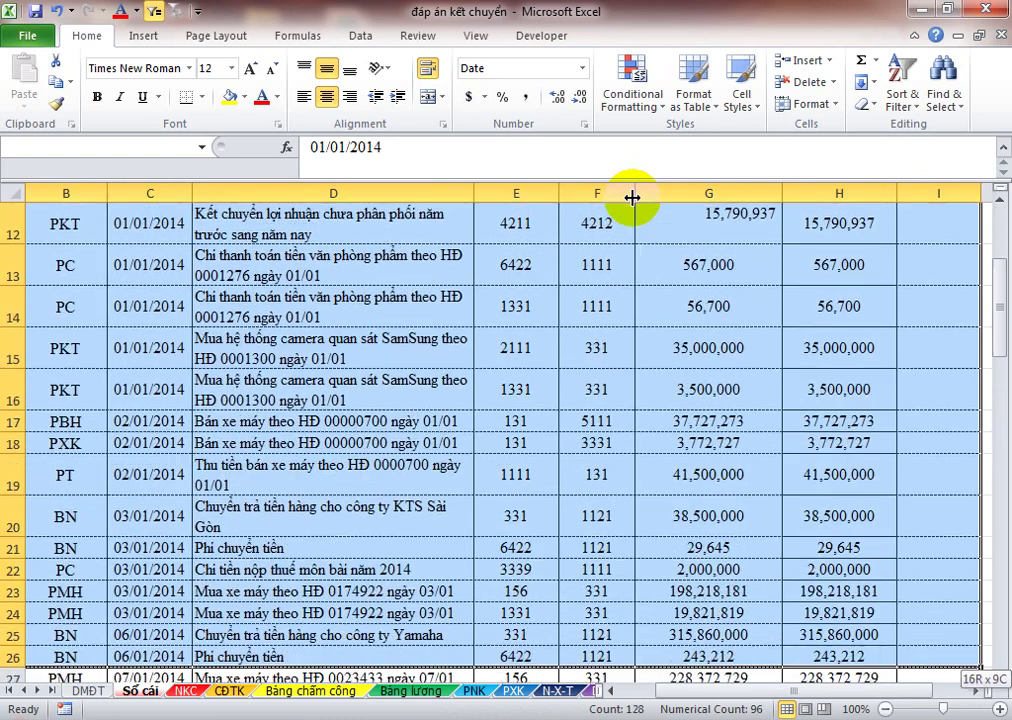
key("shift+Down")
key("shift+Down")
key("shift+Down")
key("shift+Down")
key("shift+Down")
key("shift+Down")
key("shift+Down")
key("shift+Down")
key("shift+Down")
key("shift+Down")
key("shift+Down")
key("shift+Down")
key("shift+Down")
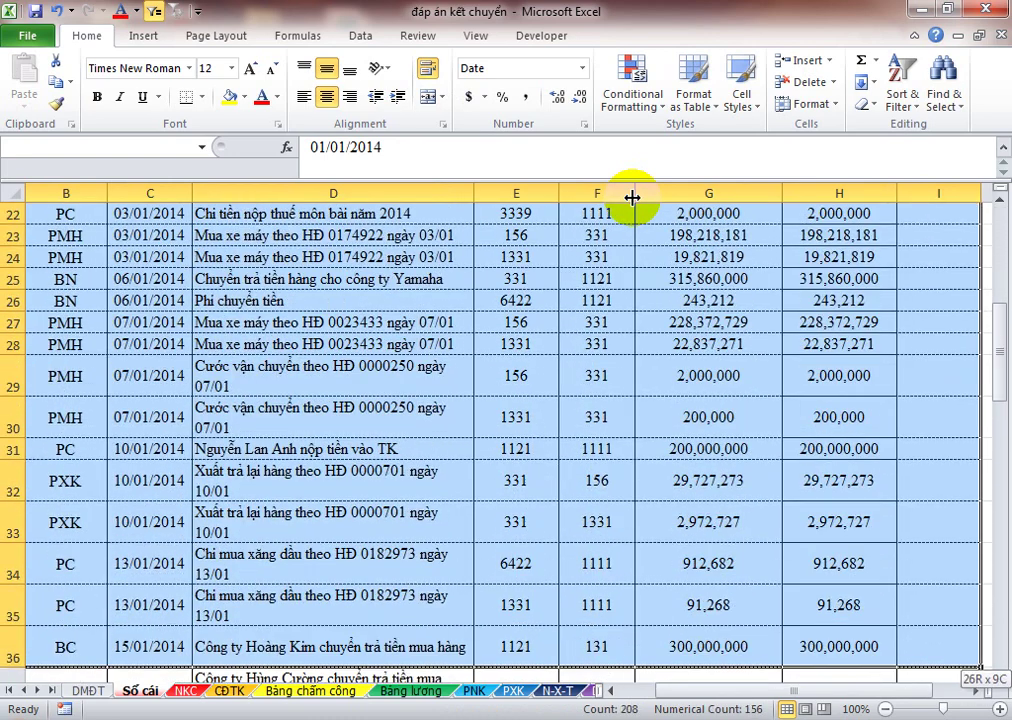
key("shift+Down")
key("shift+Down")
key("shift+Down")
key("shift+Down")
key("shift+Down")
key("shift+Down")
key("shift+Down")
key("shift+Down")
key("shift+Down")
key("shift+Down")
key("shift+Down")
key("shift+Down")
key("shift+Down")
key("shift+Down")
key("shift+Down")
key("shift+Down")
key("shift+Down")
key("shift+Down")
key("shift+Down")
key("shift+Down")
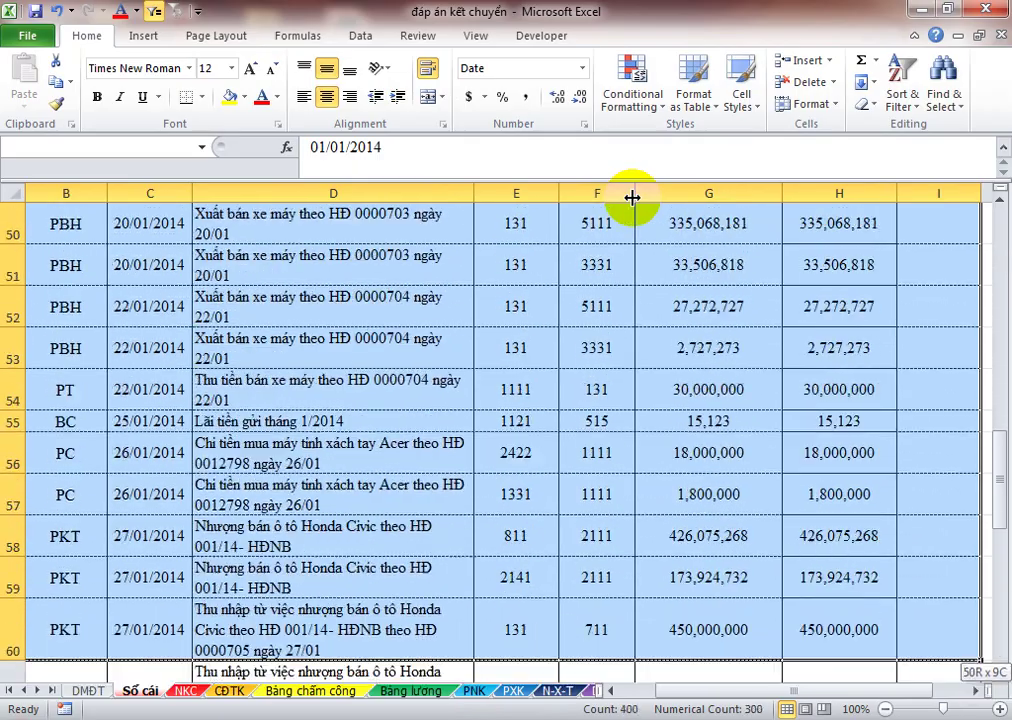
key("shift+Down")
key("shift+Down")
key("shift+Down")
key("shift+Down")
key("shift+Down")
key("shift+Down")
key("shift+Down")
key("shift+Down")
key("shift+Down")
key("shift+Down")
key("shift+Down")
key("shift+Down")
key("shift+Down")
key("shift+Down")
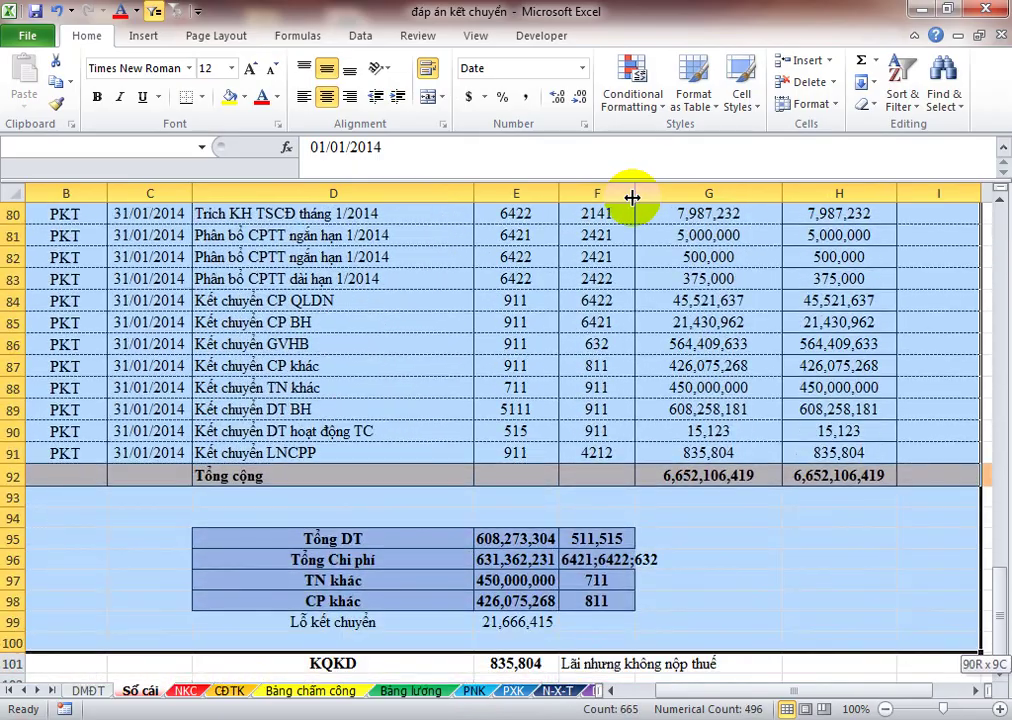
key("shift+Down")
key("shift+Down")
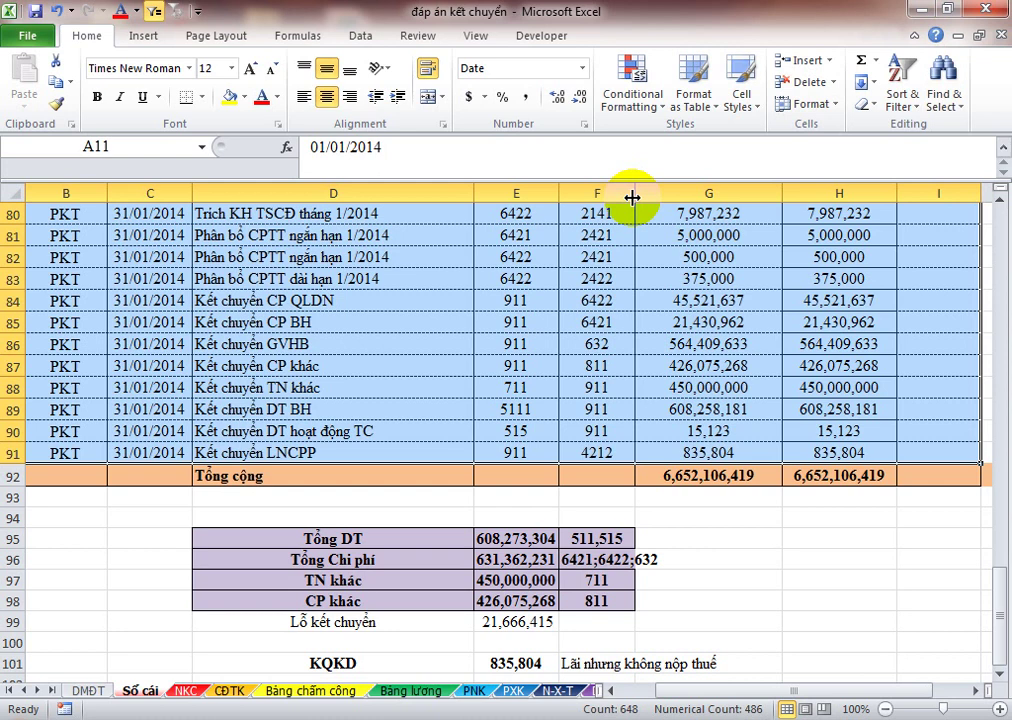
key("ctrl+BackSpace")
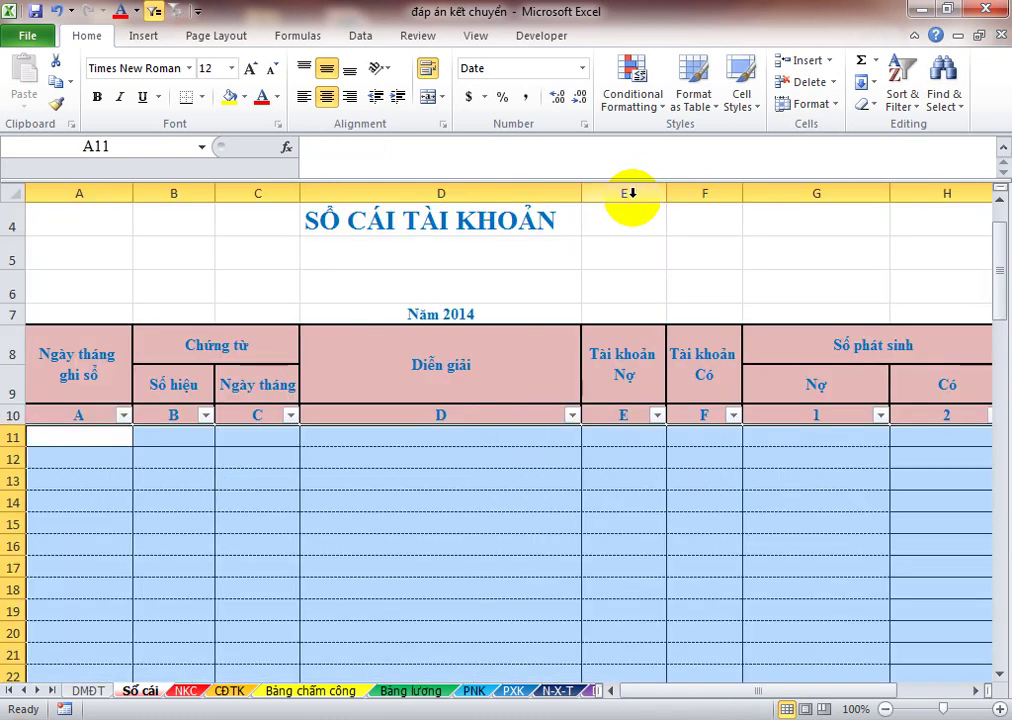
key("Down")
key("Down")
key("Right")
key("Right")
key("Right")
key("Right")
key("Right")
key("Right")
key("Right")
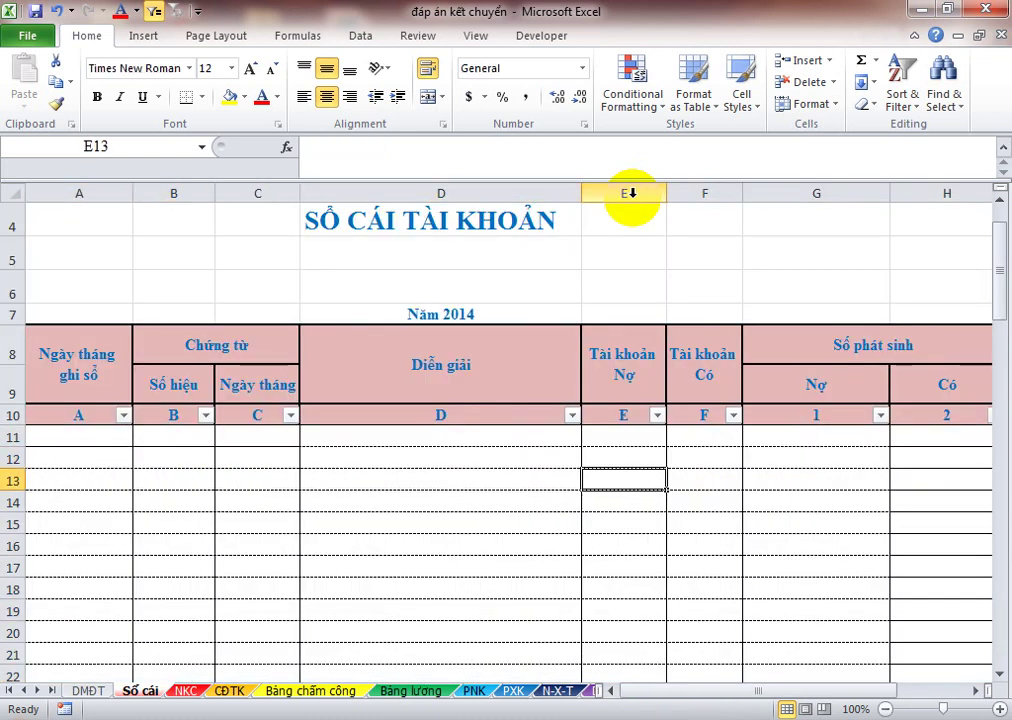
key("Left")
key("Left")
key("Left")
key("Up")
key("Left")
key("Left")
key("Up")
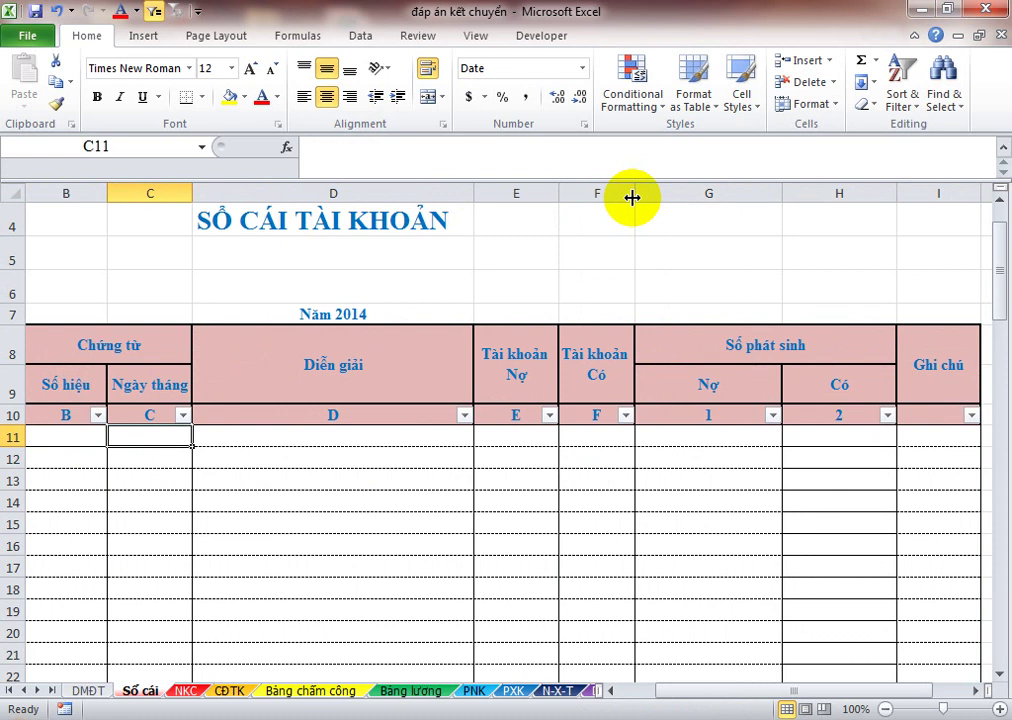
key("Home")
key("Right")
key("Right")
key("Right")
key("Left")
key("Left")
key("Left")
key("Right")
key("Right")
key("Right")
key("Down")
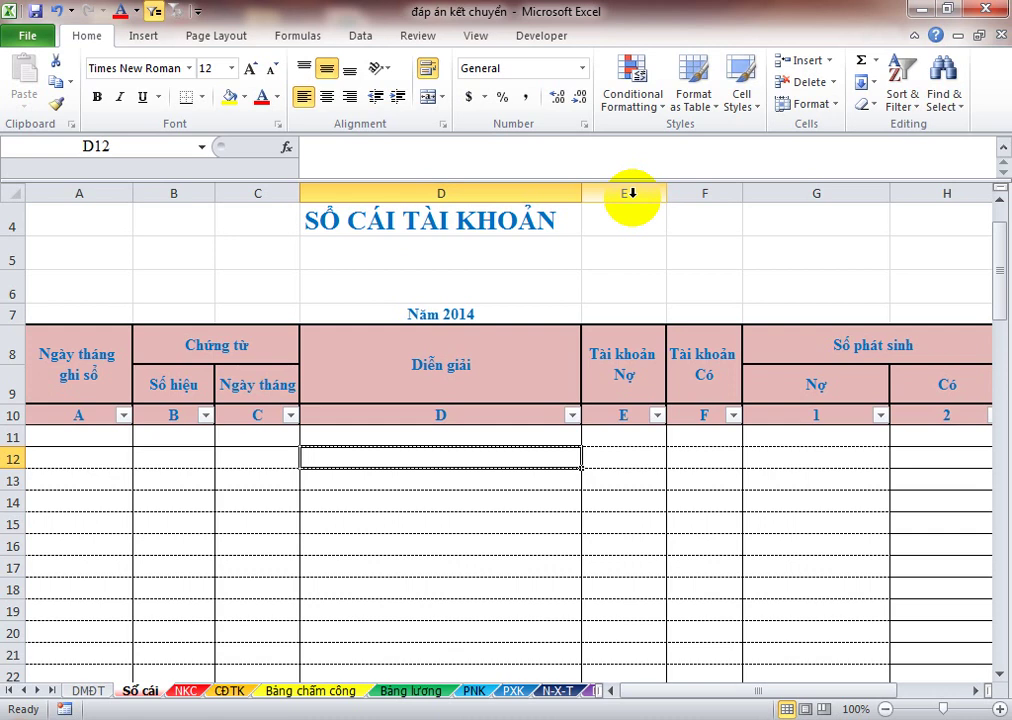
Step: Review the emptied entry rows of column D from row 11 down to the "Tổng cộng" row
key("Up")
key("shift+Down")
key("shift+Down")
key("shift+Down")
key("shift+Down")
key("shift+Down")
key("shift+Down")
key("shift+Down")
key("shift+Down")
key("shift+Down")
key("shift+Down")
key("shift+Down")
key("shift+Down")
key("shift+Down")
key("shift+Down")
key("shift+Down")
key("shift+Down")
key("shift+Down")
key("shift+Down")
key("shift+Down")
key("shift+Down")
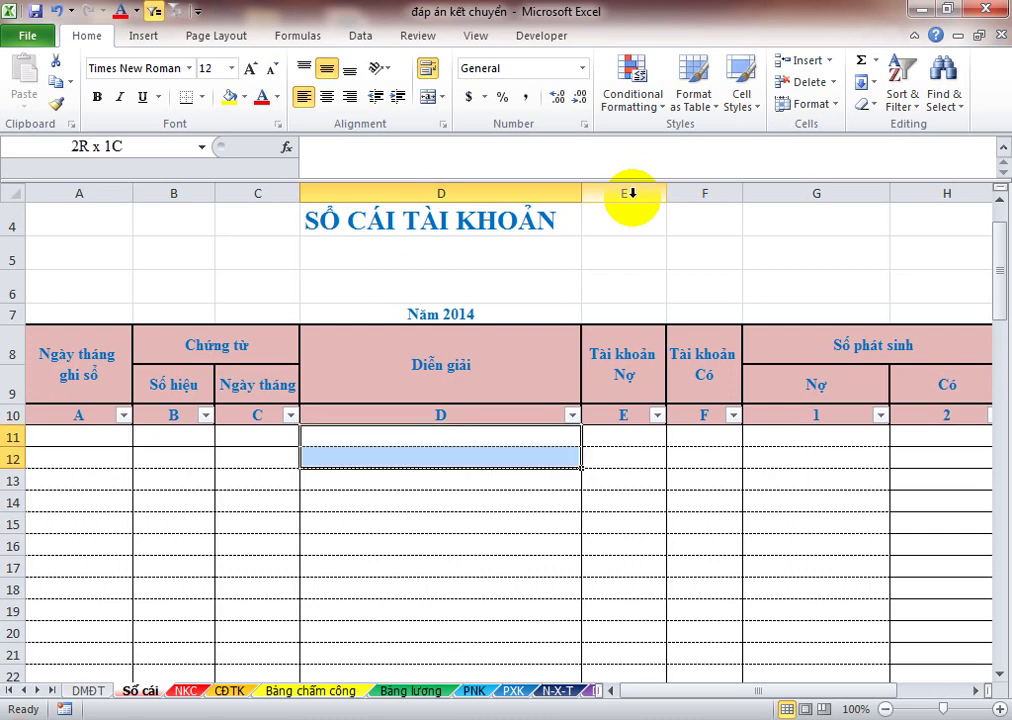
key("shift+Down")
key("shift+Down")
key("shift+Down")
key("shift+Down")
key("shift+Down")
key("shift+Down")
key("shift+Down")
key("shift+Down")
key("shift+Down")
key("shift+Down")
key("shift+Down")
key("shift+Down")
key("shift+Down")
key("shift+Down")
key("shift+Down")
key("shift+Down")
key("shift+Down")
key("shift+Down")
key("shift+Down")
key("shift+Down")
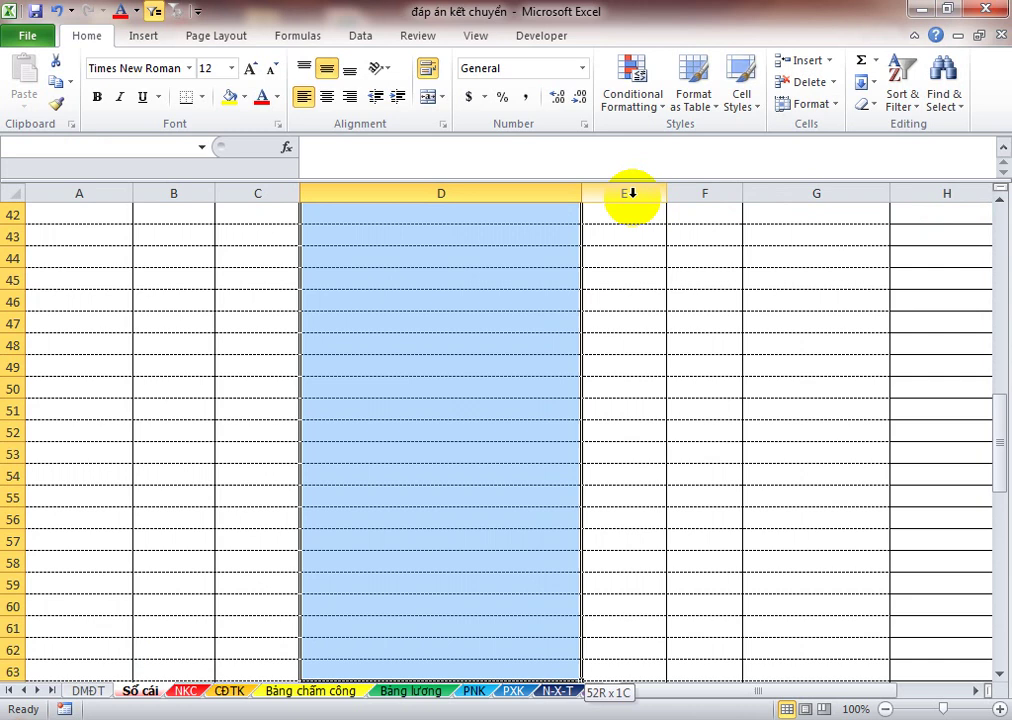
key("shift+Up")
key("shift+Up")
key("shift+Up")
key("shift+Up")
key("shift+Up")
key("shift+Up")
key("shift+Up")
key("shift+Up")
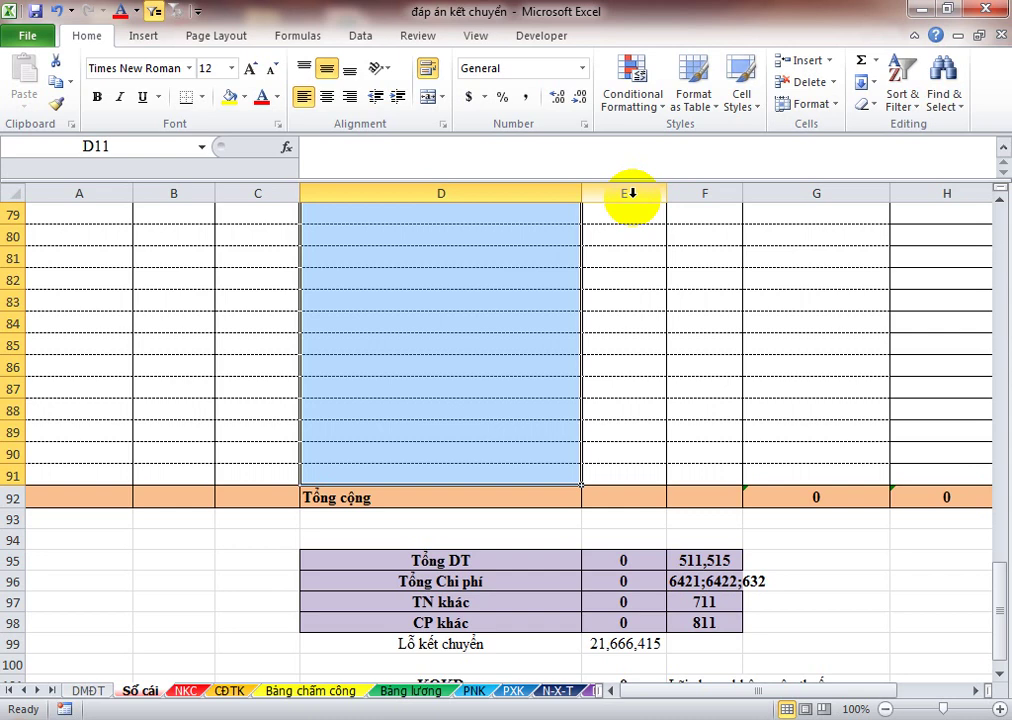
key("ctrl+Up")
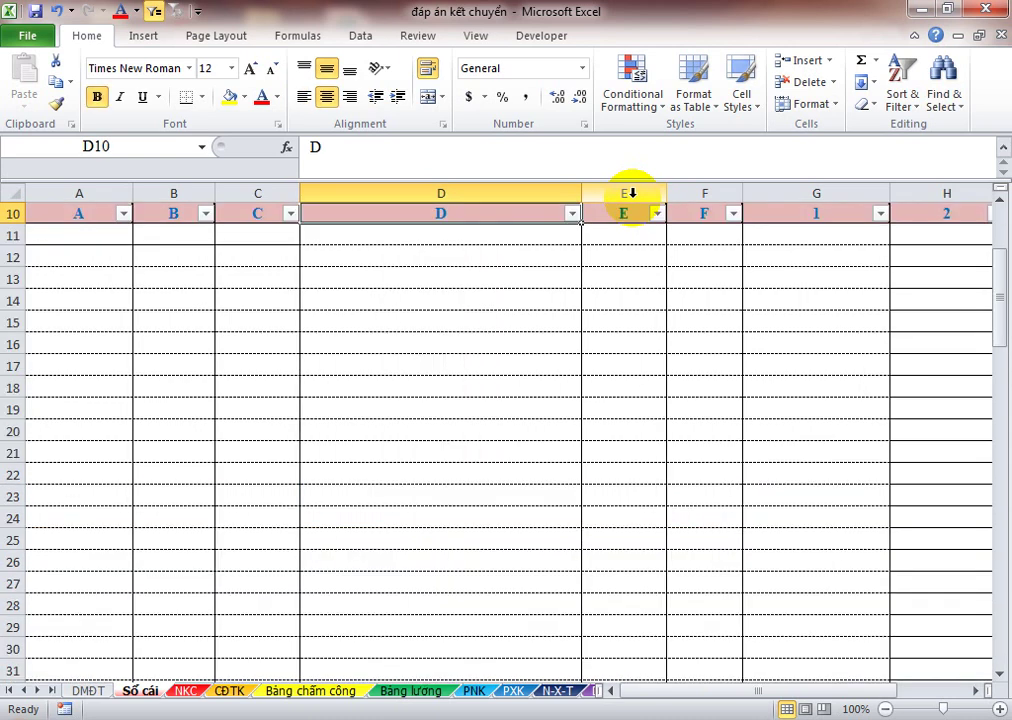
key("ctrl+Up")
key("ctrl+Up")
key("ctrl+Up")
key("ctrl+Up")
Step: Delete the "Tài khoản Có" column F from the Sổ cái sheet
key("ctrl+Down")
key("Down")
key("Right")
key("Down")
key("Left")
key("Left")
key("Left")
key("Left")
key("Down")
key("Down")
key("Down")
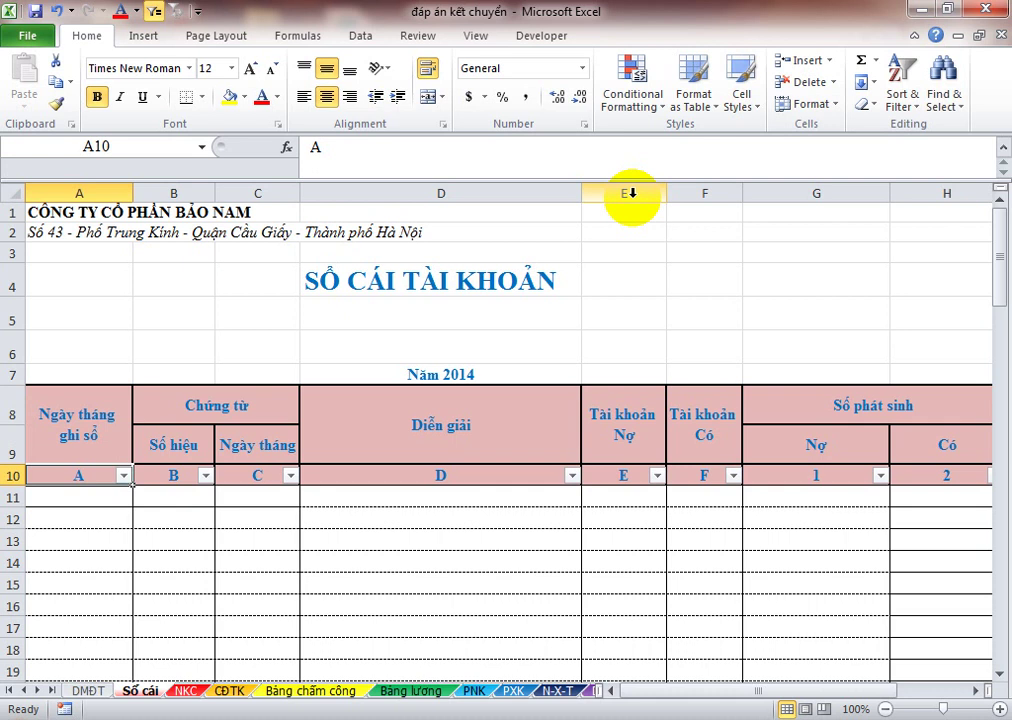
key("Right")
key("Right")
key("Right")
key("Right")
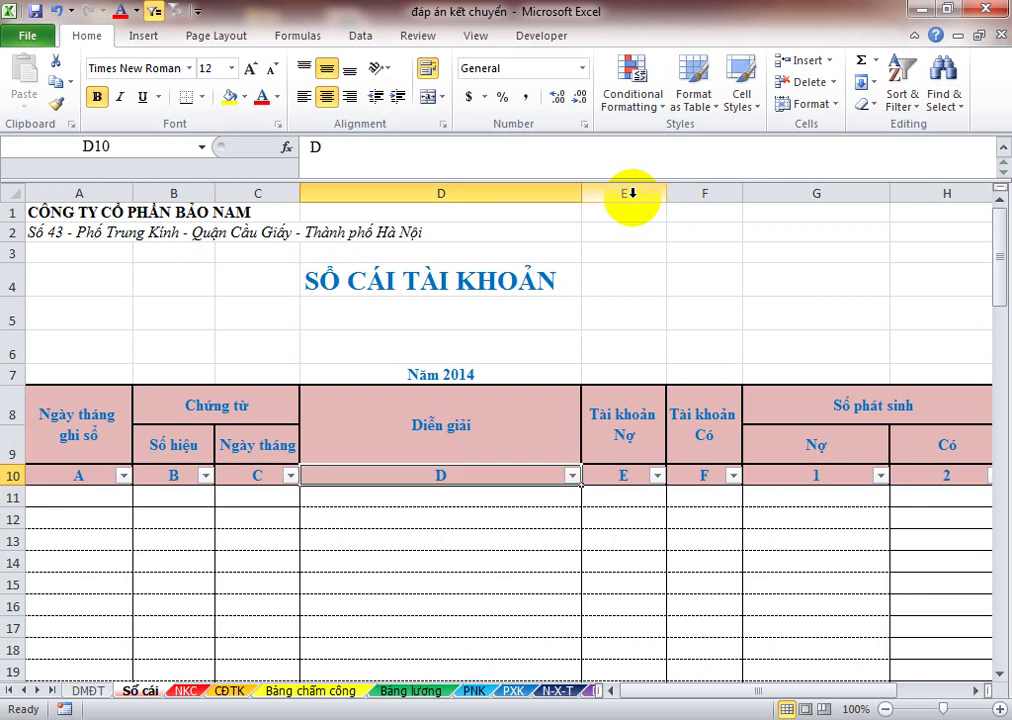
key("Right")
key("ctrl+space")
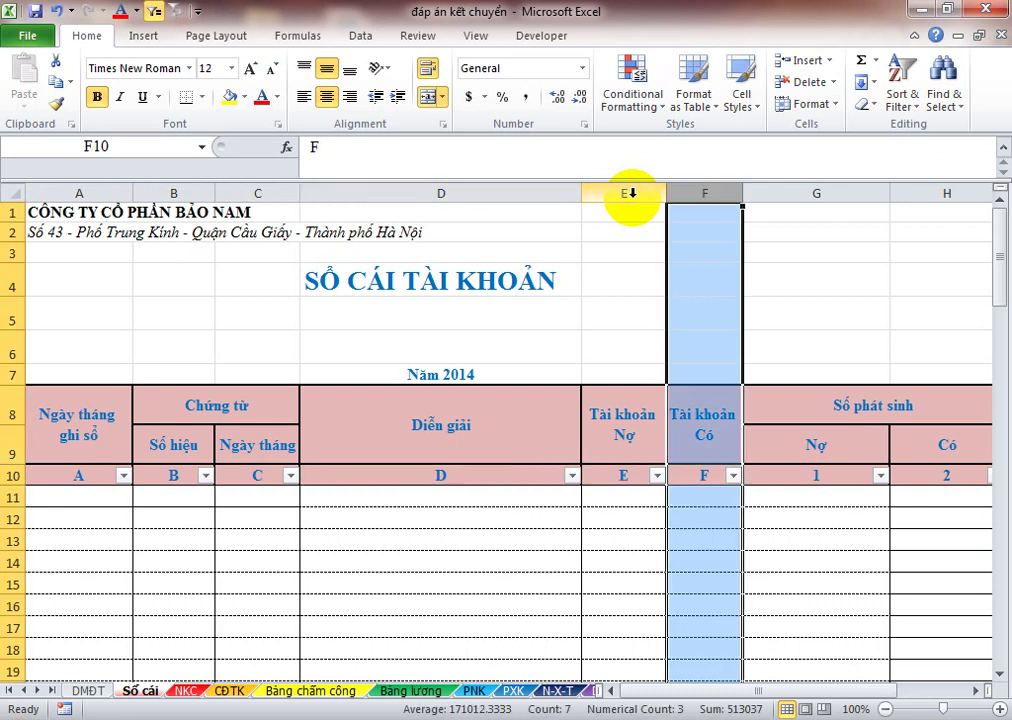
key("shift+F10")
key("d")
Step: Change the column E heading in E8 to "Tài khoản đối ứng"
key("Left")
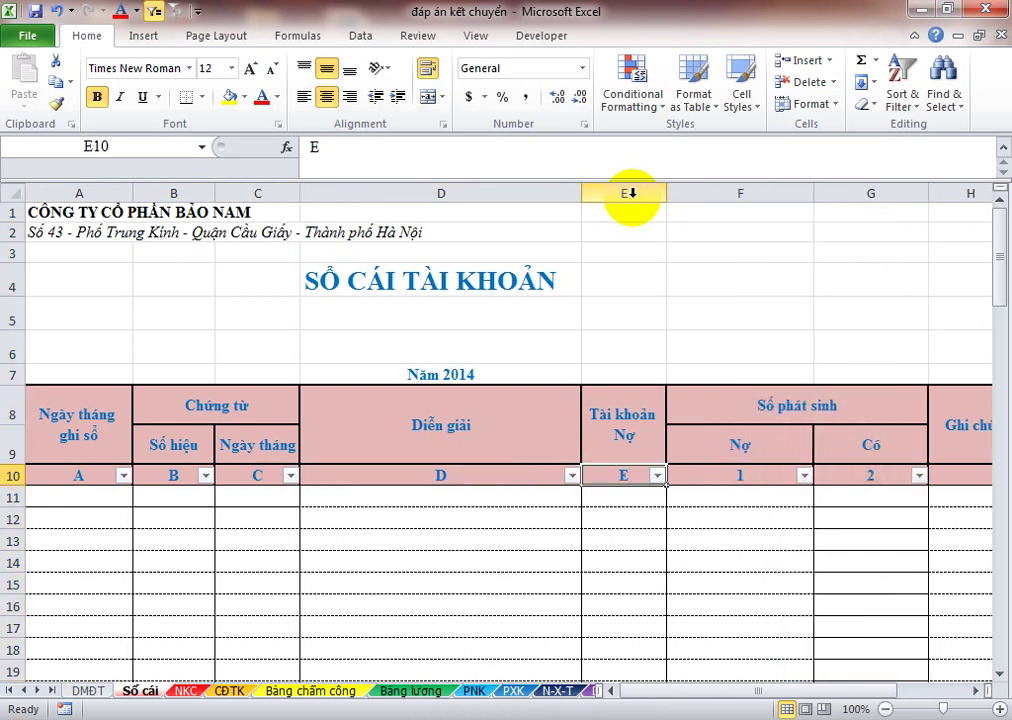
key("Up")
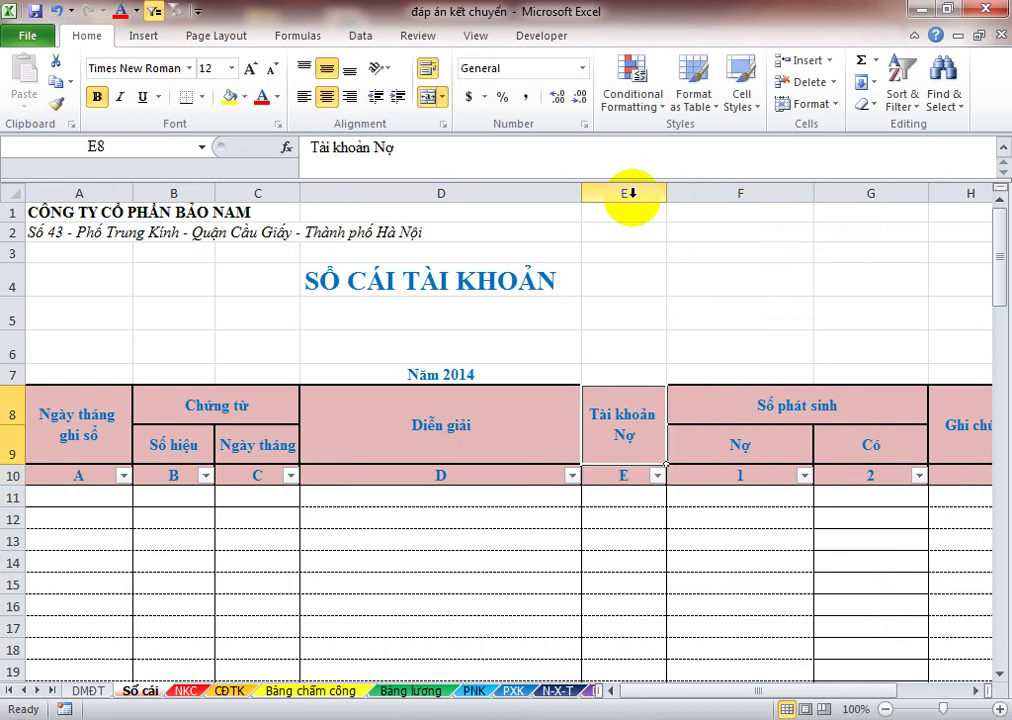
key("F2")
key("BackSpace")
key("BackSpace")
key("BackSpace")
key("BackSpace")
key("BackSpace")
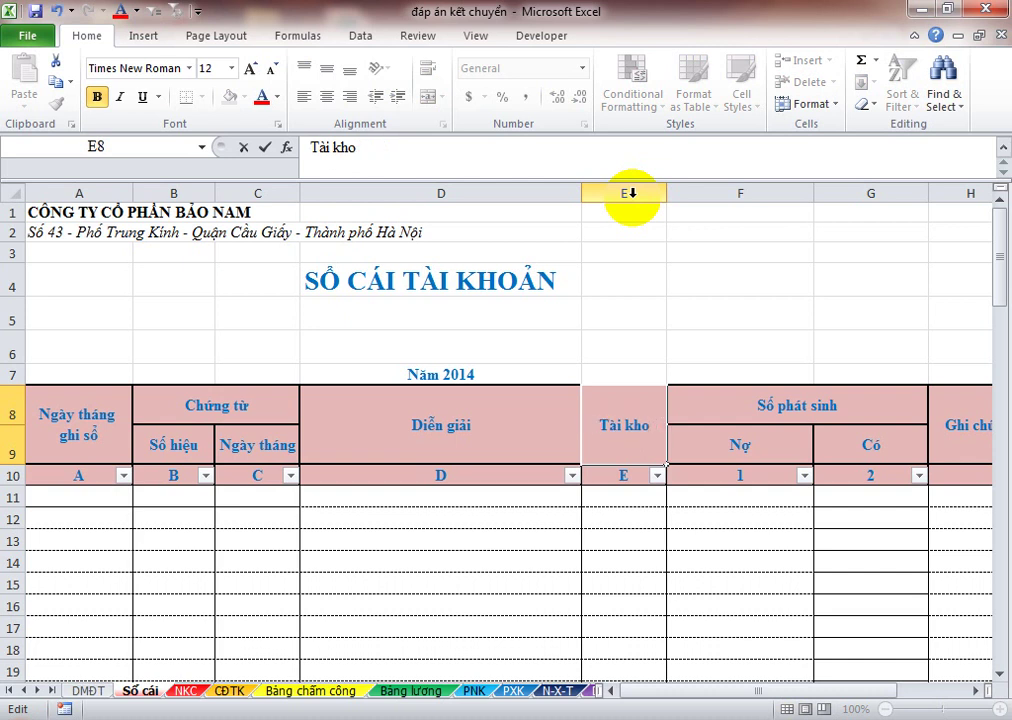
type("ản đối ứng")
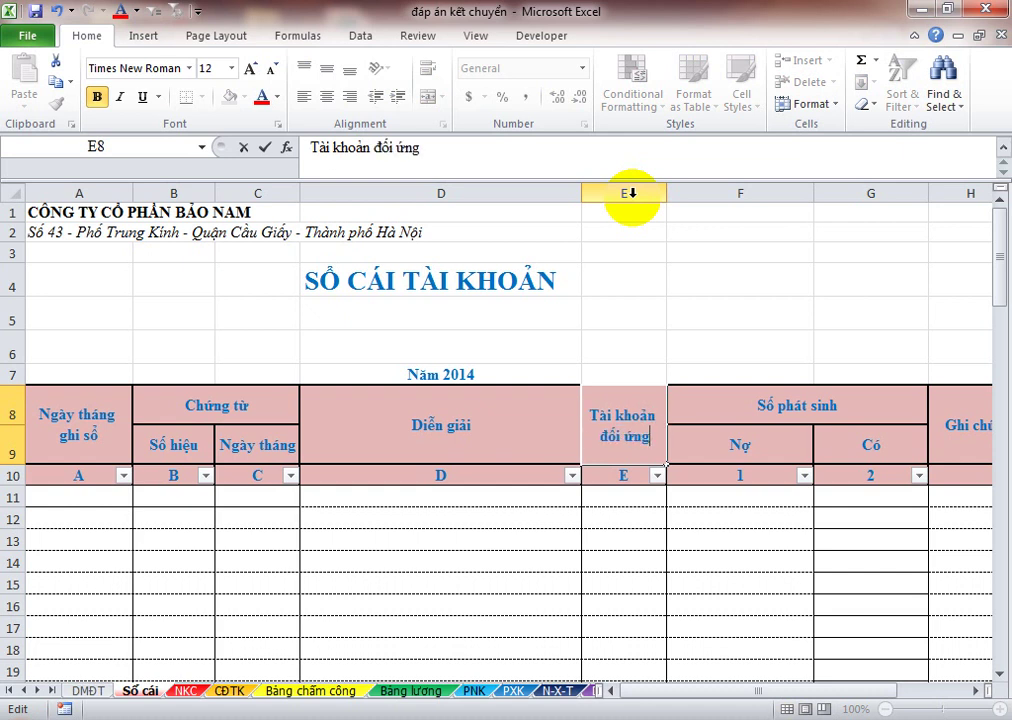
key("Return")
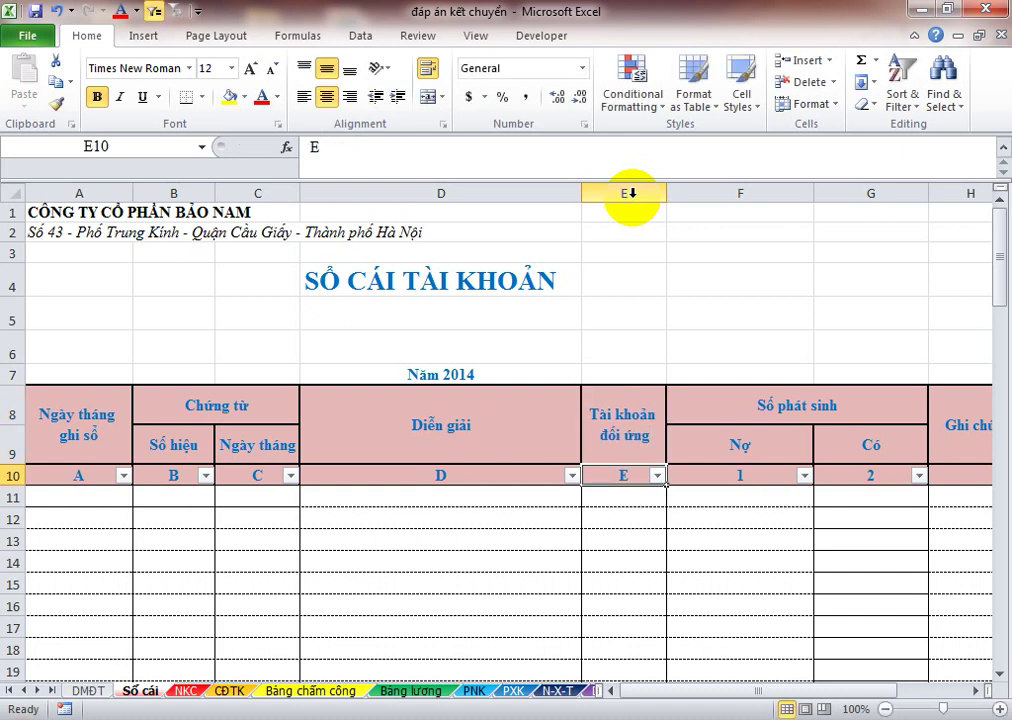
Step: Look across the header row 10 to check the ledger's columns from "Ngày tháng ghi sổ" to "Ghi chú"
key("Left")
key("Left")
key("Left")
key("Left")
key("Right")
key("Right")
key("Right")
key("Right")
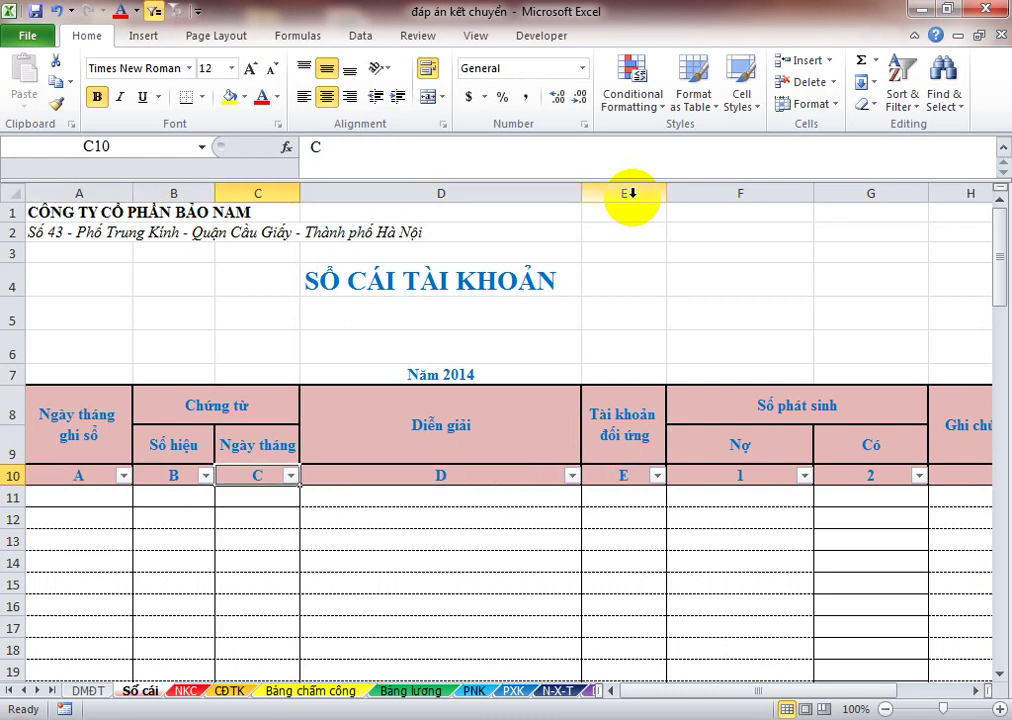
key("Right")
key("Right")
key("Right")
key("Left")
key("Left")
key("Left")
key("Left")
key("Left")
key("Left")
key("Left")
key("Right")
key("Right")
key("Right")
key("Right")
key("Right")
key("Right")
key("Right")
key("Left")
key("Left")
key("Left")
key("Left")
key("Left")
key("Left")
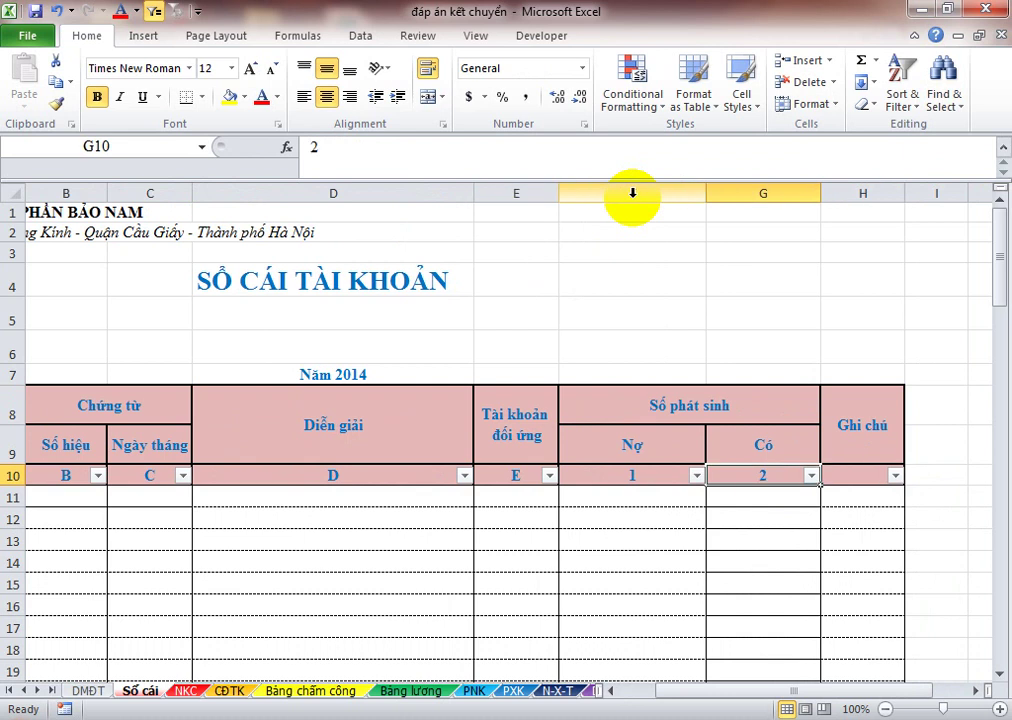
key("Right")
key("Right")
key("Right")
key("Right")
key("Right")
key("Right")
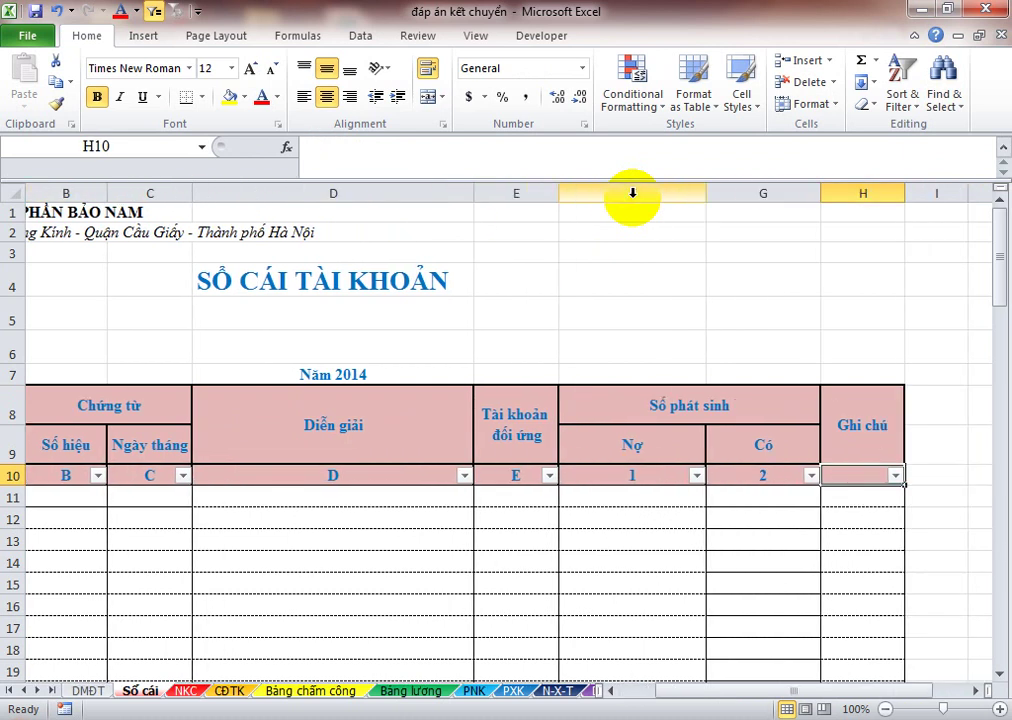
Step: Narrow the "Nợ" and "Có" amount columns F and G under "Số phát sinh"
left_click_drag(709, 186, 667, 187)
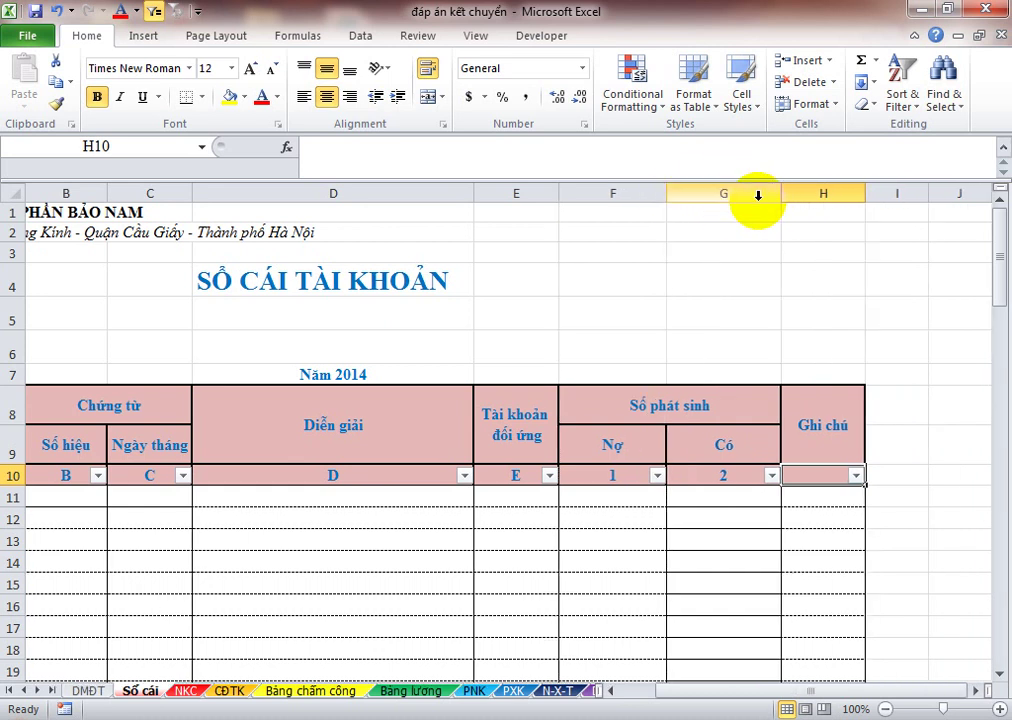
left_click_drag(776, 193, 760, 198)
left_click_drag(663, 195, 652, 196)
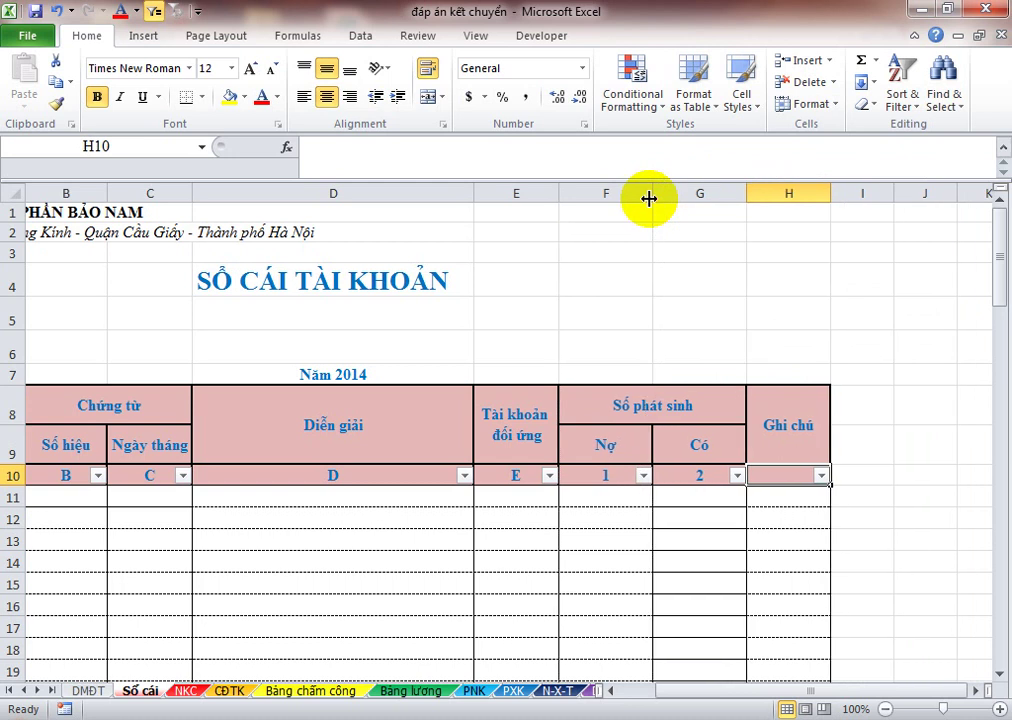
Step: Center the title "SỔ CÁI TÀI KHOẢN" horizontally in cell D4
left_click(548, 397)
key("Home")
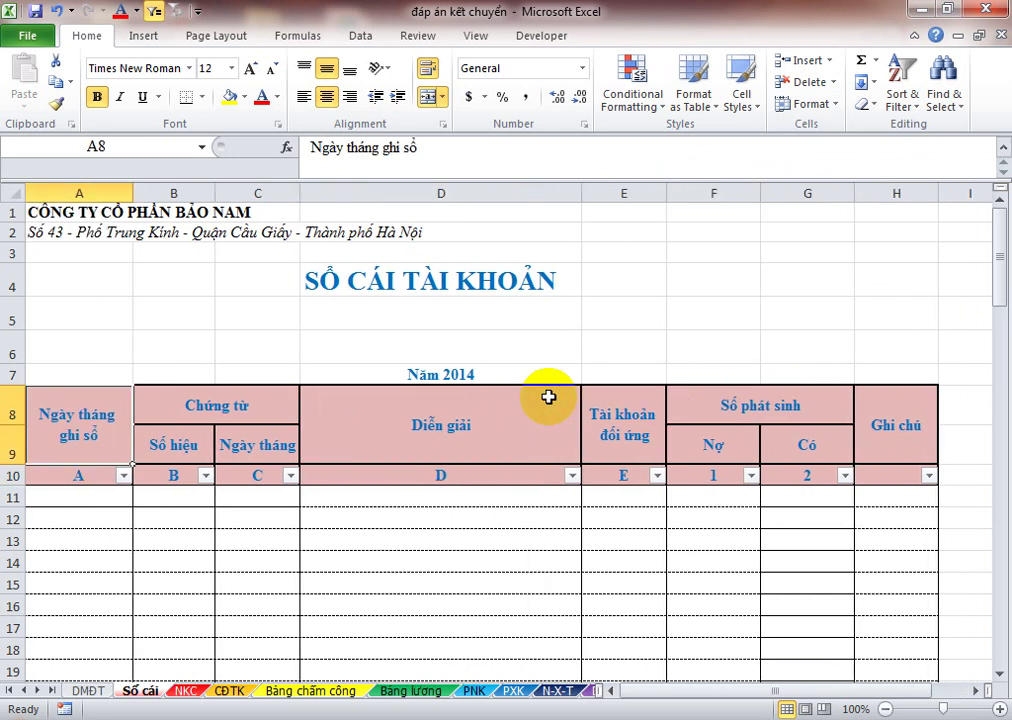
key("Up")
key("Up")
key("Up")
key("Up")
key("Right")
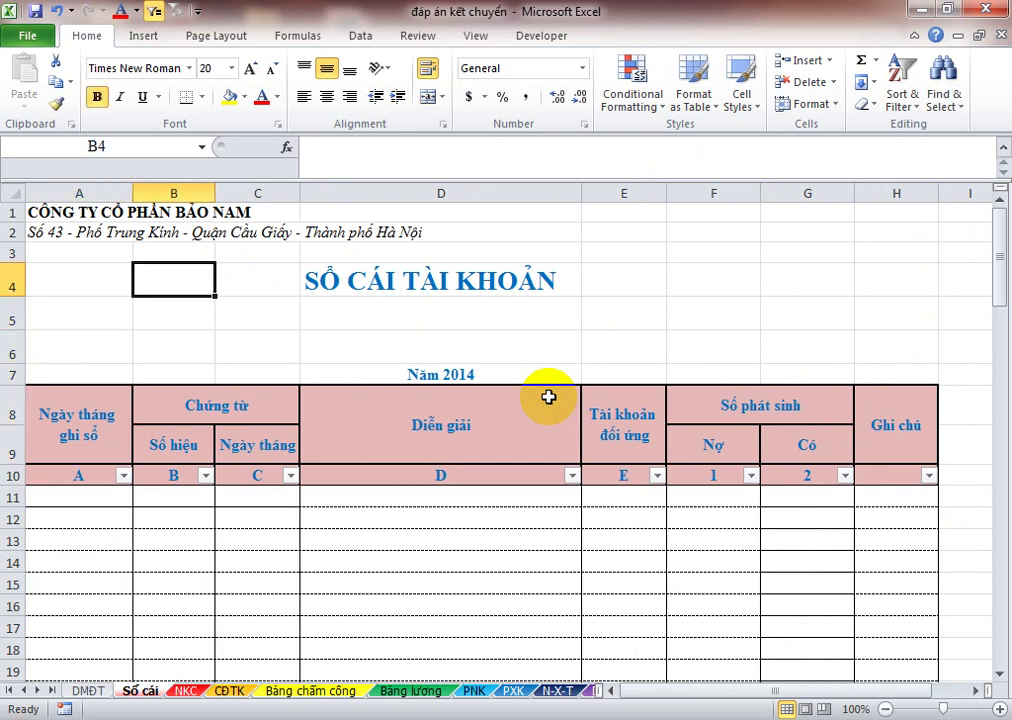
key("Right")
key("Right")
key("alt")
key("h")
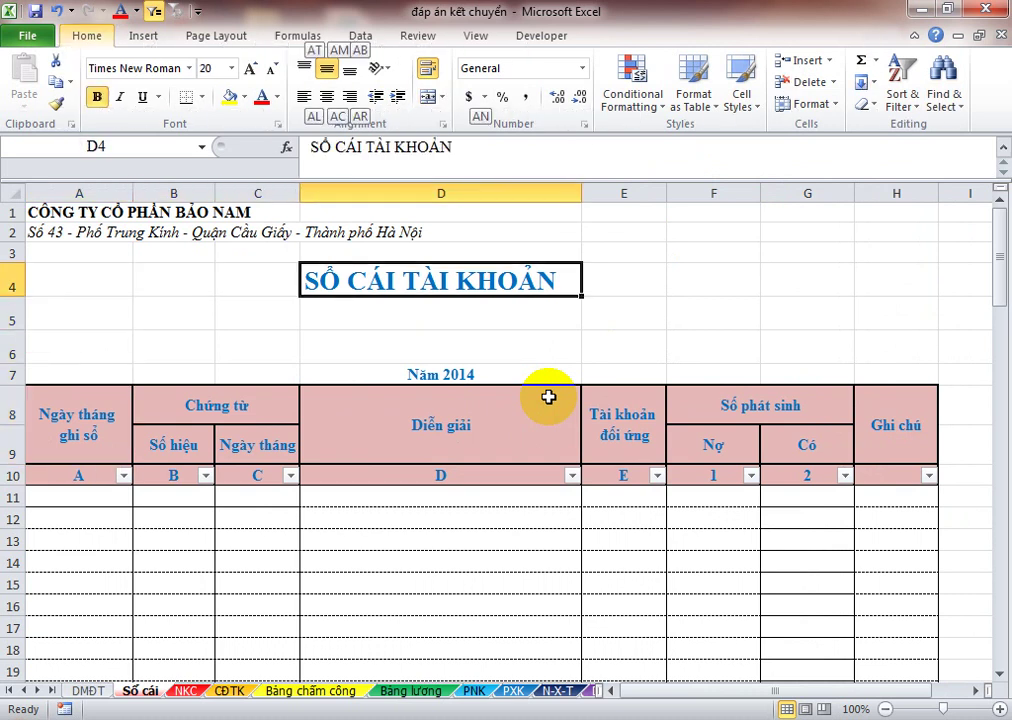
key("a")
key("c")
Step: Enter the label "Tên TK" in cell C5 below the title
key("Down")
key("Down")
key("Up")
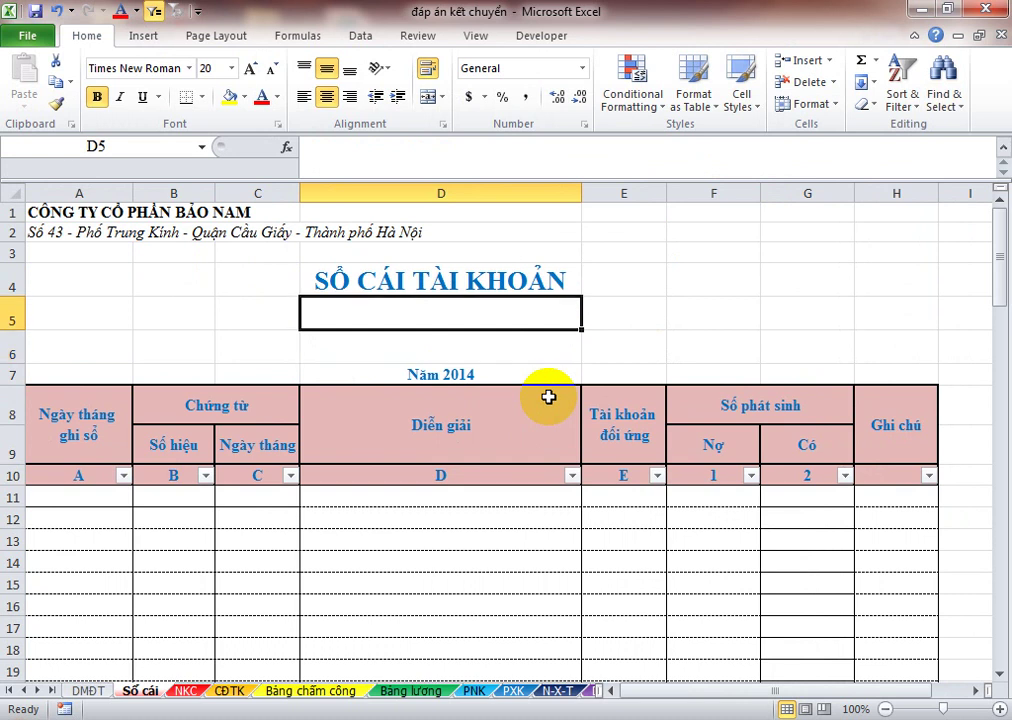
key("Left")
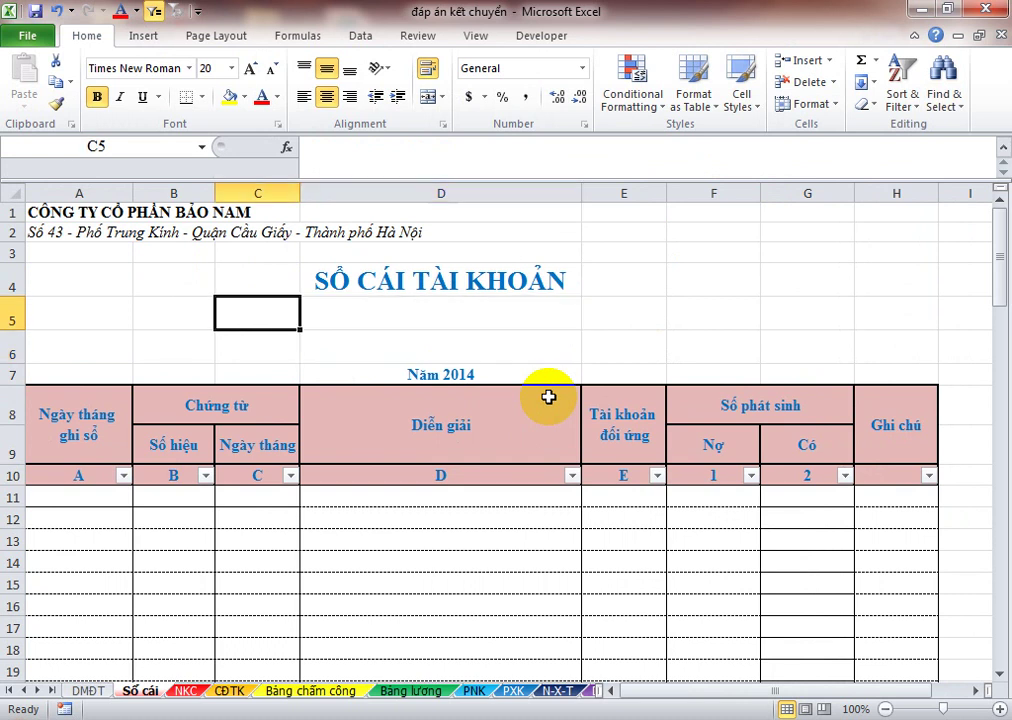
type("Tên ")
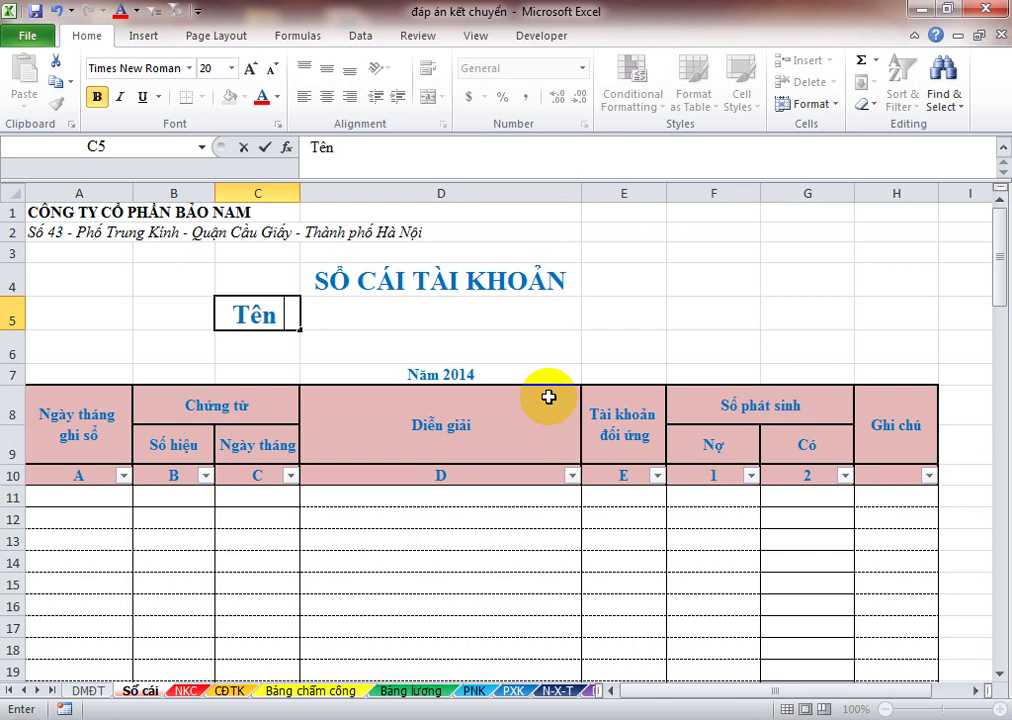
type("TK")
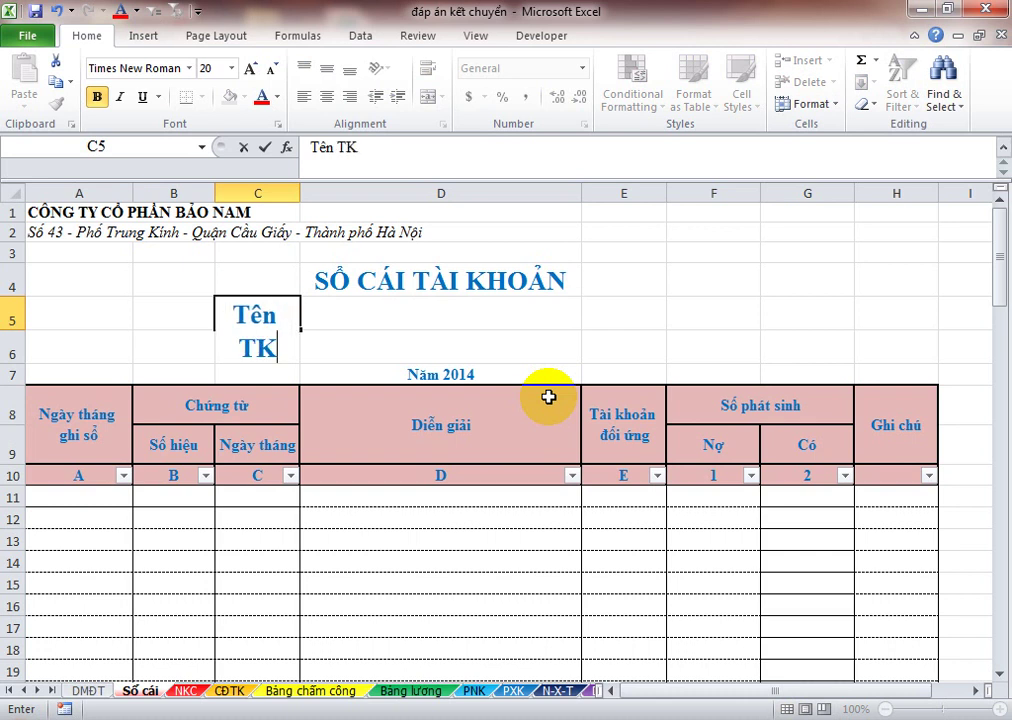
key("Return")
Step: Turn off text wrapping for the "Tên TK" label in C5
key("Up")
key("alt")
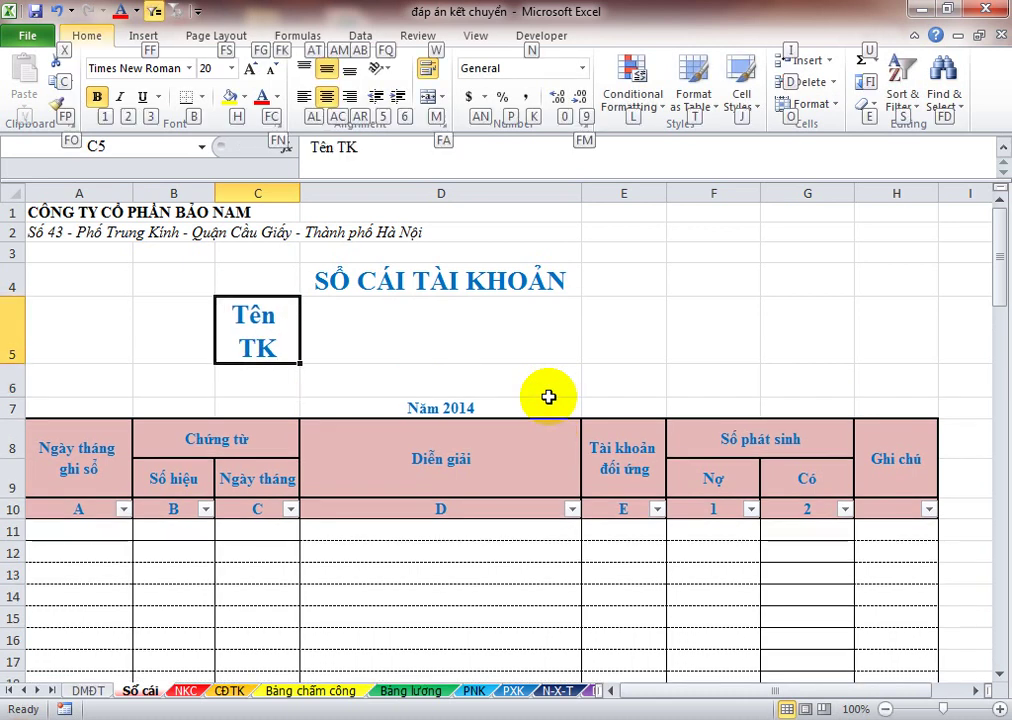
key("h")
key("w")
key("Return")
key("Up")
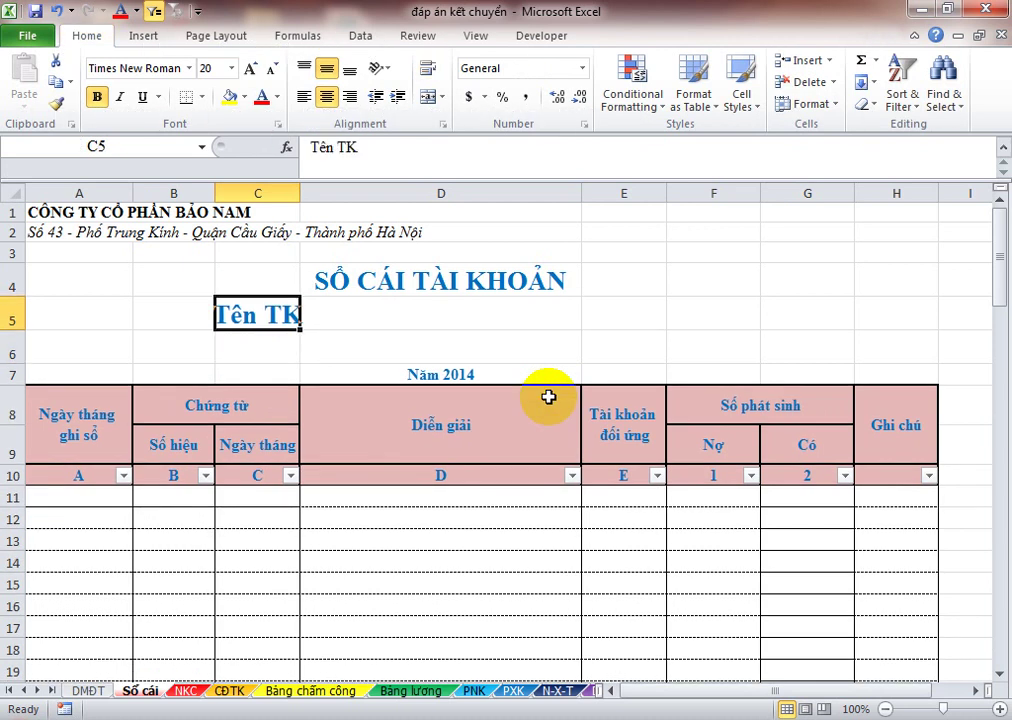
Step: Set the font size of the "Tên TK" label in C5 to 14
key("alt")
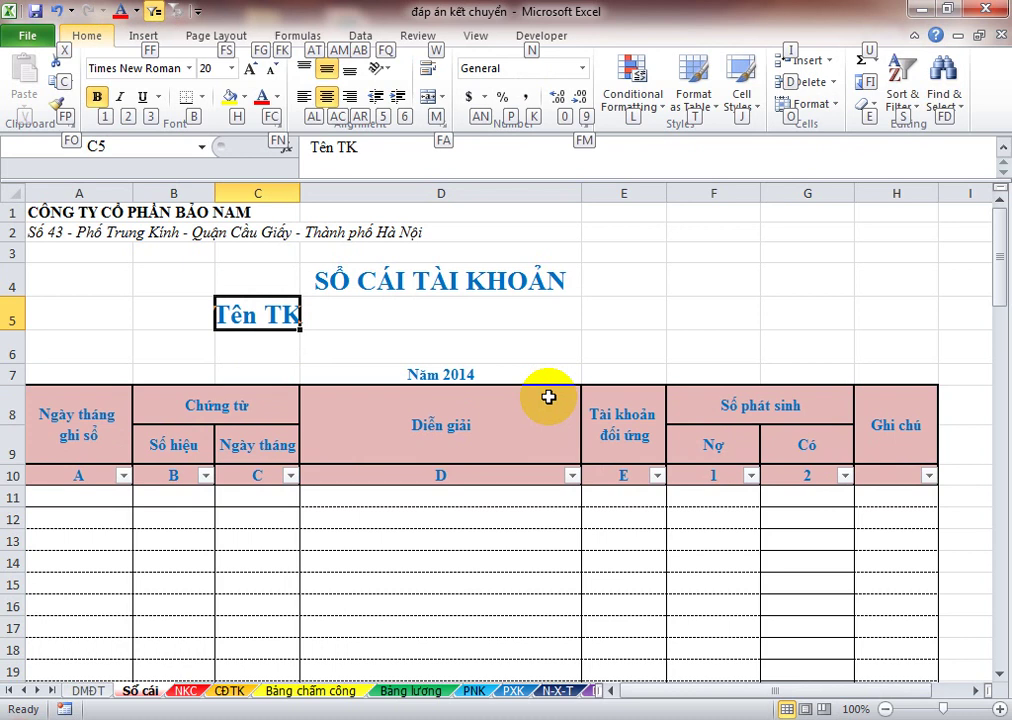
key("f")
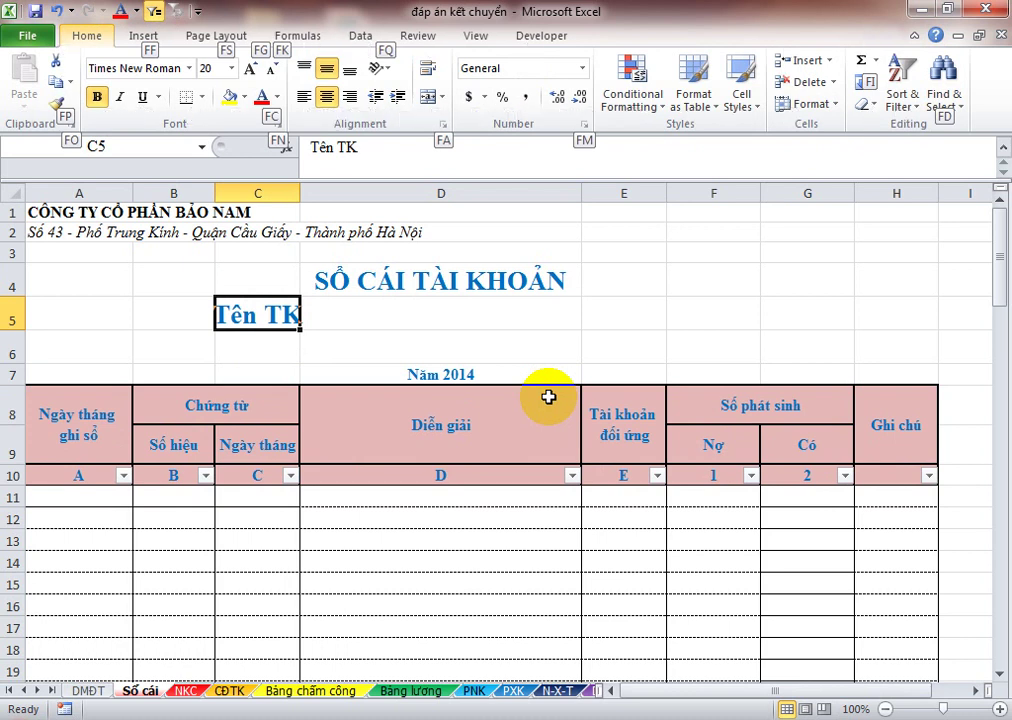
key("s")
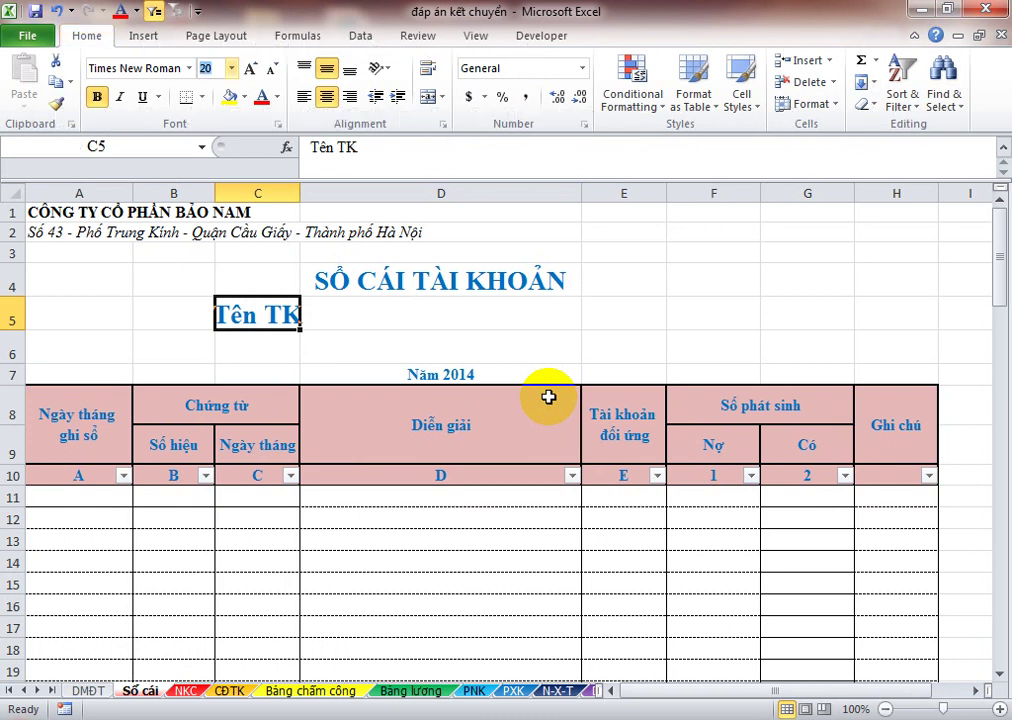
type("14")
key("Return")
Step: Enter the label "Mã TK" in cell C6 below "Tên TK"
key("Return")
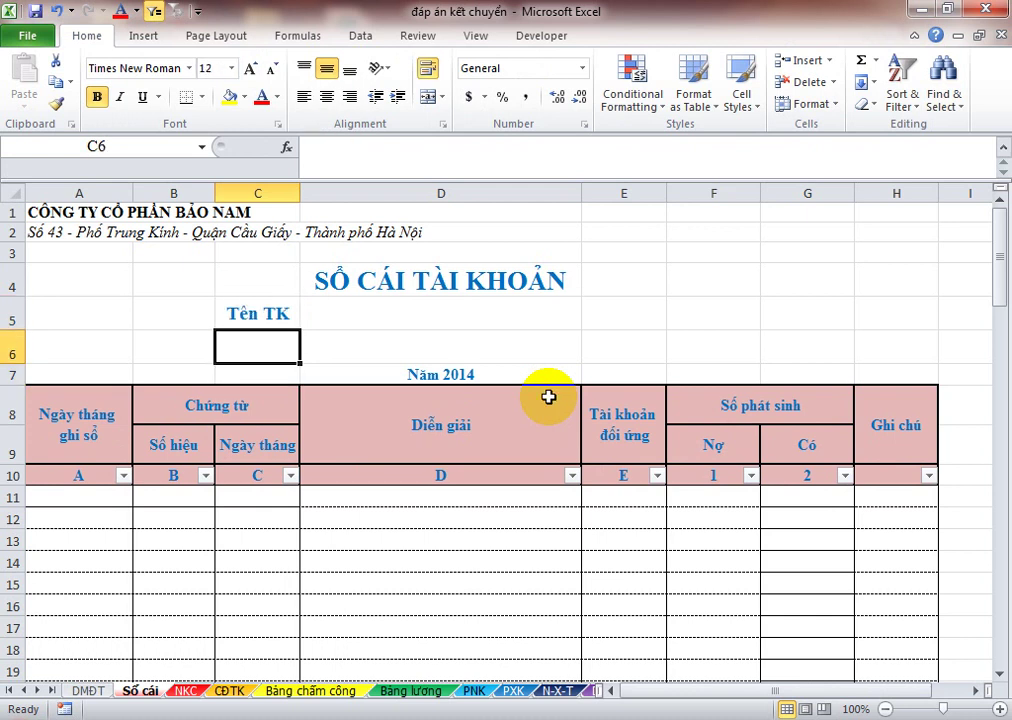
type("M")
type("ã TK")
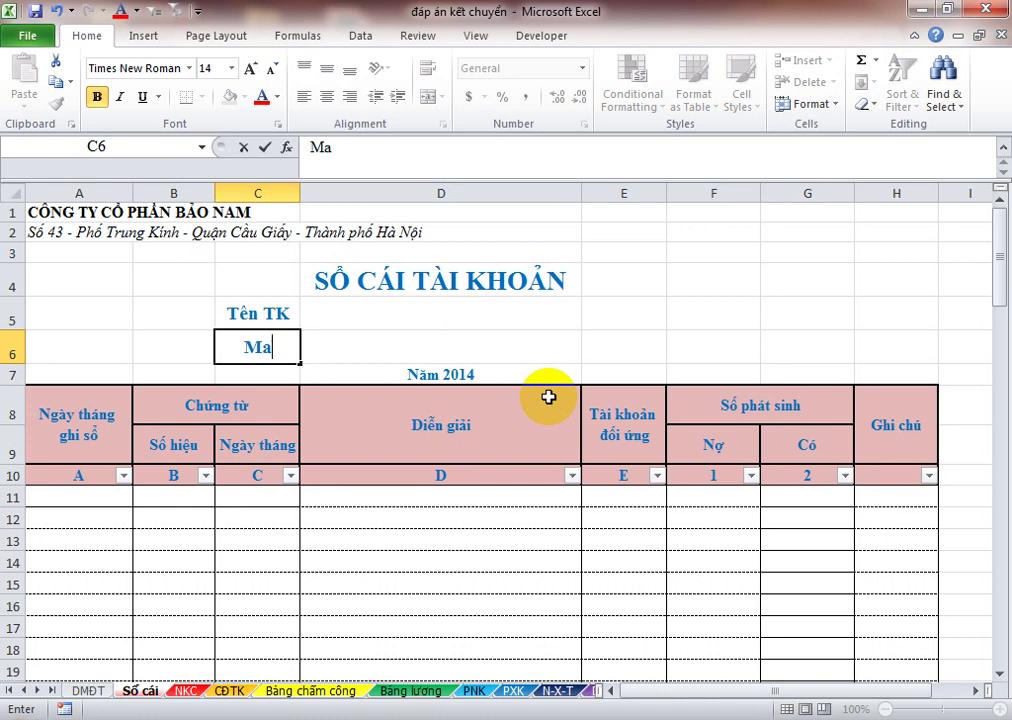
key("ctrl+Return")
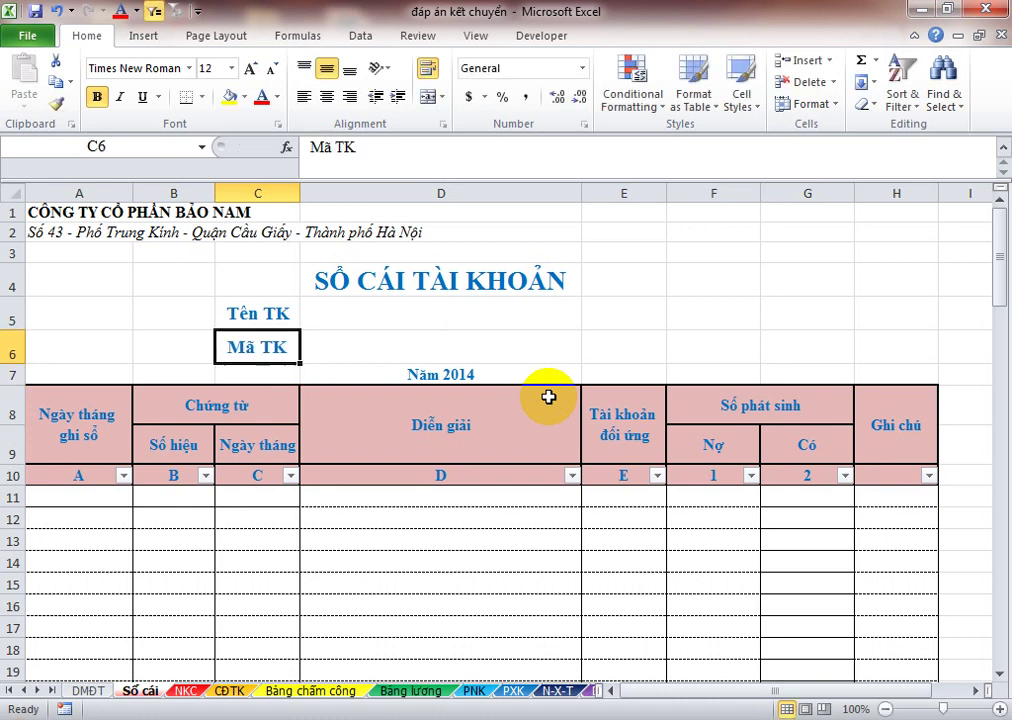
Step: Add a colon after the "Tên TK" and "Mã TK" labels in C5 and C6
key("Up")
key("F2")
type(":")
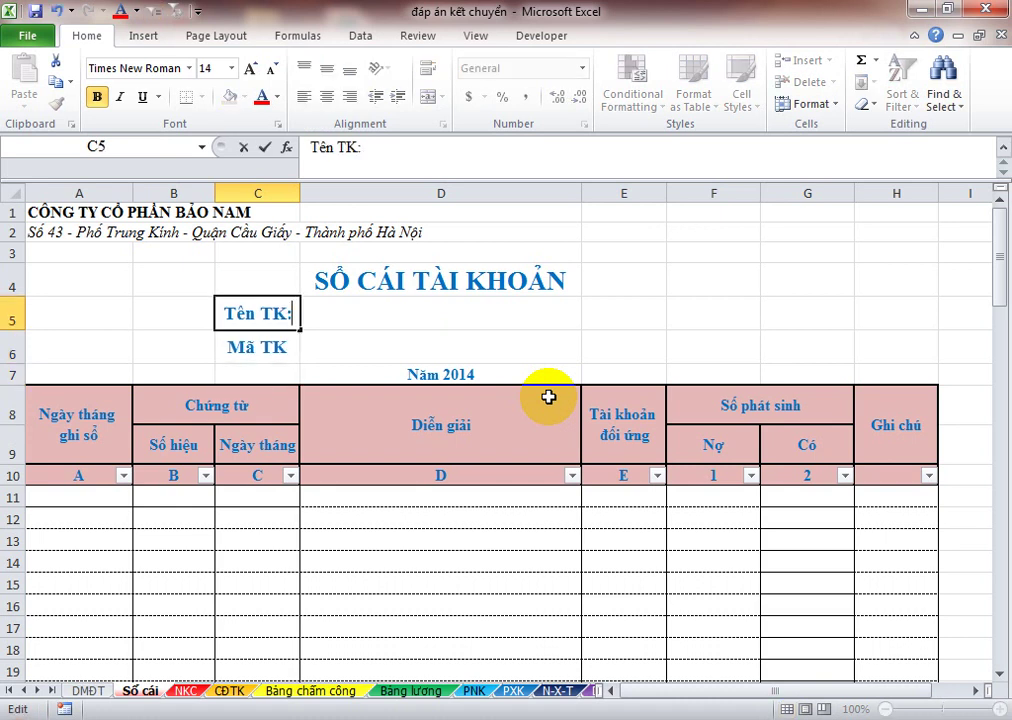
key("Return")
key("F2")
type(":")
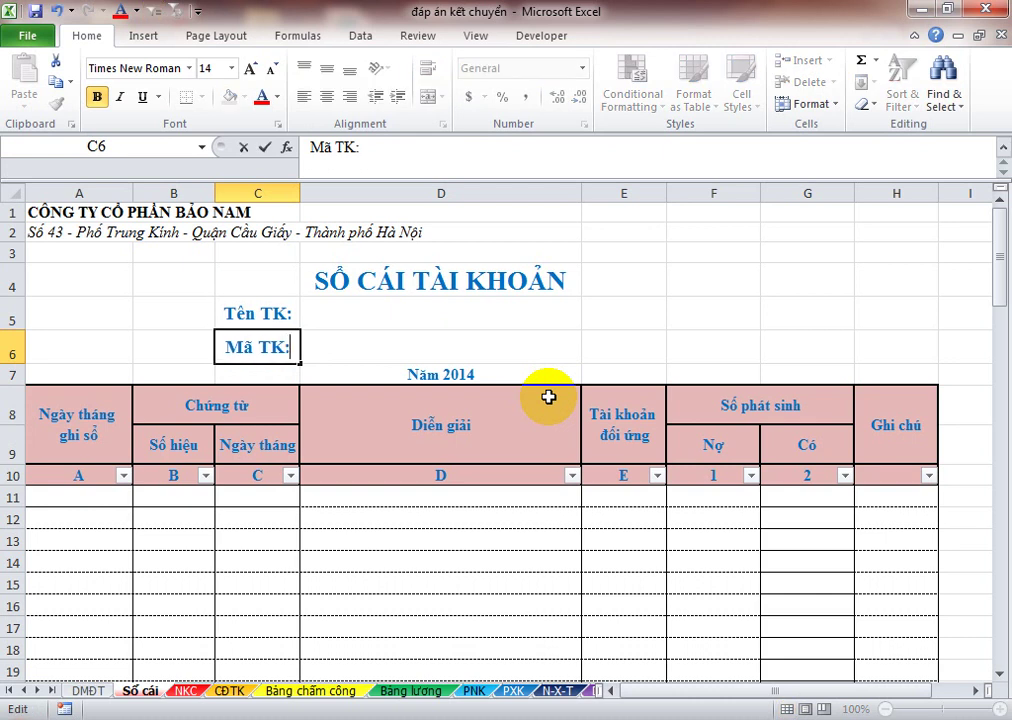
key("ctrl+Return")
key("Up")
key("Right")
key("Left")
key("Left")
key("Left")
key("Down")
key("Right")
key("Right")
key("Up")
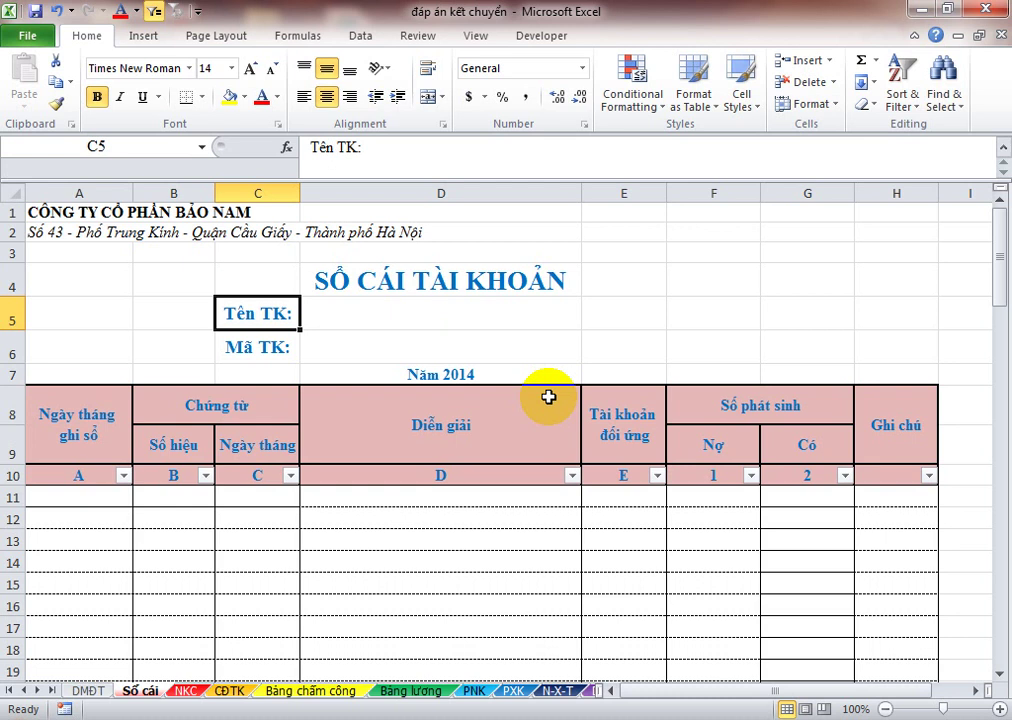
Step: Open the CĐTK sheet and go to the start of its account table below the title
left_click(226, 692)
key("Up")
key("Up")
key("Up")
key("Up")
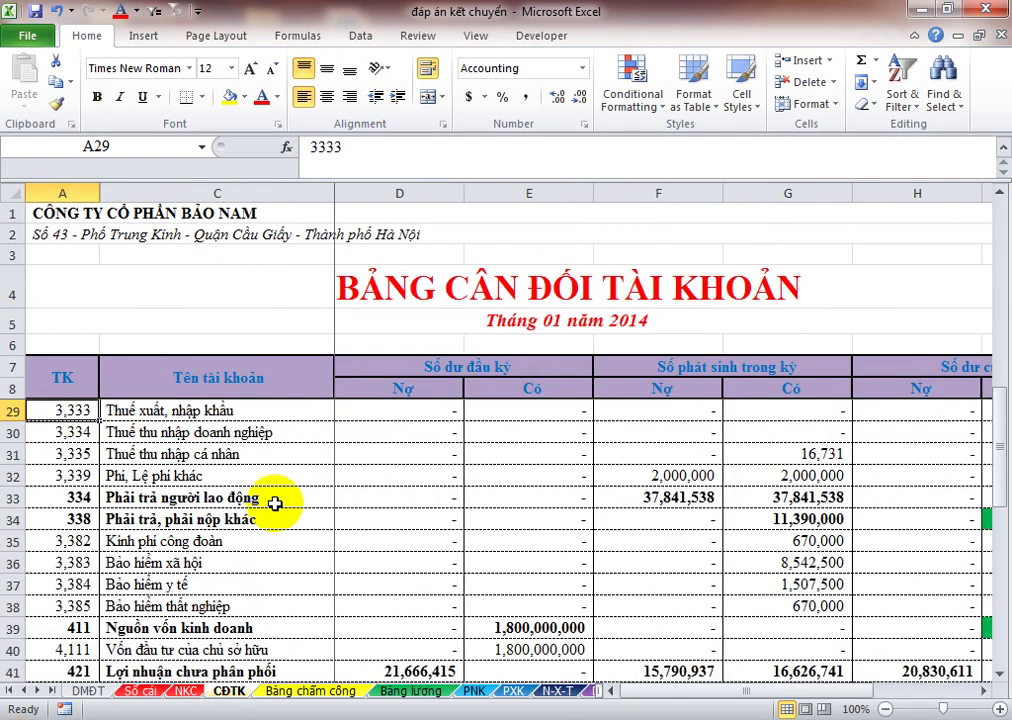
key("Up")
key("Up")
key("Up")
key("Up")
key("Up")
key("Up")
key("Up")
key("Up")
key("Up")
key("Up")
key("Up")
key("Up")
key("Up")
key("Up")
key("Up")
key("Up")
key("Up")
key("Up")
key("Up")
key("Up")
key("Down")
key("Down")
key("Down")
key("Down")
key("Down")
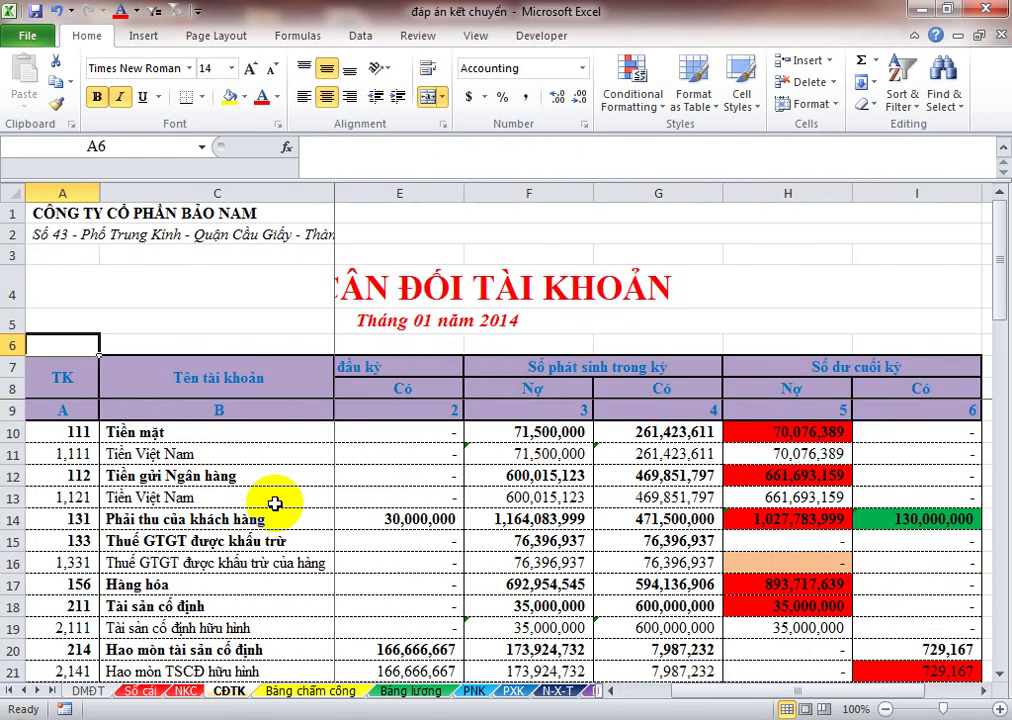
key("Down")
key("Down")
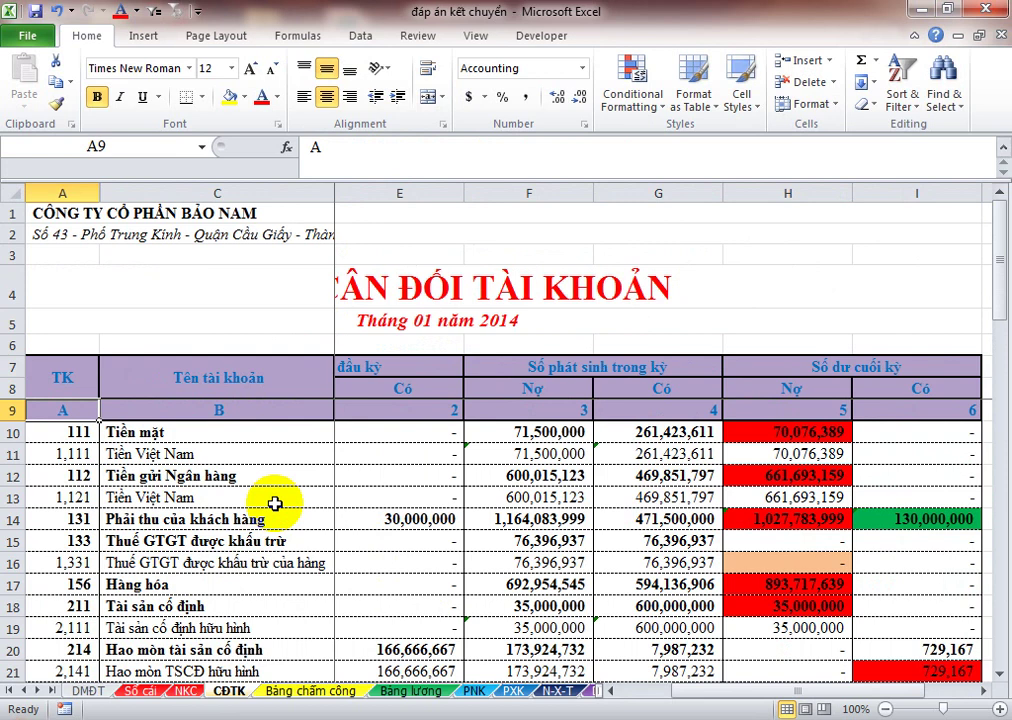
Step: Unhide column B between columns A and C on the CĐTK sheet
left_click_drag(90, 192, 160, 205)
key("shift+F10")
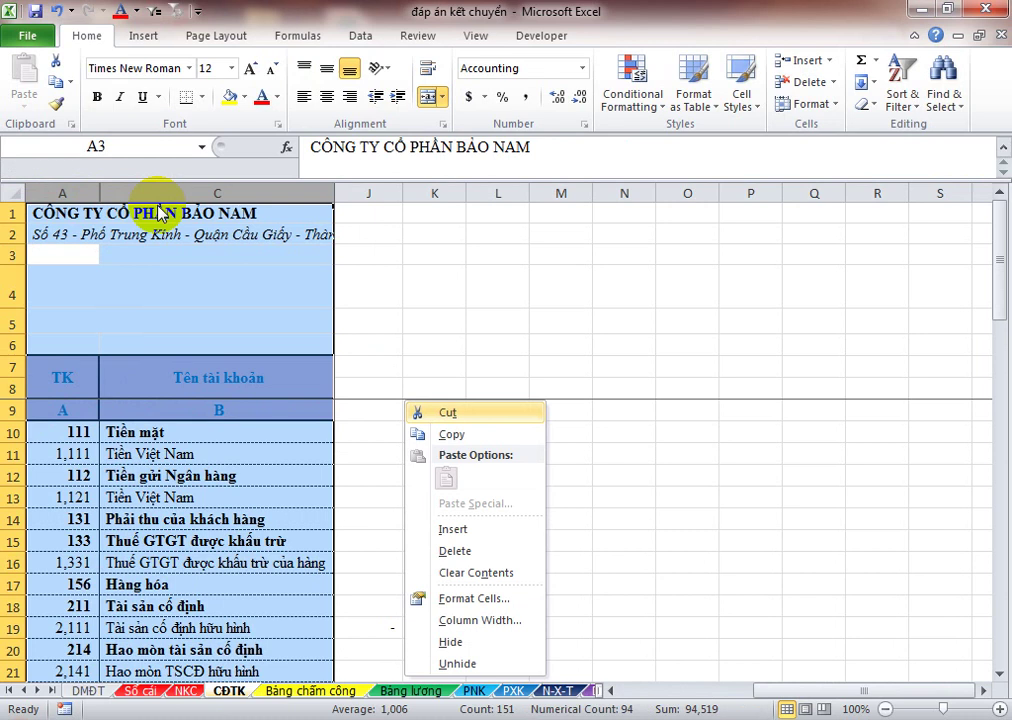
key("u")
Step: Examine the "Cấp" column together with the account table's header rows and first entries
key("Down")
key("Down")
key("Down")
key("Down")
key("Down")
key("Down")
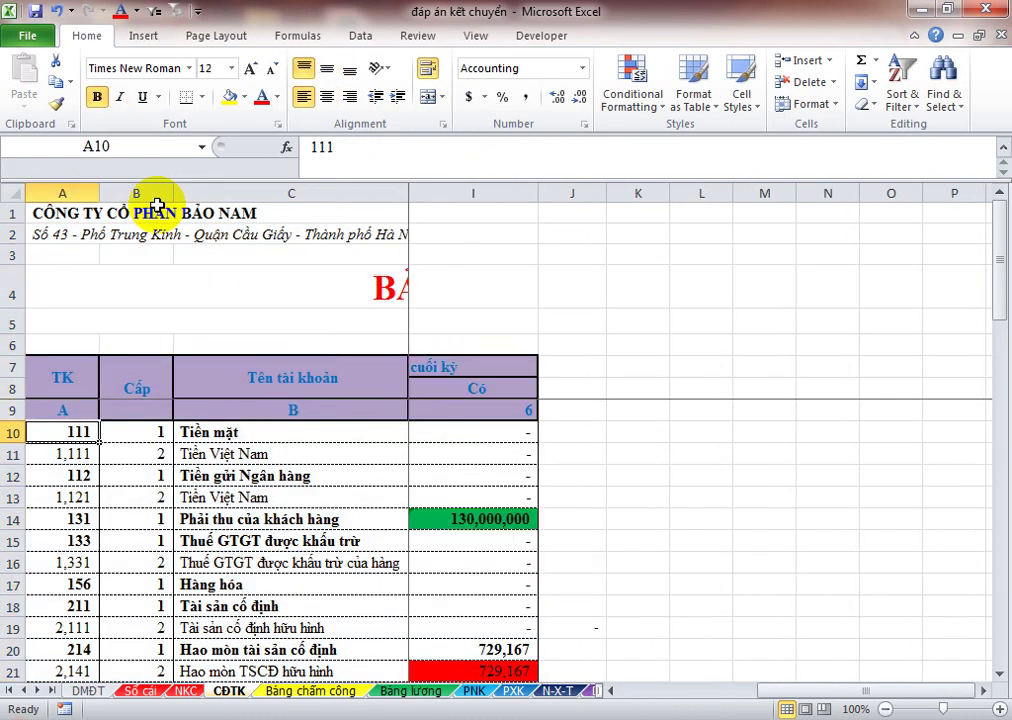
key("Up")
key("Up")
key("Right")
key("Down")
key("Down")
key("Right")
key("Right")
key("Right")
key("Right")
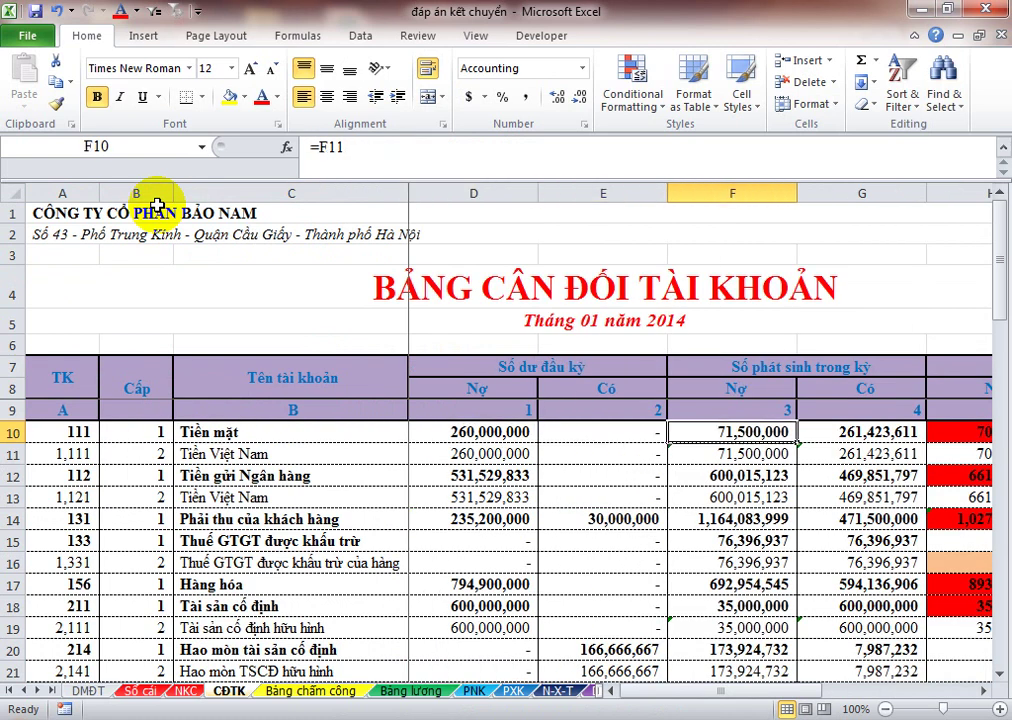
key("Left")
key("Left")
key("Up")
key("Up")
key("Up")
key("Left")
key("Left")
key("Down")
key("Down")
key("Up")
key("Up")
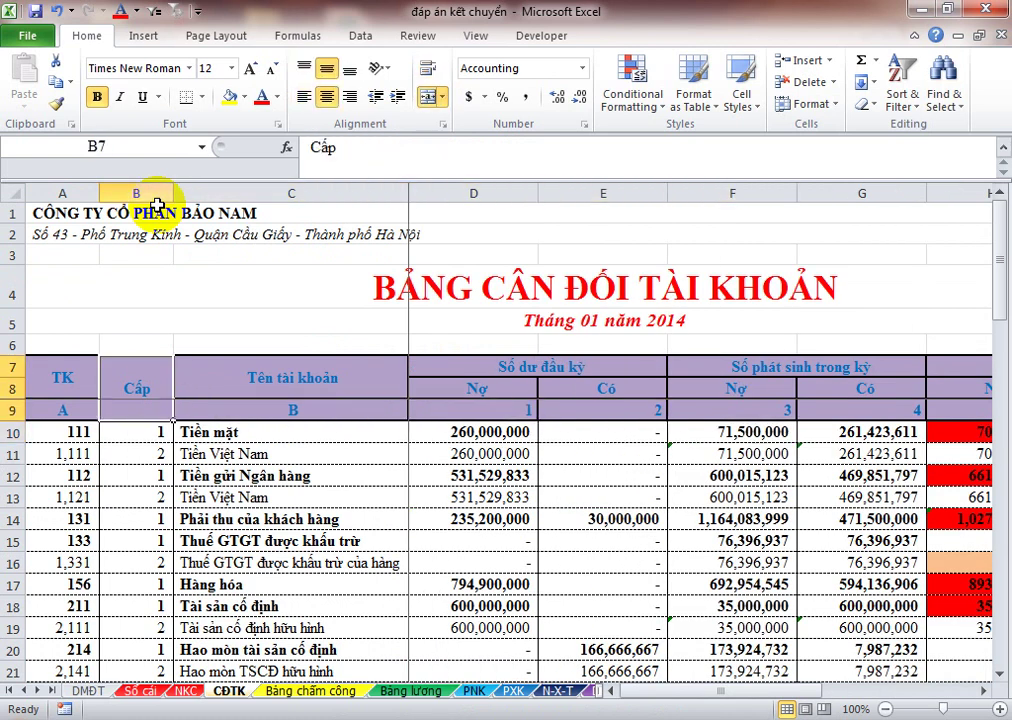
key("Left")
key("Down")
key("Down")
key("Up")
key("ctrl+shift+Right")
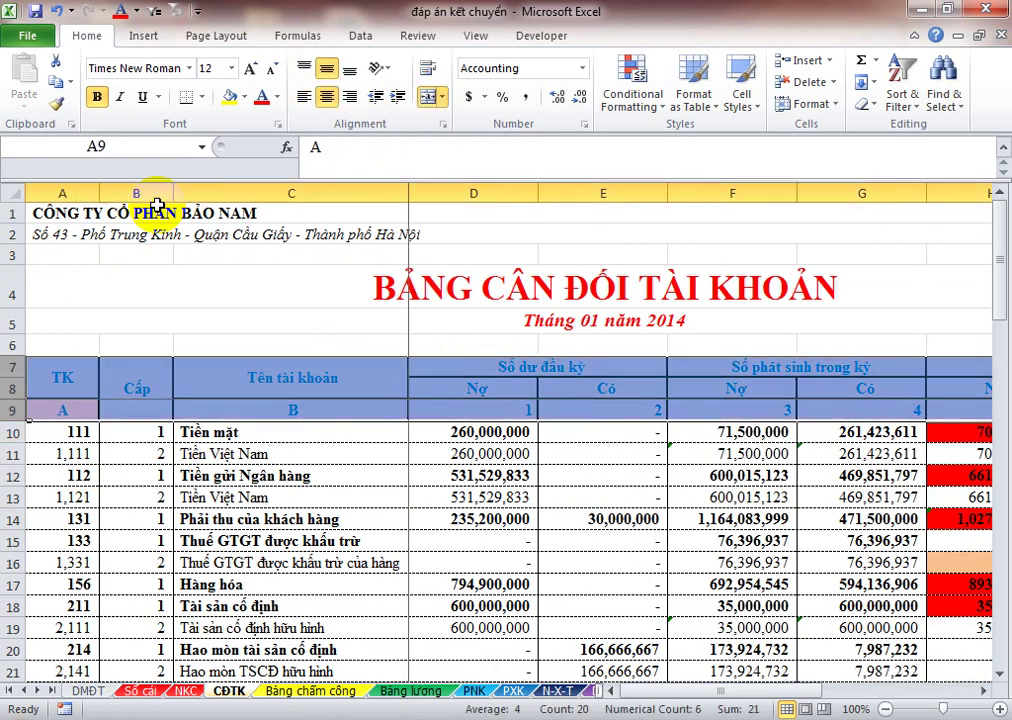
key("Down")
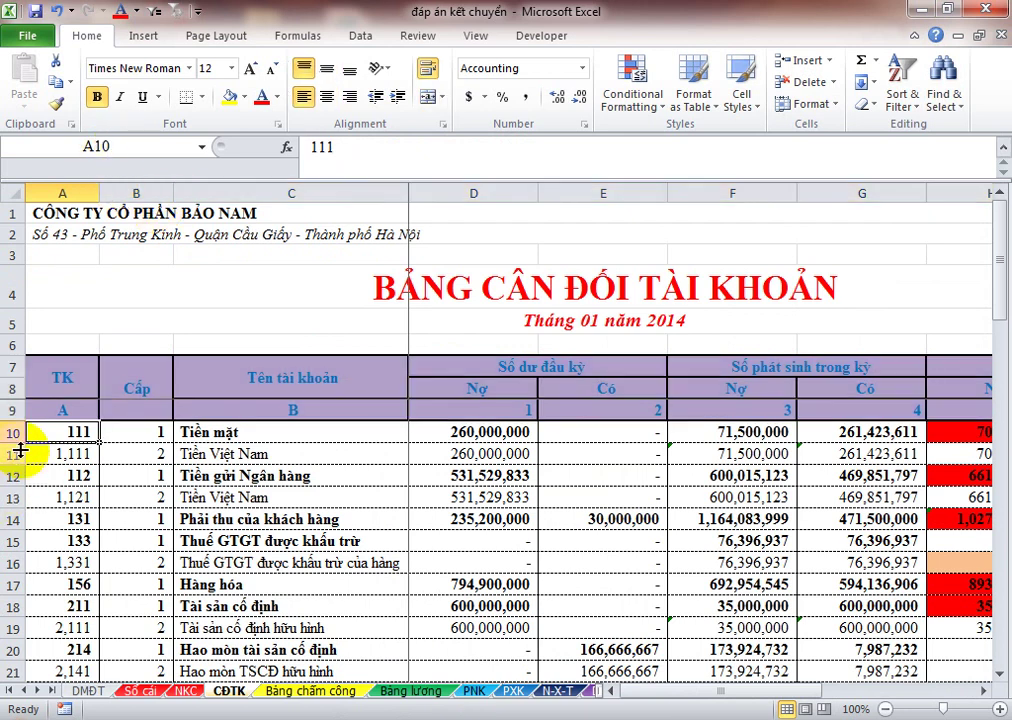
Step: Turn on filtering for header row 9 of the account table
left_click(10, 410)
key("alt+a")
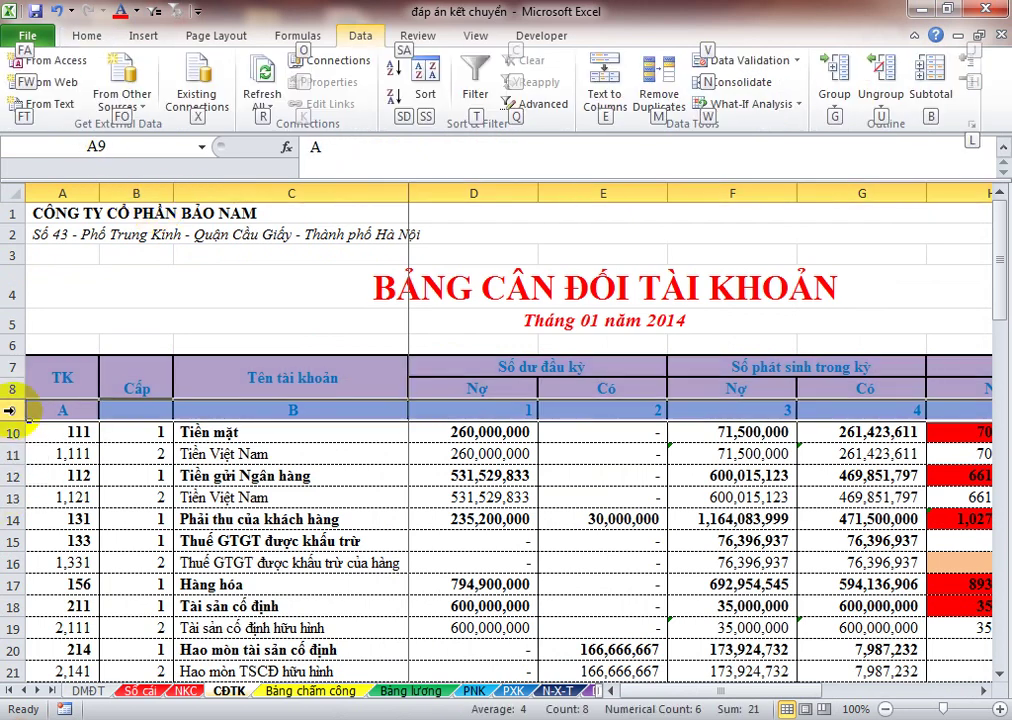
key("t")
key("Down")
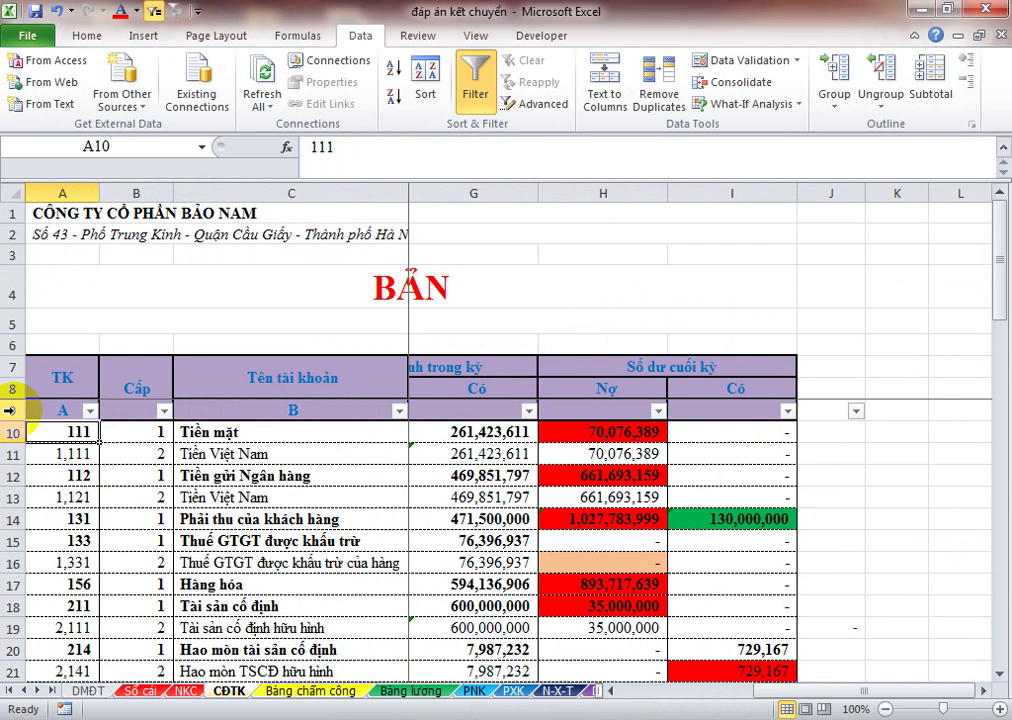
Step: Try to filter the "Cấp" column to show only level 1
key("Up")
key("Right")
key("Up")
key("Down")
key("Down")
key("Up")
key("Up")
key("ctrl+c")
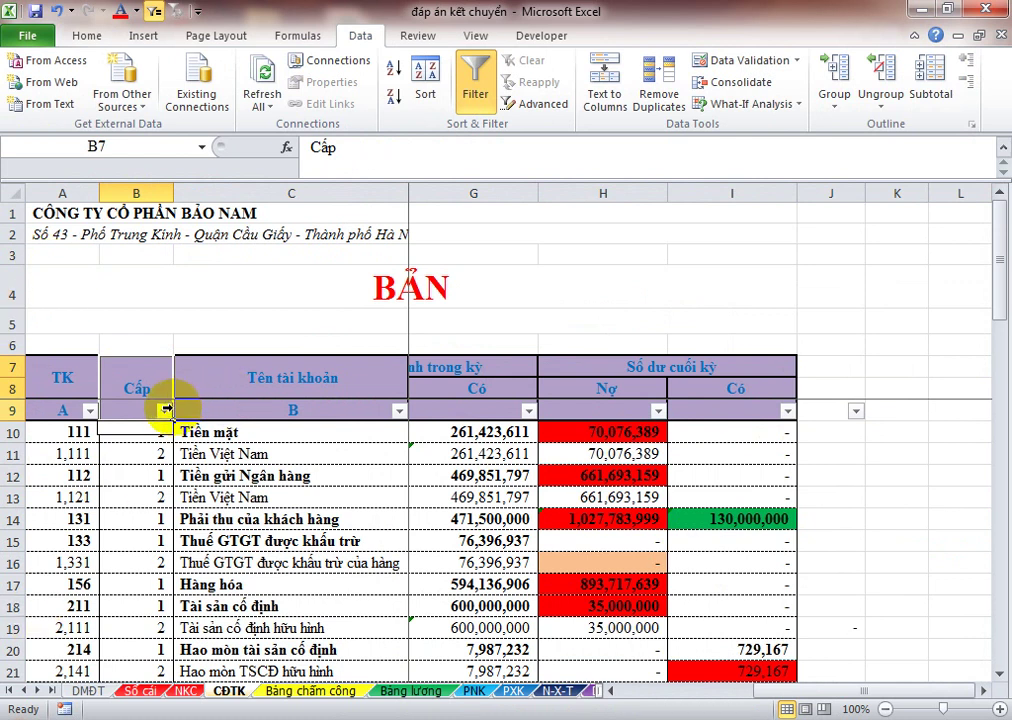
left_click(165, 410)
left_click(252, 195)
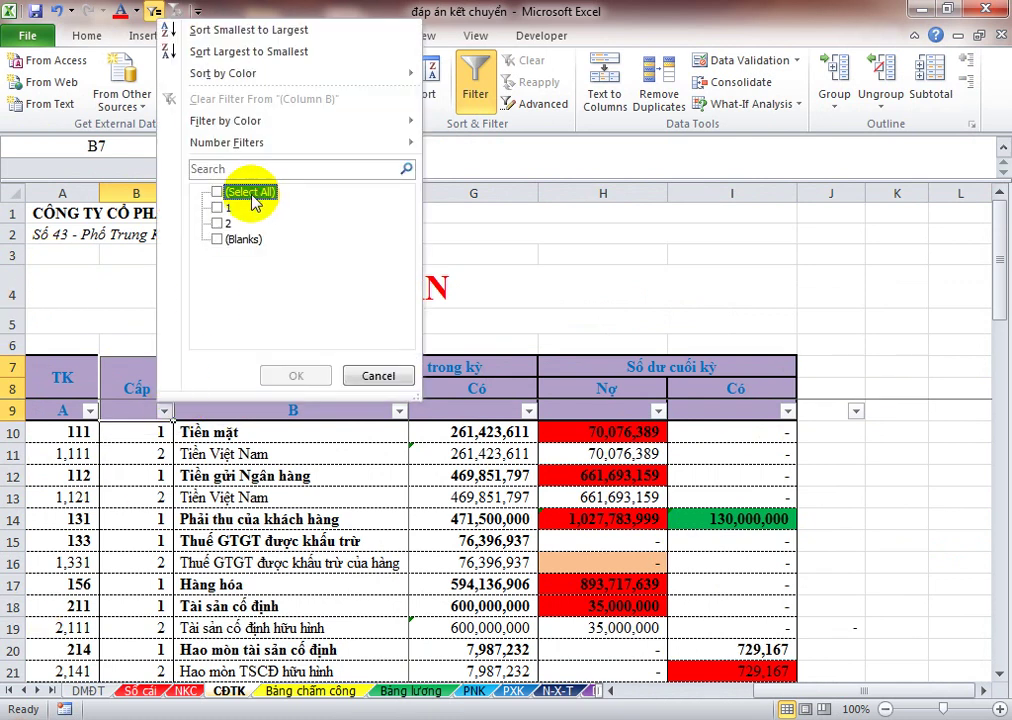
left_click(218, 208)
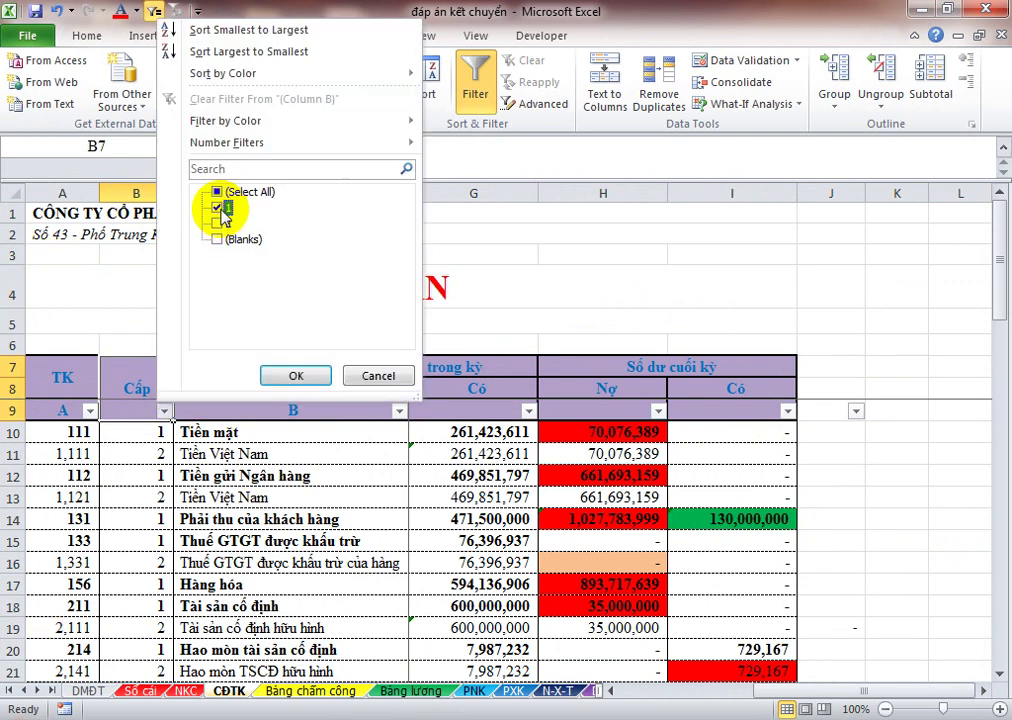
left_click(305, 376)
Step: Examine the level formula in B10 alongside the account code in A10
left_click(140, 432)
key("Left")
key("Right")
key("Right")
key("Right")
key("Right")
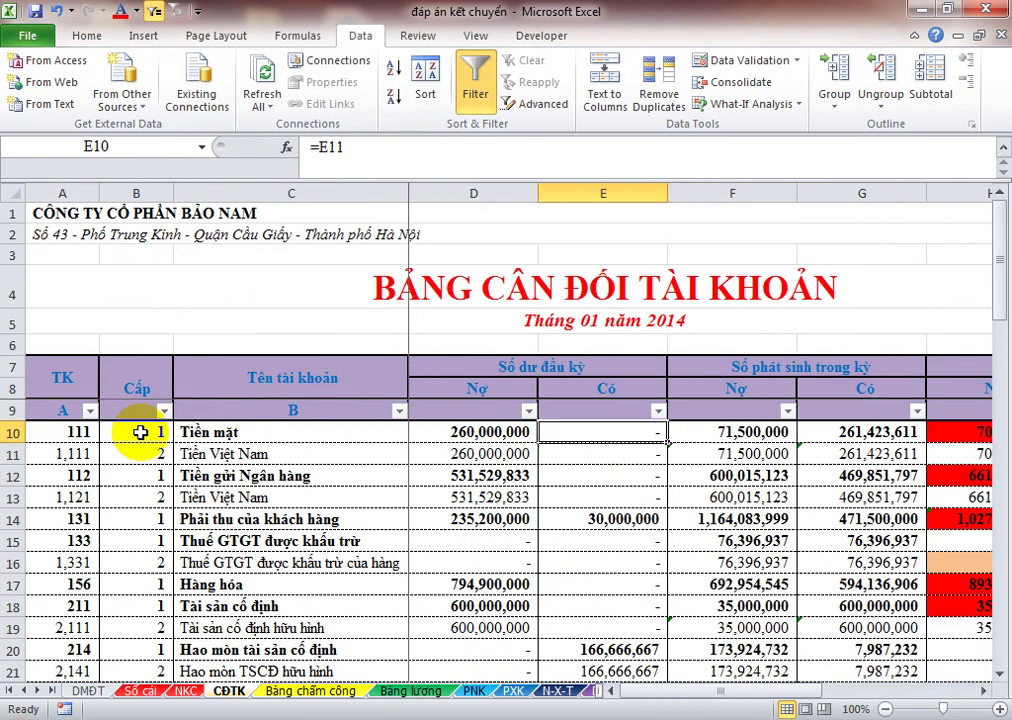
key("Left")
key("Left")
key("Left")
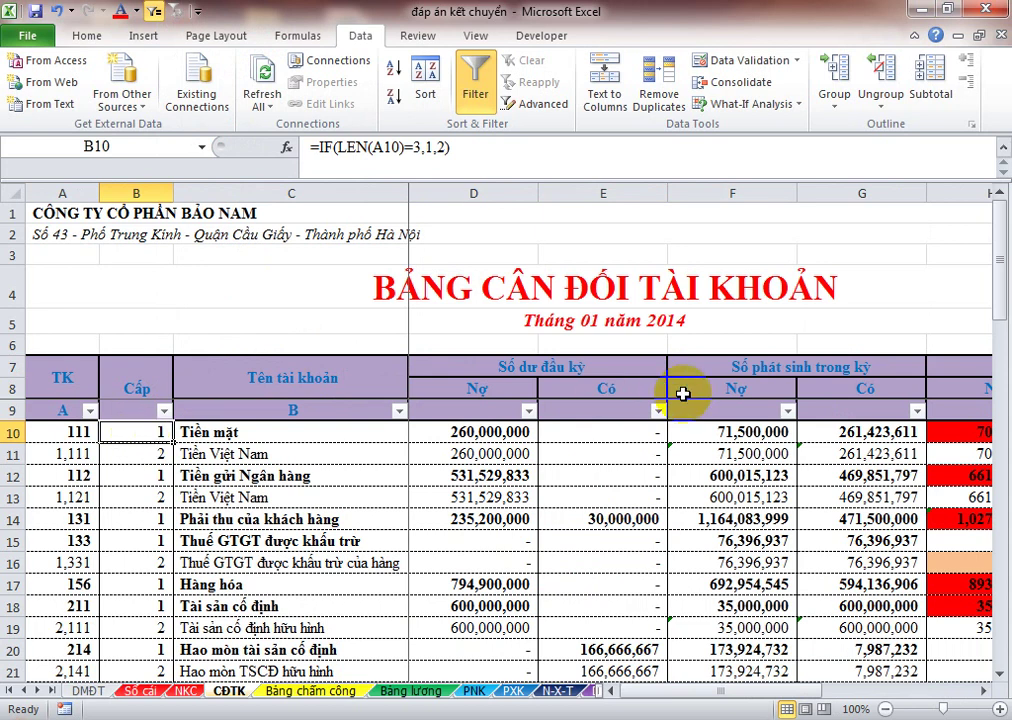
key("Left")
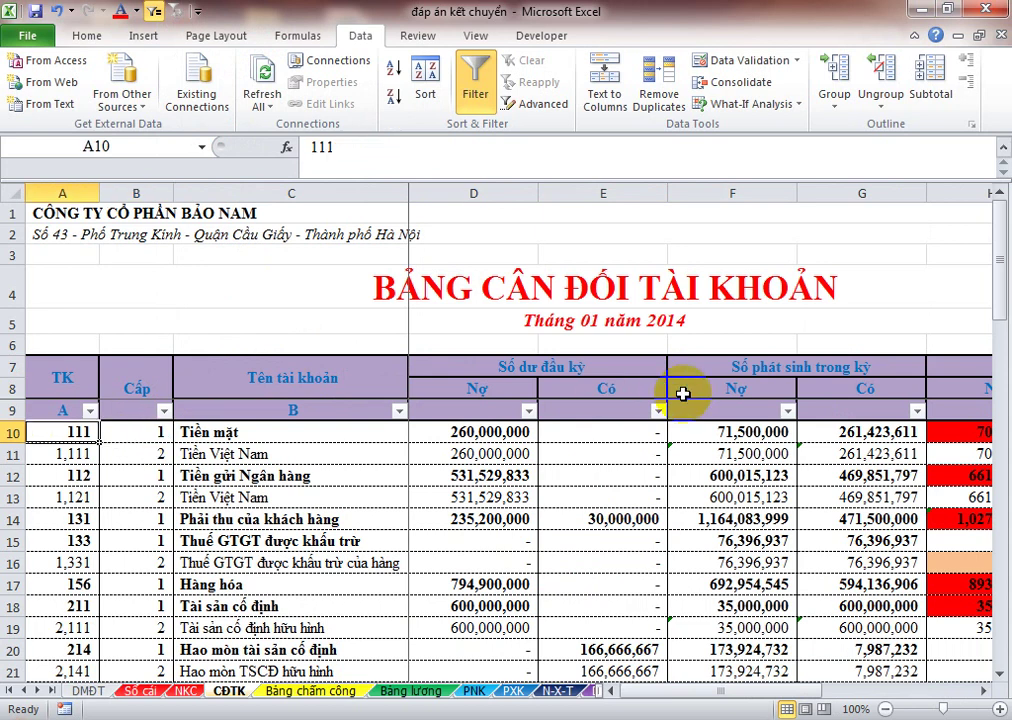
key("Right")
key("Left")
key("Right")
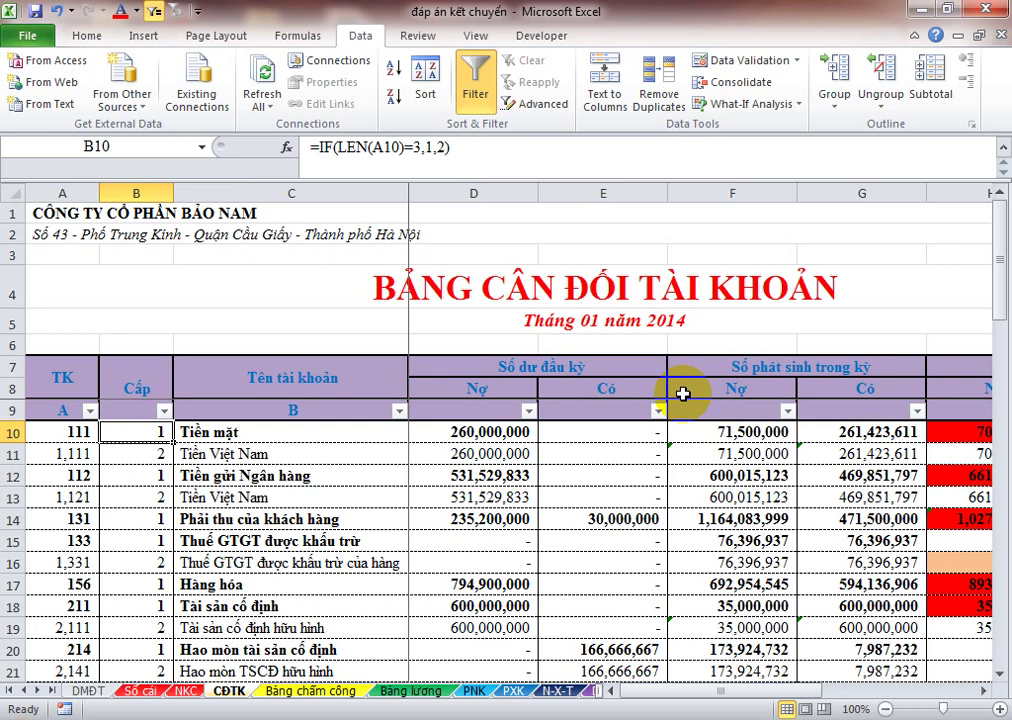
Step: Re-enter the account level formula =IF(LEN(A10)=3,1,2) in B10
type("=IF(")
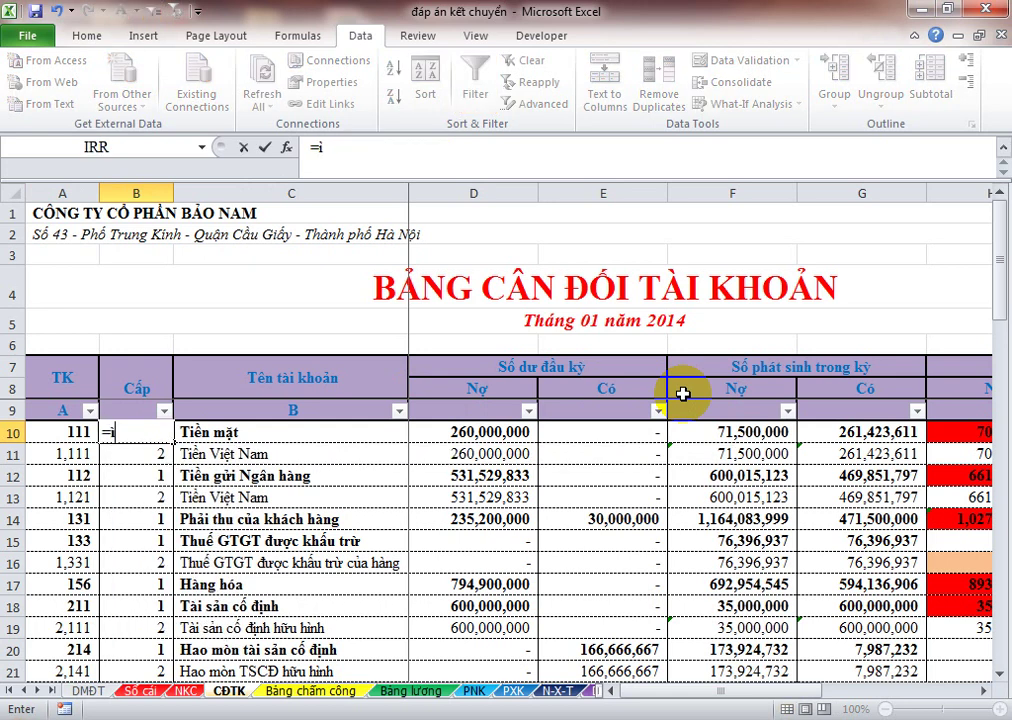
type("A10")
key("BackSpace")
key("BackSpace")
key("BackSpace")
type("len")
key("Tab")
key("Left")
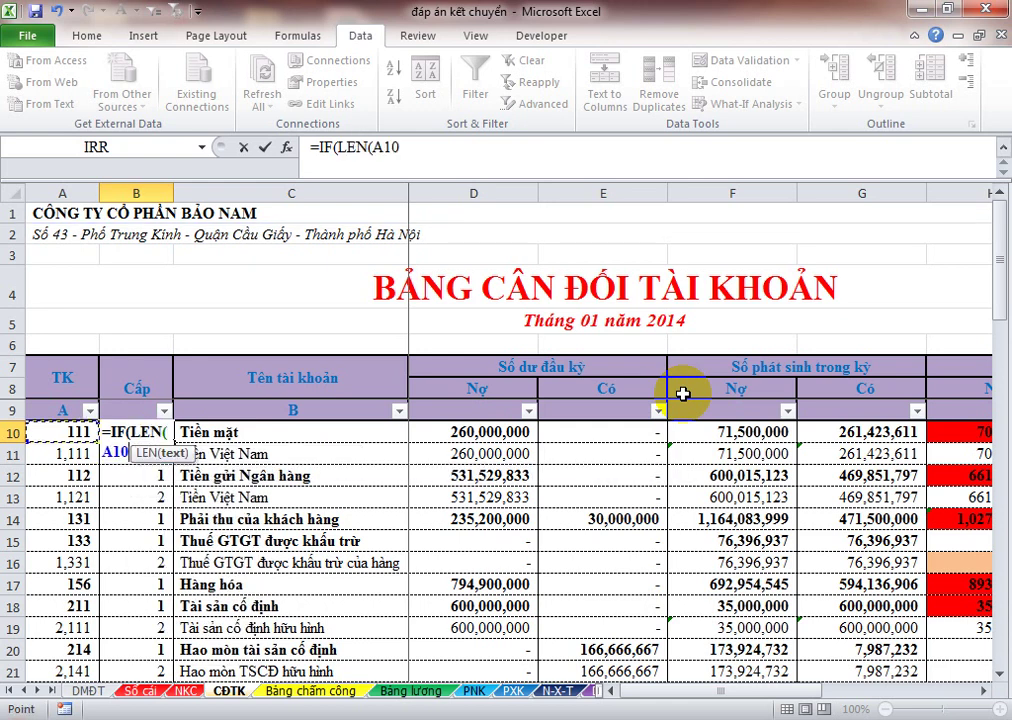
type(")=3")
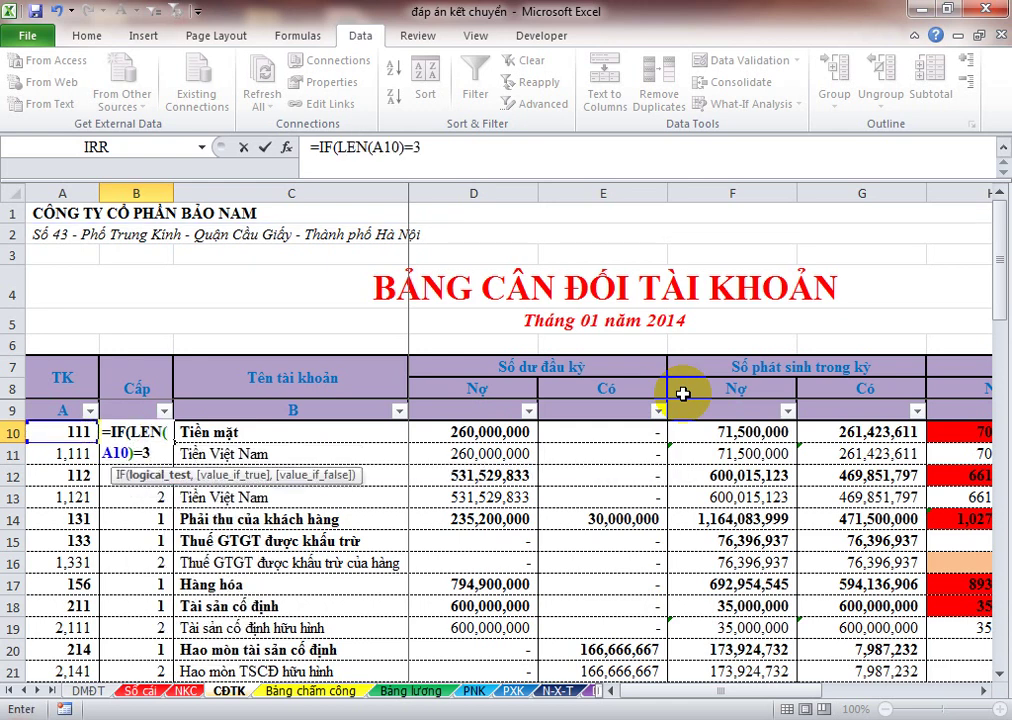
type(",1,2")
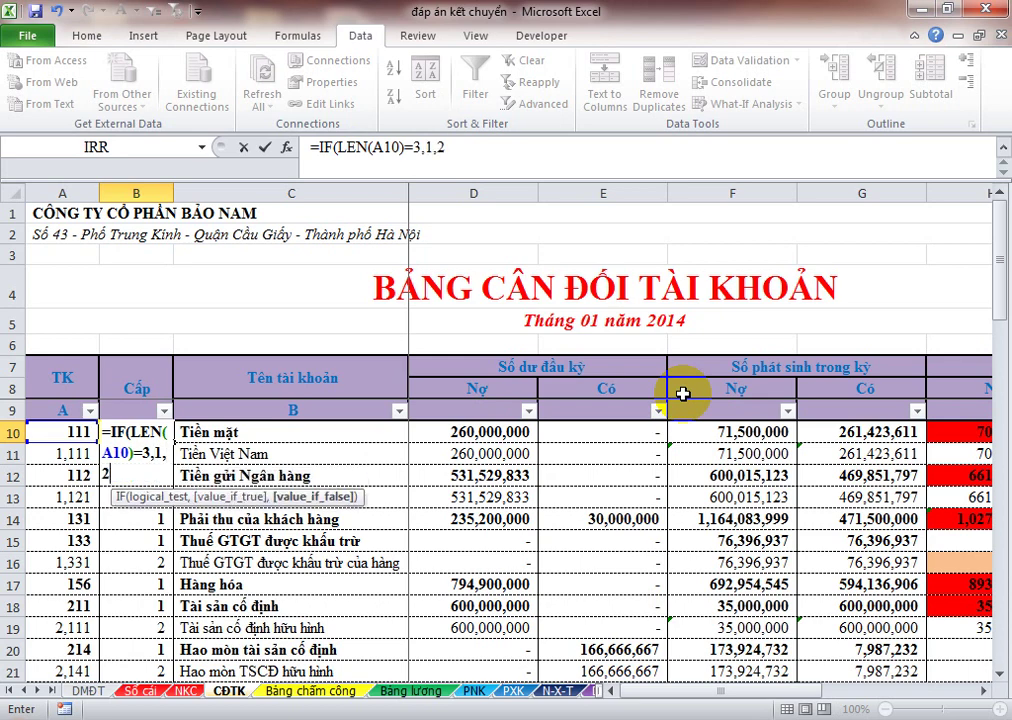
key("Return")
Step: Fill the level formula from B10 down through B56, the last account row
key("Up")
key("shift+Down")
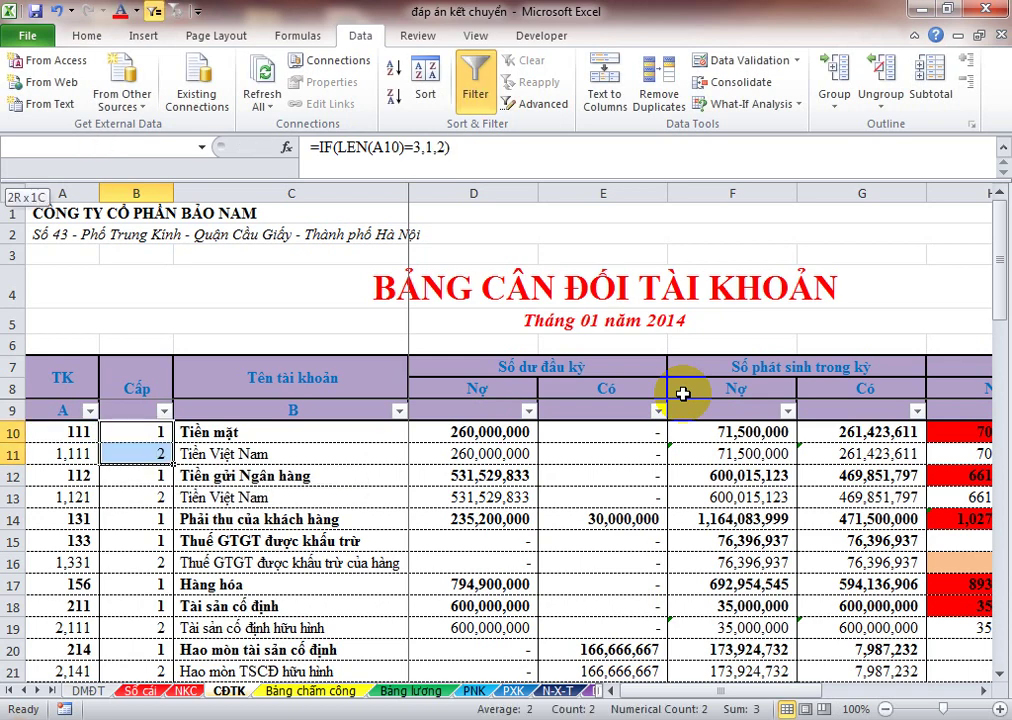
key("shift+Down")
key("shift+Down")
key("shift+Down")
key("shift+Down")
key("shift+Down")
key("shift+Down")
key("shift+Down")
key("shift+Down")
key("shift+Down")
key("shift+Down")
key("shift+Down")
key("shift+Down")
key("shift+Down")
key("shift+Down")
key("shift+Down")
key("shift+Down")
key("shift+Down")
key("shift+Down")
key("shift+Down")
key("shift+Down")
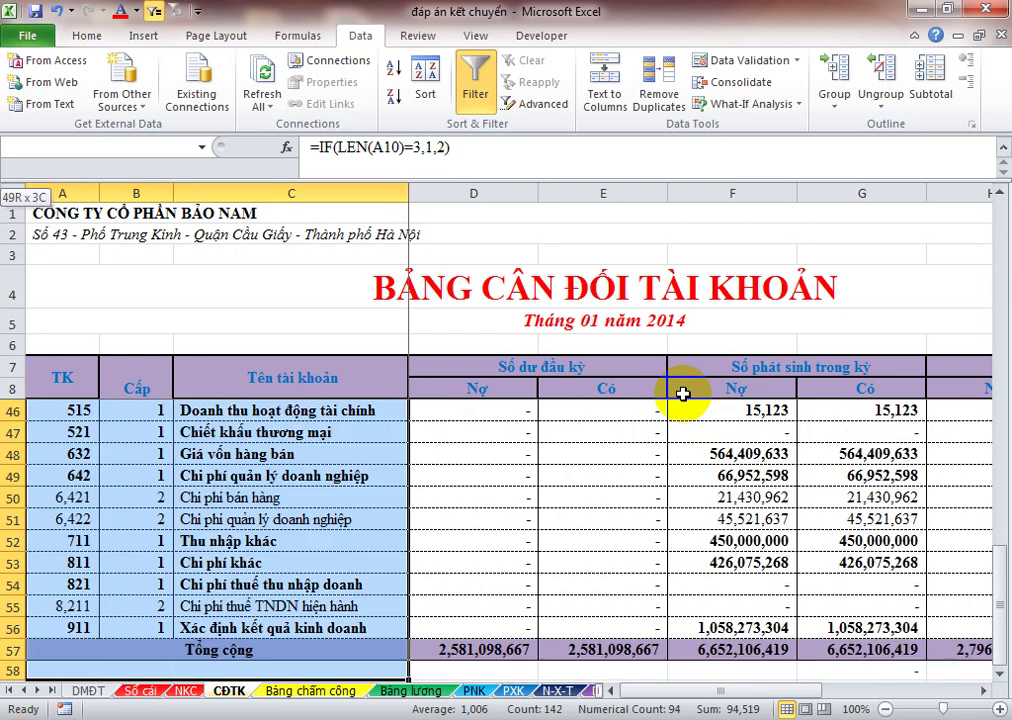
key("shift+Up")
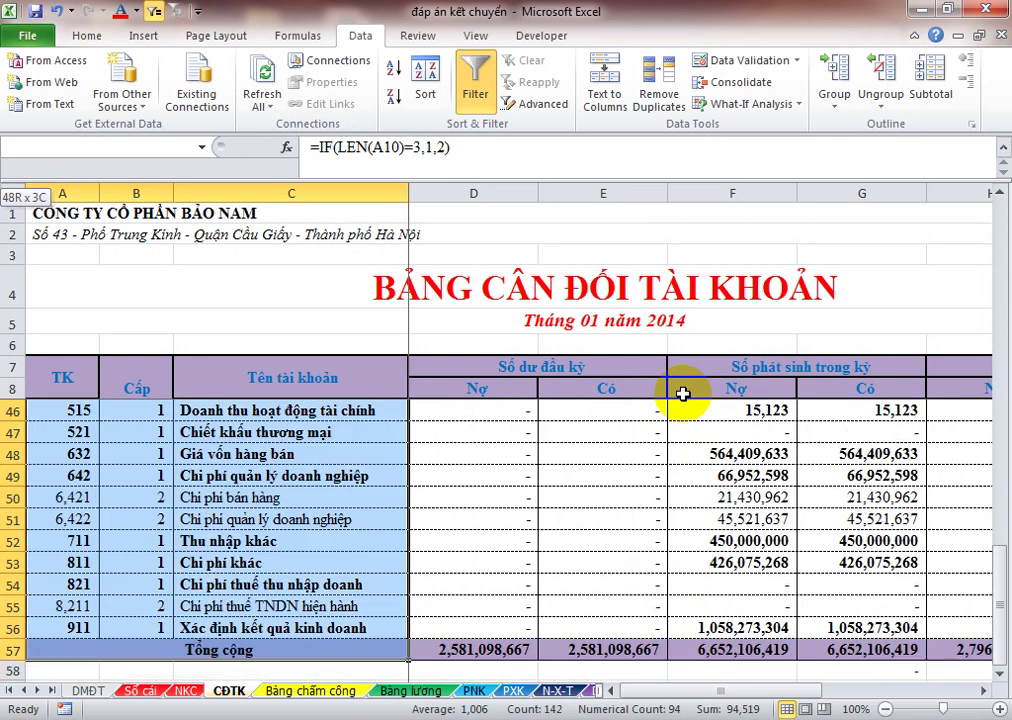
left_click(145, 623, "shift")
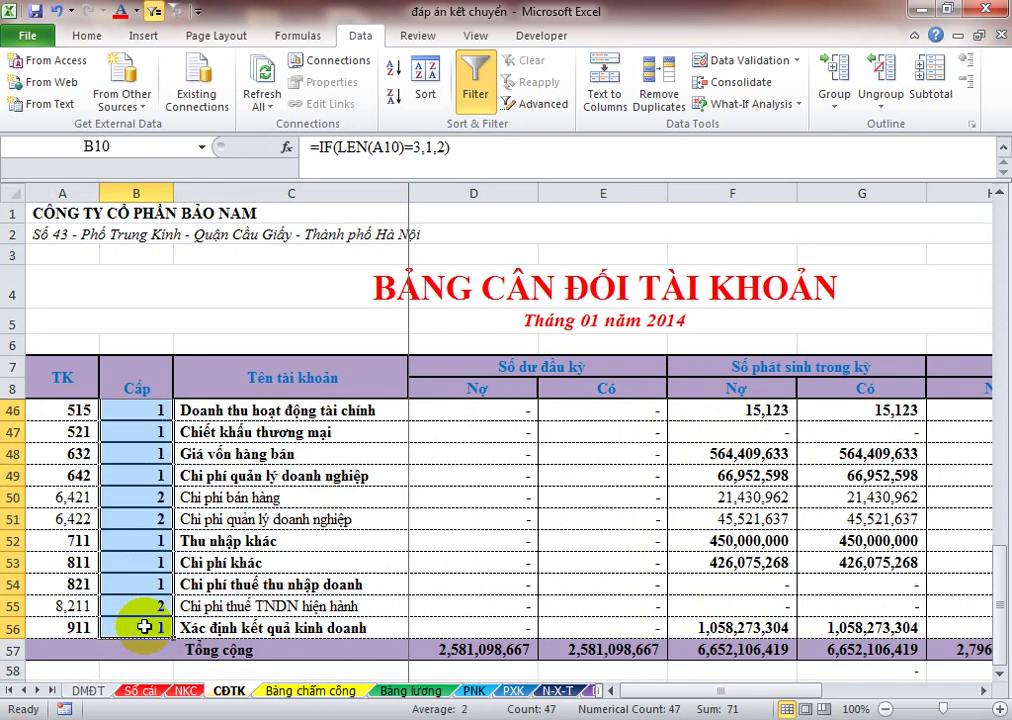
key("ctrl+Up")
key("ctrl+Down")
key("Down")
key("Up")
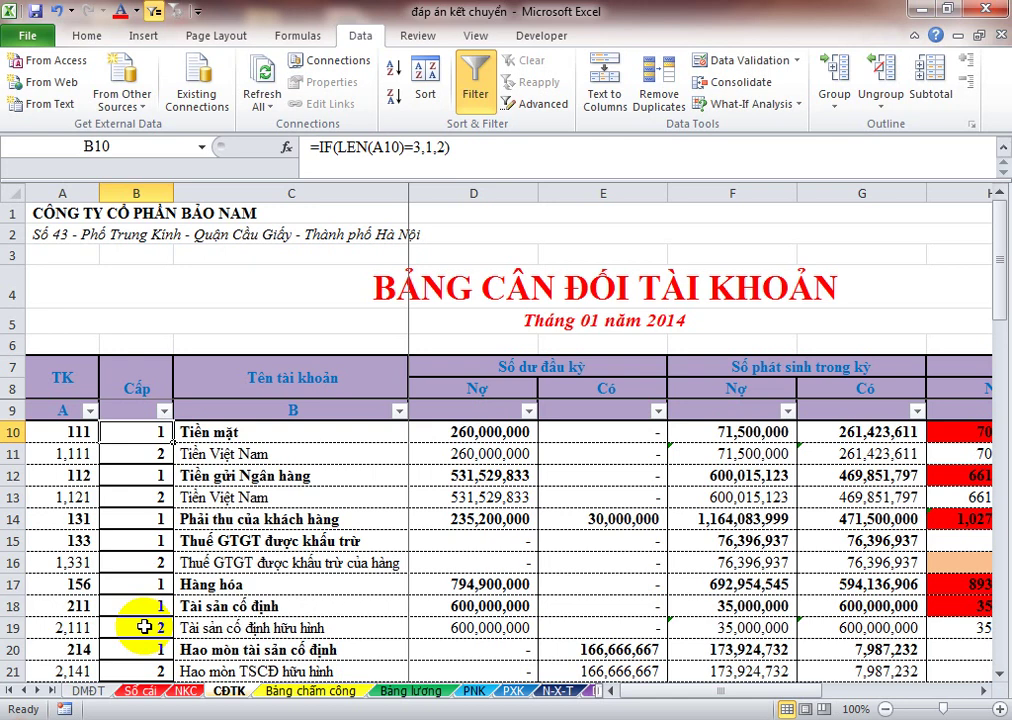
Step: Filter the "Cấp" column to show only level 1
key("Down")
key("Up")
key("Up")
key("Up")
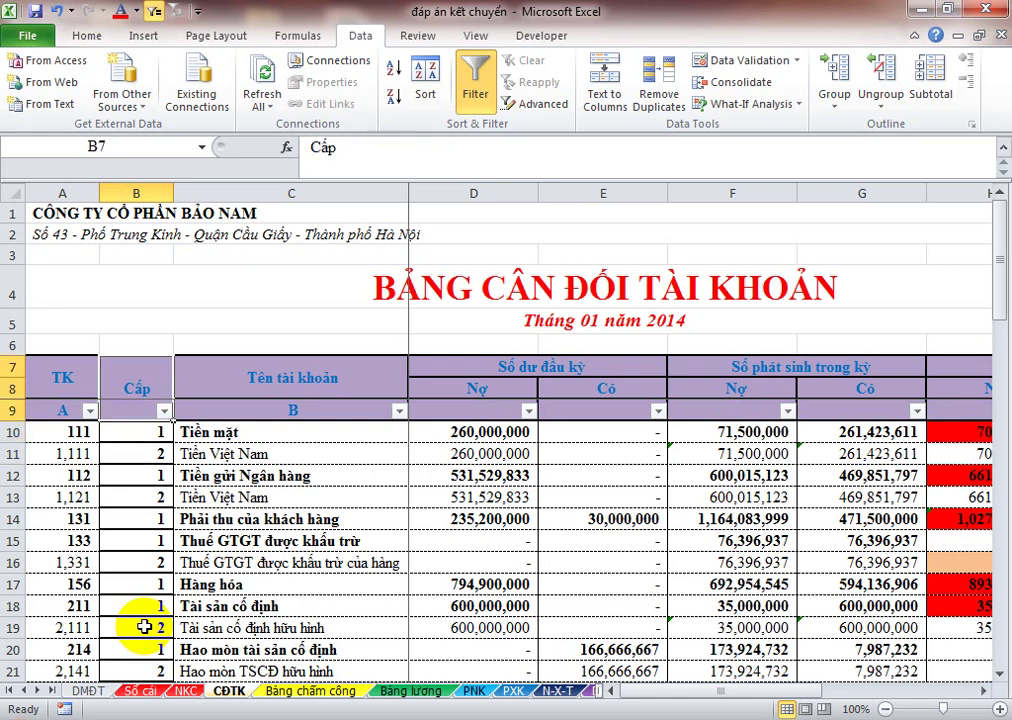
left_click(164, 410)
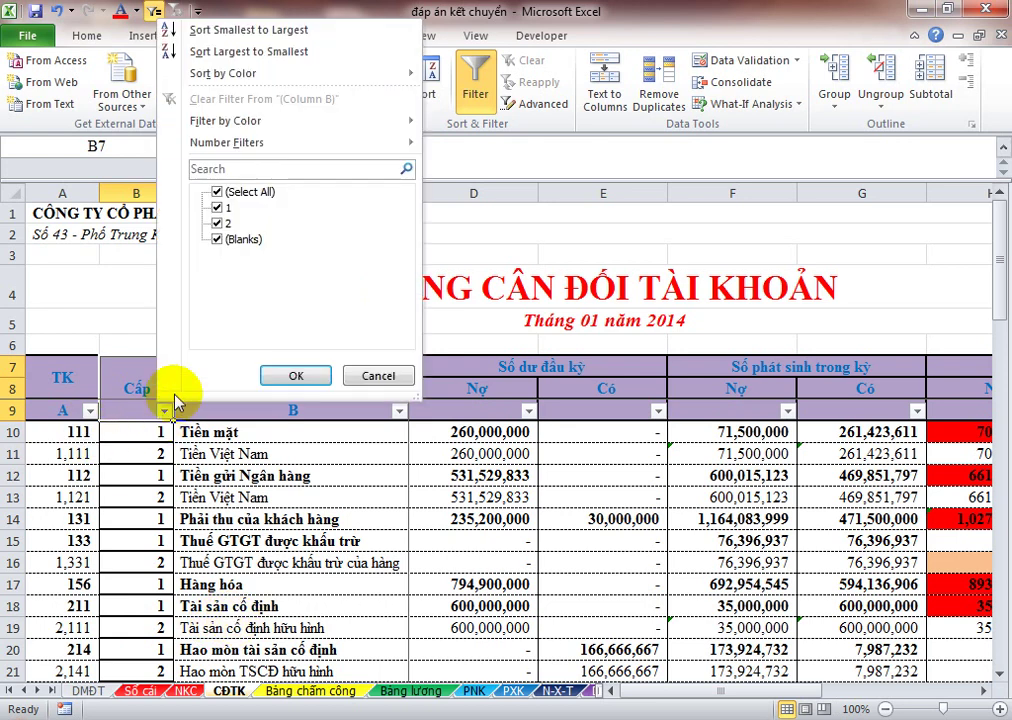
left_click(217, 191)
left_click(217, 207)
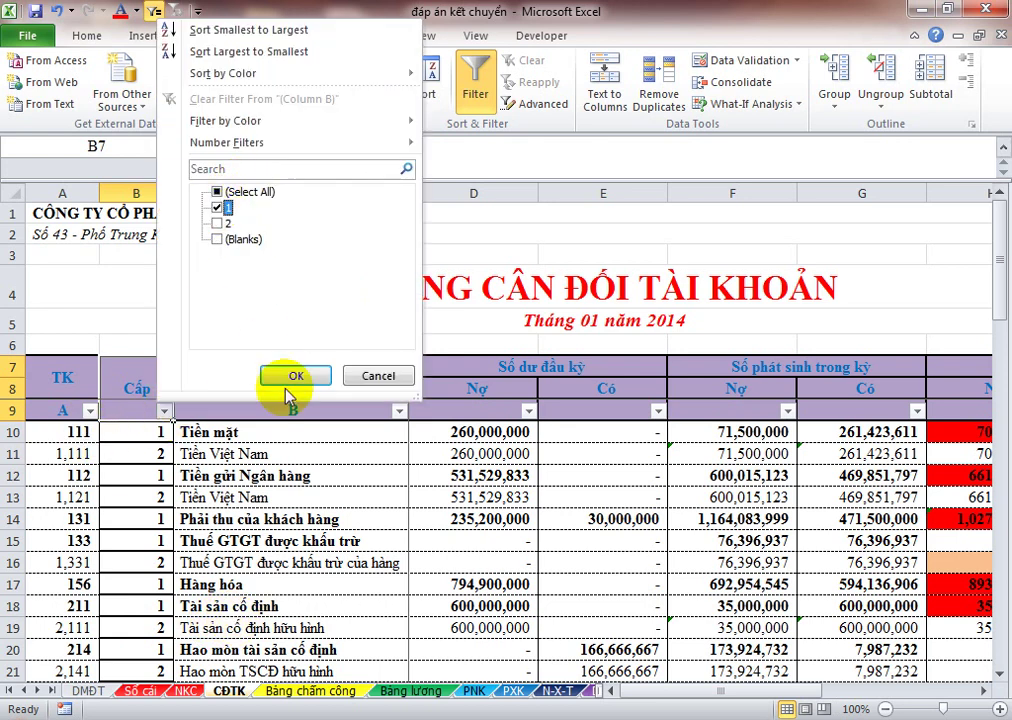
left_click(286, 377)
Step: Copy the filtered level-1 account codes from the "TK" column, A10 through A56, into A1 of a new worksheet
mouse_move(73, 432)
left_mouse_down()
mouse_move(73, 680)
mouse_move(290, 665)
mouse_move(73, 432)
left_mouse_up()
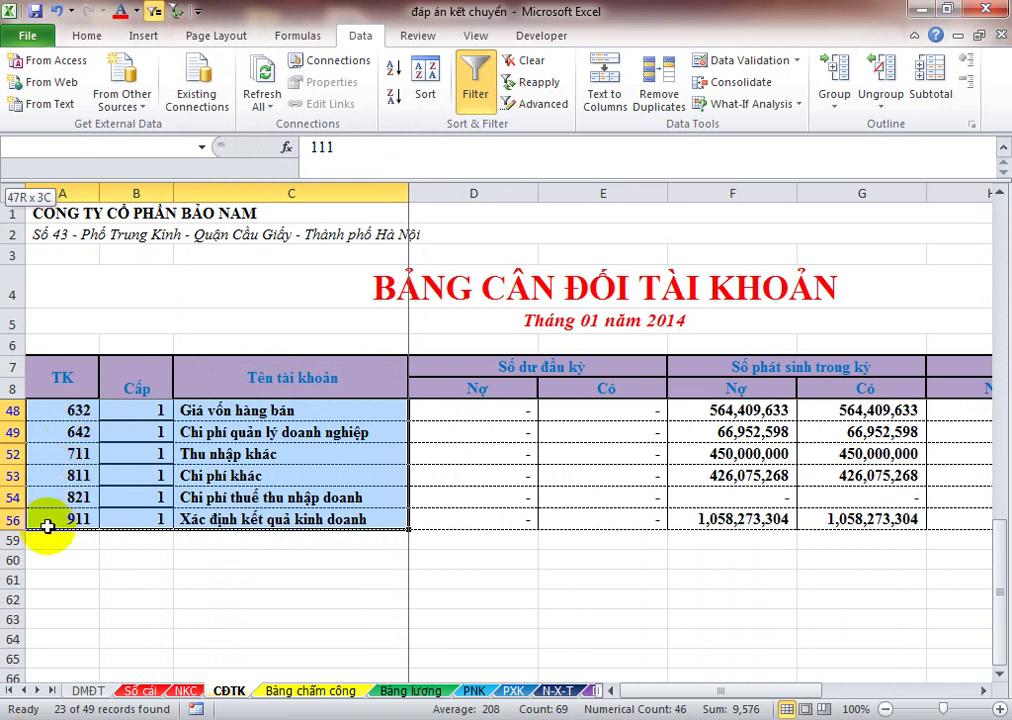
left_click(48, 523, "shift")
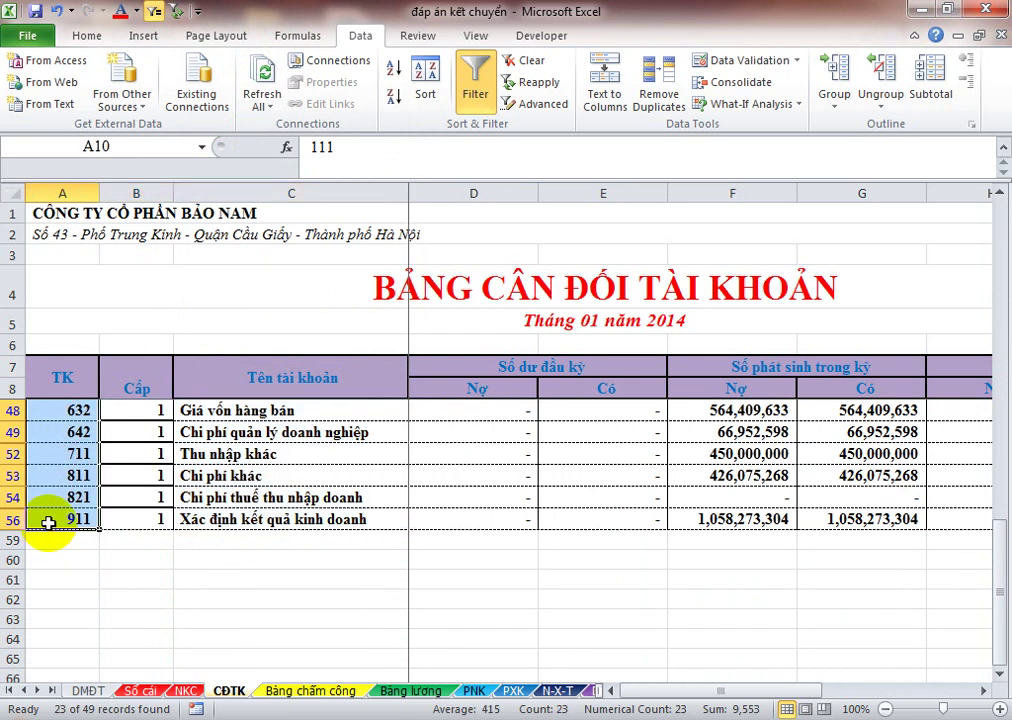
key("ctrl+c")
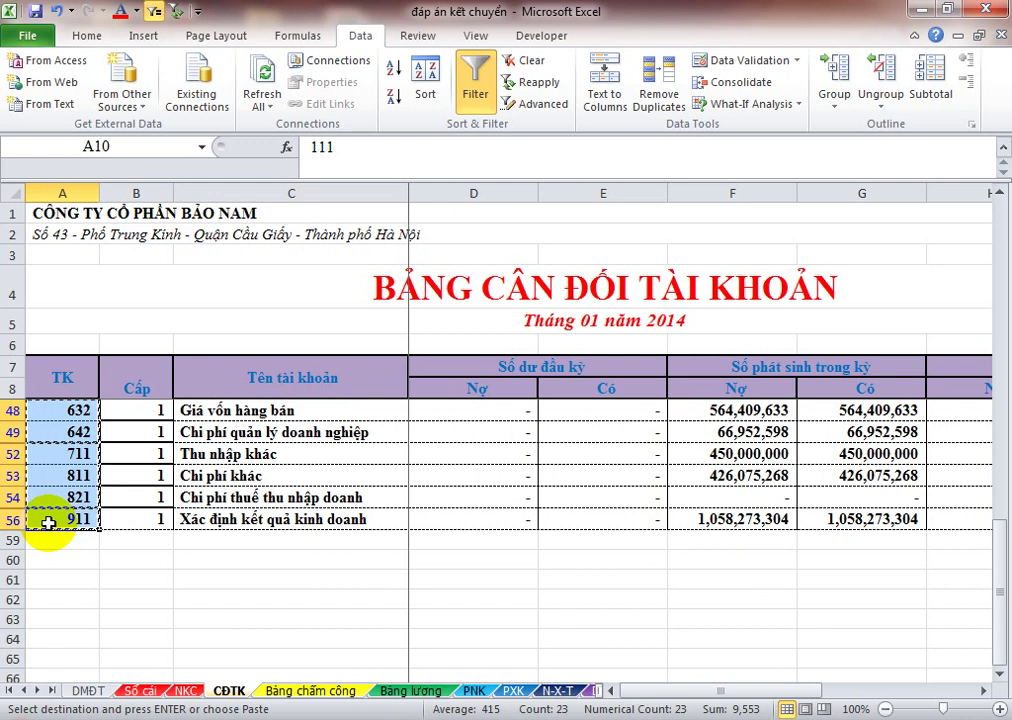
key("shift+F11")
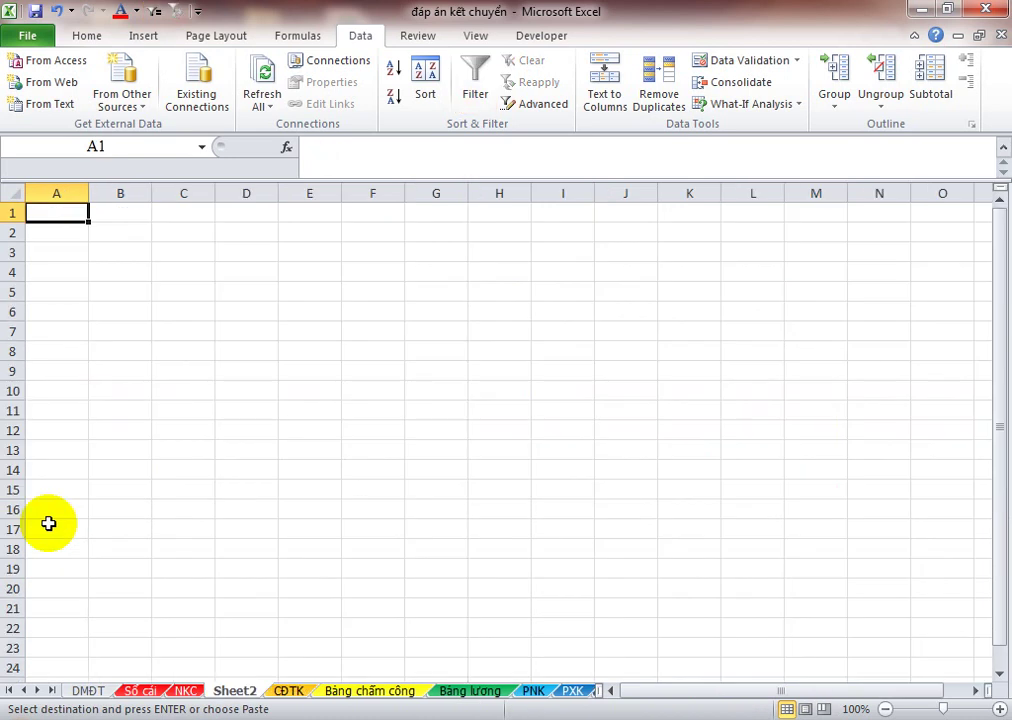
key("ctrl+v")
Step: Review the pasted level-1 account codes in column A, from the first code to the last
key("Down")
key("Down")
key("Down")
key("Down")
key("Down")
key("Down")
key("Down")
key("Down")
key("Down")
key("Down")
key("Down")
key("Down")
key("Down")
key("Down")
key("Down")
key("Down")
key("Down")
key("Down")
key("Down")
key("Down")
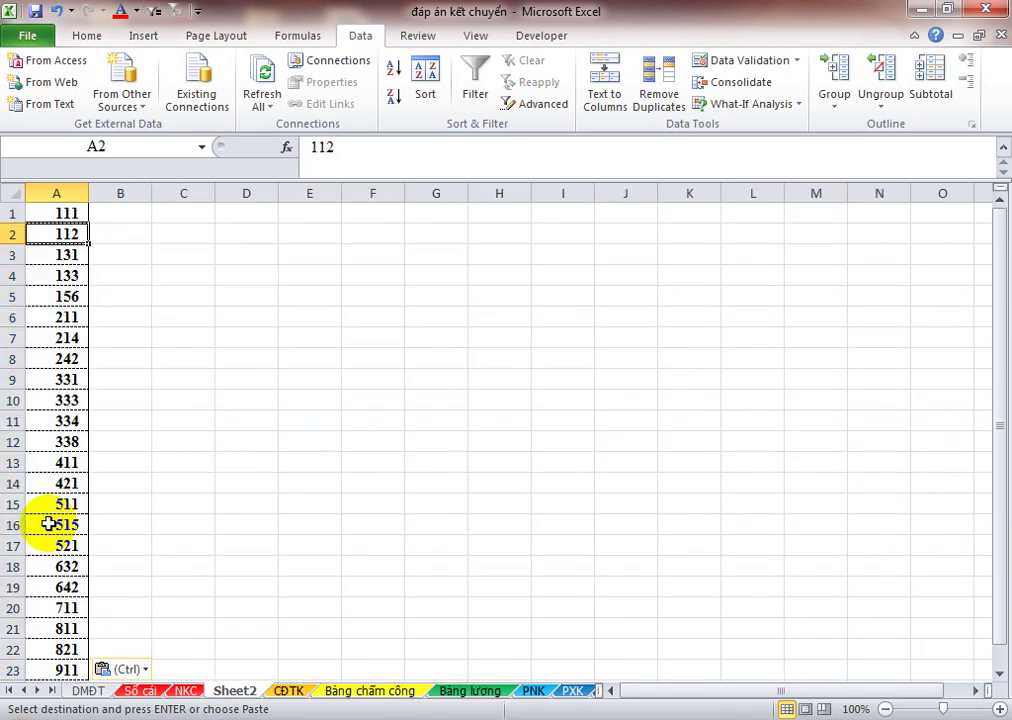
key("Down")
key("Down")
key("Down")
key("Down")
key("Down")
key("Up")
key("Up")
key("Up")
key("Up")
key("Up")
key("Up")
key("Up")
key("Up")
key("Up")
key("Up")
key("Up")
key("Up")
key("Up")
key("Up")
key("Up")
key("Up")
key("Up")
key("Up")
key("Up")
key("Up")
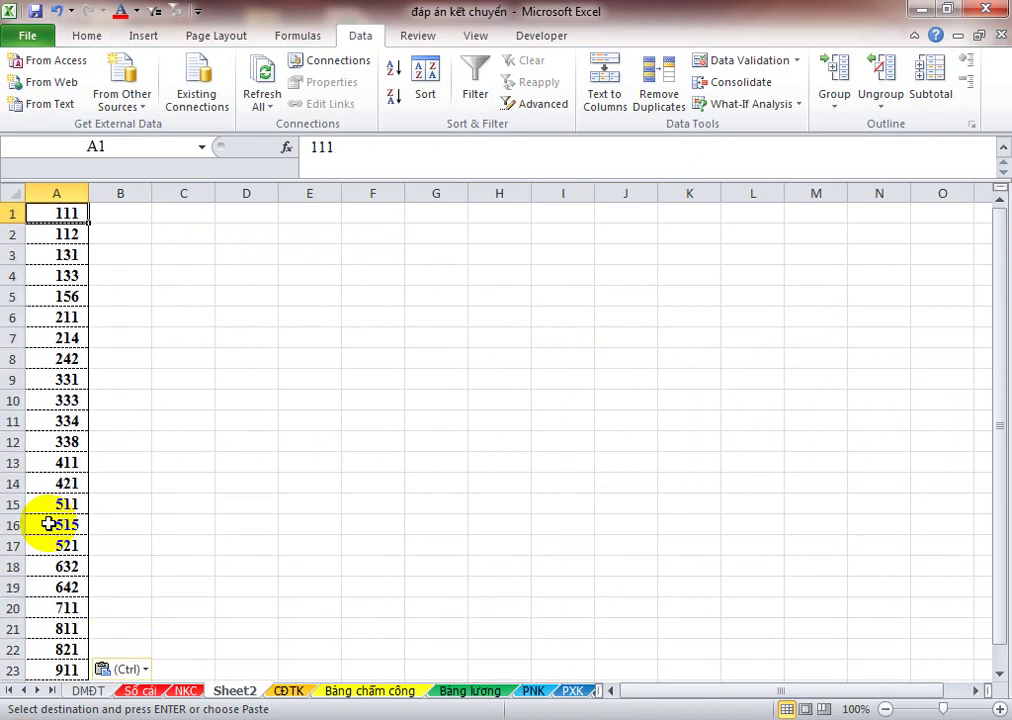
key("Down")
key("Down")
key("Down")
key("Down")
key("Down")
key("Down")
key("Down")
key("Down")
key("Down")
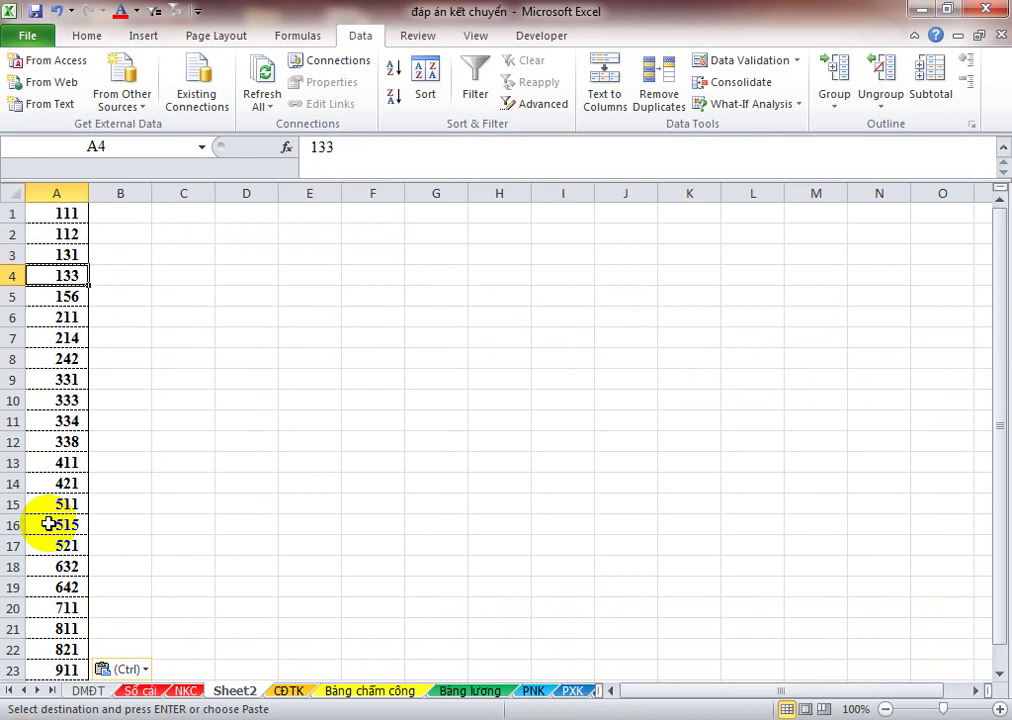
key("Down")
key("Down")
key("Down")
key("Down")
key("Down")
key("Down")
key("Down")
key("Down")
key("Down")
key("Down")
key("Down")
key("Down")
key("Down")
key("Down")
key("Up")
key("Up")
key("Up")
key("Up")
key("Up")
key("Up")
key("Up")
key("Up")
key("Up")
key("Up")
key("Up")
key("Up")
key("Up")
key("Up")
key("Up")
key("Up")
key("Up")
key("Up")
key("Up")
key("Up")
key("Down")
key("Down")
key("Down")
key("Down")
key("Down")
key("Down")
key("Down")
key("Down")
key("Down")
key("Down")
key("Down")
key("Down")
key("Down")
key("Down")
key("Down")
key("Down")
key("Down")
key("Down")
key("Down")
key("Down")
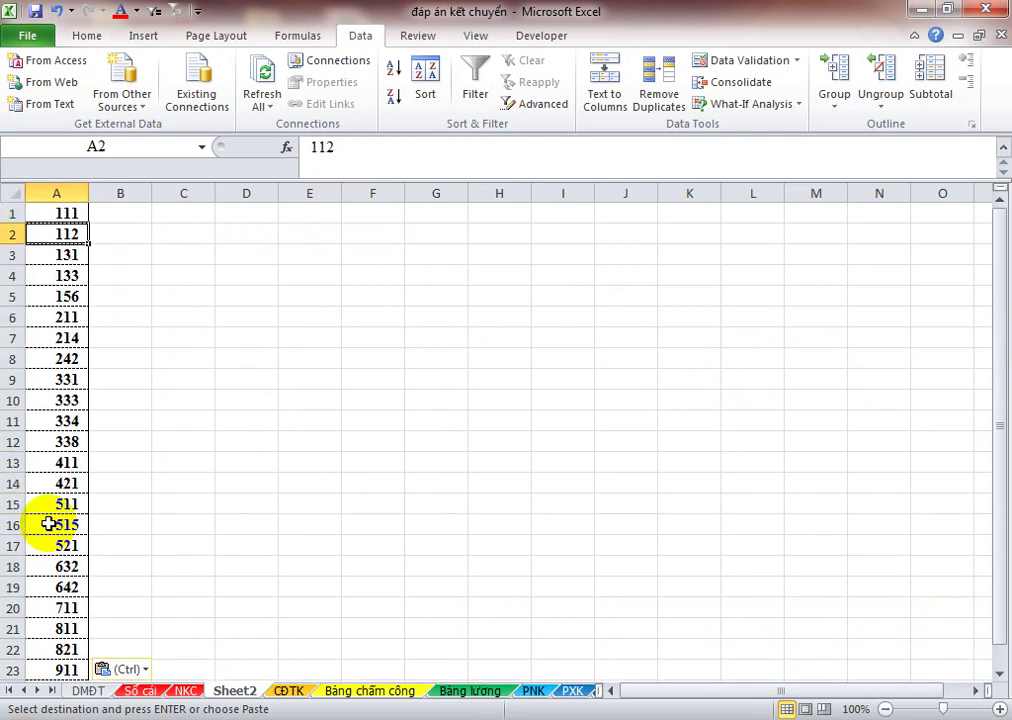
key("Up")
key("Up")
key("Up")
key("Up")
key("Up")
key("Up")
key("Up")
key("Up")
key("Up")
key("Up")
key("Up")
key("Up")
key("Up")
key("Up")
key("Up")
key("Up")
key("Up")
key("Up")
key("Up")
key("Up")
key("Up")
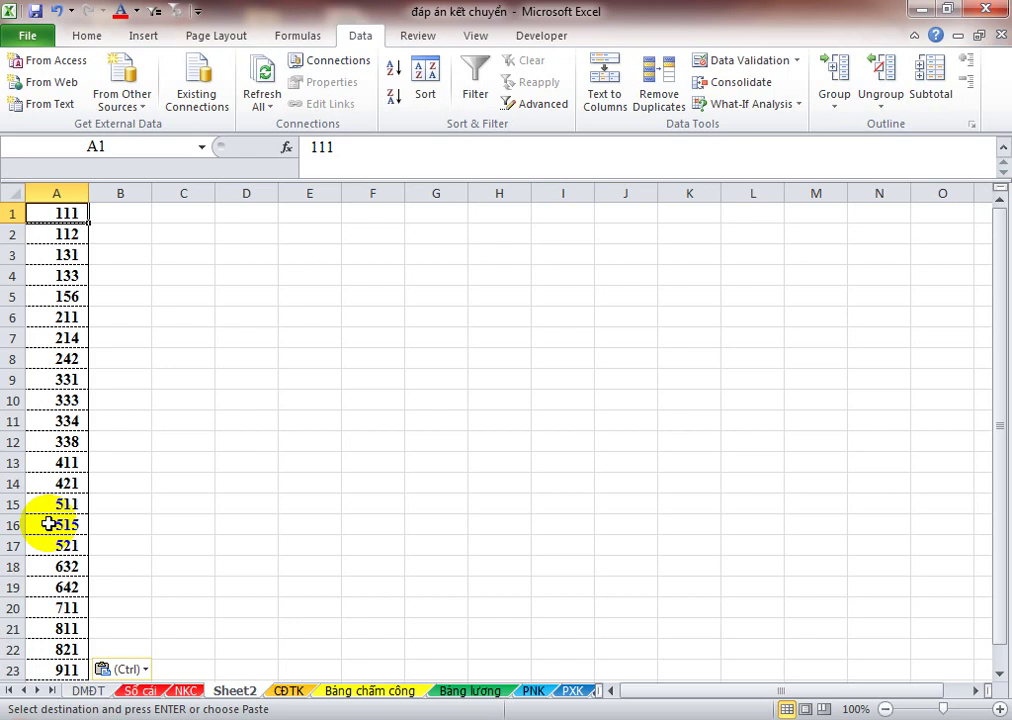
Step: Define the name DMTK for the level-1 account codes in A1:A23 of Sheet2, with workbook scope
key("shift+Down")
key("shift+Down")
key("shift+Down")
key("shift+Down")
key("shift+Down")
key("shift+Down")
key("shift+Down")
key("shift+Down")
key("shift+Down")
key("shift+Down")
key("shift+Down")
key("shift+Down")
key("shift+Down")
key("shift+Down")
key("shift+Down")
key("shift+Down")
key("shift+Down")
key("shift+Down")
key("shift+Down")
key("shift+Down")
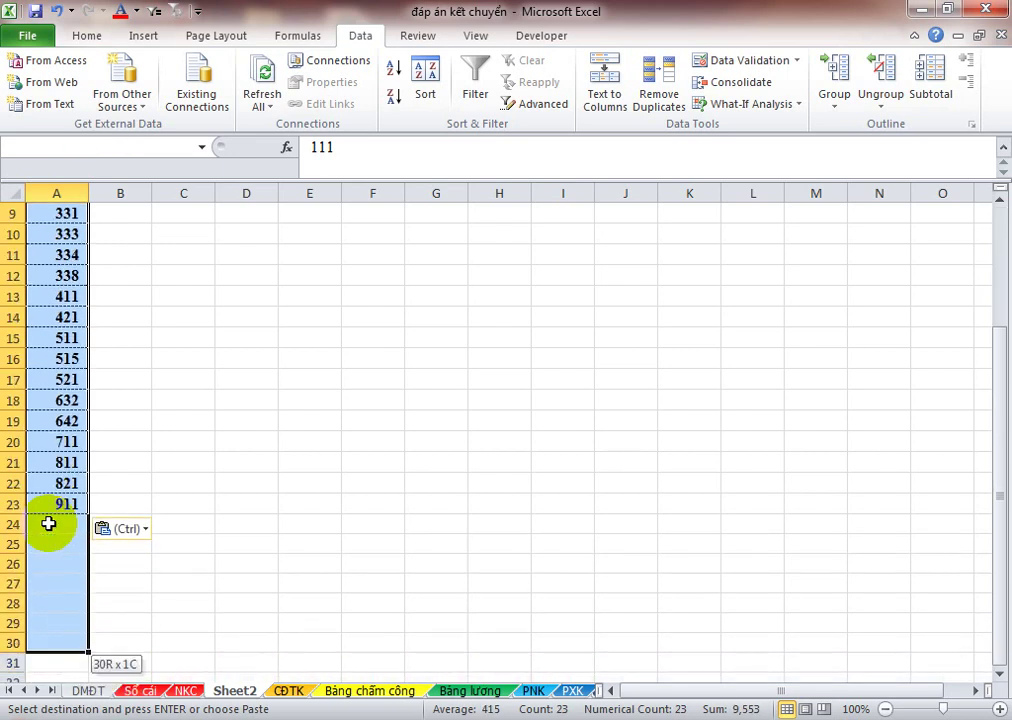
key("shift+Up")
key("shift+Up")
key("shift+Up")
key("shift+Up")
key("shift+Up")
key("shift+Up")
key("shift+Up")
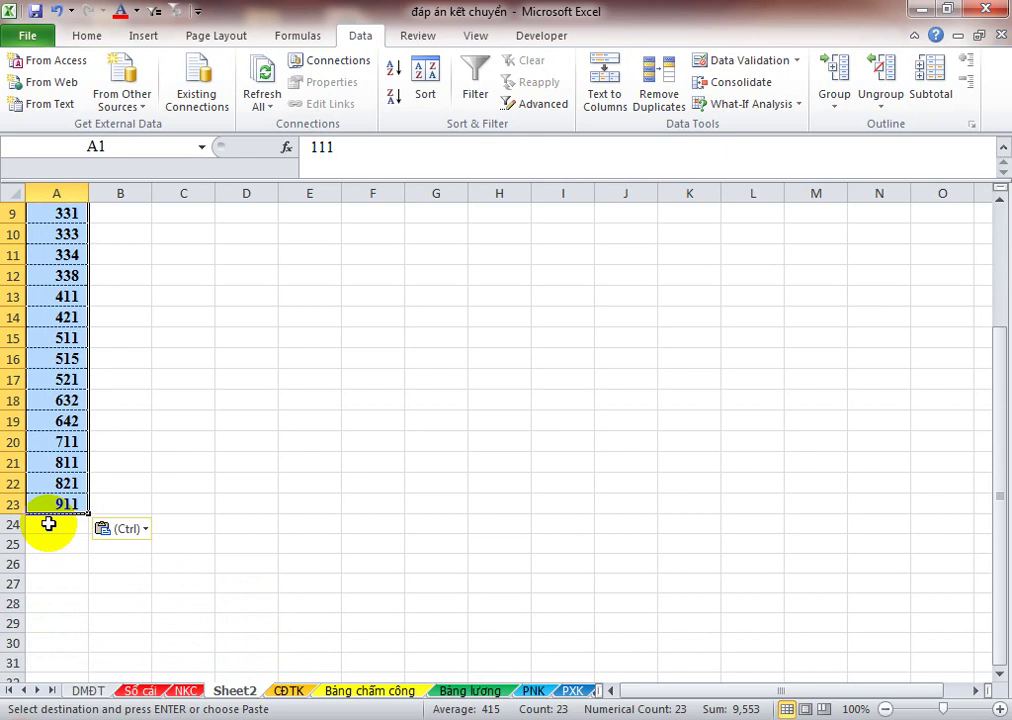
right_click(48, 524)
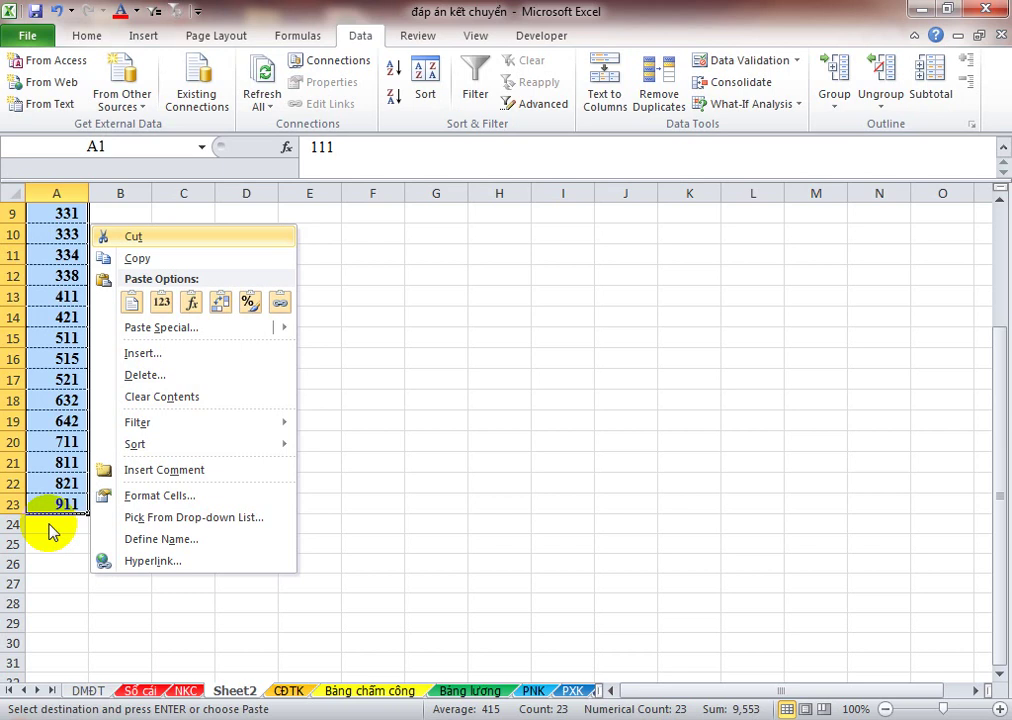
key("a")
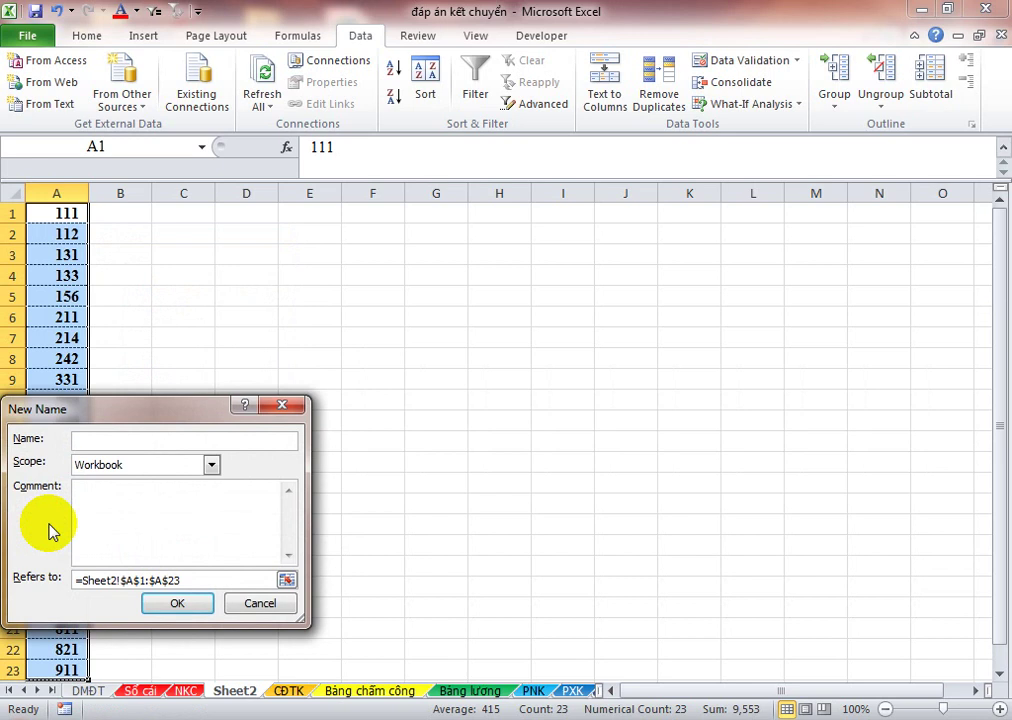
type("DMTK")
key("Return")
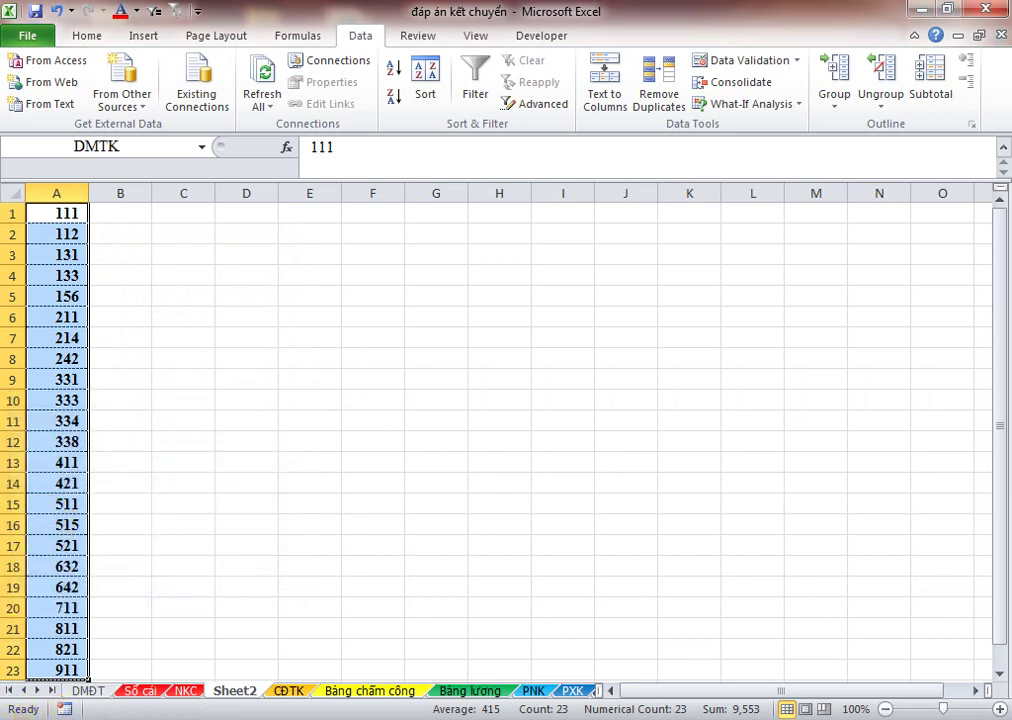
Step: Add list data validation to the "Mã TK" cell D6 on the "Sổ cái" sheet, using the DMTK name as source
left_click(140, 691)
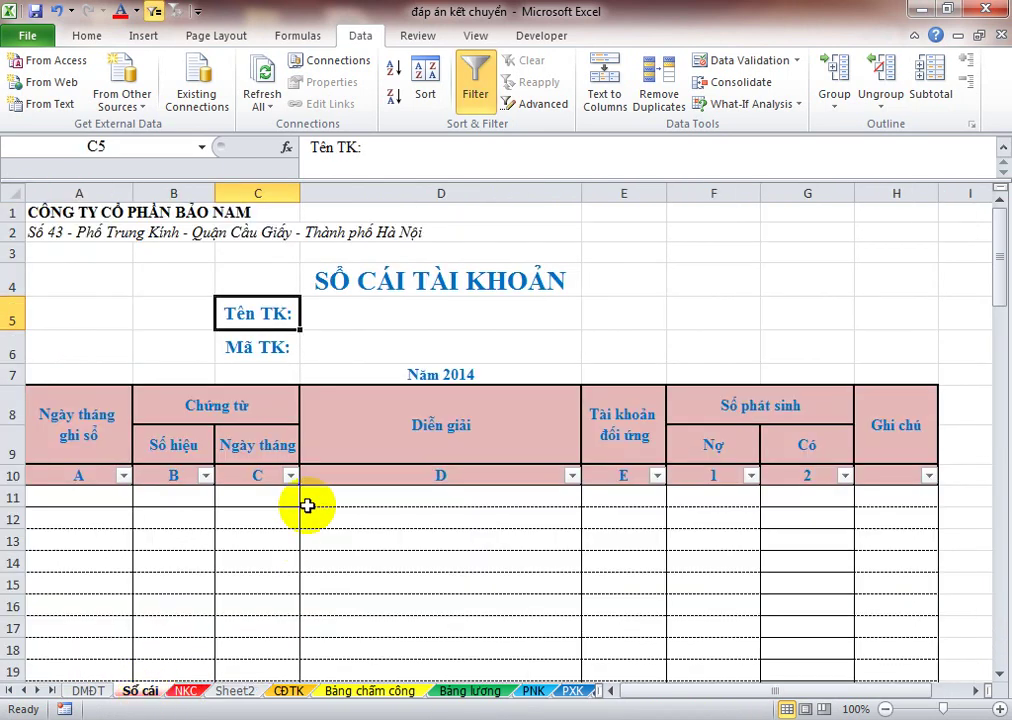
key("Tab")
key("Down")
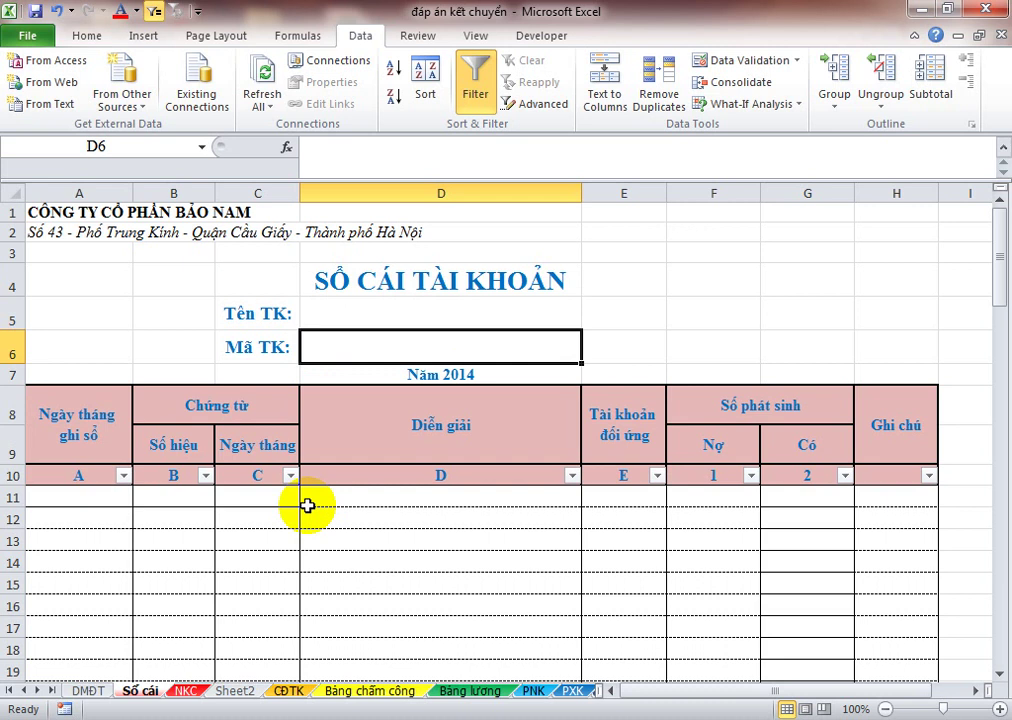
left_click(776, 62)
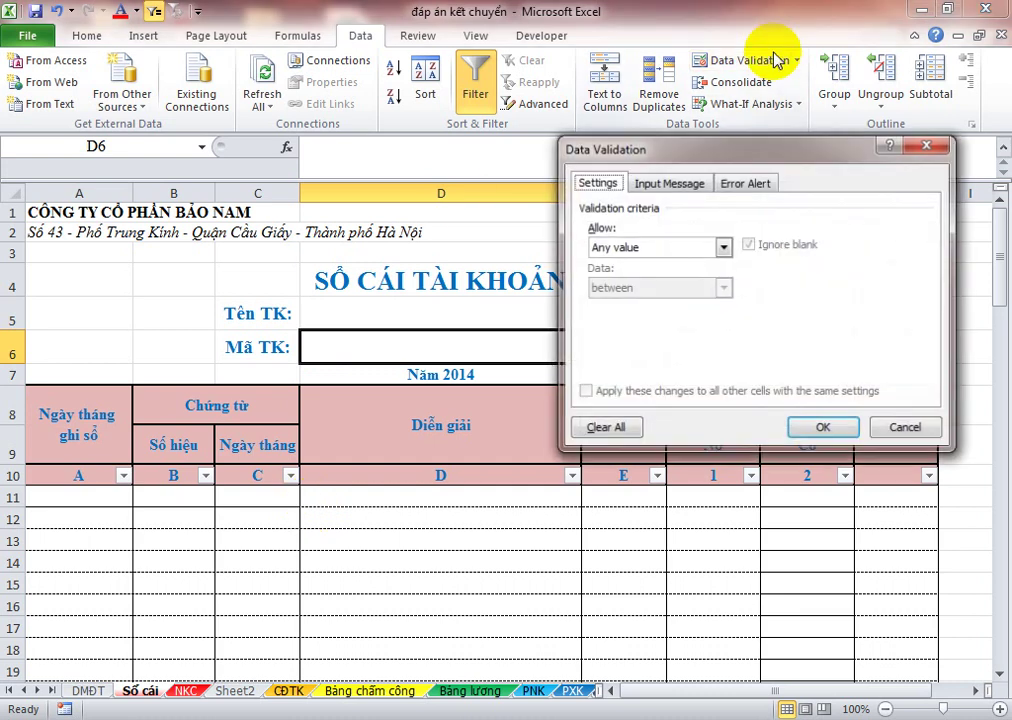
left_click(636, 250)
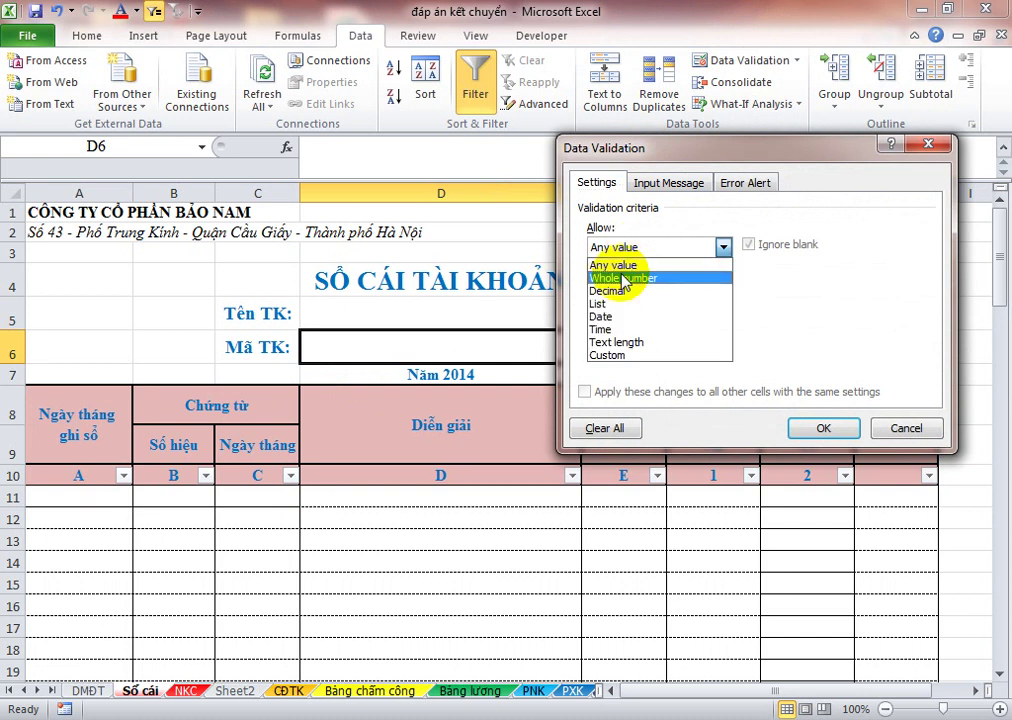
left_click(630, 306)
left_click(612, 330)
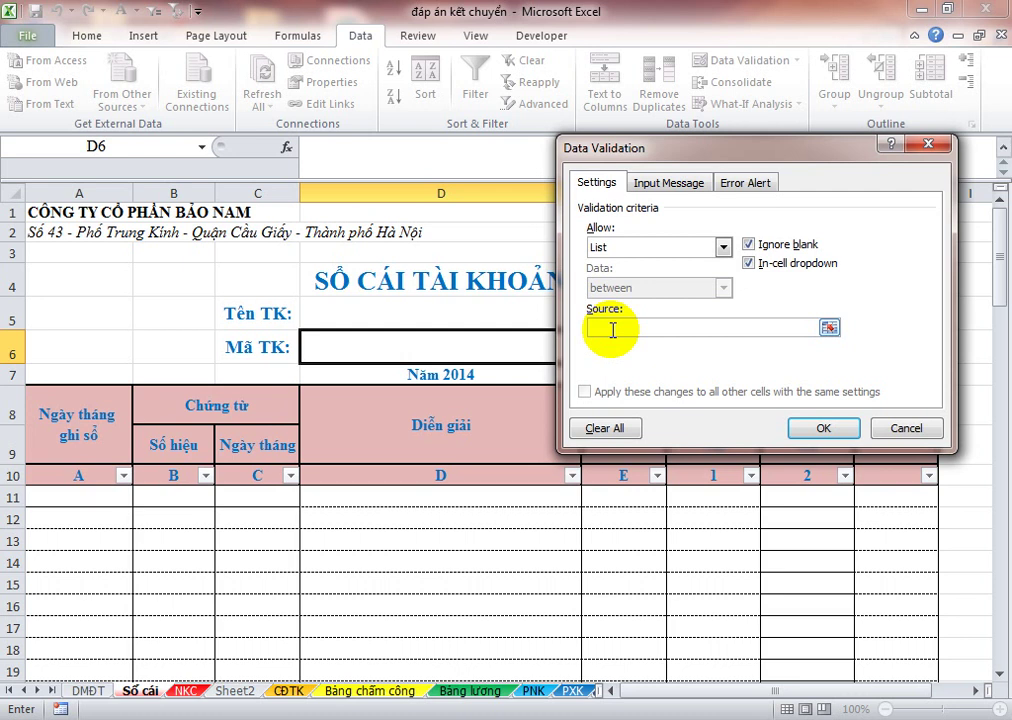
key("F3")
key("Down")
key("Down")
key("Down")
key("Down")
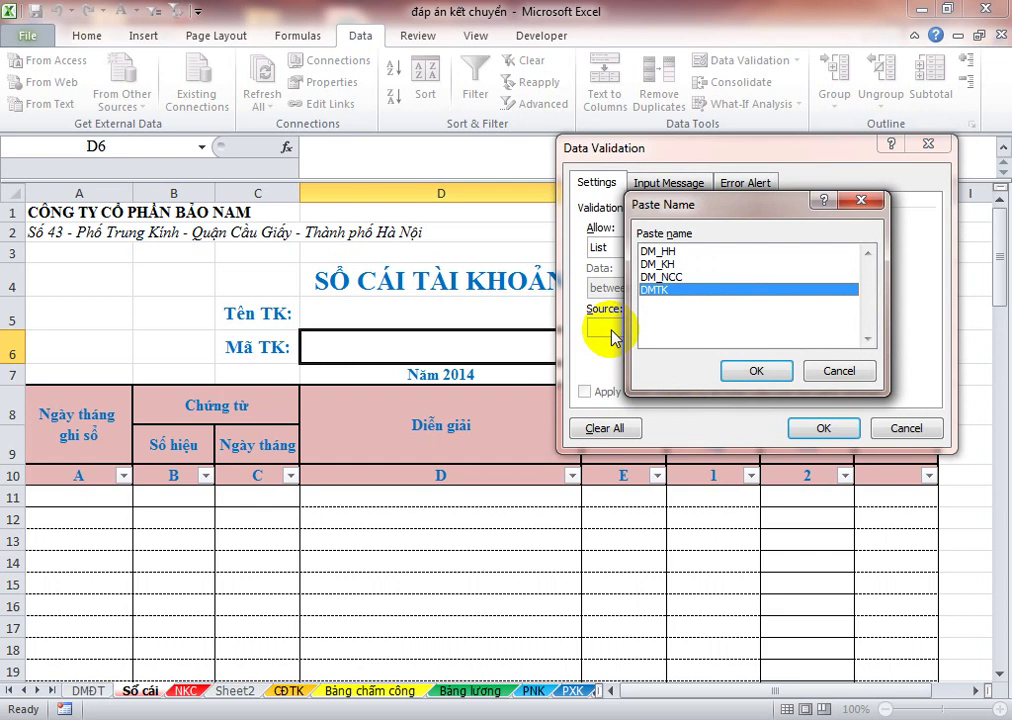
key("Return")
key("Return")
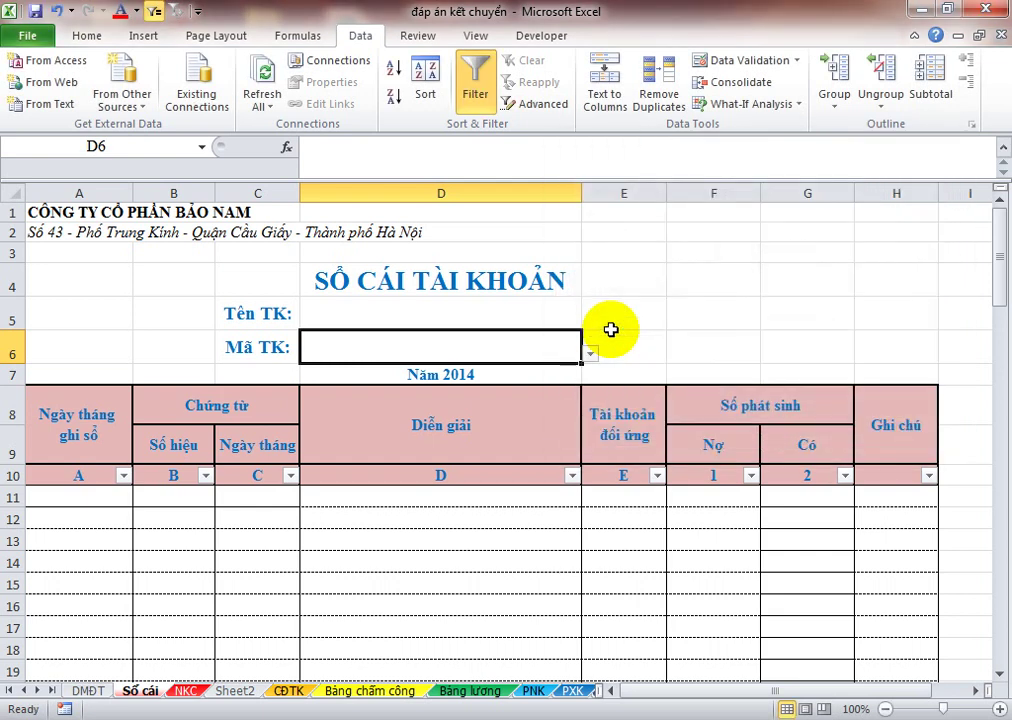
Step: Browse the account codes offered by the dropdown list in D6 without choosing one
key("alt+Down")
key("Down")
key("Down")
key("Down")
key("Down")
key("Down")
key("Down")
key("Down")
key("Down")
key("Down")
key("Down")
key("Down")
key("Down")
key("Down")
key("Down")
key("Down")
key("Down")
key("Up")
key("Up")
key("Up")
key("Up")
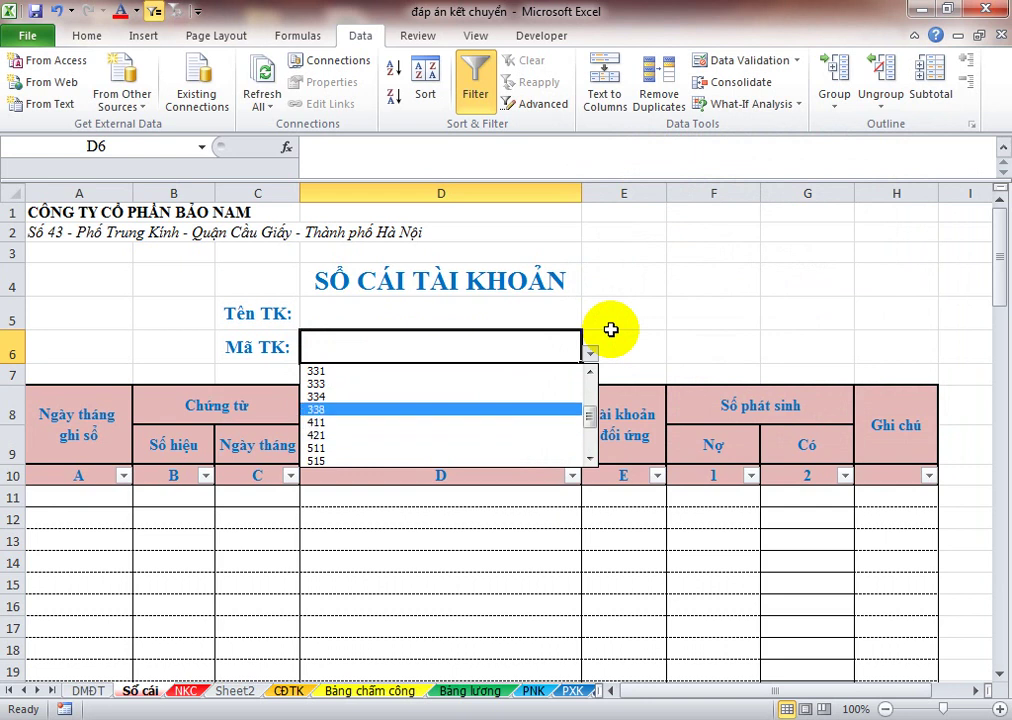
key("Up")
key("Up")
key("Up")
key("Up")
key("Up")
key("Up")
key("Up")
key("Up")
key("Up")
key("Up")
key("Up")
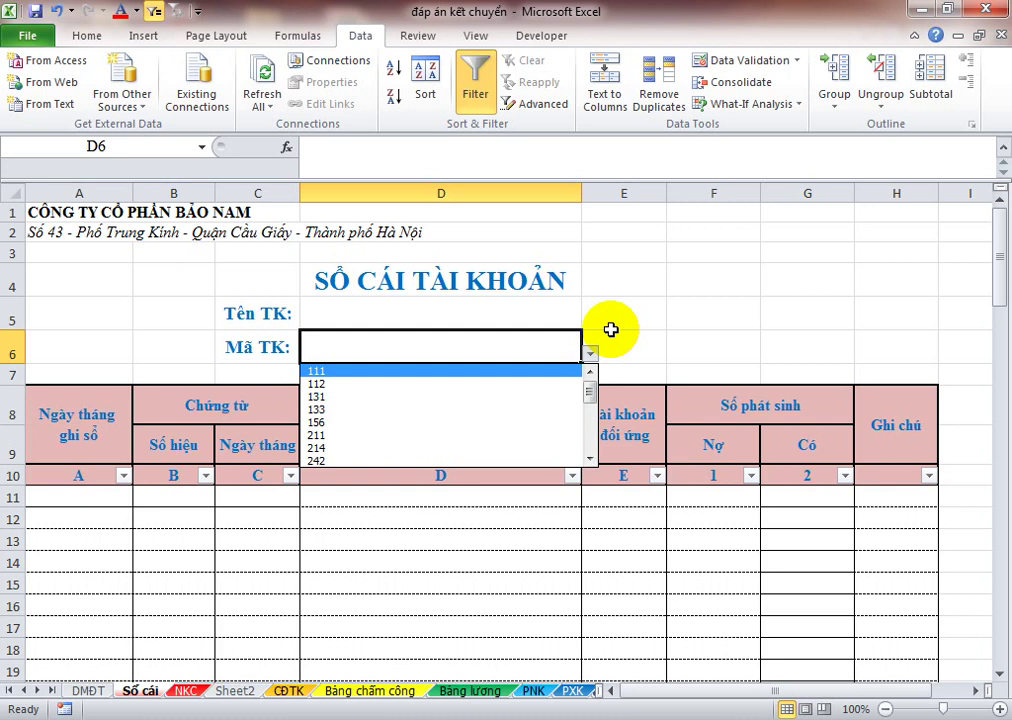
key("Escape")
key("Up")
key("Down")
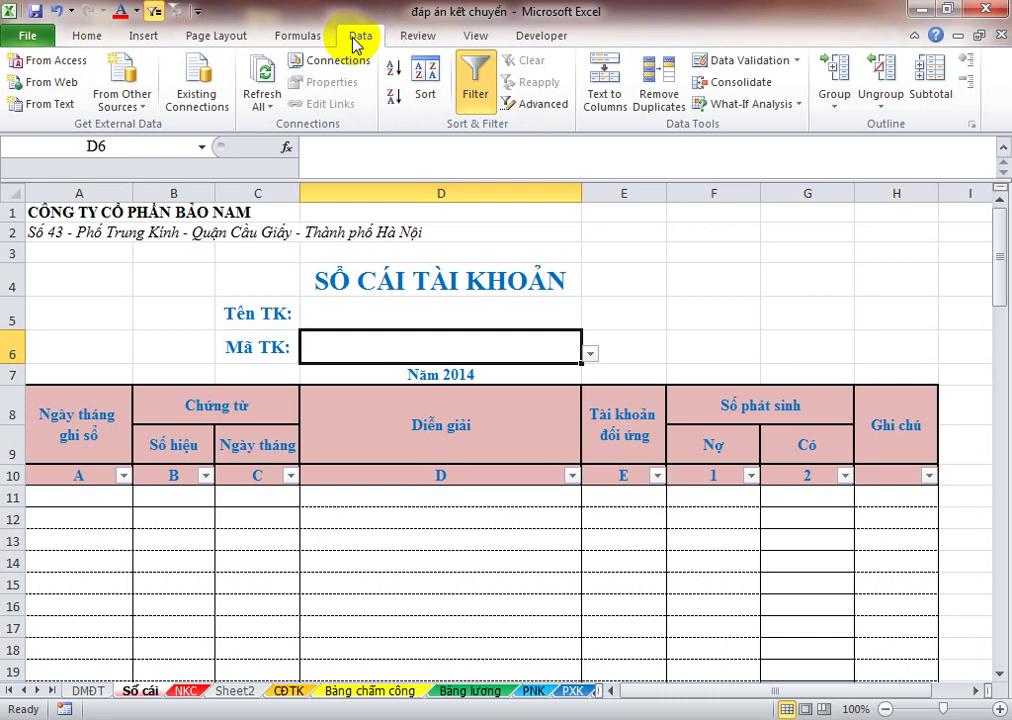
Step: Reapply the list validation on D6 with the DMTK name as its source
left_click(738, 66)
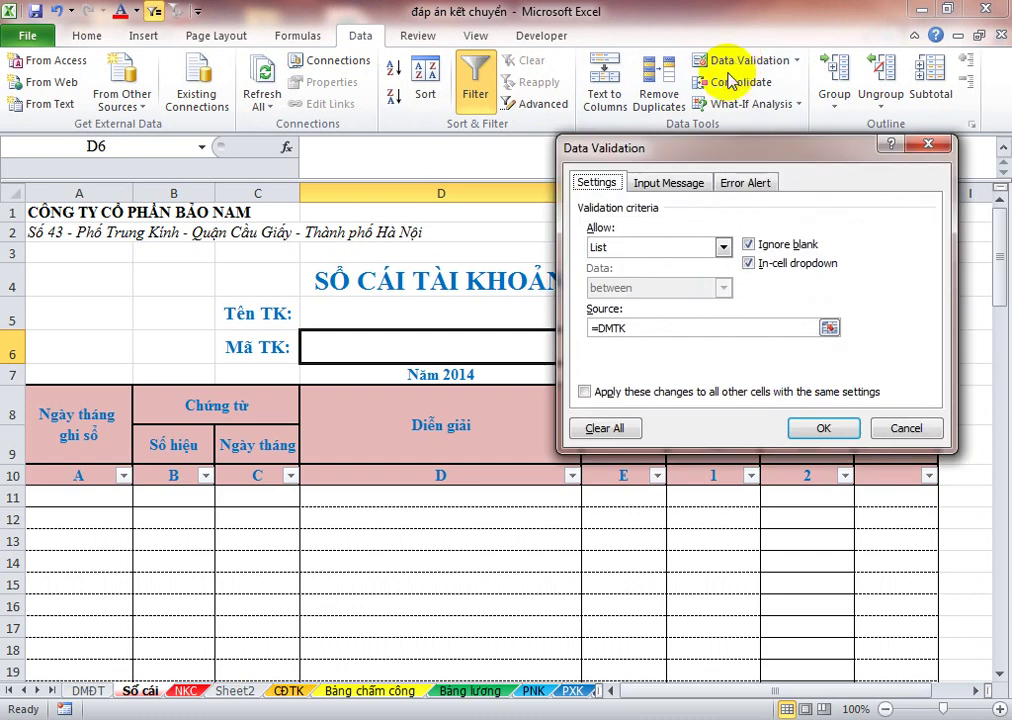
left_click(634, 249)
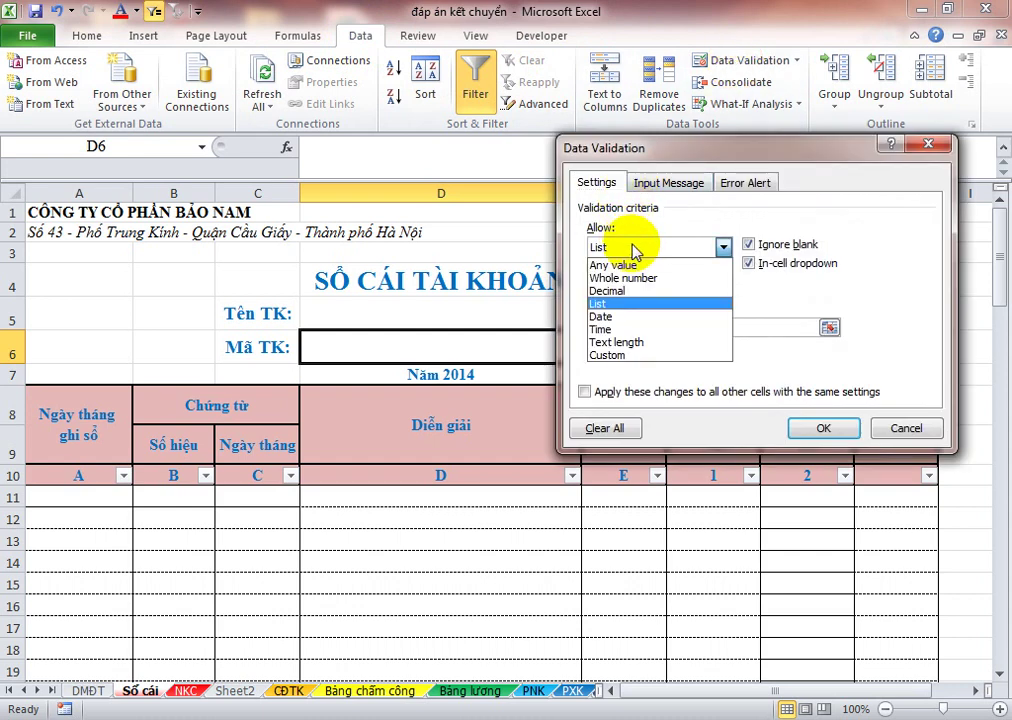
left_click(601, 304)
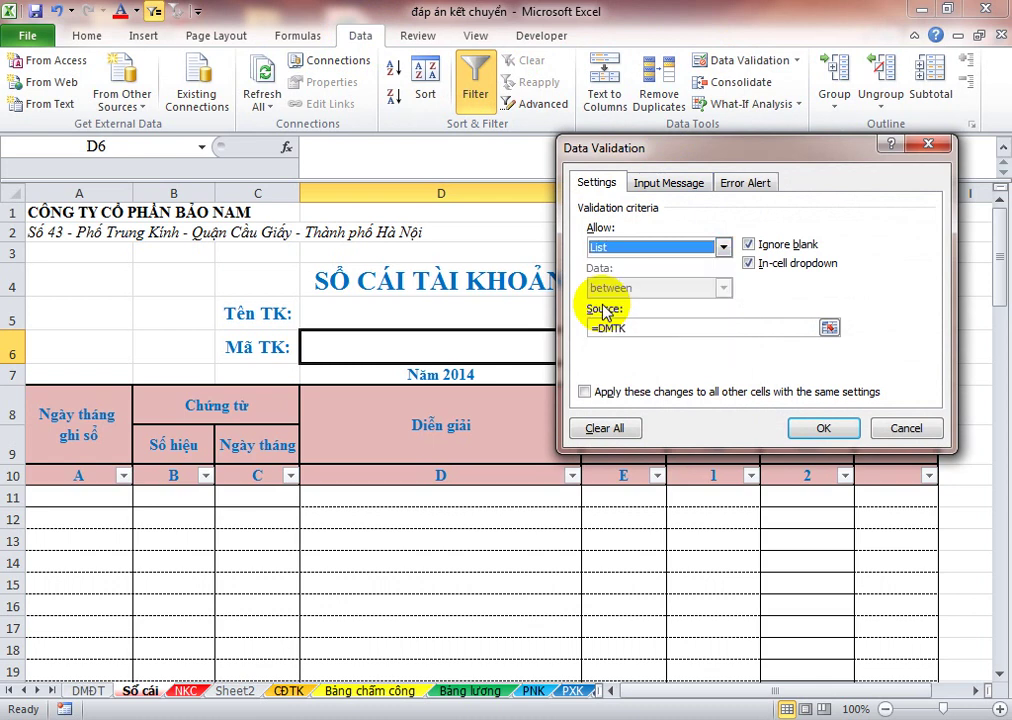
left_click(637, 326)
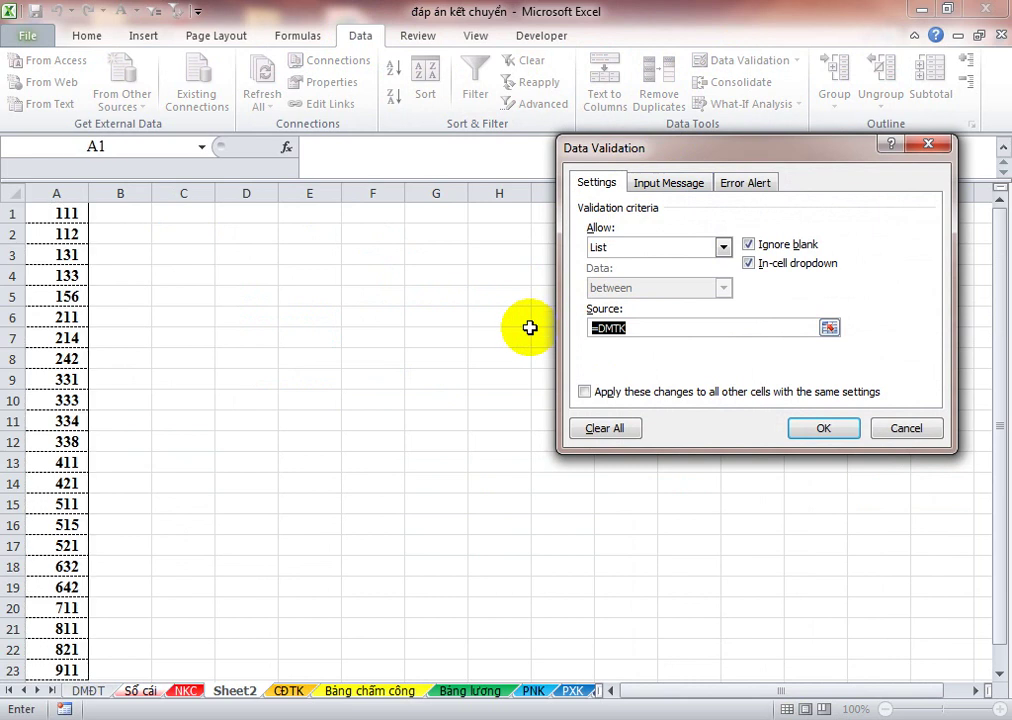
key("F3")
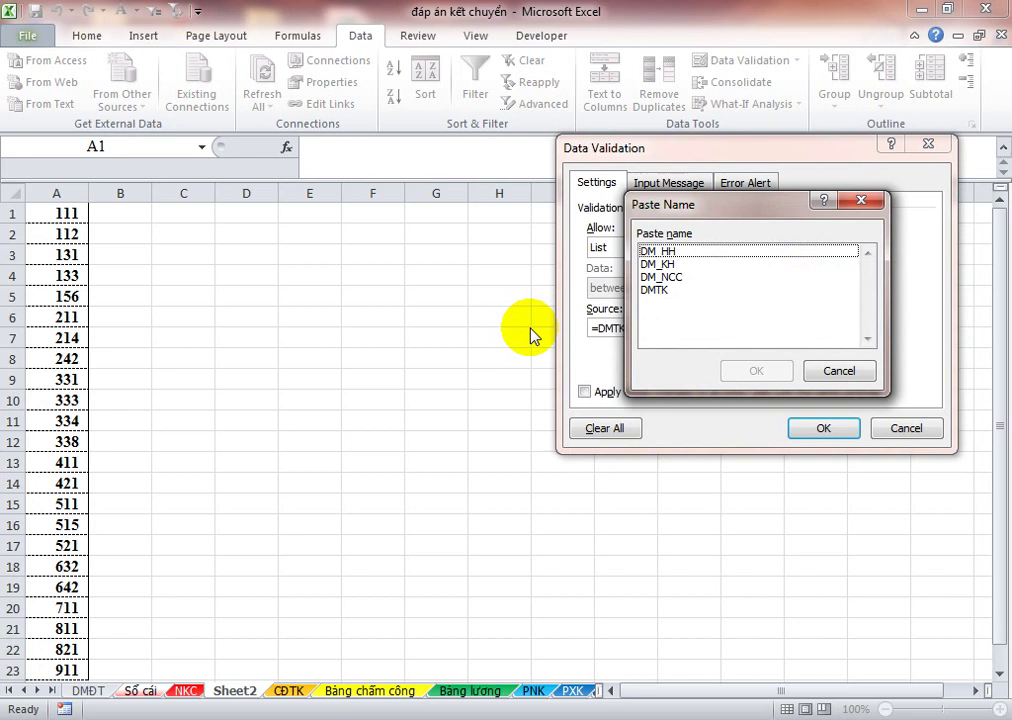
key("Down")
key("Down")
key("Down")
key("Down")
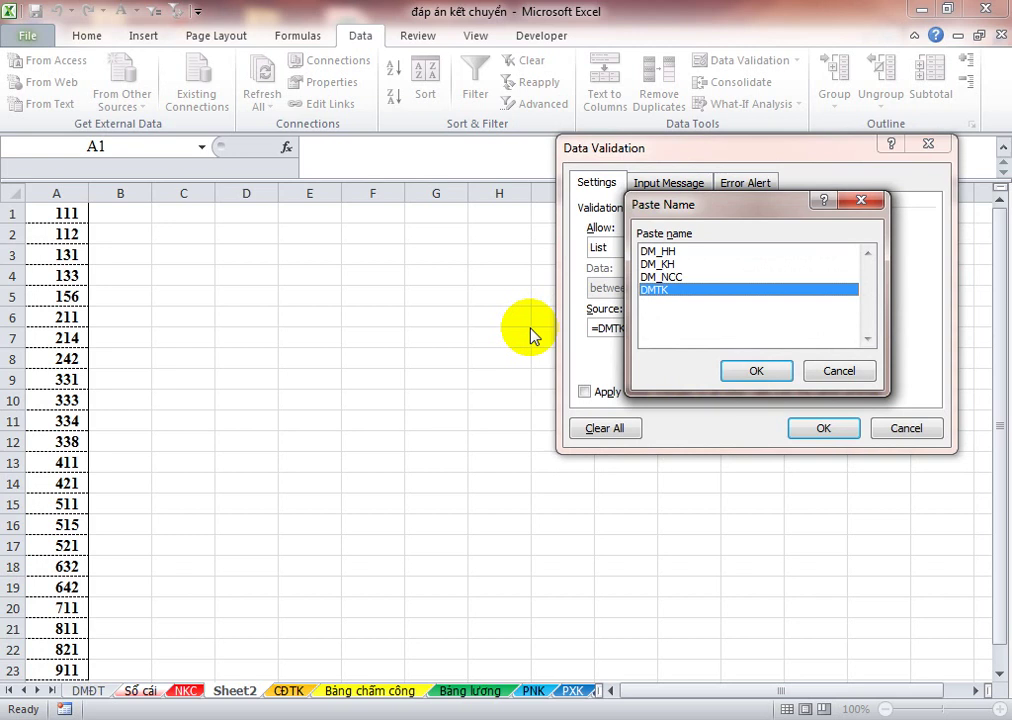
key("Return")
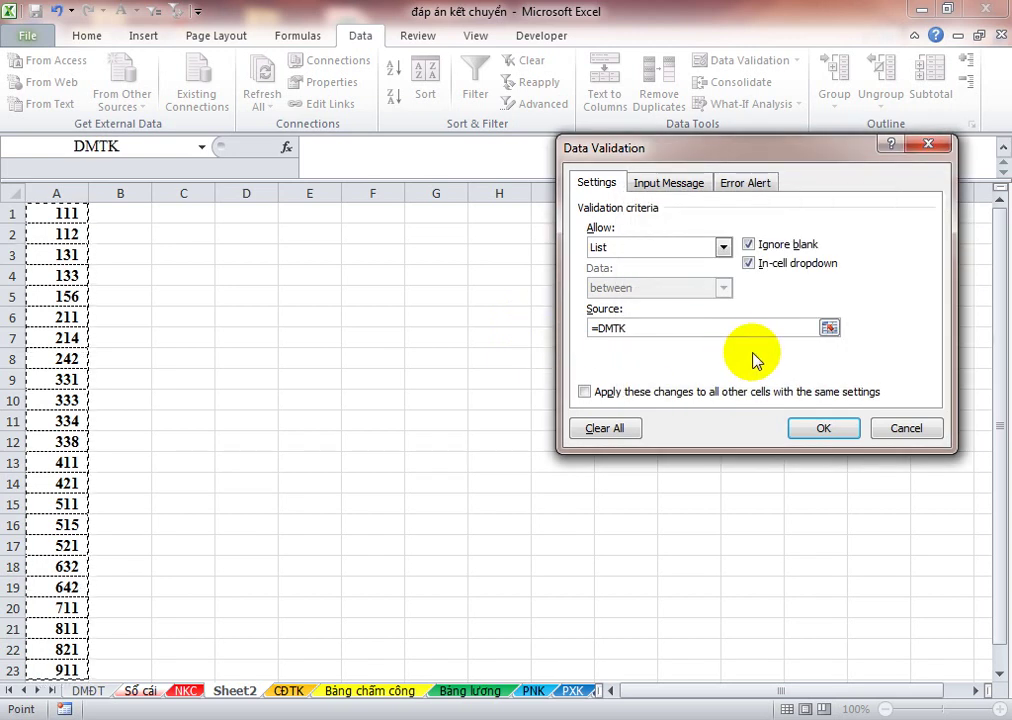
left_click(818, 428)
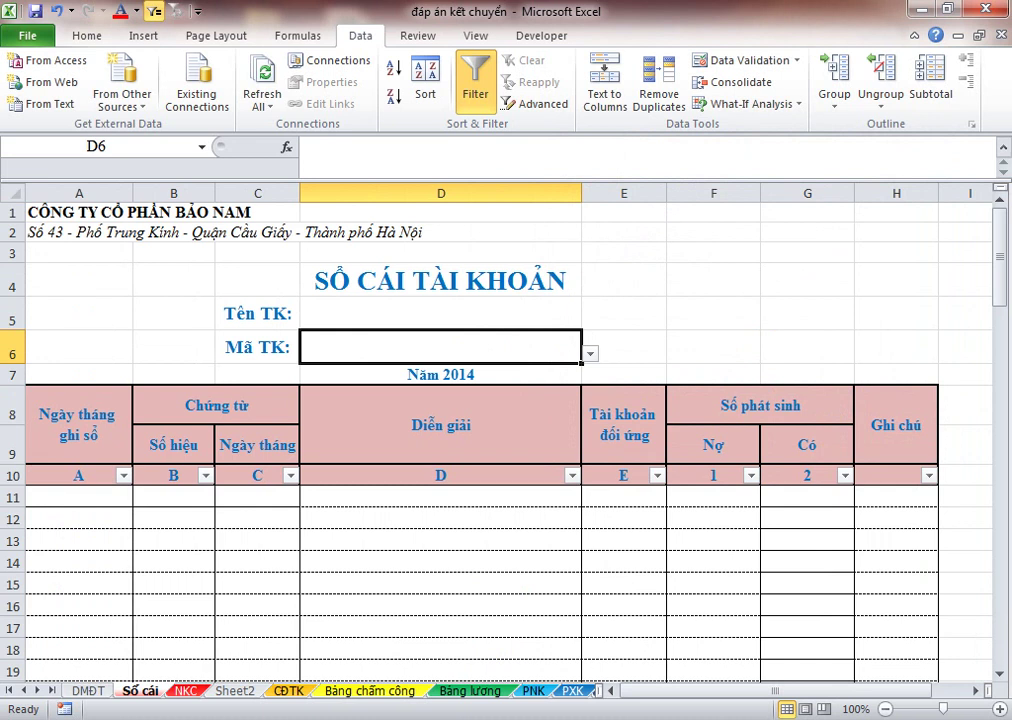
Step: Choose account 111 from the dropdown list in the "Mã TK" cell D6
left_click(414, 314)
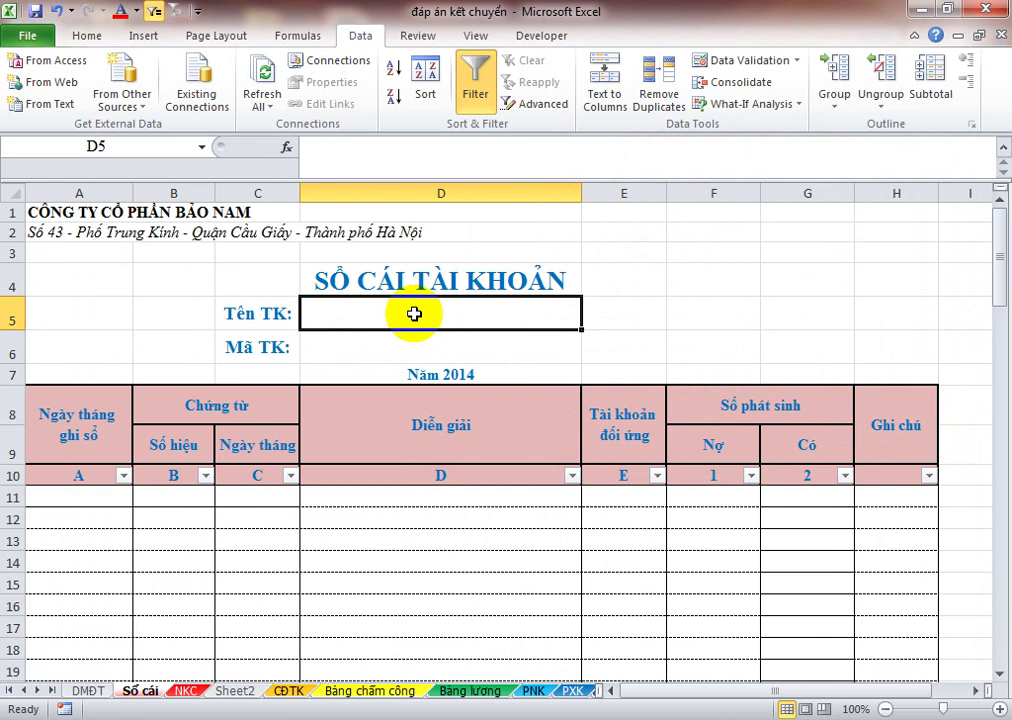
key("Down")
key("alt+Down")
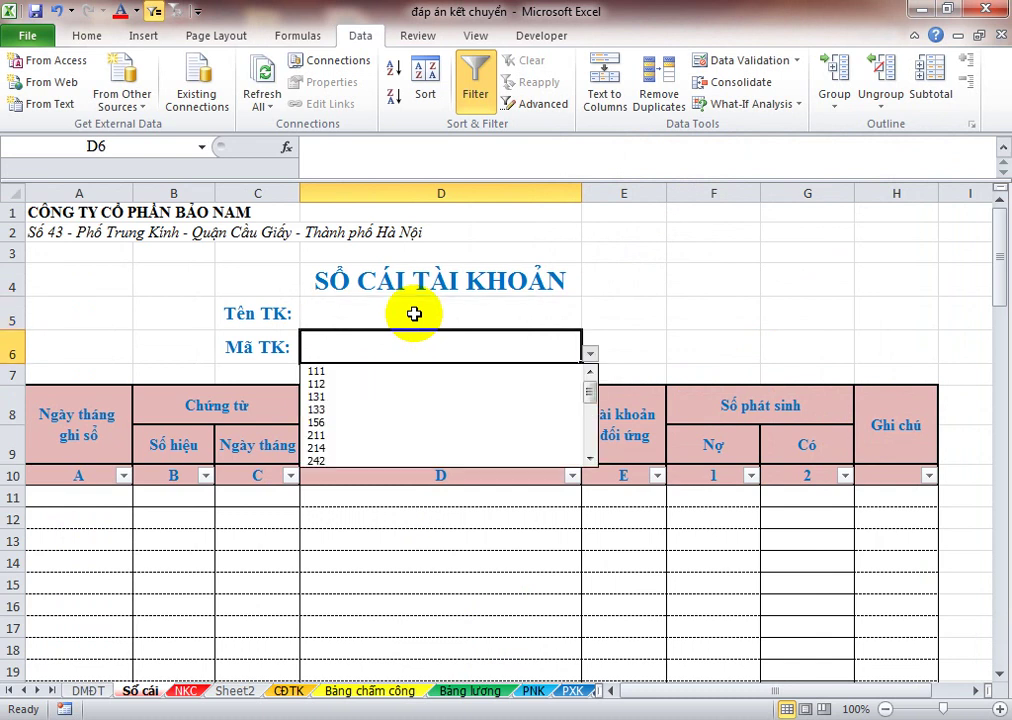
key("Return")
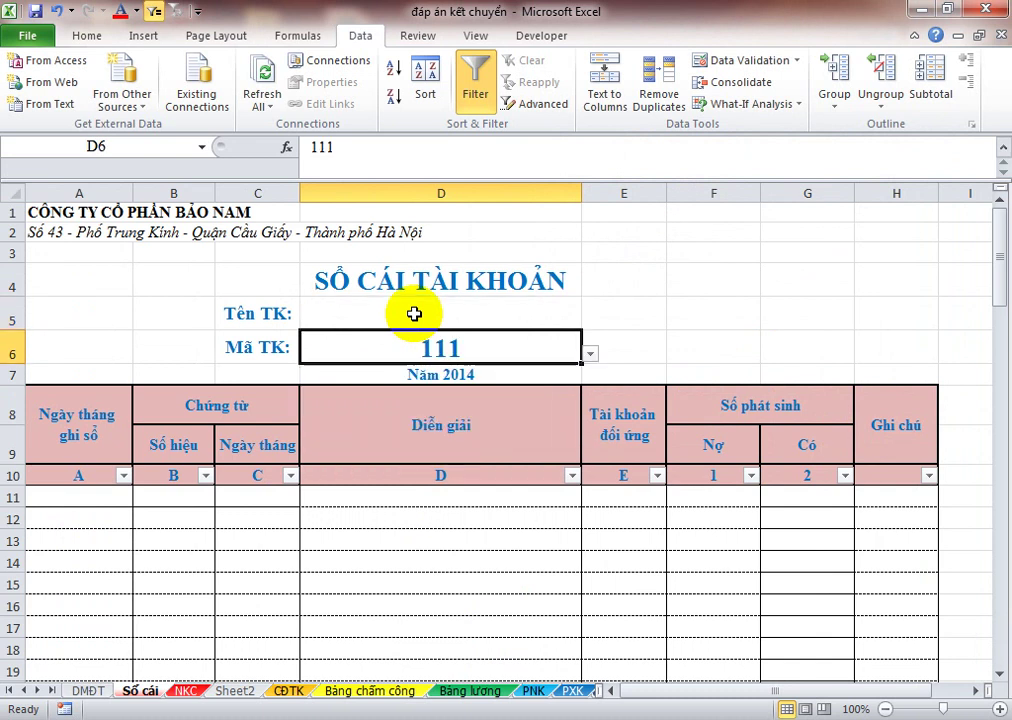
Step: Look up the account name in D5 with =VLOOKUP(D6,CĐTK!$A$10:$C$56,3,0)
key("Up")
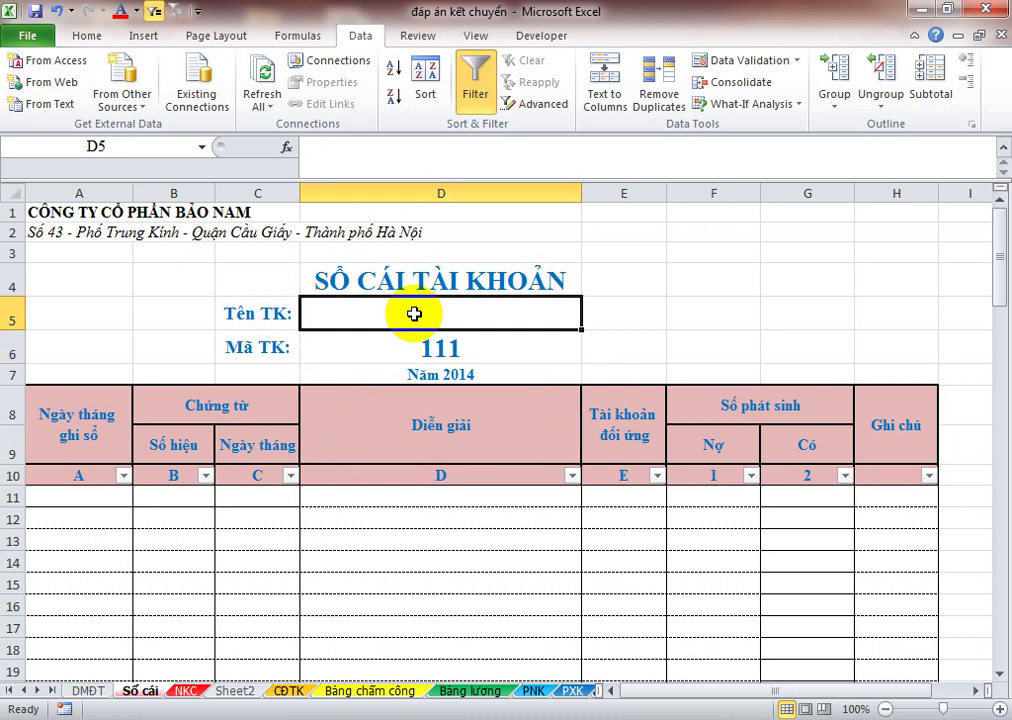
type("=vlo")
key("Tab")
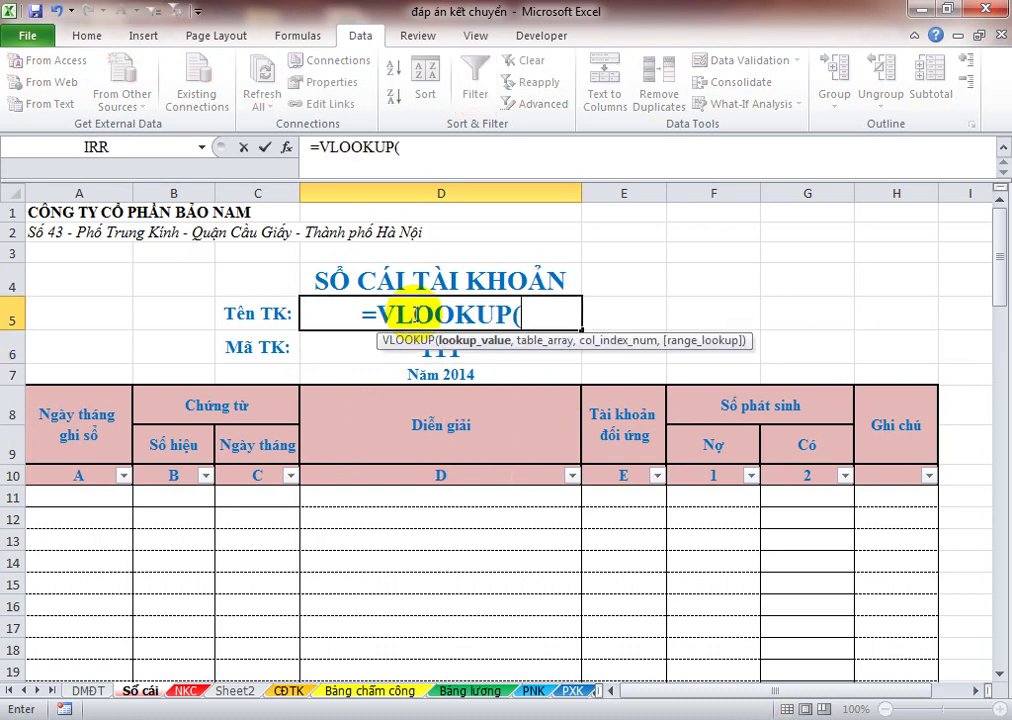
key("Down")
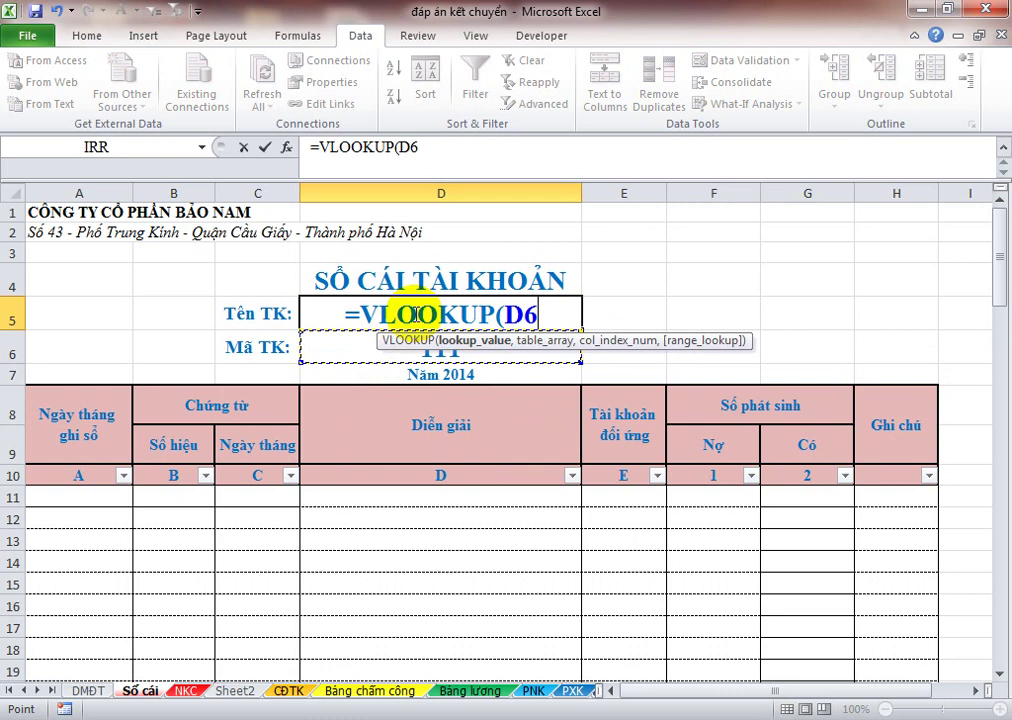
type(",")
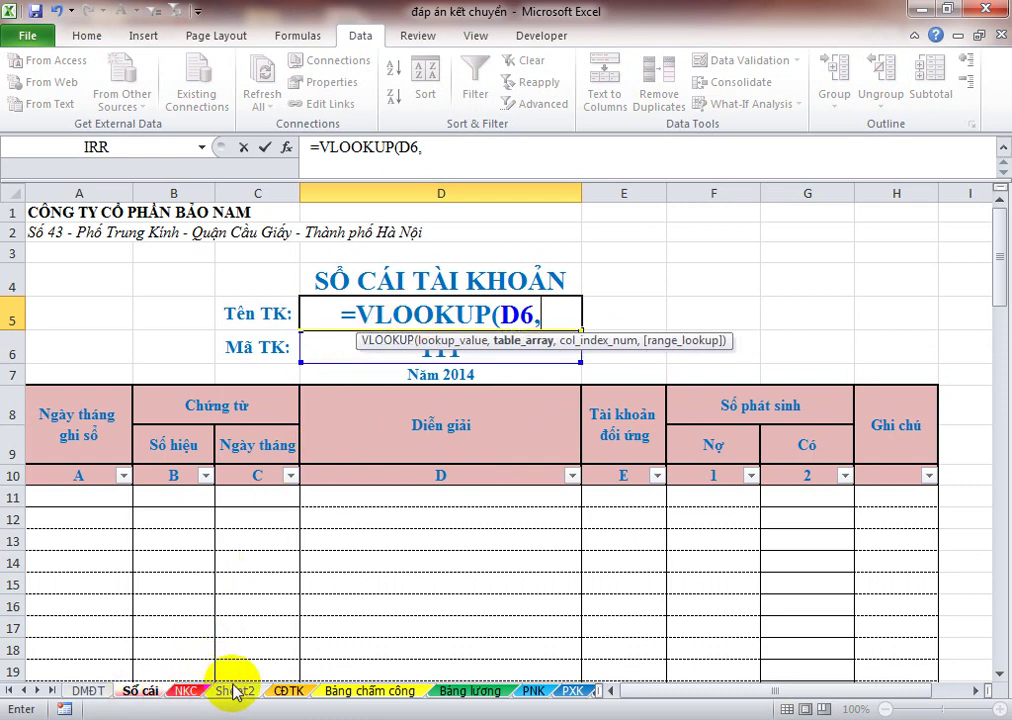
left_click(289, 690)
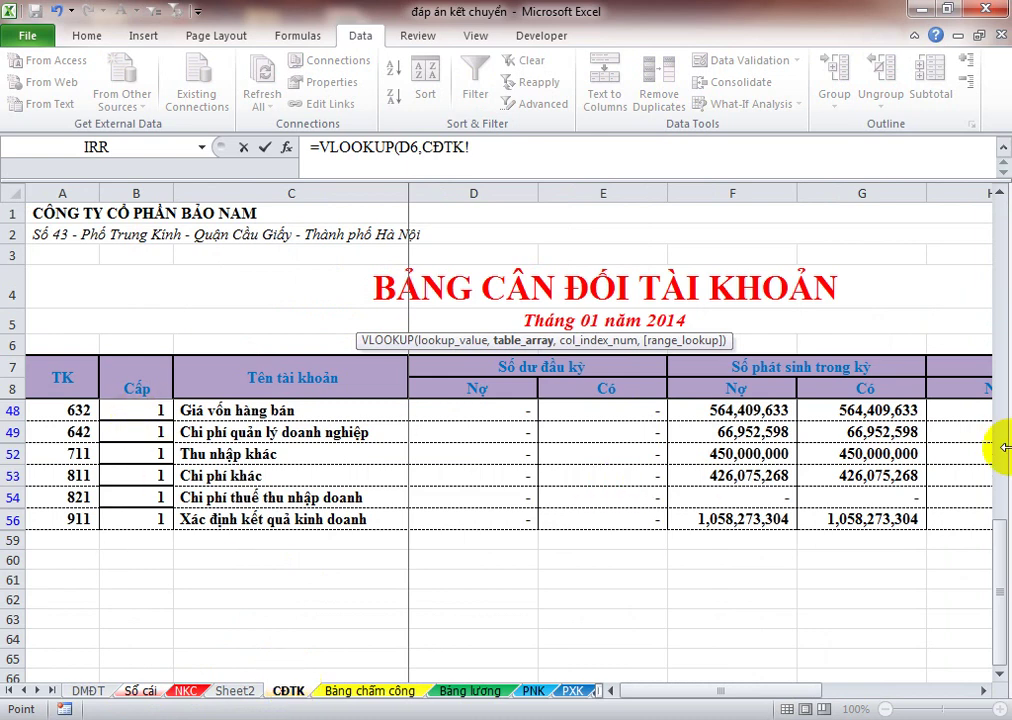
left_click_drag(1000, 600, 965, 140)
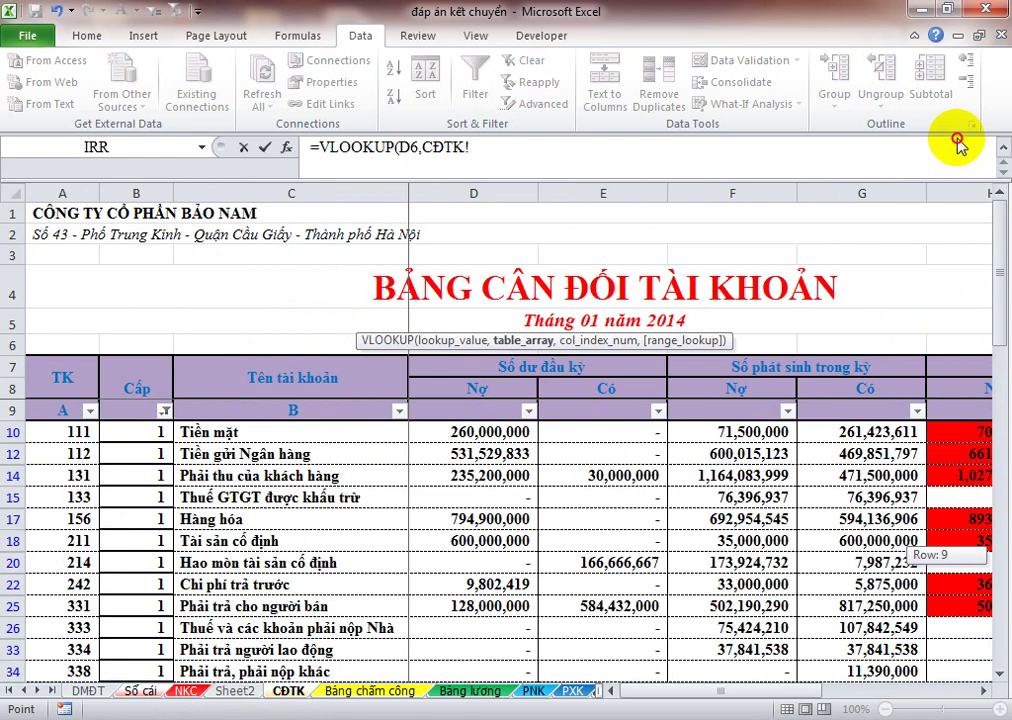
left_click_drag(84, 431, 330, 641)
key("F4")
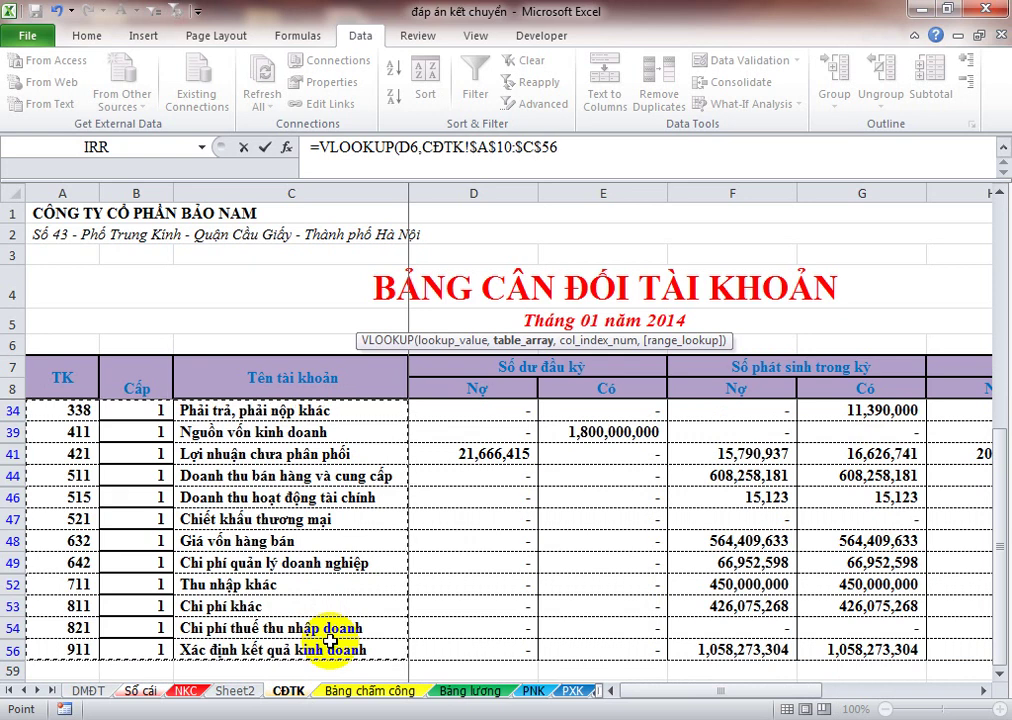
type(",3,0)")
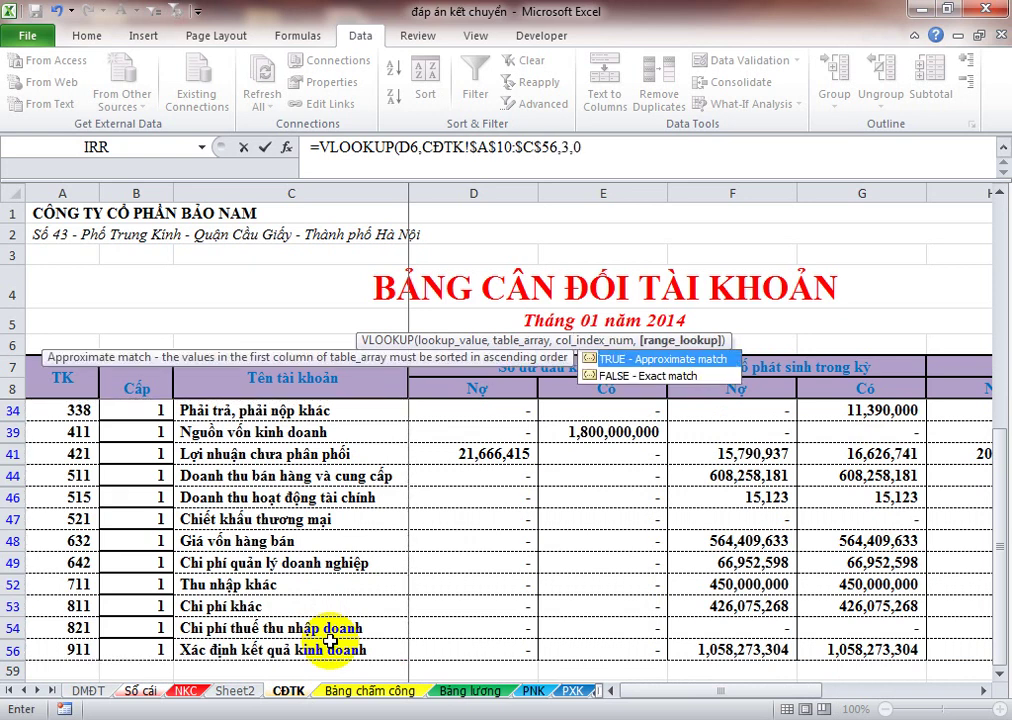
key("Return")
key("Up")
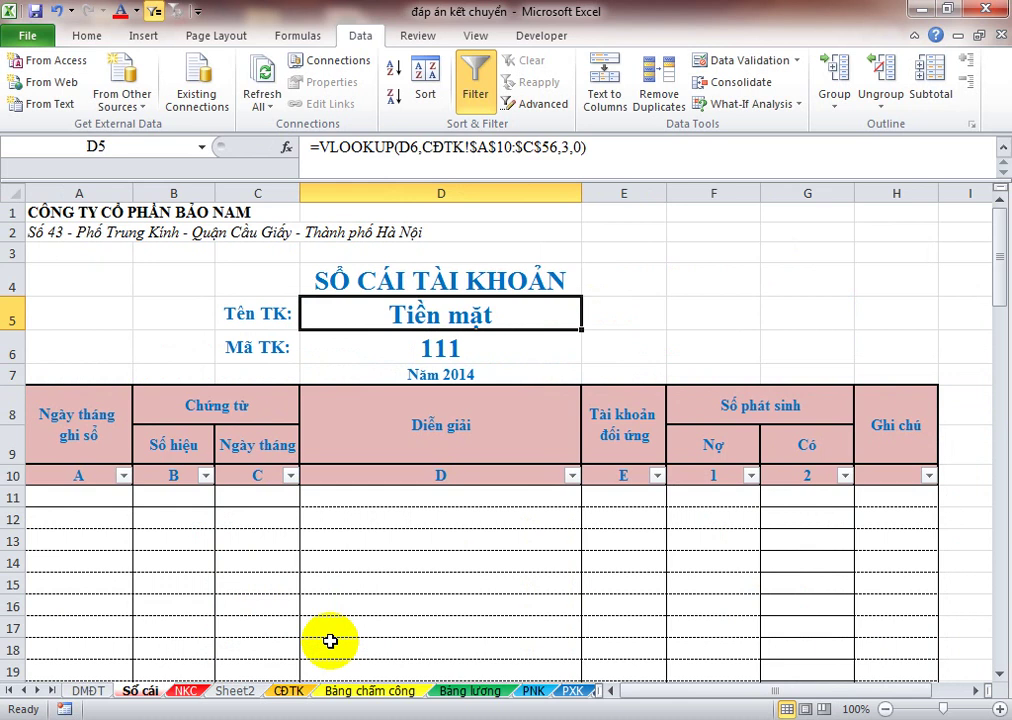
Step: Choose account 112 from the dropdown list in the "Mã TK" cell D6
key("Down")
key("alt+Down")
key("Down")
key("Down")
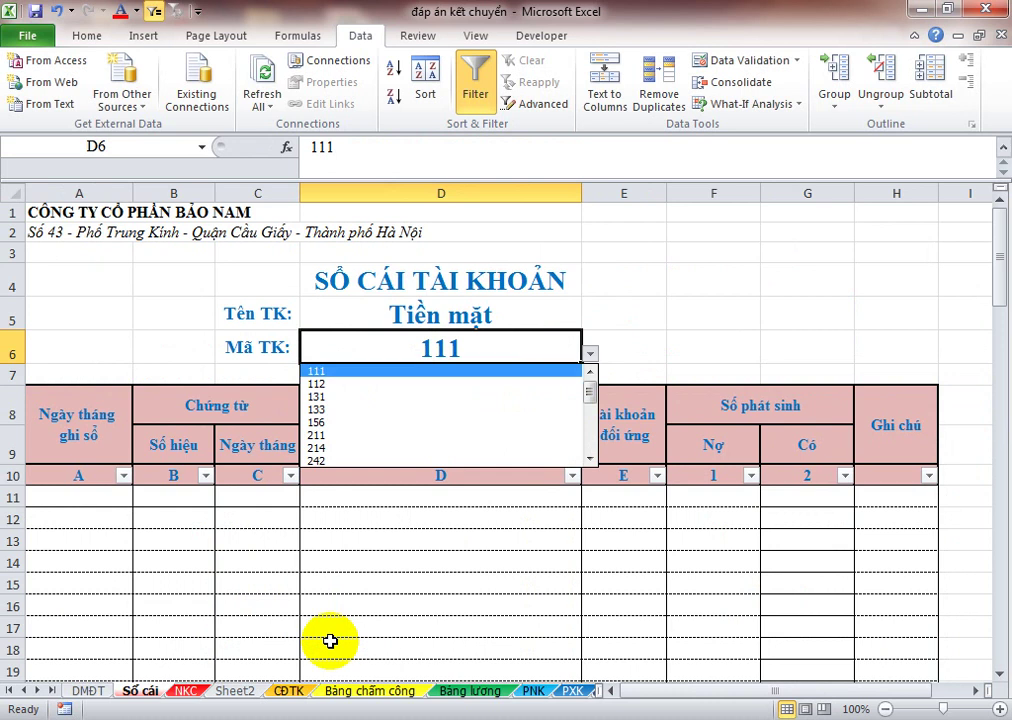
key("Return")
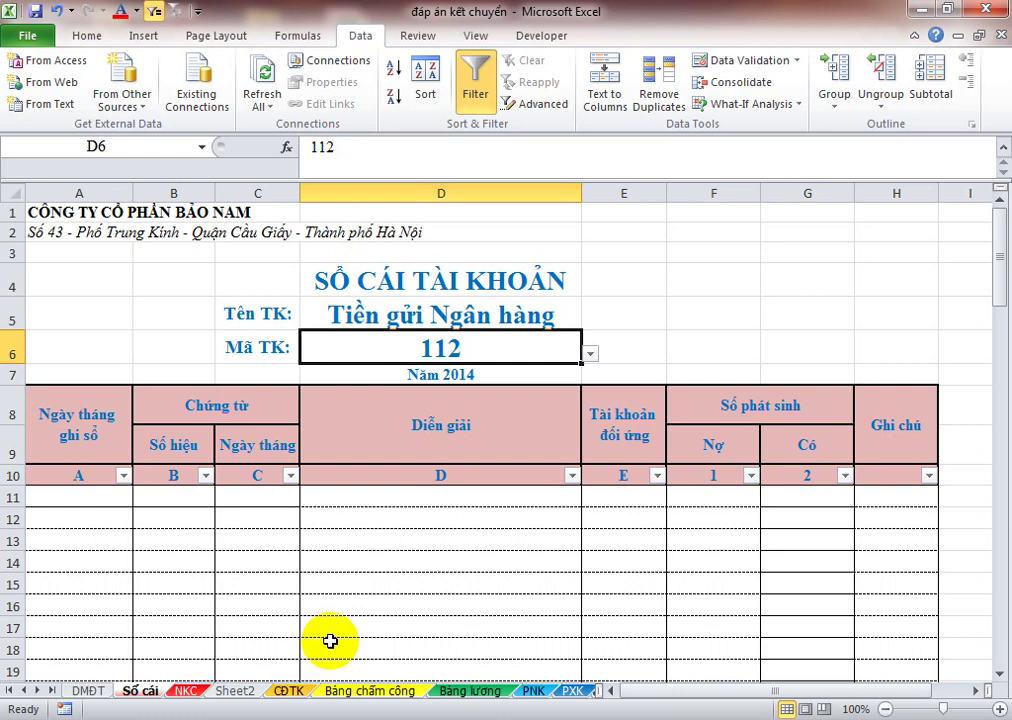
Step: On the NKC sheet, insert a blank column before "Tài khoản Nợ" and narrow it
left_click(185, 690)
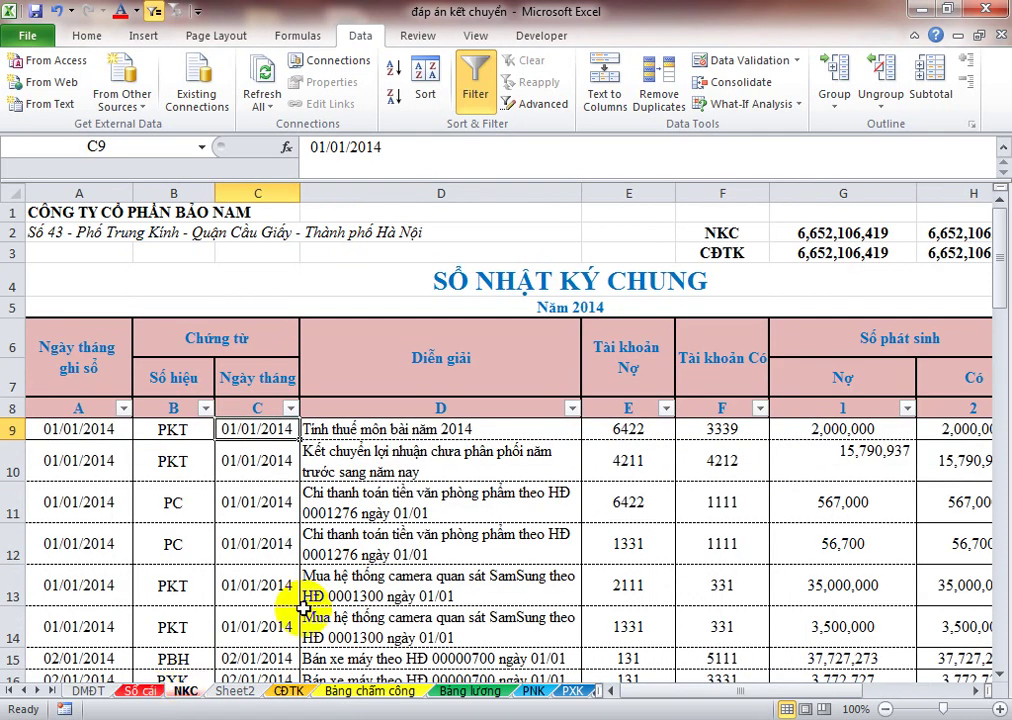
left_click(460, 518)
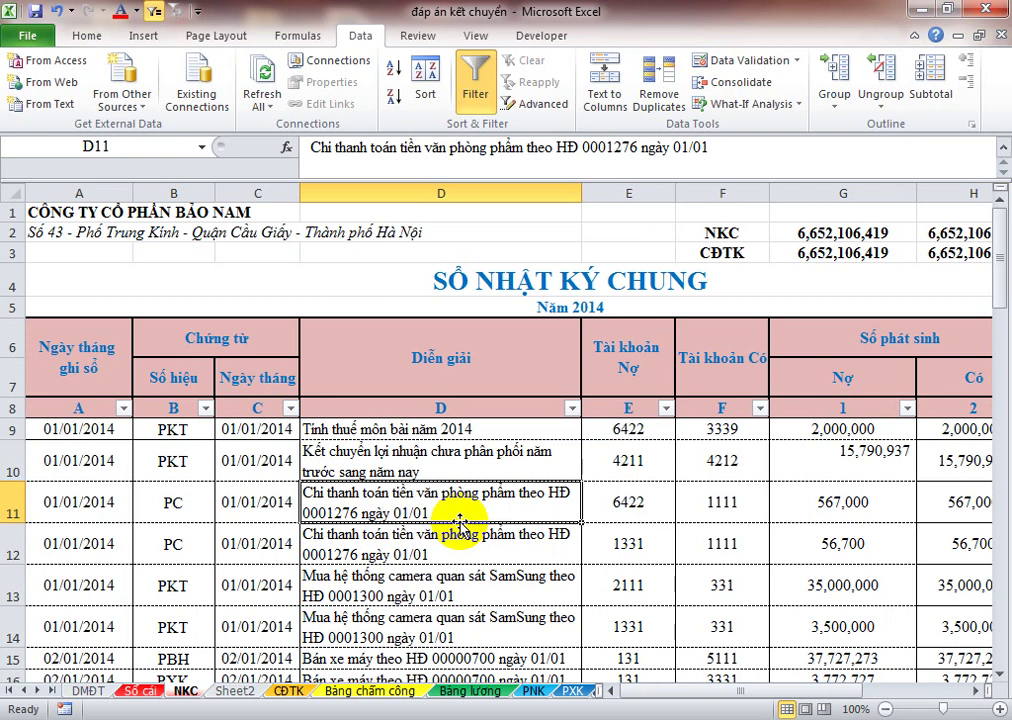
left_click(612, 432)
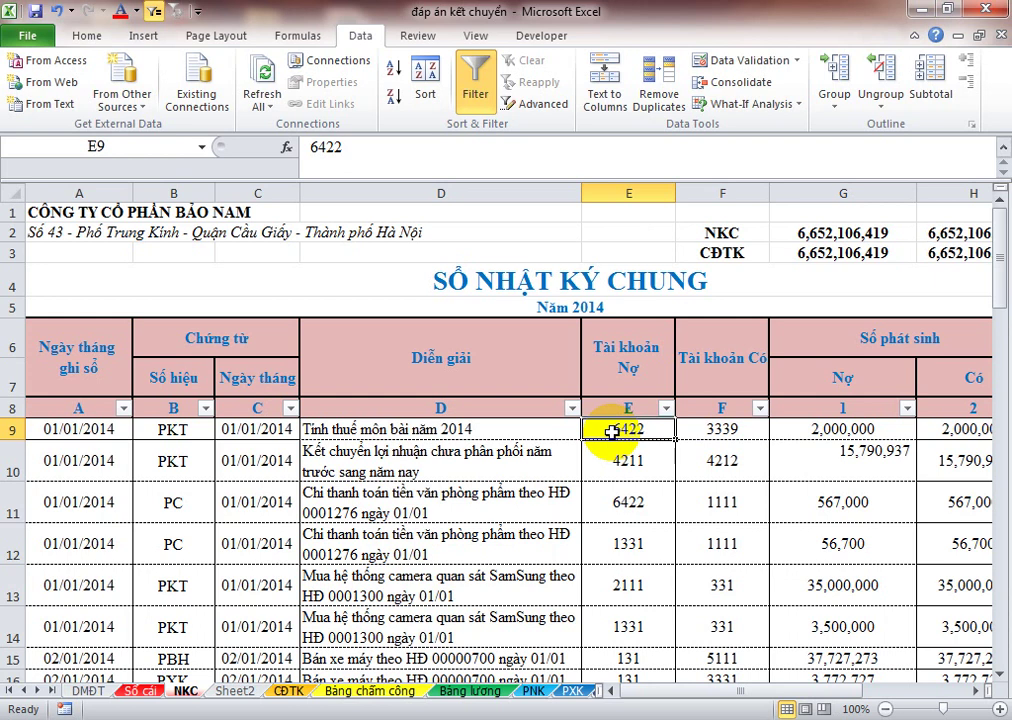
left_click(611, 192)
right_click(616, 203)
key("i")
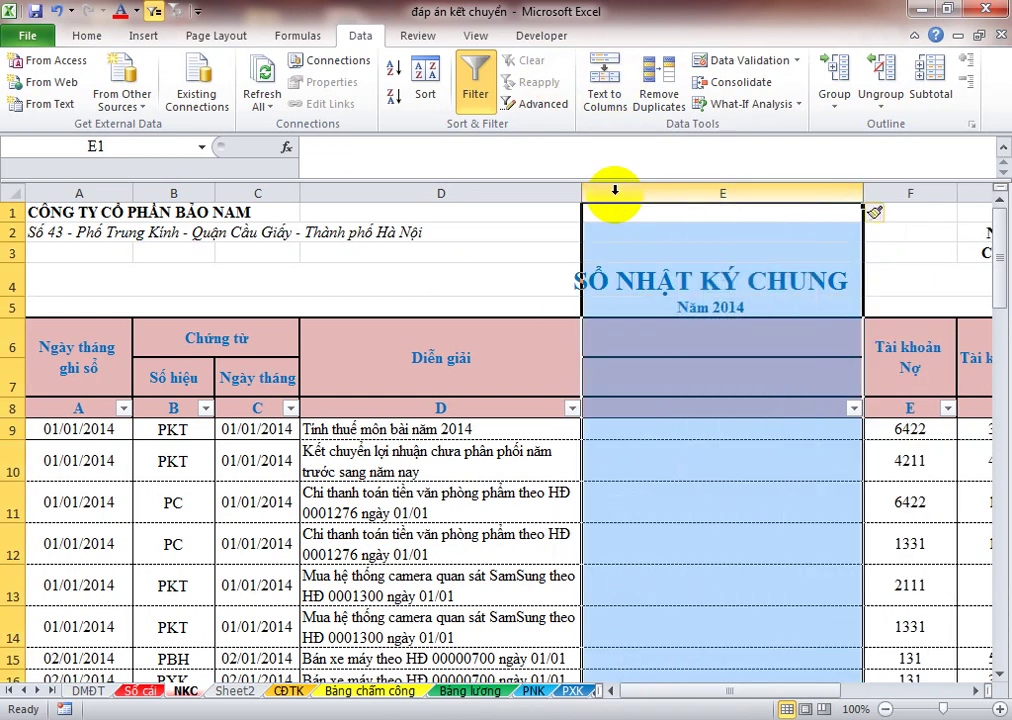
left_click_drag(861, 197, 703, 227)
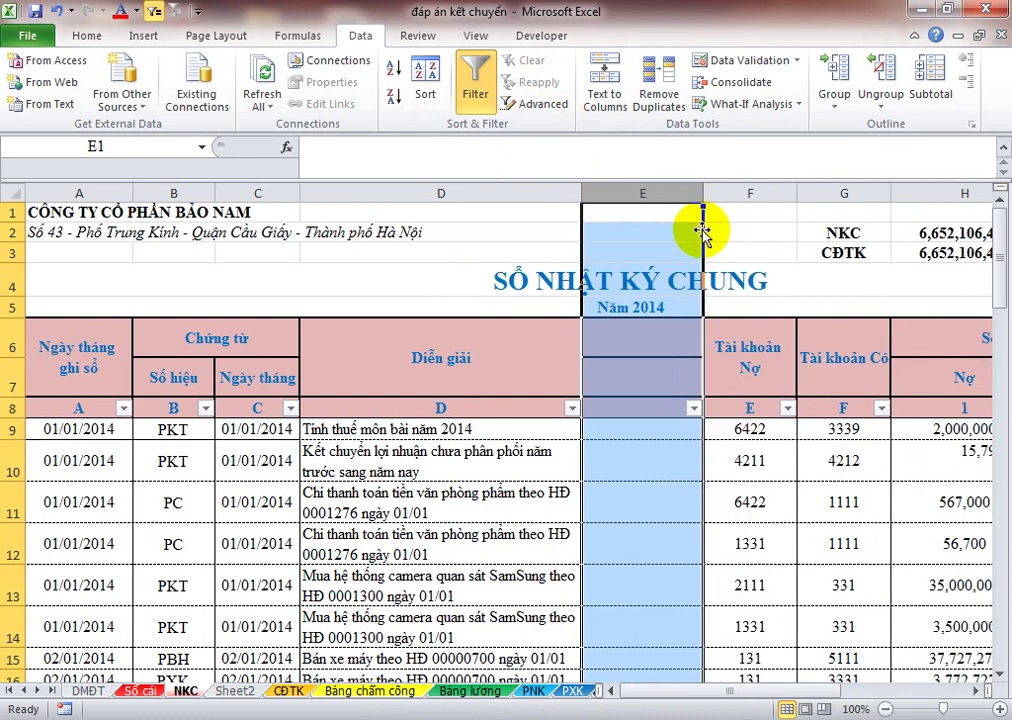
Step: Merge header cells E6:E7 and enter the heading "Tài khoản Cấp 1 Nợ"
left_click(646, 348)
left_click_drag(646, 348, 648, 368)
key("alt")
type("hmTài khoa")
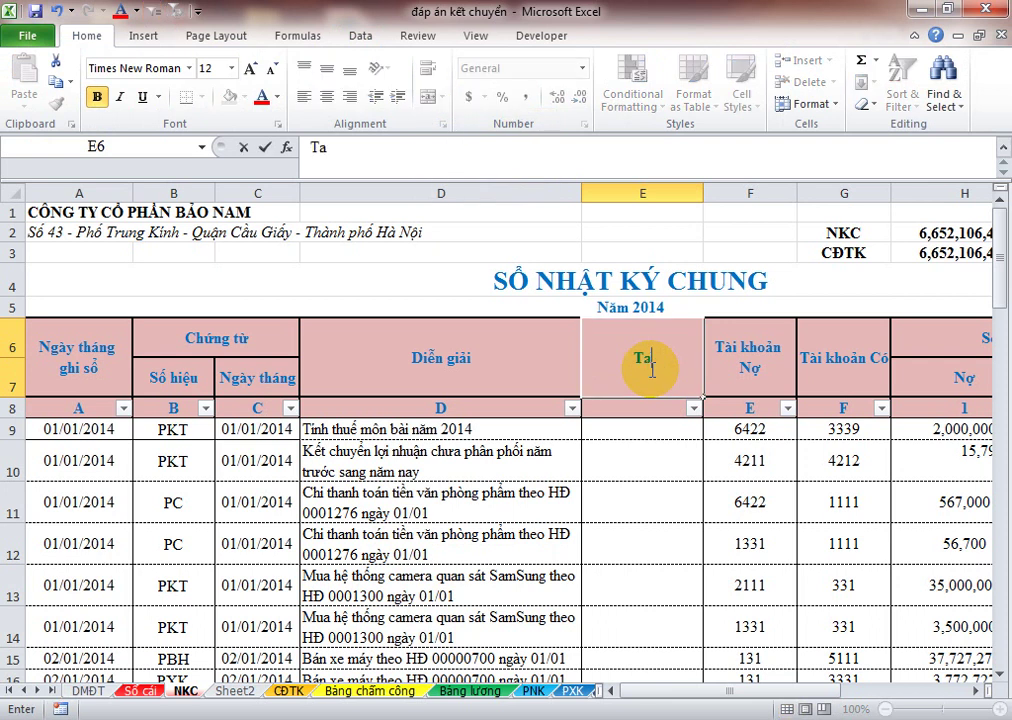
type("n")
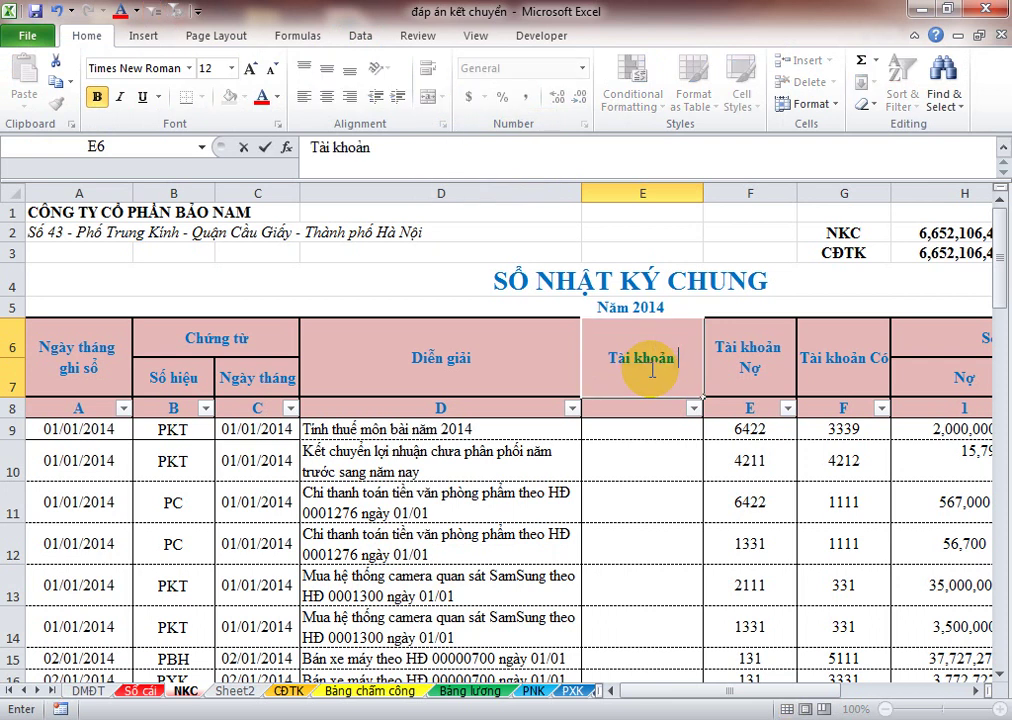
type(" Càấp 1 ")
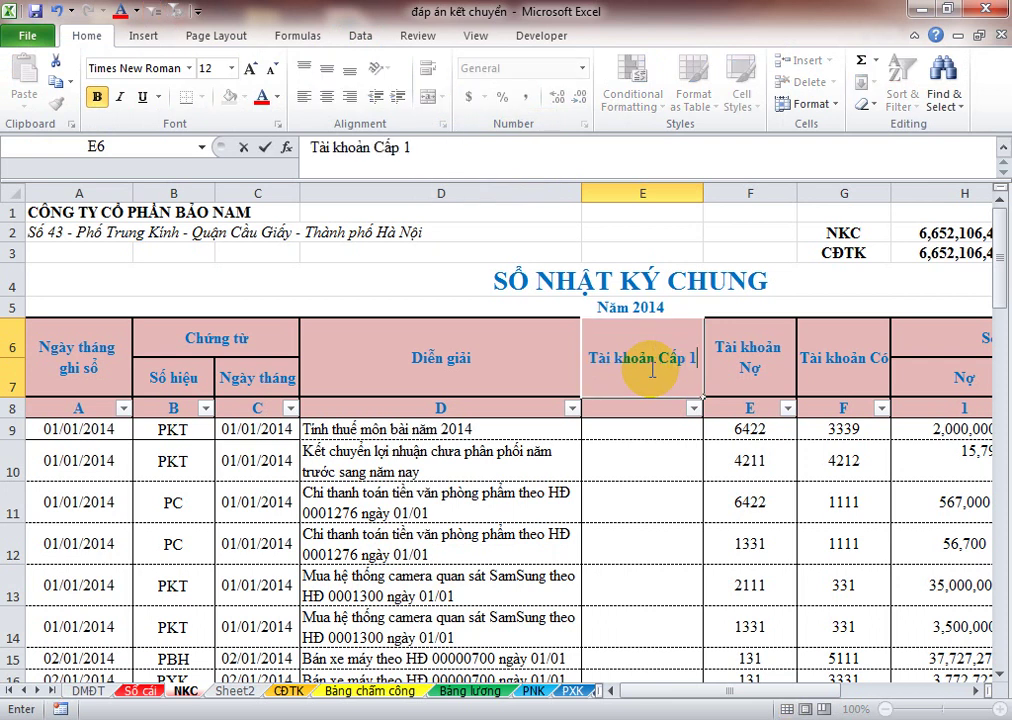
type("Nợ")
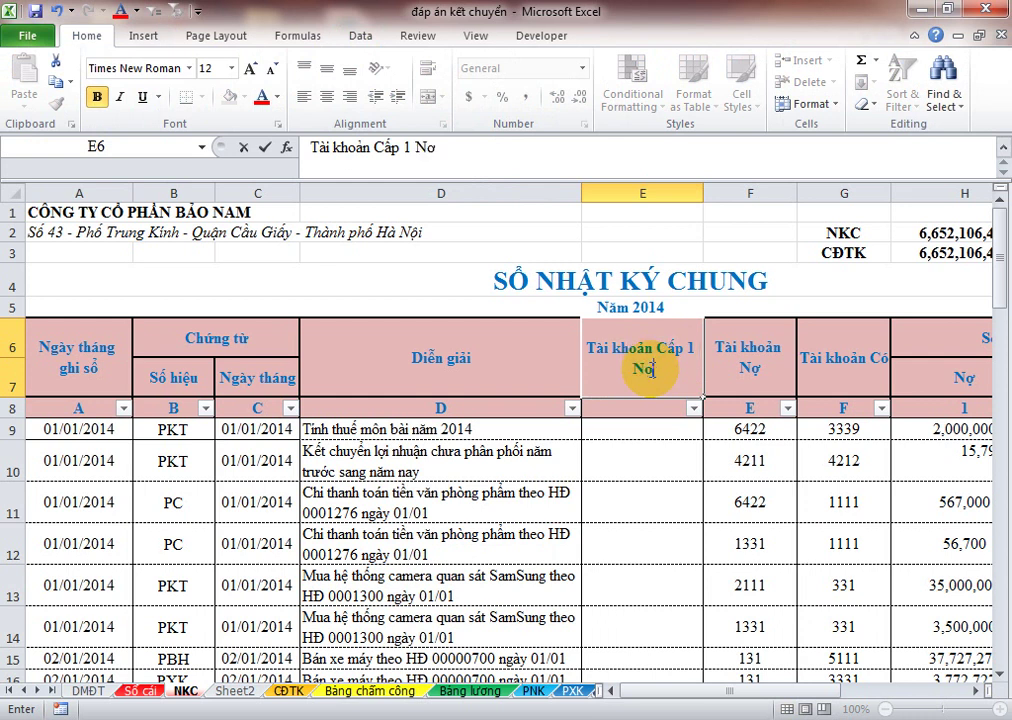
key("Return")
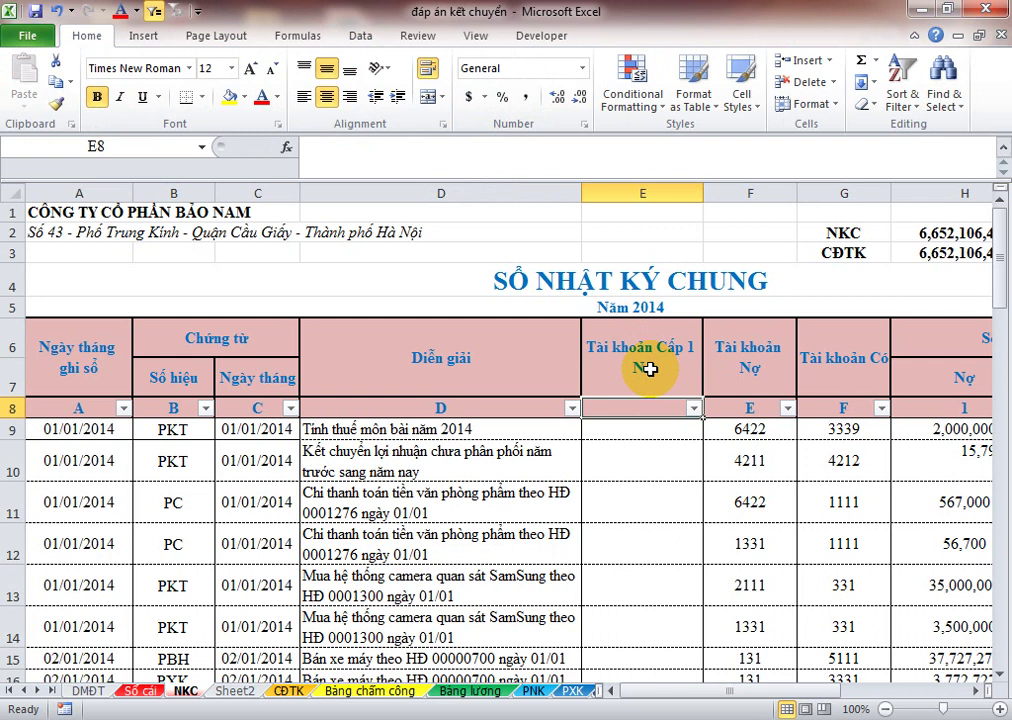
Step: Extract the level-1 debit account code in E9 with =VALUE(LEFT(F9,3))
left_click(656, 428)
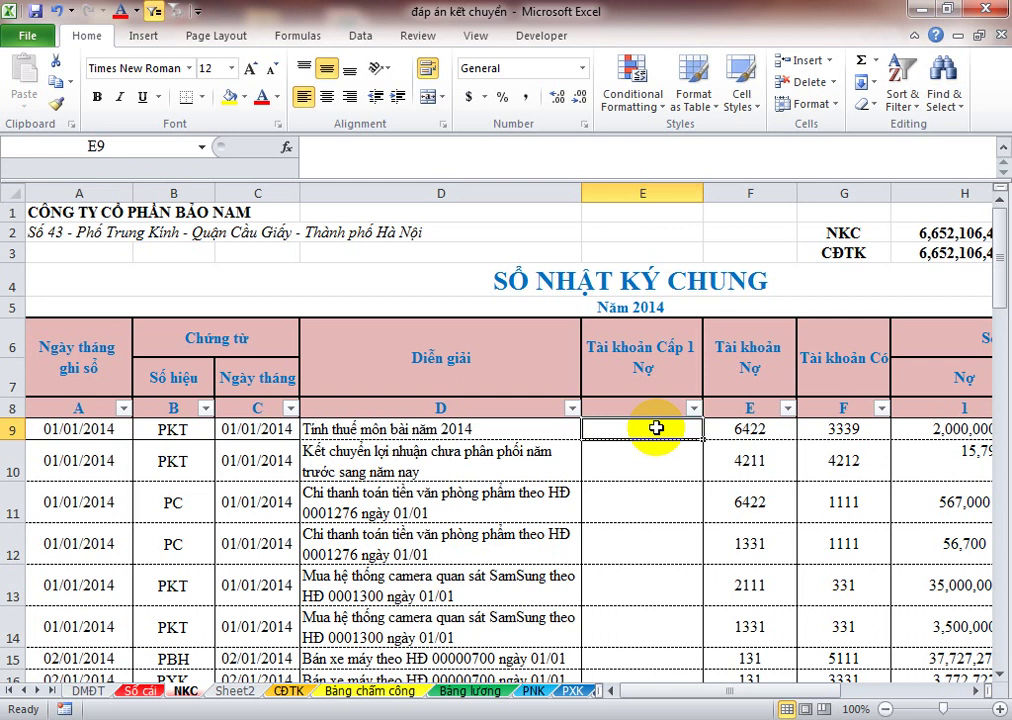
key("Right")
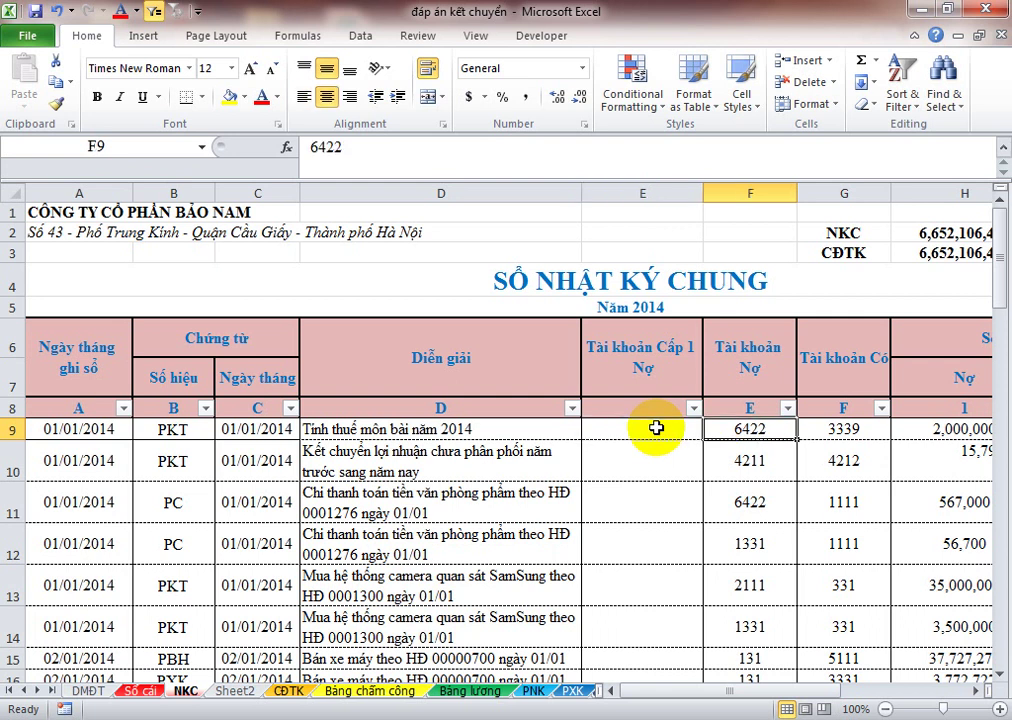
left_click(656, 428)
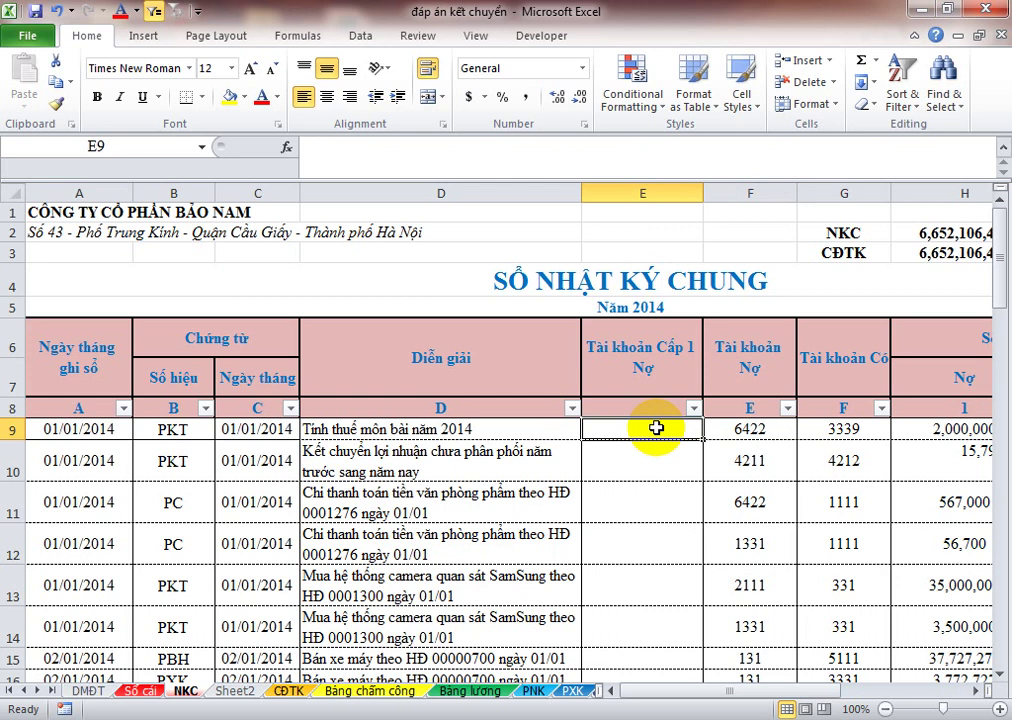
type("=vl")
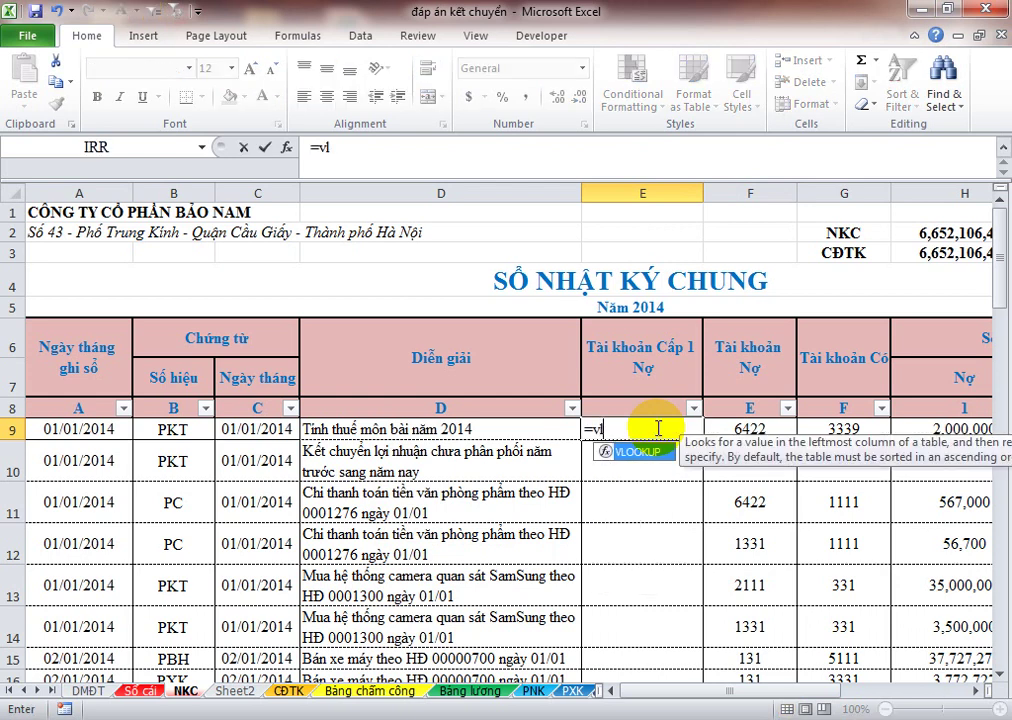
key("BackSpace")
key("Tab")
type("le")
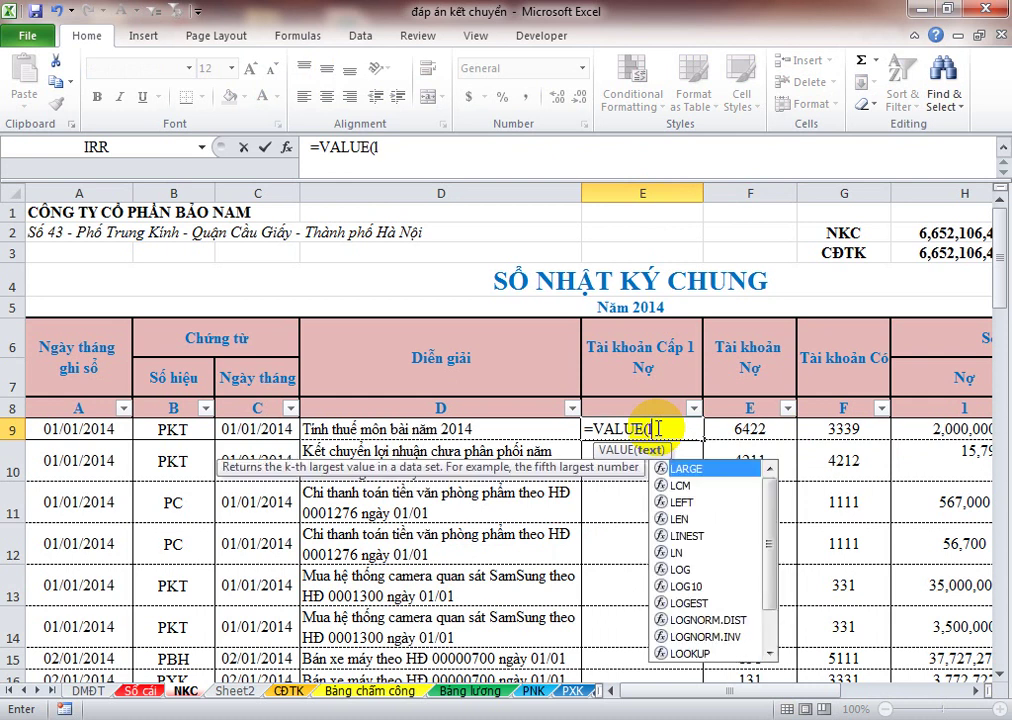
key("Tab")
key("Right")
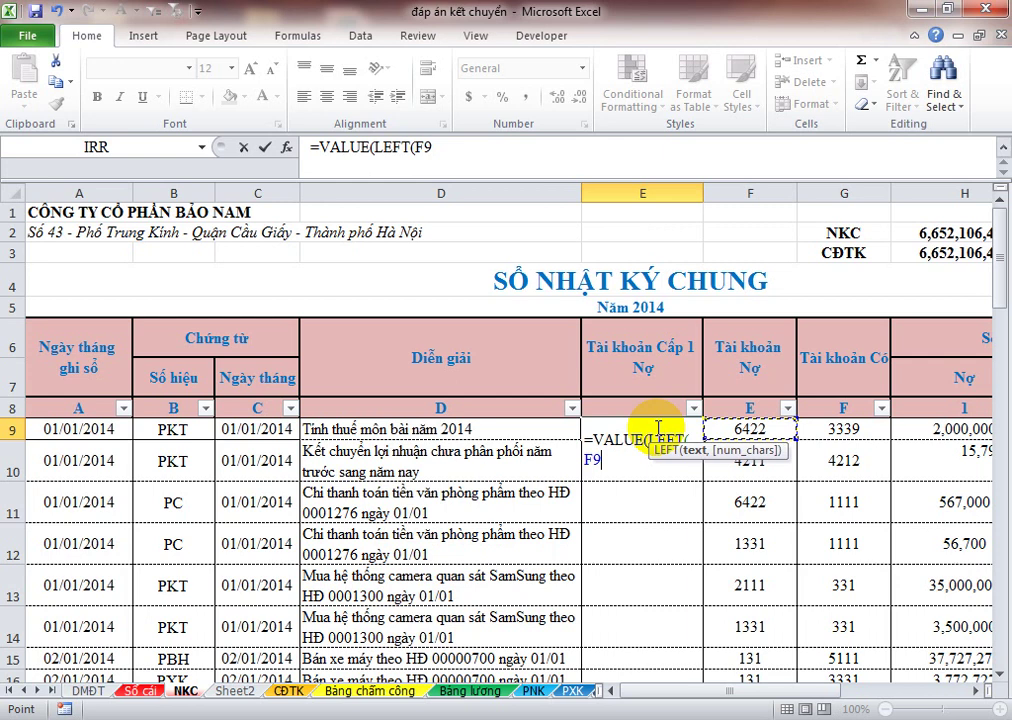
type(",3)")
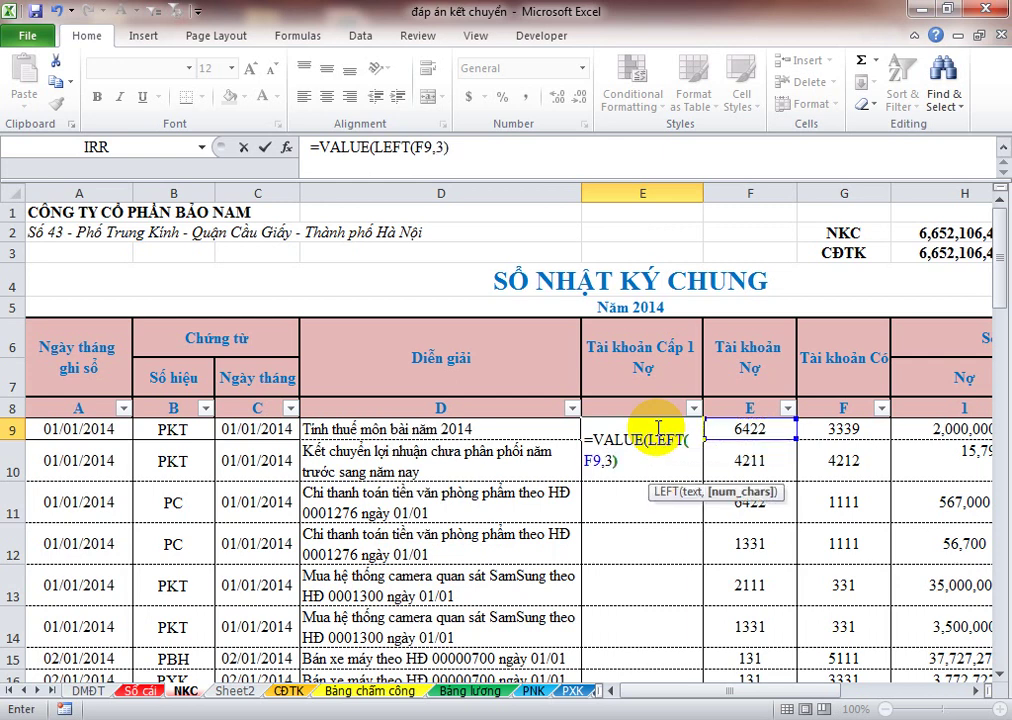
key("Return")
key("Return")
left_click(655, 428)
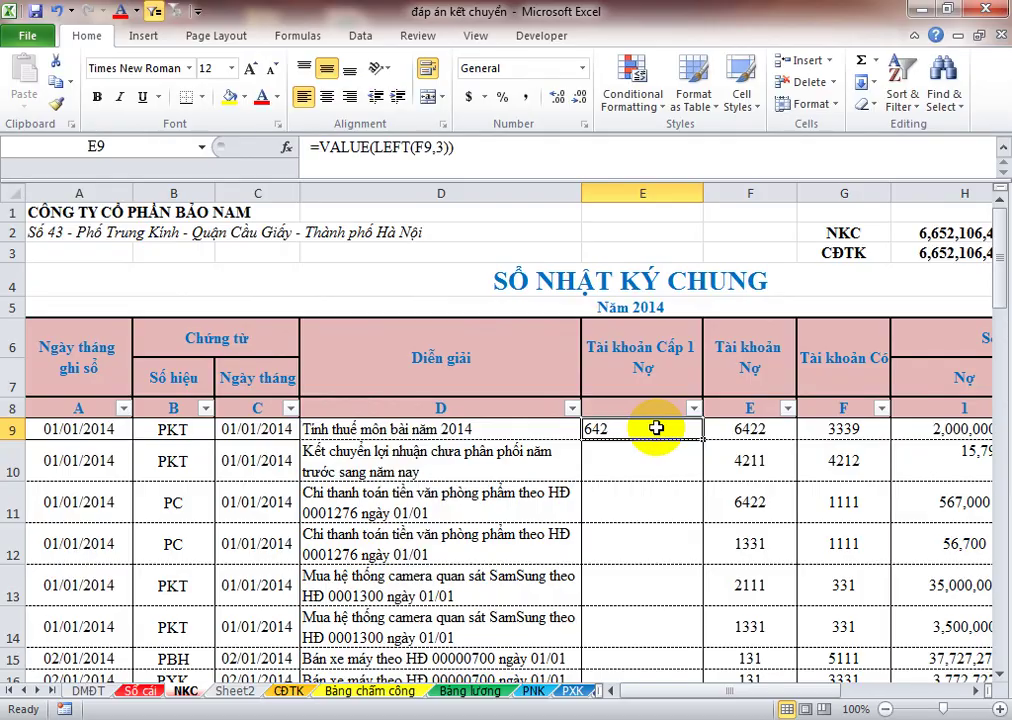
Step: Fill the E9 formula down through E89, the last entry row above "Tổng cộng", and return to the sheet's top
key("shift+Down")
key("shift+Down")
key("shift+Down")
key("shift+Down")
key("shift+Down")
key("shift+Down")
key("shift+Down")
key("shift+Down")
key("shift+Down")
key("shift+Down")
key("shift+Down")
key("shift+Down")
key("shift+Down")
key("shift+Down")
key("shift+Down")
key("shift+Down")
key("shift+Down")
key("shift+Down")
key("shift+Down")
key("shift+Down")
key("shift+Down")
key("shift+Down")
key("shift+Down")
key("shift+Down")
key("shift+Down")
key("shift+Down")
key("shift+Down")
key("shift+Down")
key("shift+Down")
key("shift+Down")
key("shift+Down")
key("shift+Down")
key("shift+Down")
key("shift+Down")
key("shift+Down")
key("shift+Down")
key("shift+Down")
key("shift+Down")
key("shift+Down")
key("shift+Down")
key("shift+Up")
key("shift+Up")
key("shift+Up")
key("shift+Up")
key("shift+Up")
key("shift+Up")
key("shift+Up")
key("shift+Up")
key("shift+Up")
key("ctrl+d")
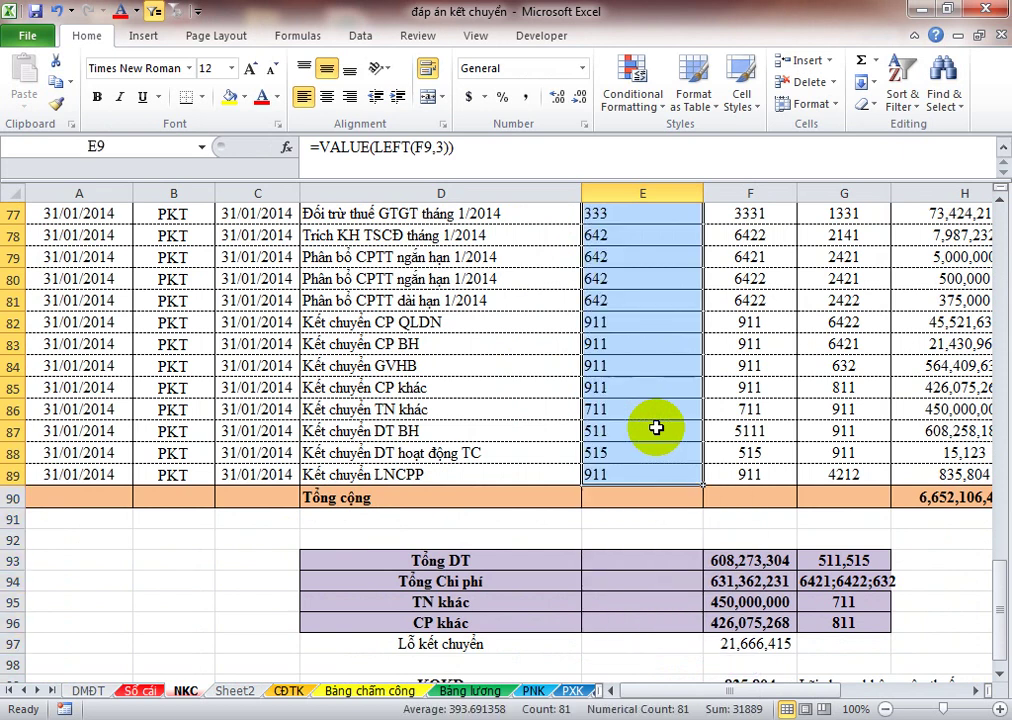
key("Up")
key("Up")
key("Up")
key("Up")
key("Up")
key("Up")
key("Up")
key("Up")
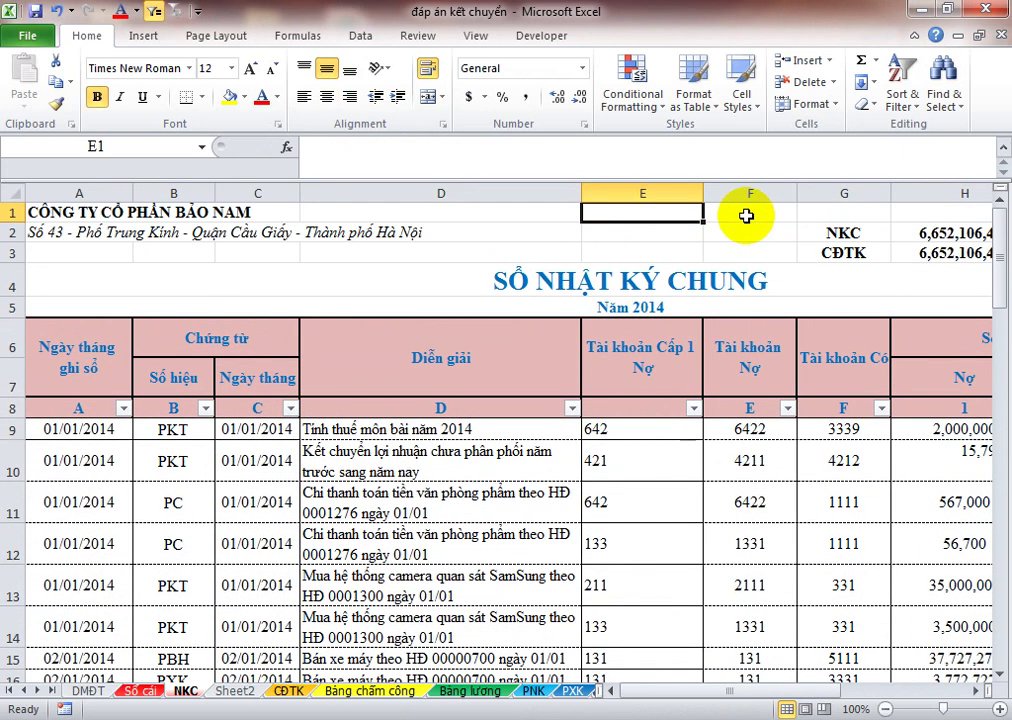
Step: Narrow columns E, F and G so the account headings wrap within their cells
left_click_drag(705, 199, 656, 207)
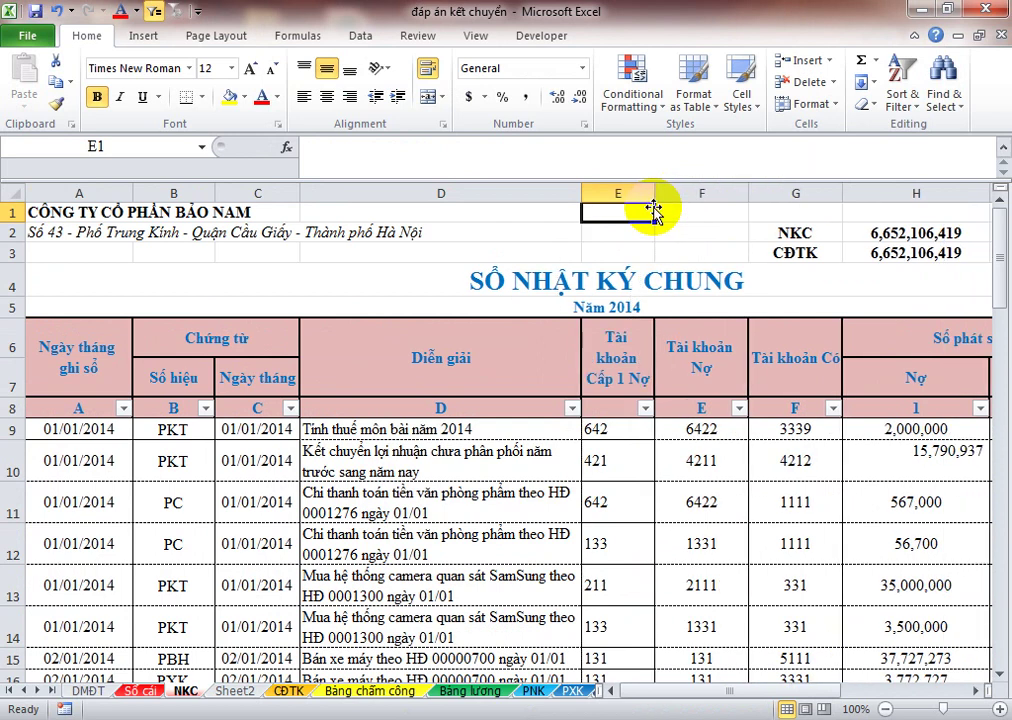
left_click(868, 180)
left_click_drag(745, 199, 740, 199)
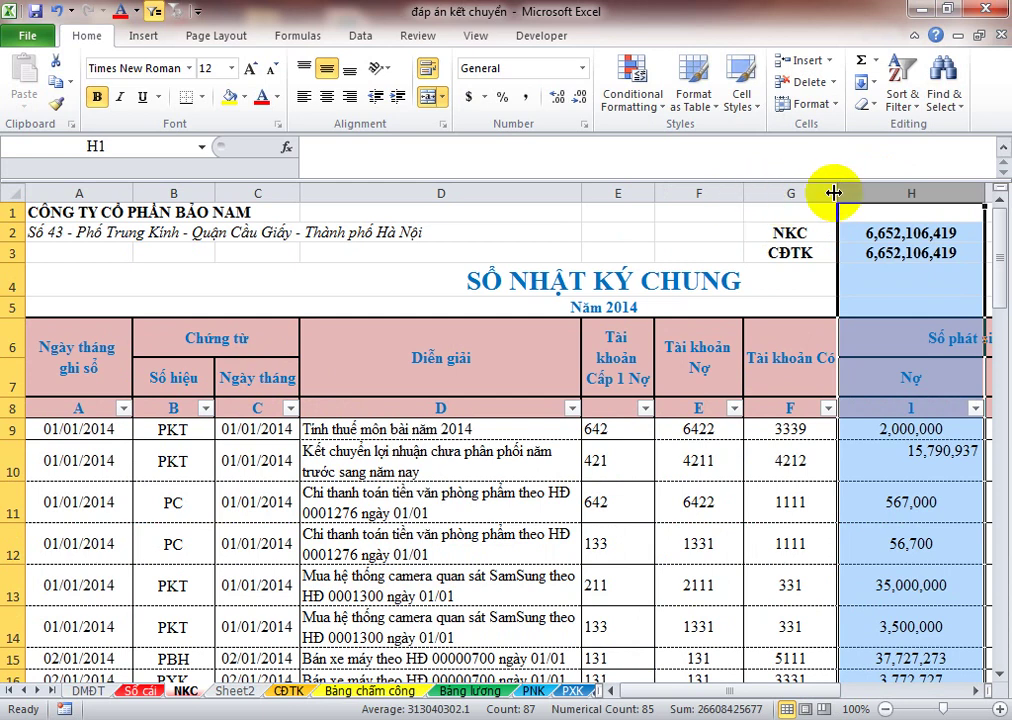
left_click_drag(833, 192, 828, 194)
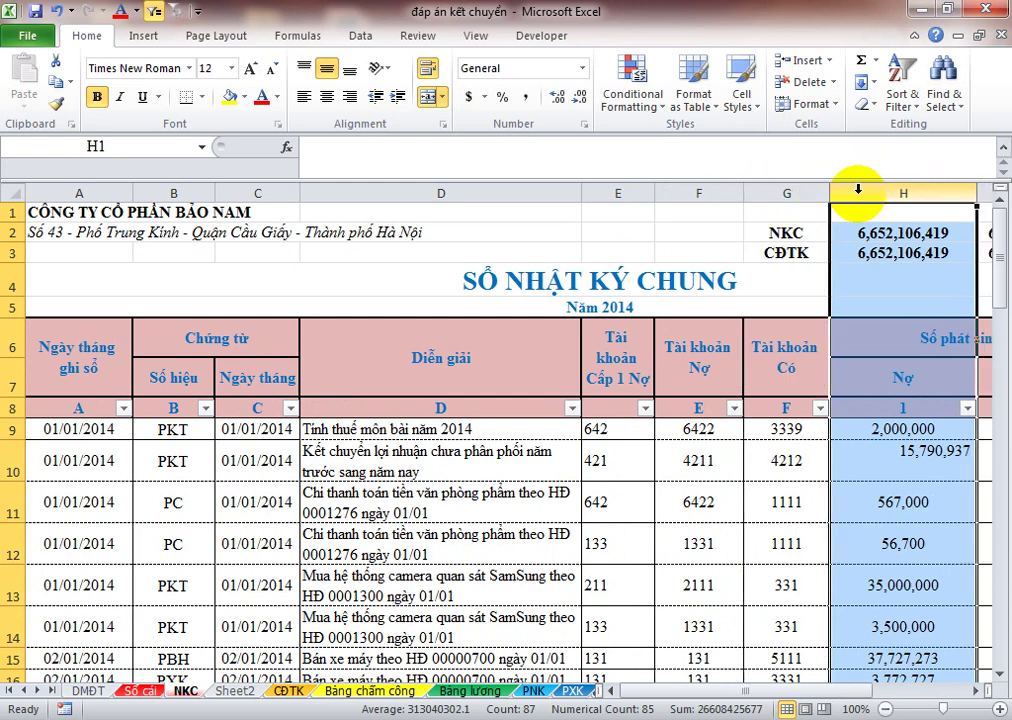
Step: Insert a blank column after "Tài khoản Có" and merge and center its header cells H6:H7
right_click(858, 192)
left_click(872, 332)
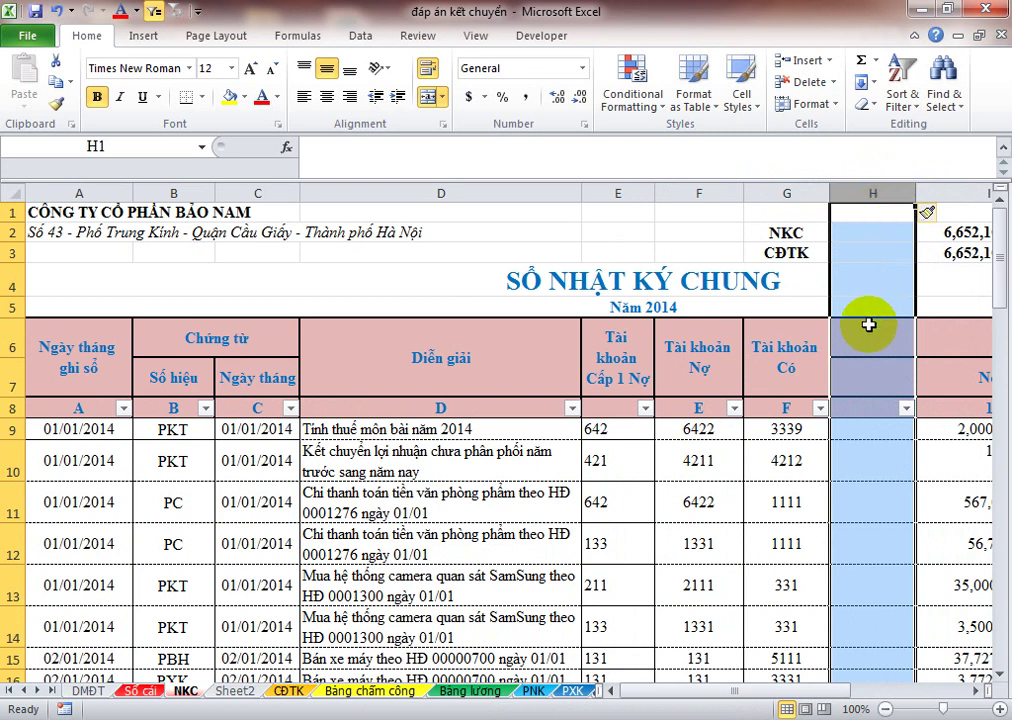
left_click(866, 350)
left_click_drag(866, 352, 866, 372)
key("alt+h")
key("m")
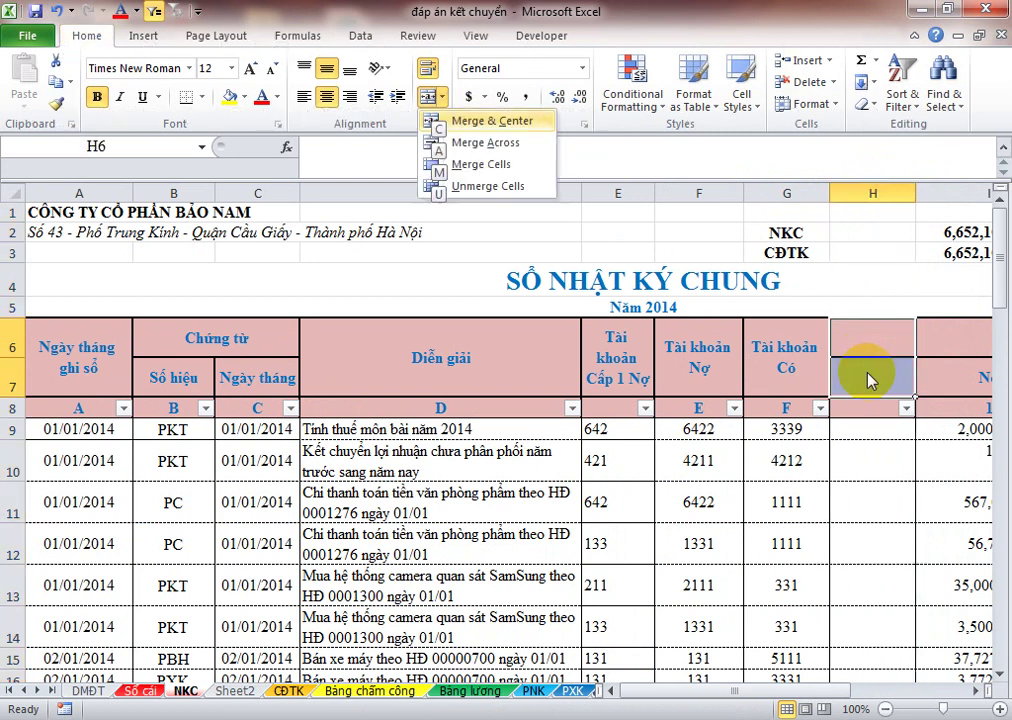
key("c")
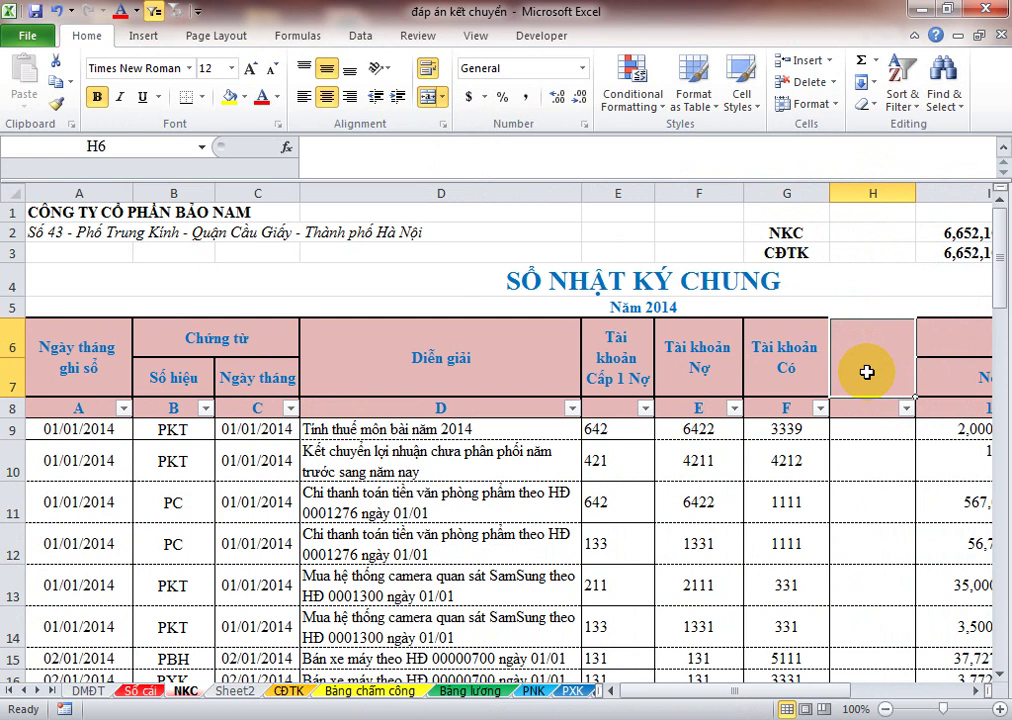
Step: Enter the heading "Tài khoản cấp 1 Có" in the merged header cell H6
type("Tài khoản")
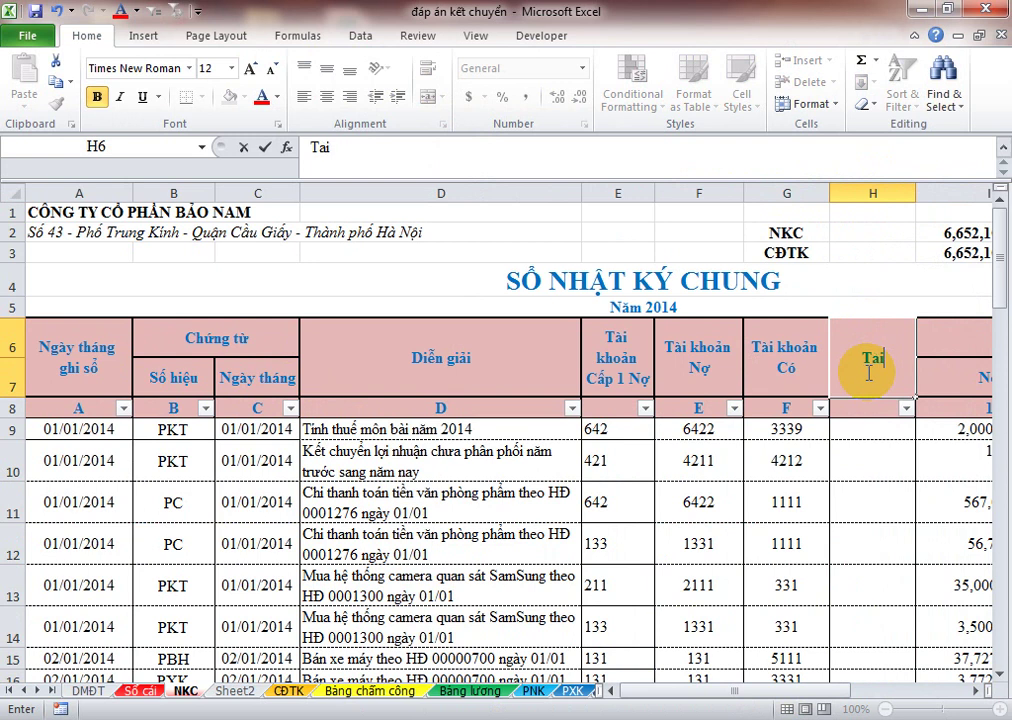
type(" cấp ")
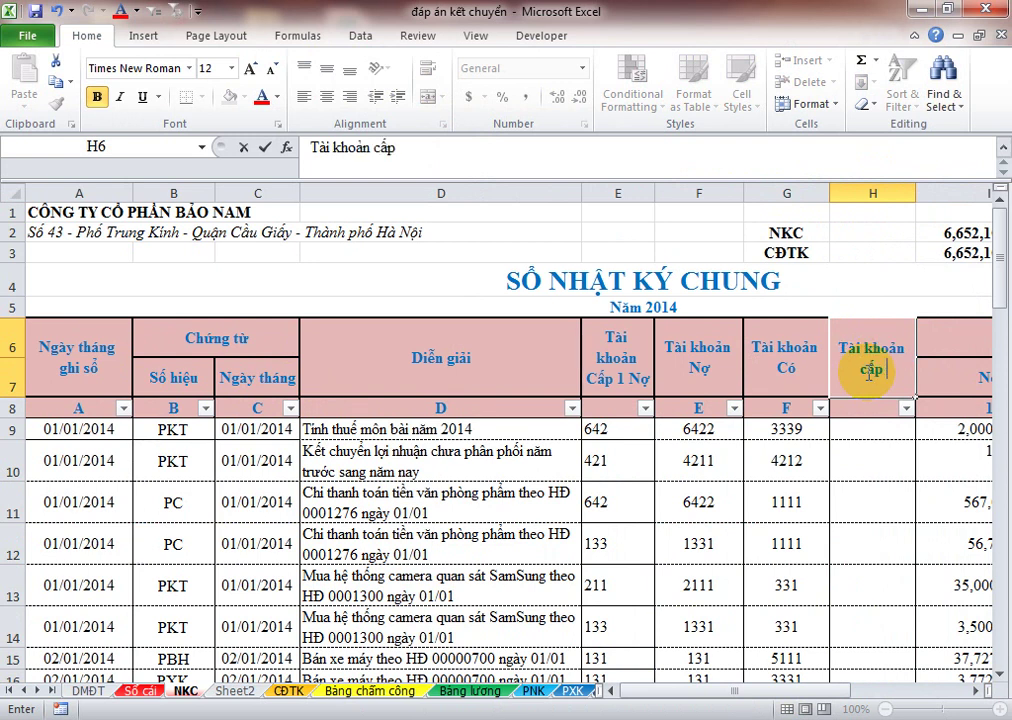
type("1 Có")
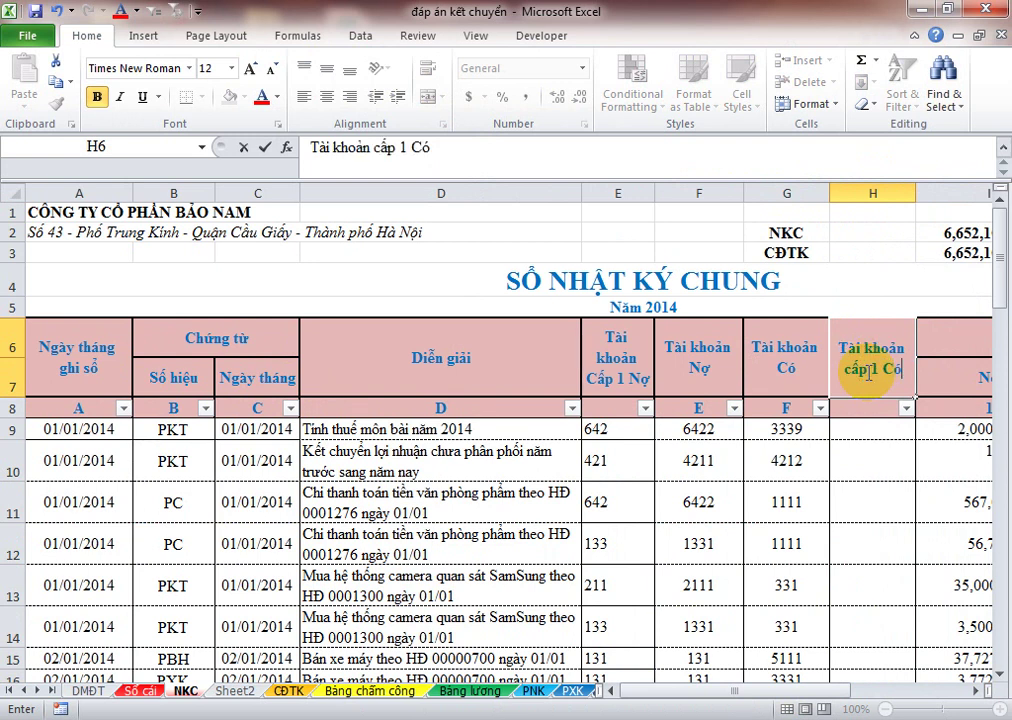
key("Return")
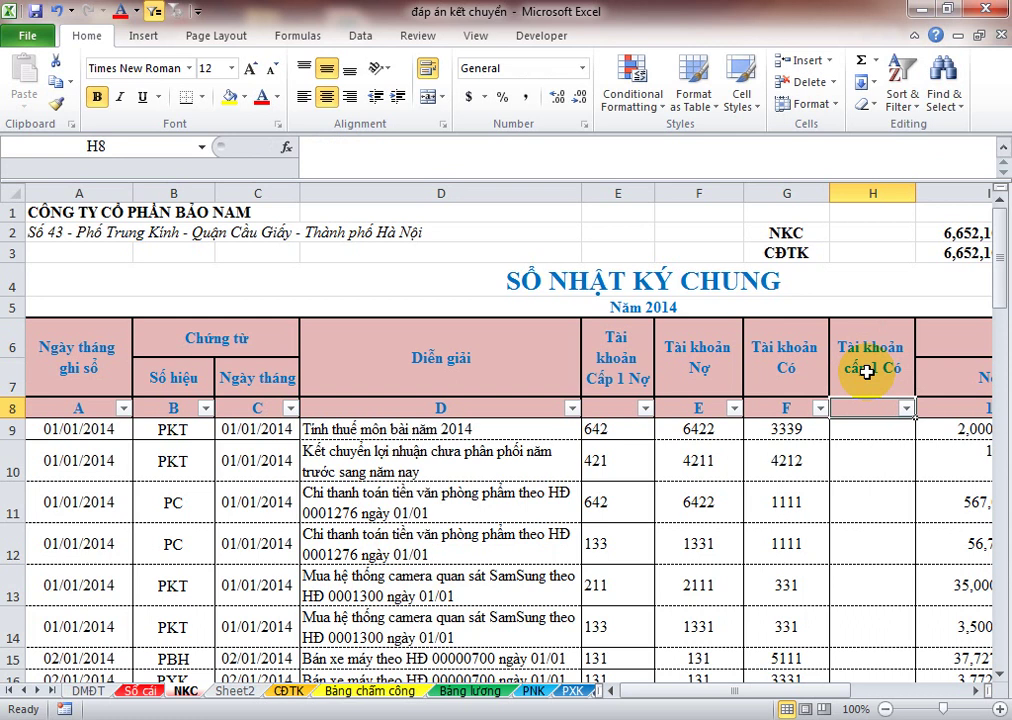
Step: Enter the formula =VALUE(LEFT(G9,3)) in cell H9 of the "Tài khoản cấp 1 Có" column
key("Down")
key("Down")
key("Up")
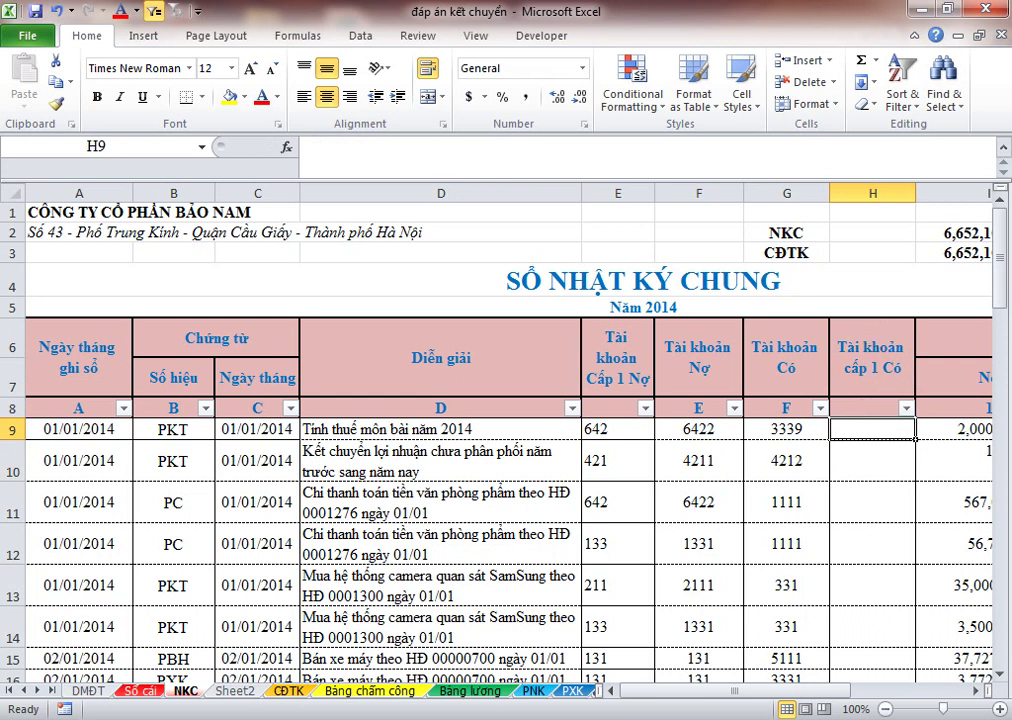
type("=")
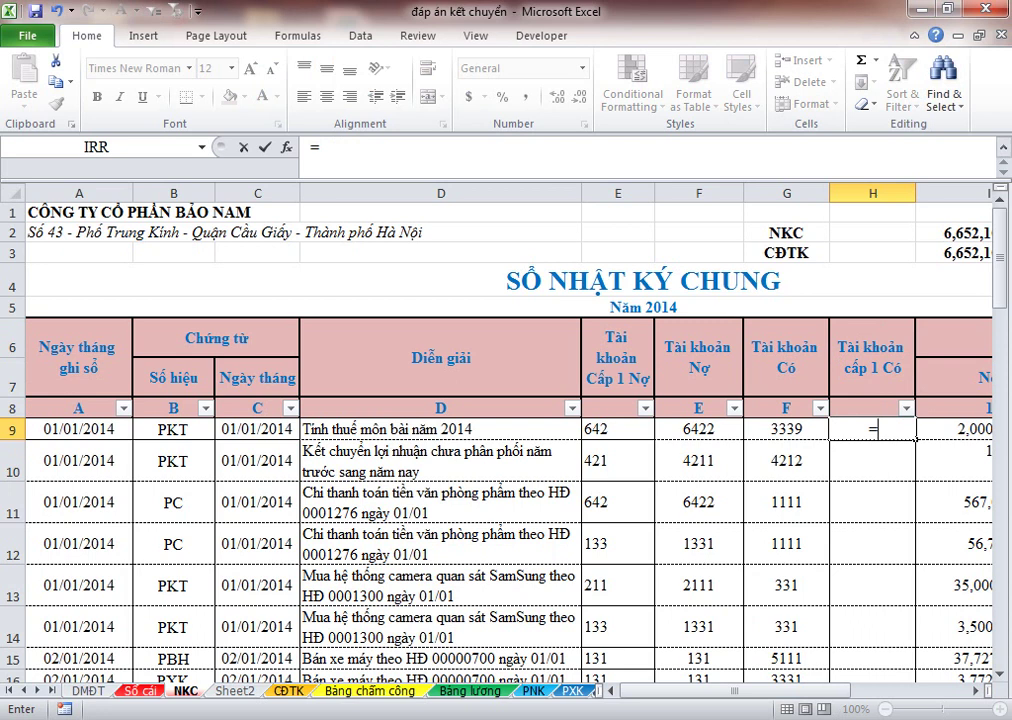
type("va")
key("Tab")
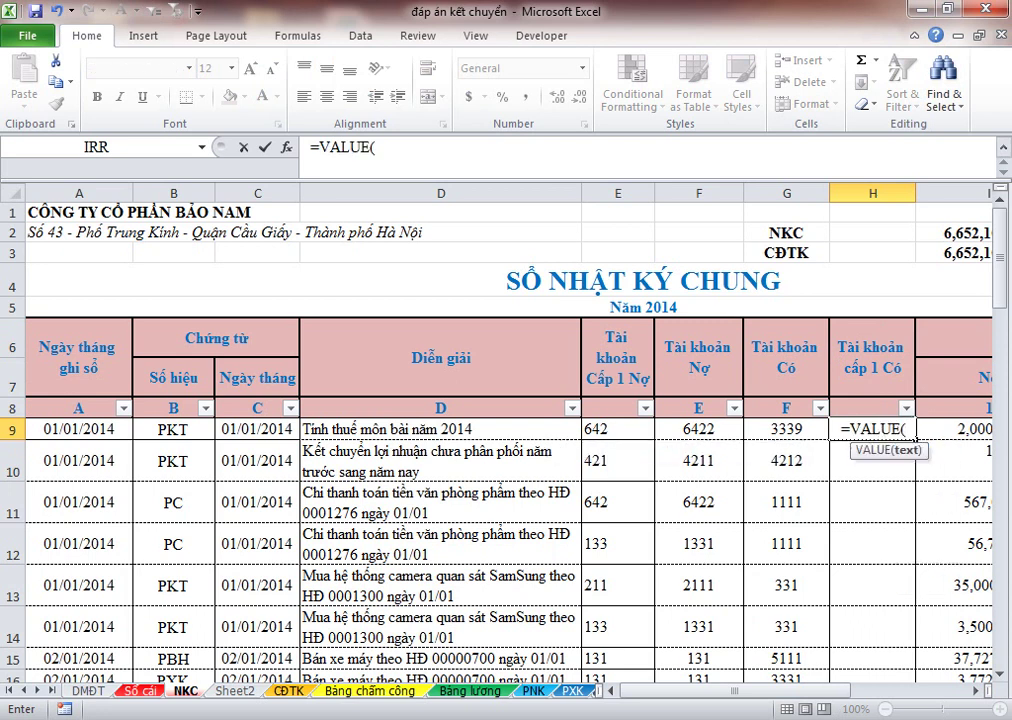
type("le")
key("Tab")
key("Left")
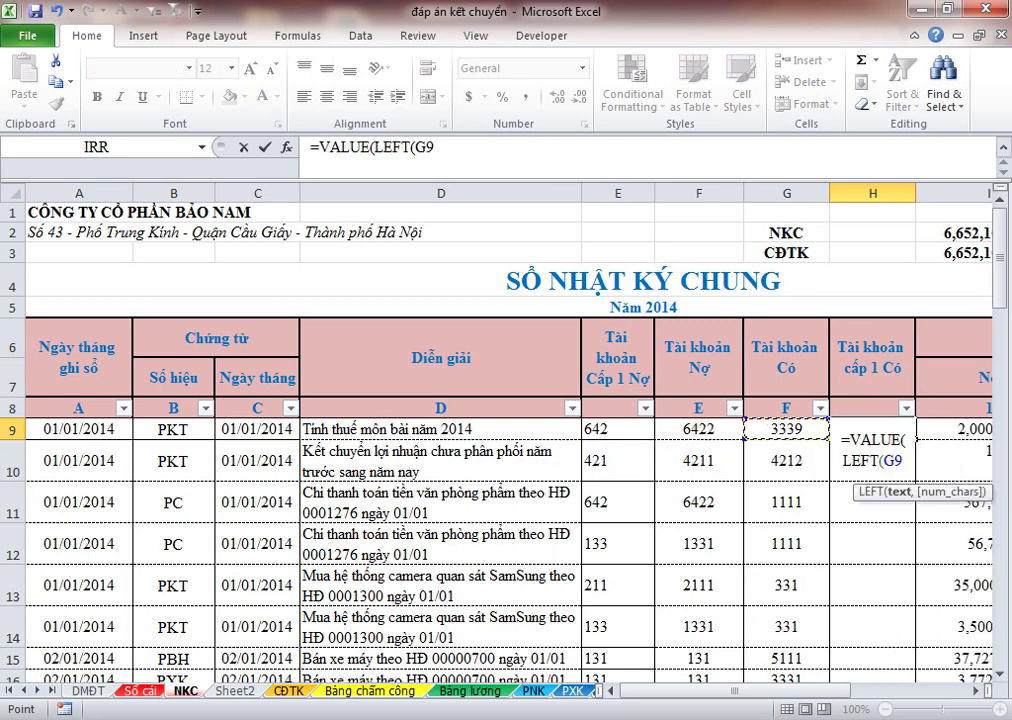
type(",3)")
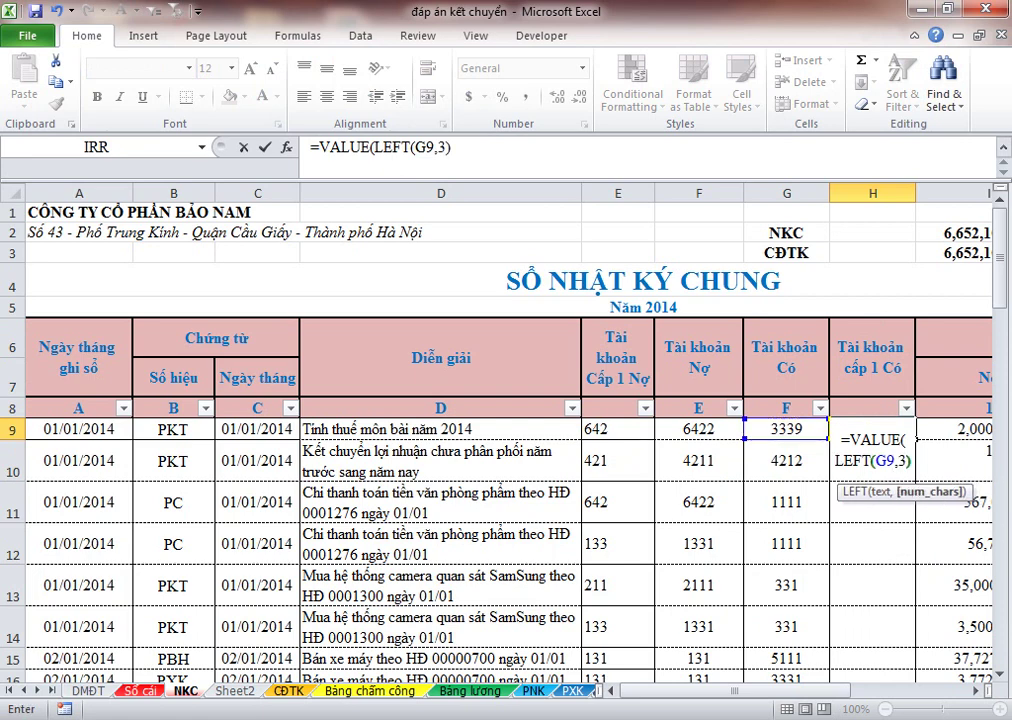
type(")")
key("Return")
Step: Fill the H9 formula down through H89, the last entry row above "Tổng cộng", and return to the column's header
left_click_drag(872, 428, 895, 482)
key("ctrl+d")
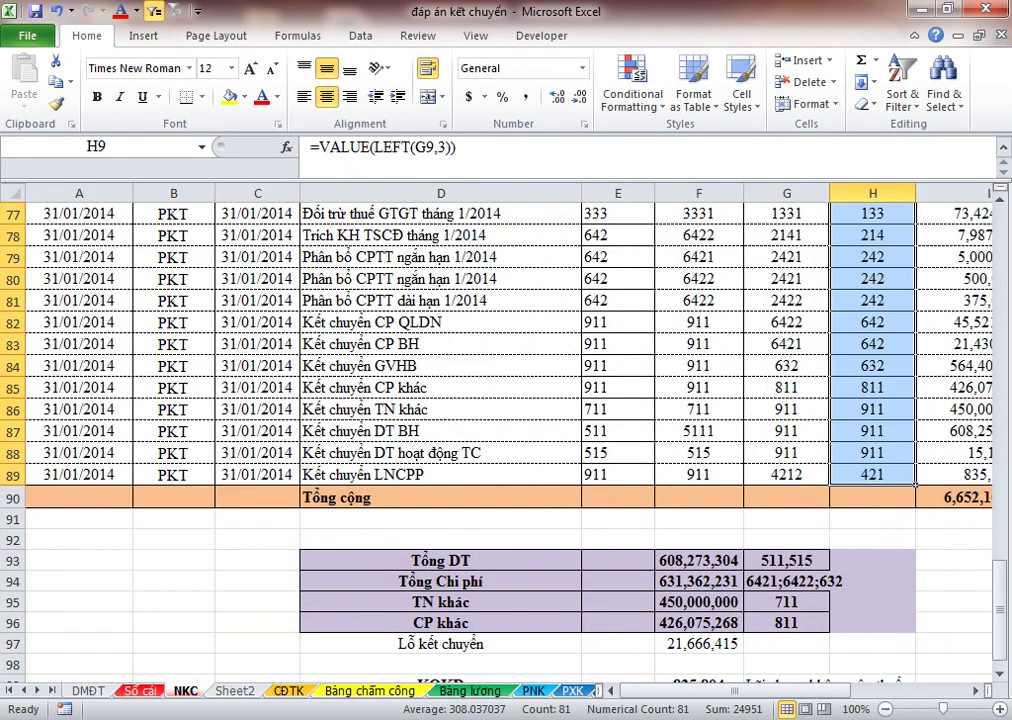
key("Up")
key("Up")
key("Up")
left_click(872, 263)
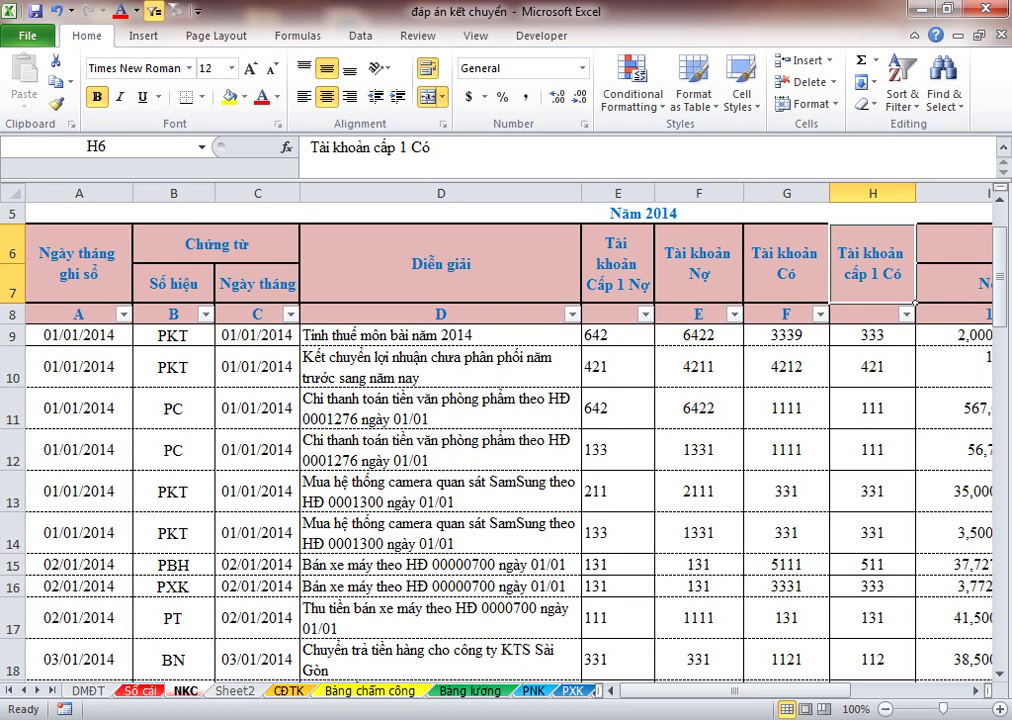
scroll(578, 550, "up", 1)
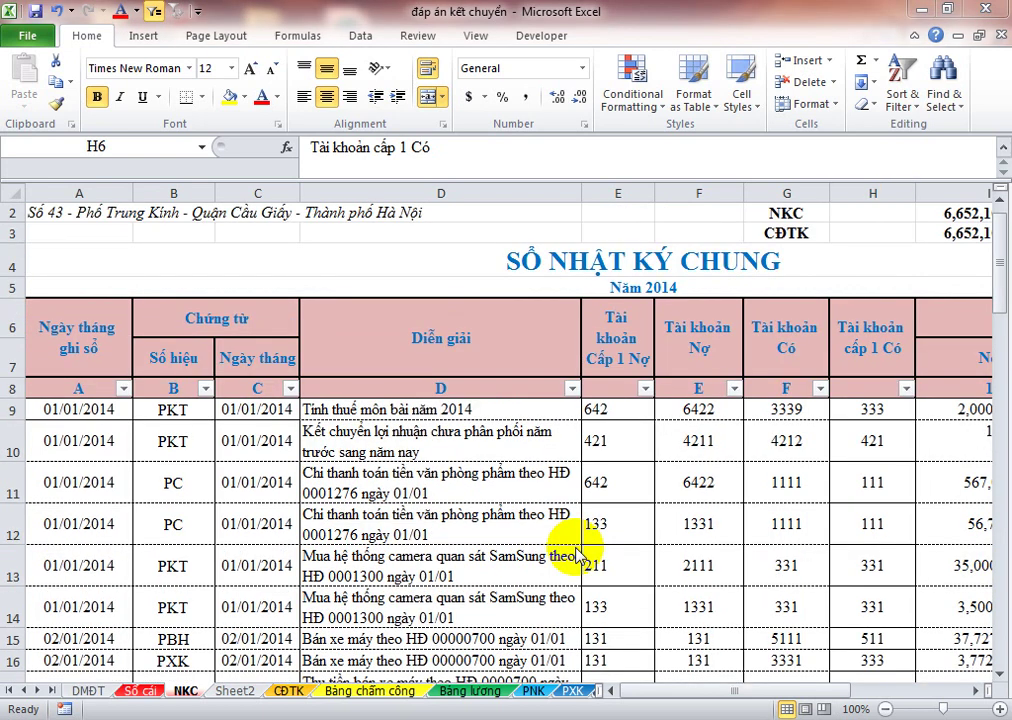
Step: On the "Sổ cái" sheet, choose account 111 from the "Mã TK" dropdown in D6
left_click(390, 449)
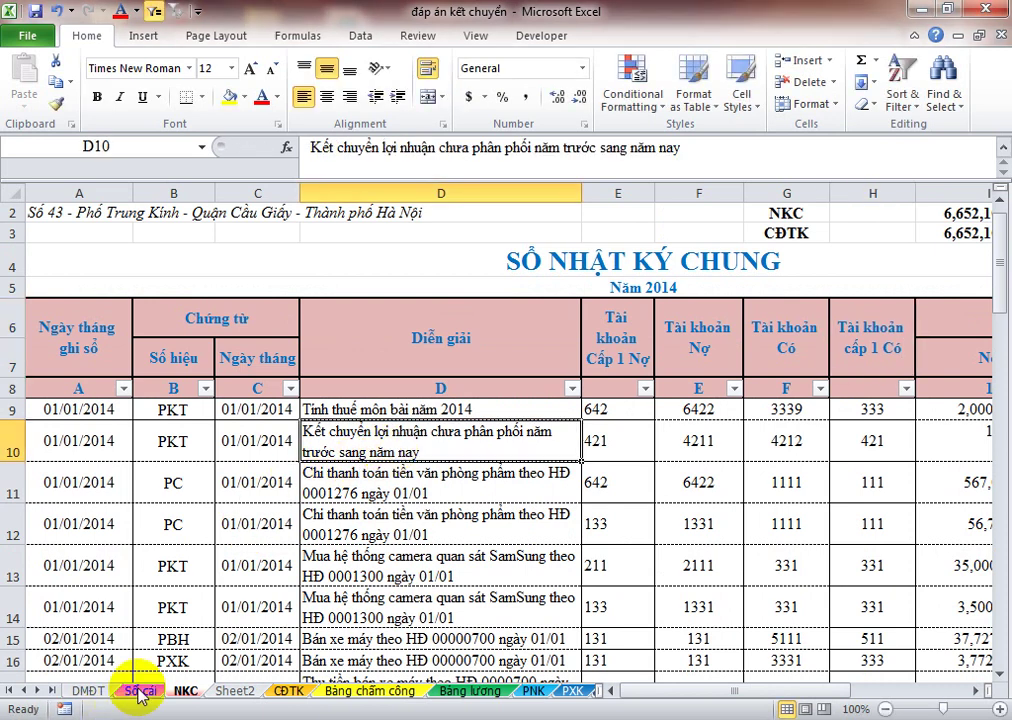
left_click(140, 690)
key("alt+Down")
key("Up")
key("Up")
key("Up")
key("Up")
key("Up")
key("Up")
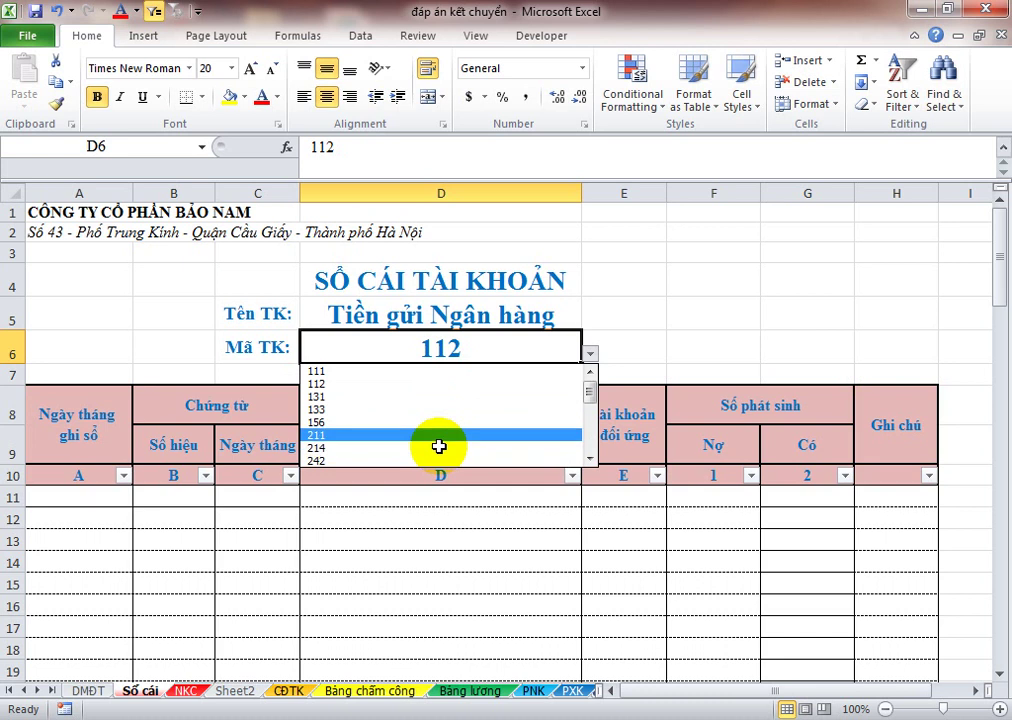
key("Return")
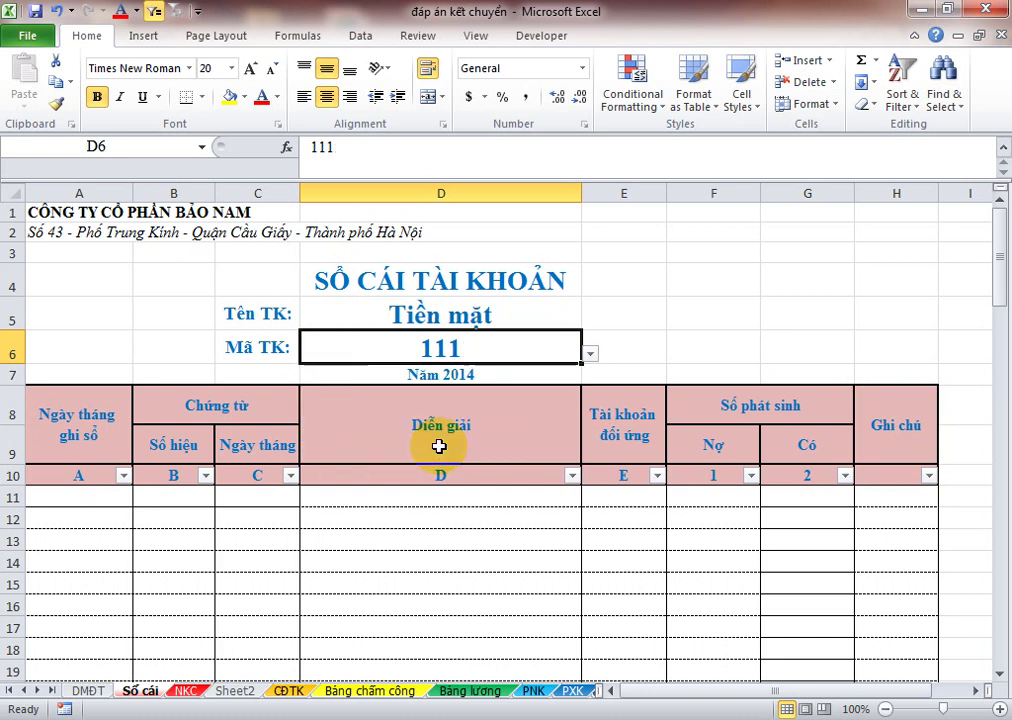
Step: Compare the level-1 account columns of the first NKC entries with the "Tài khoản đối ứng" column on "Sổ cái"
left_click(203, 690)
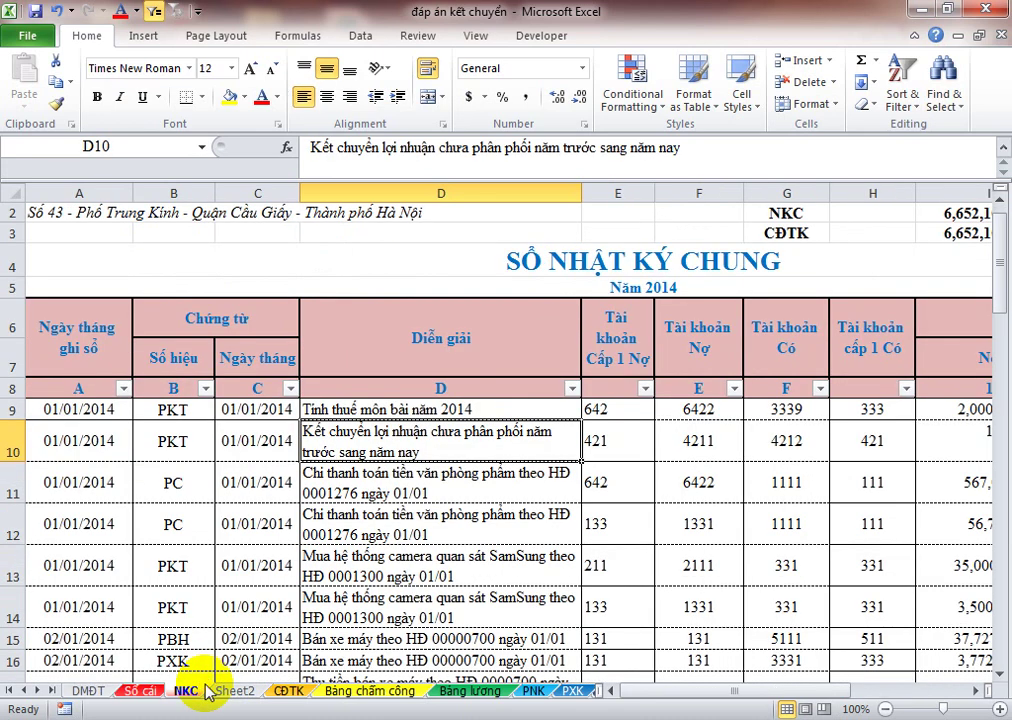
left_click(595, 407)
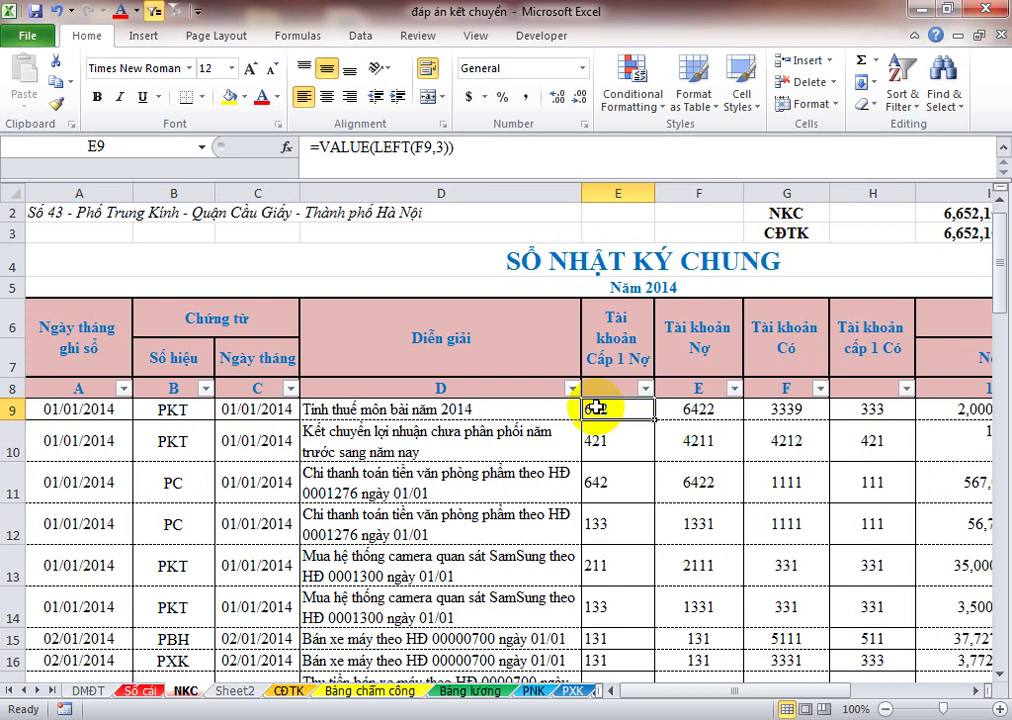
key("Down")
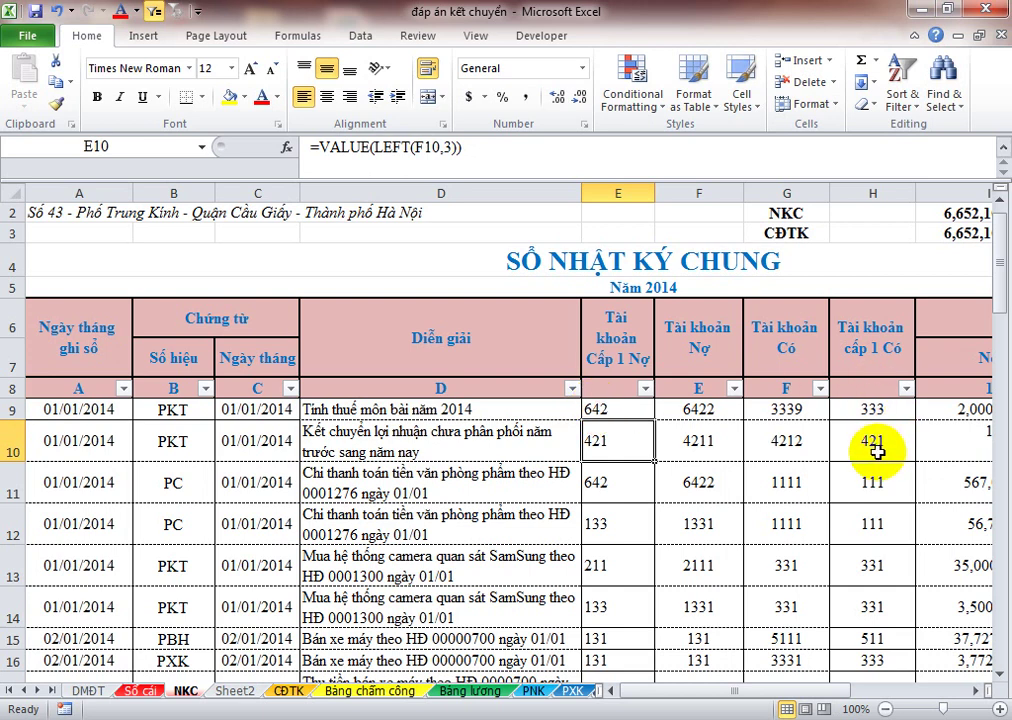
left_click(620, 405)
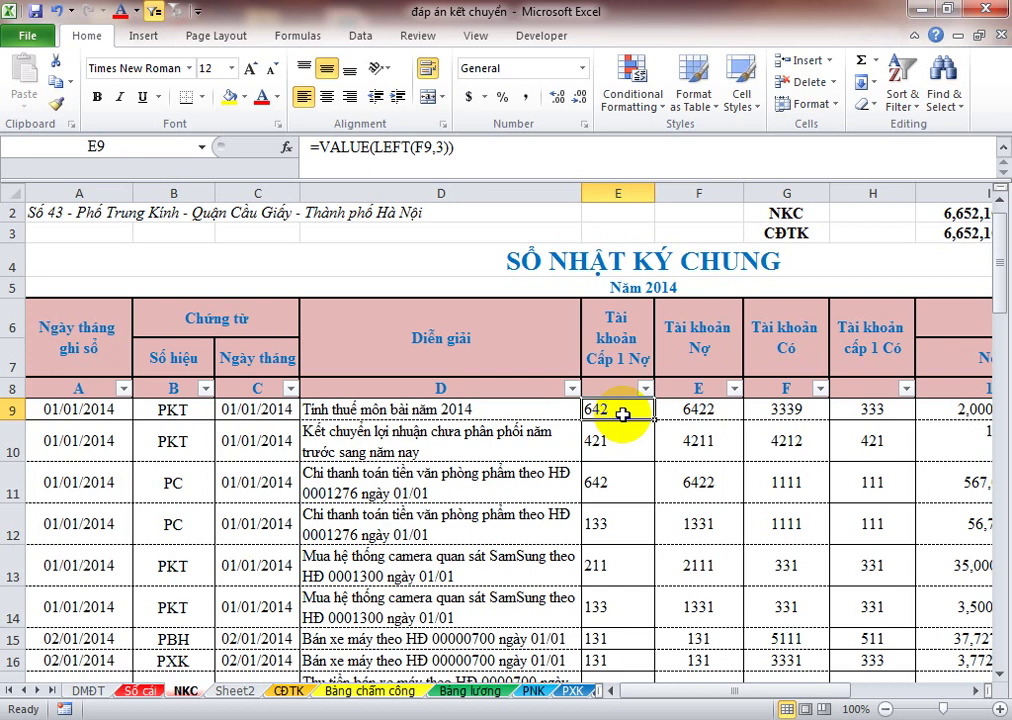
left_click(150, 690)
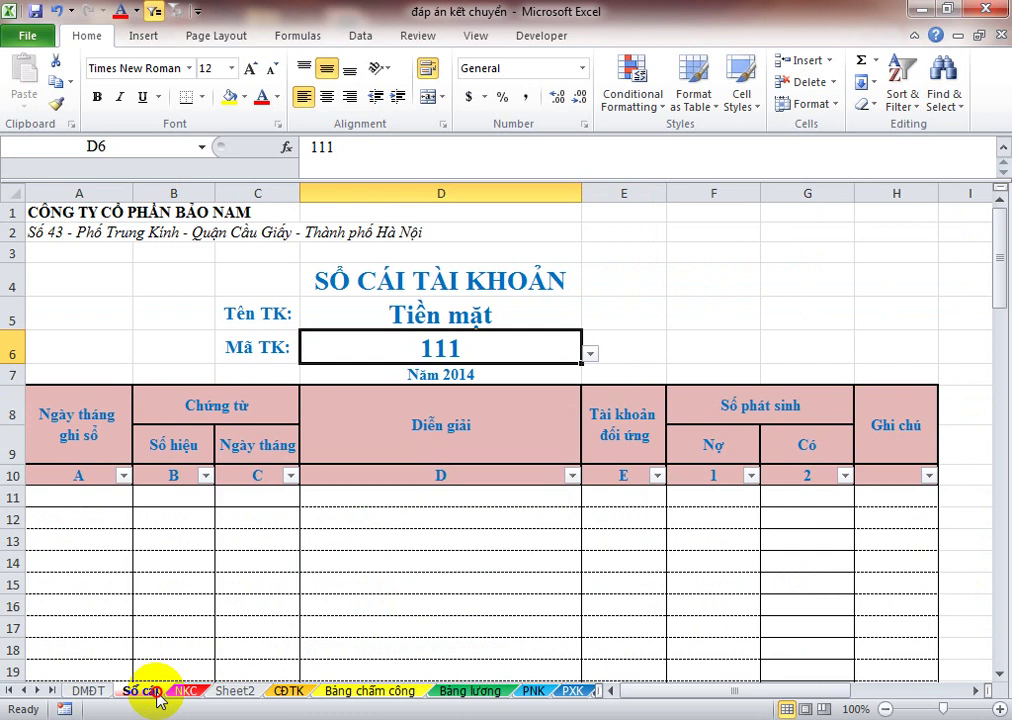
left_click(622, 500)
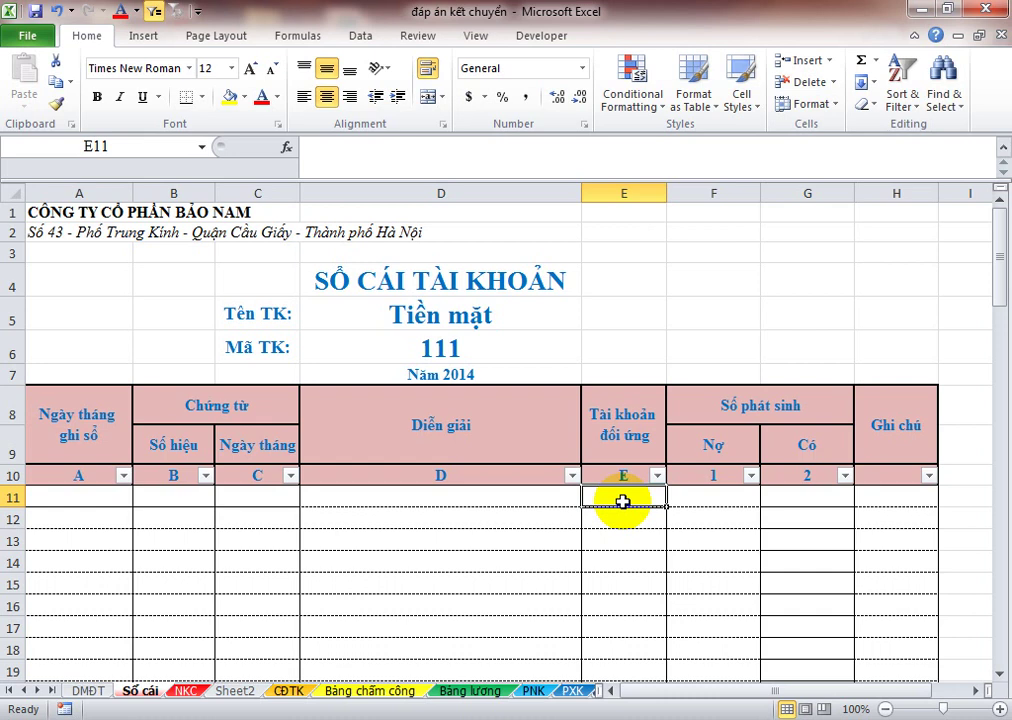
left_click(186, 690)
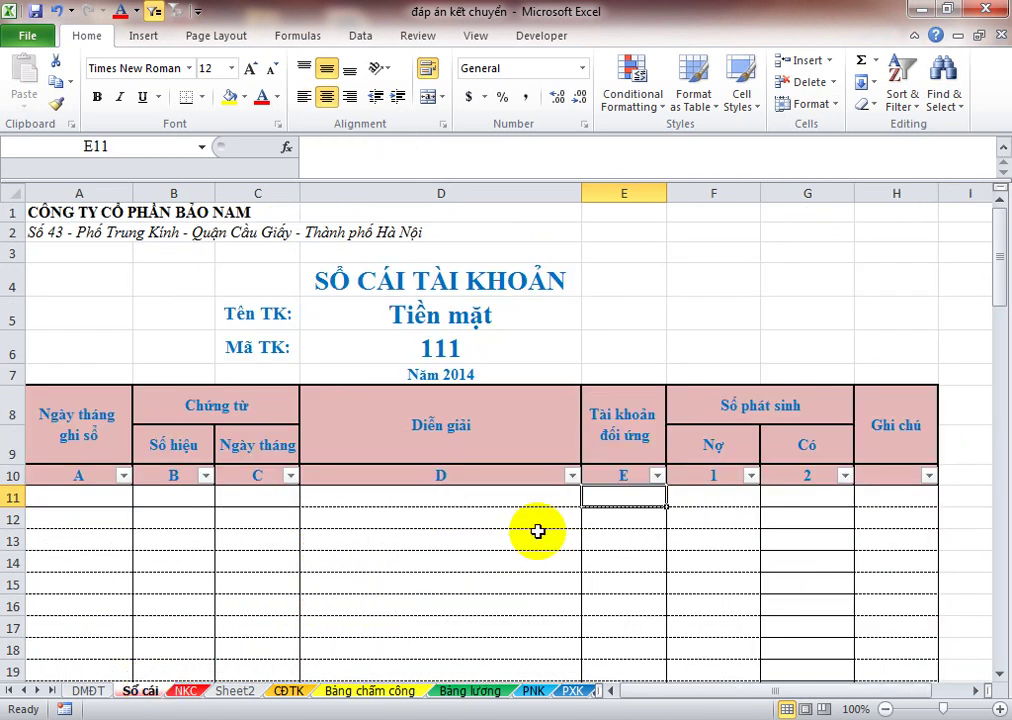
Step: In E11, begin an IF formula that tests $D$6 against NKC!E9 and returns NKC!G9 on a match
type("=if(")
key("Left")
key("Up")
key("Up")
key("Up")
key("Up")
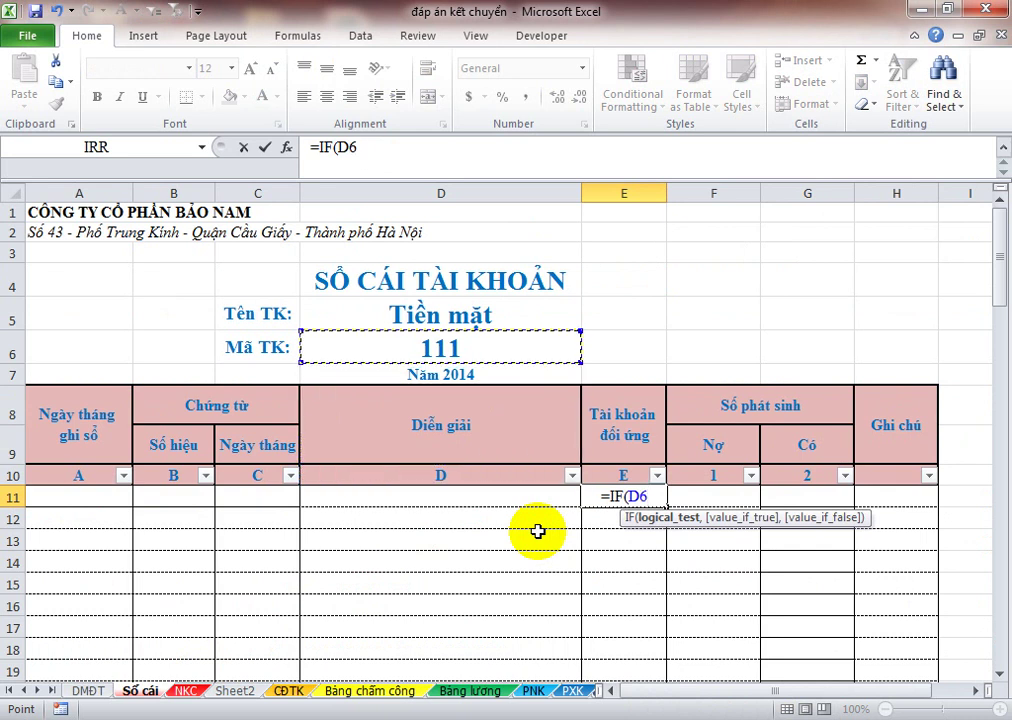
key("F4")
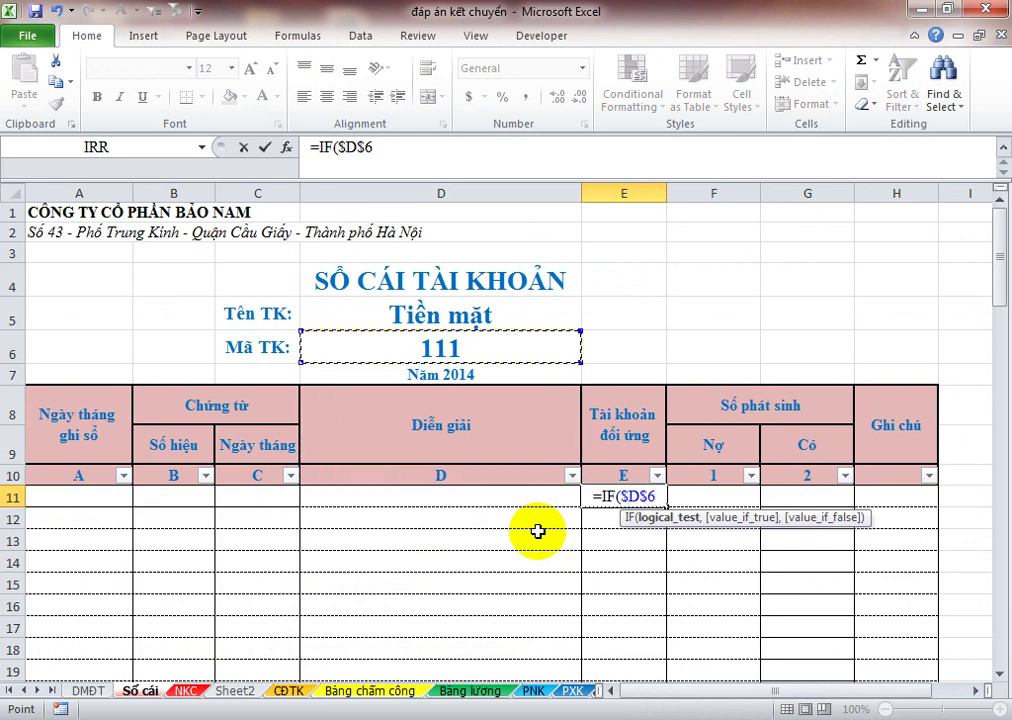
type("=")
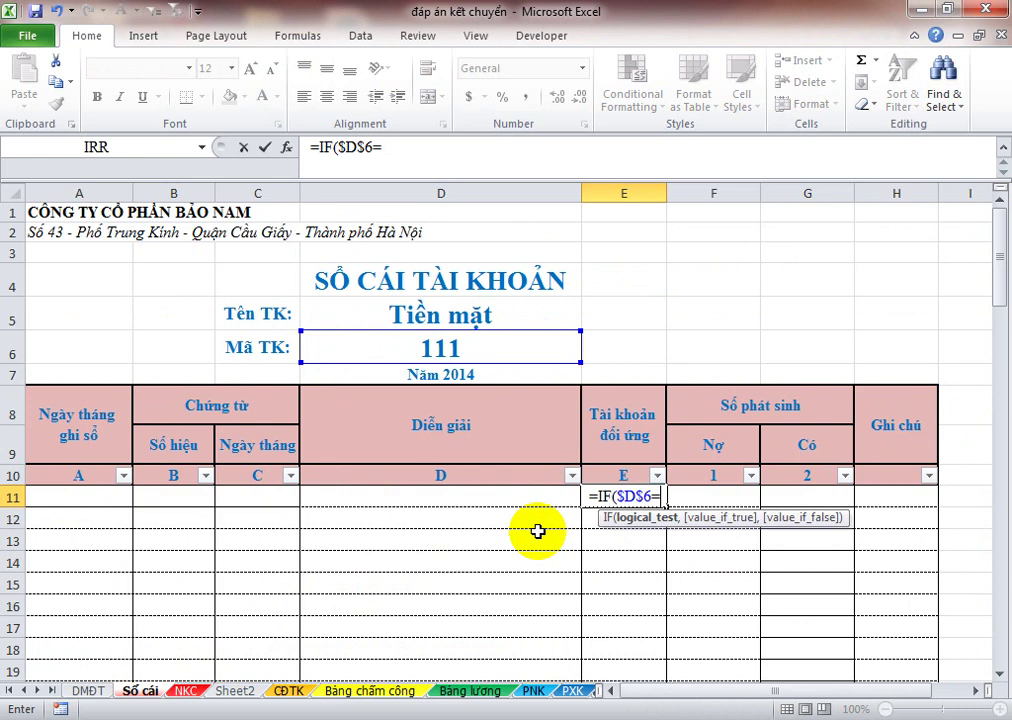
left_click(188, 691)
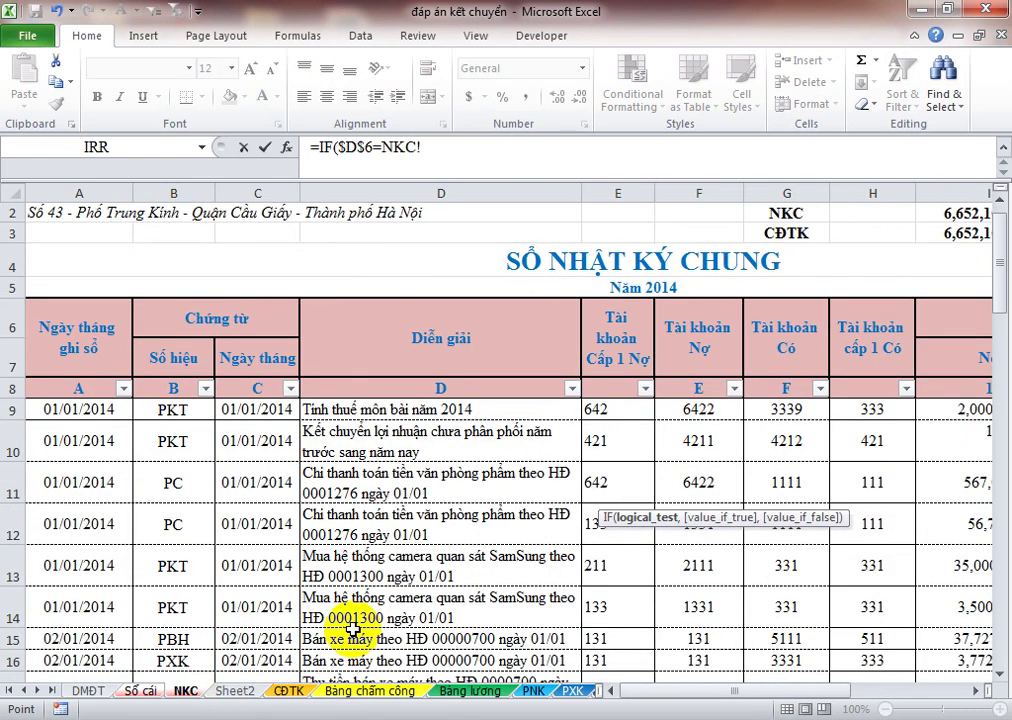
left_click(607, 413)
type(",")
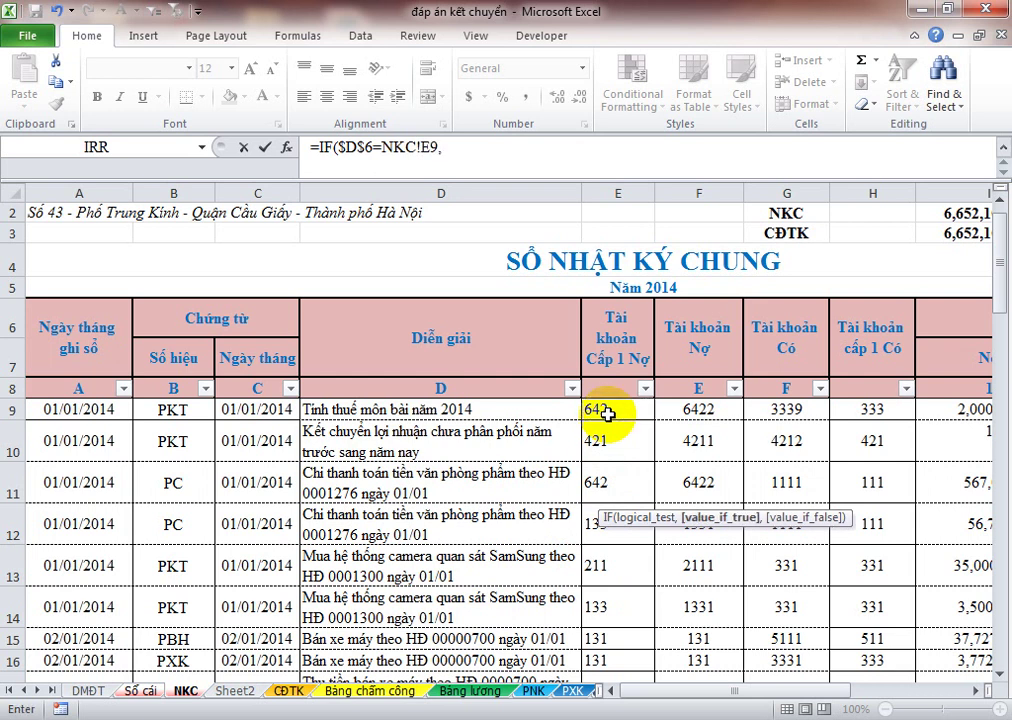
left_click(767, 409)
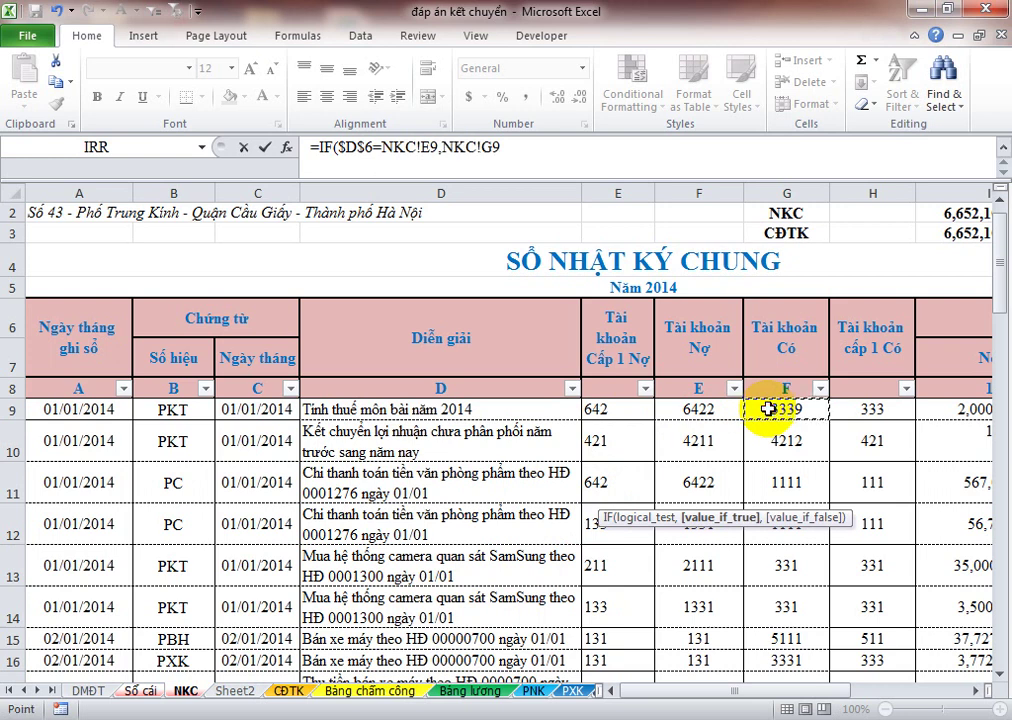
Step: Complete the E11 formula with a nested IF testing 'Sổ cái'!$D$6 against NKC!H9, returning NKC!F9 or otherwise ""
type(",if")
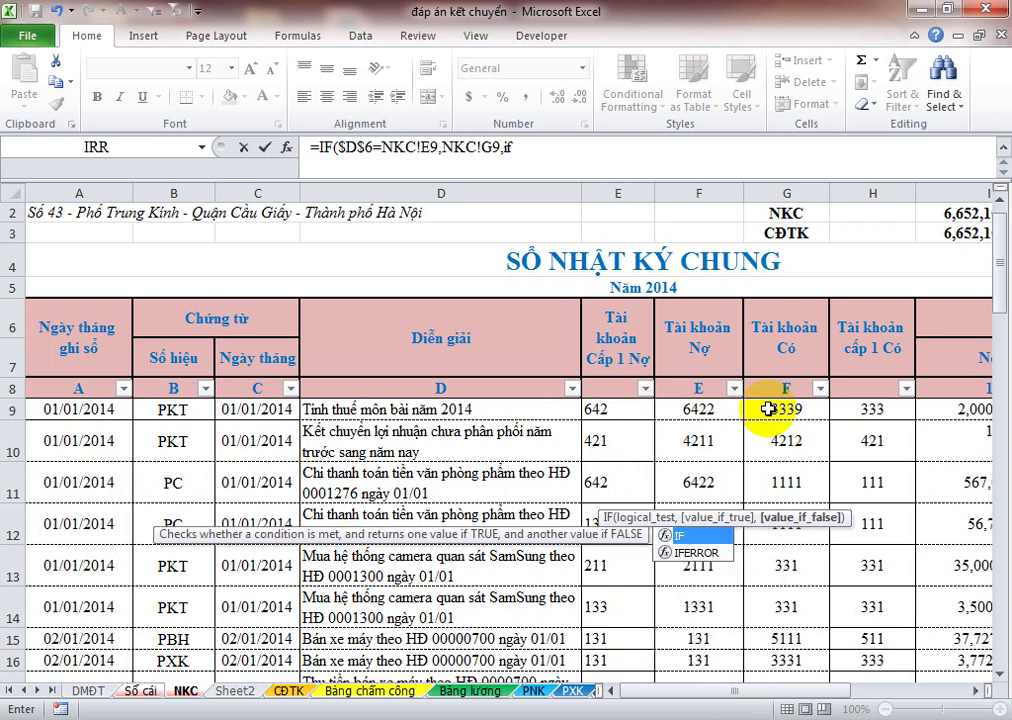
key("Tab")
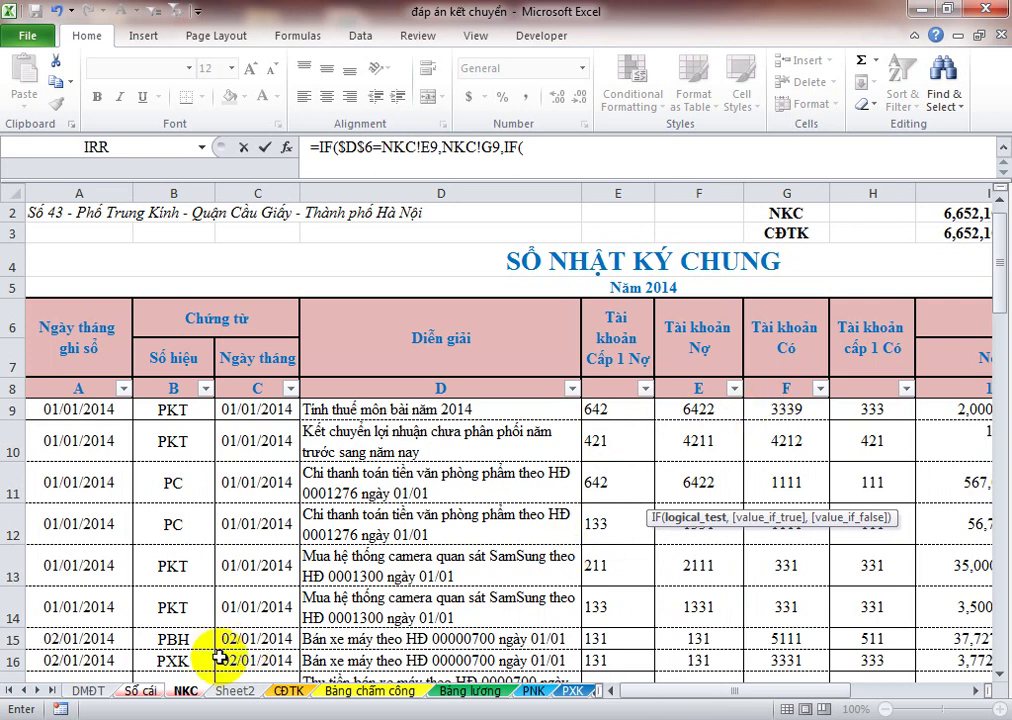
left_click(140, 690)
left_click(505, 350)
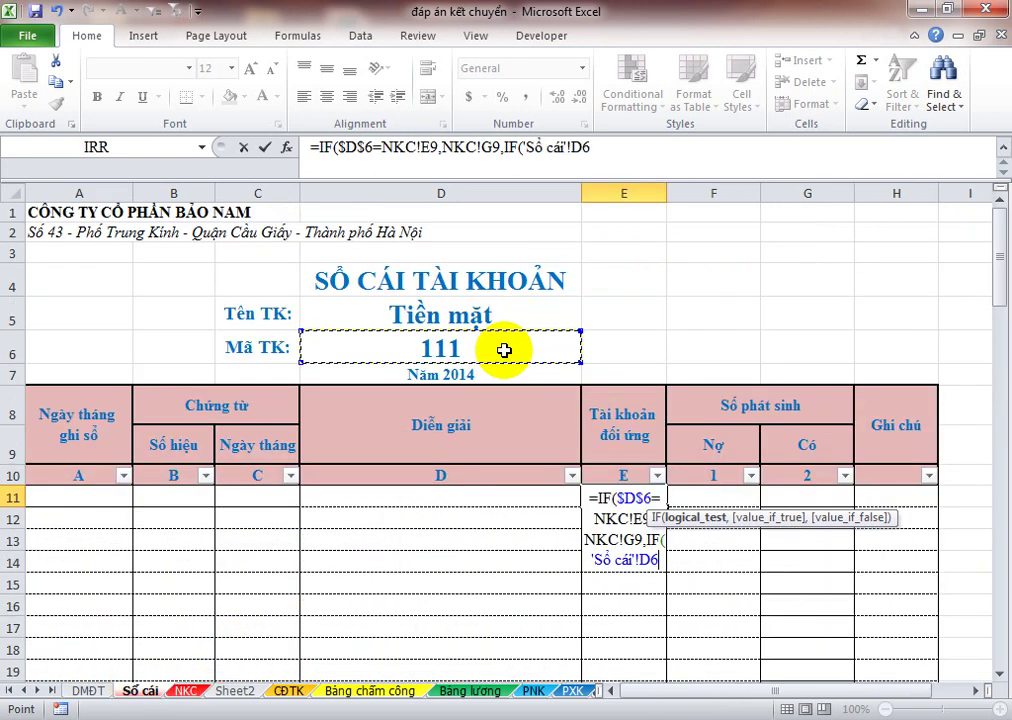
key("F4")
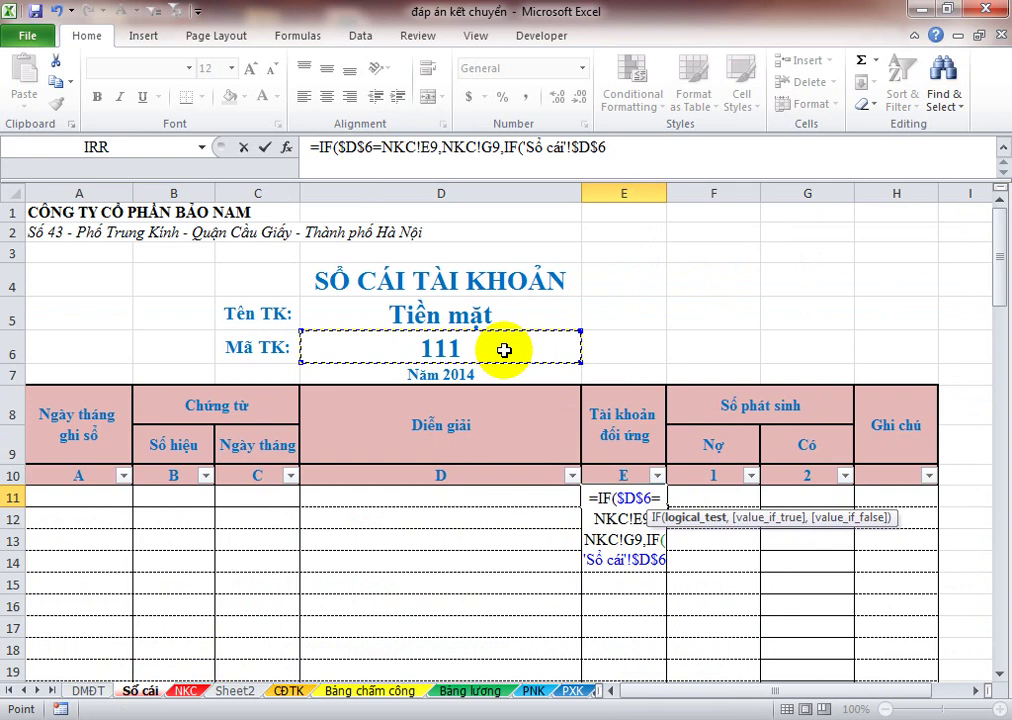
type("=")
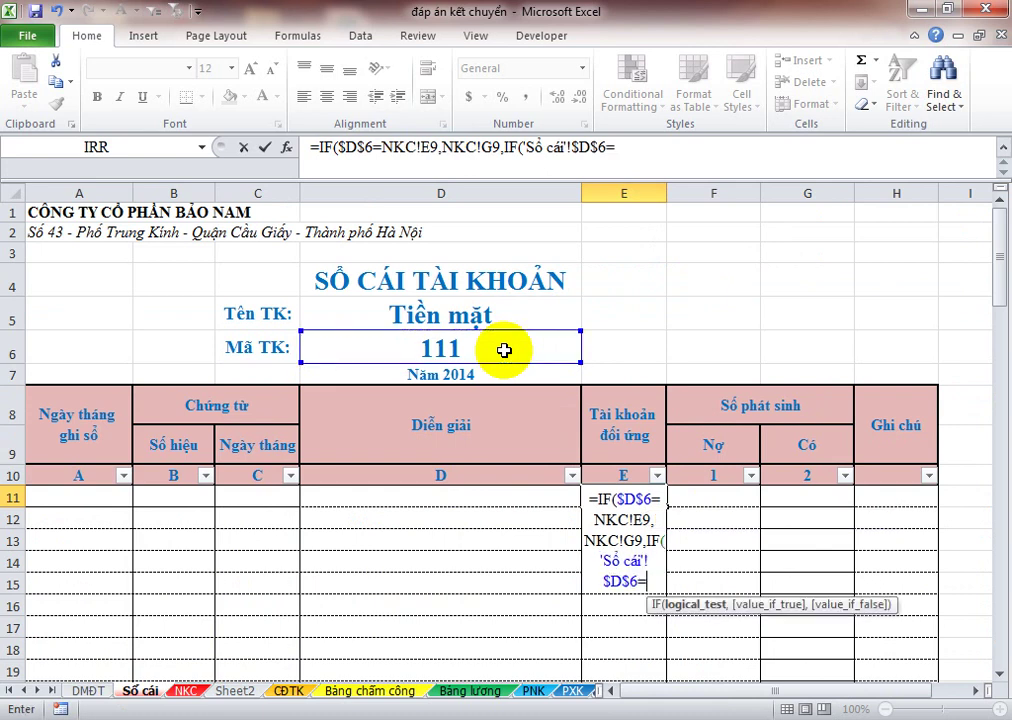
left_click(186, 690)
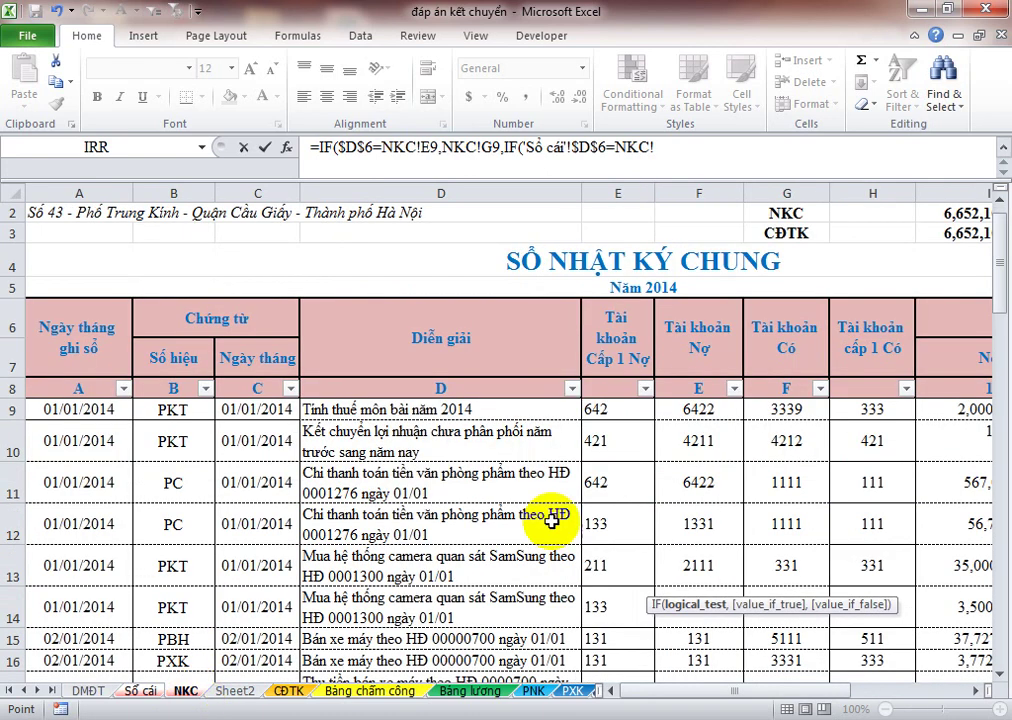
left_click(850, 408)
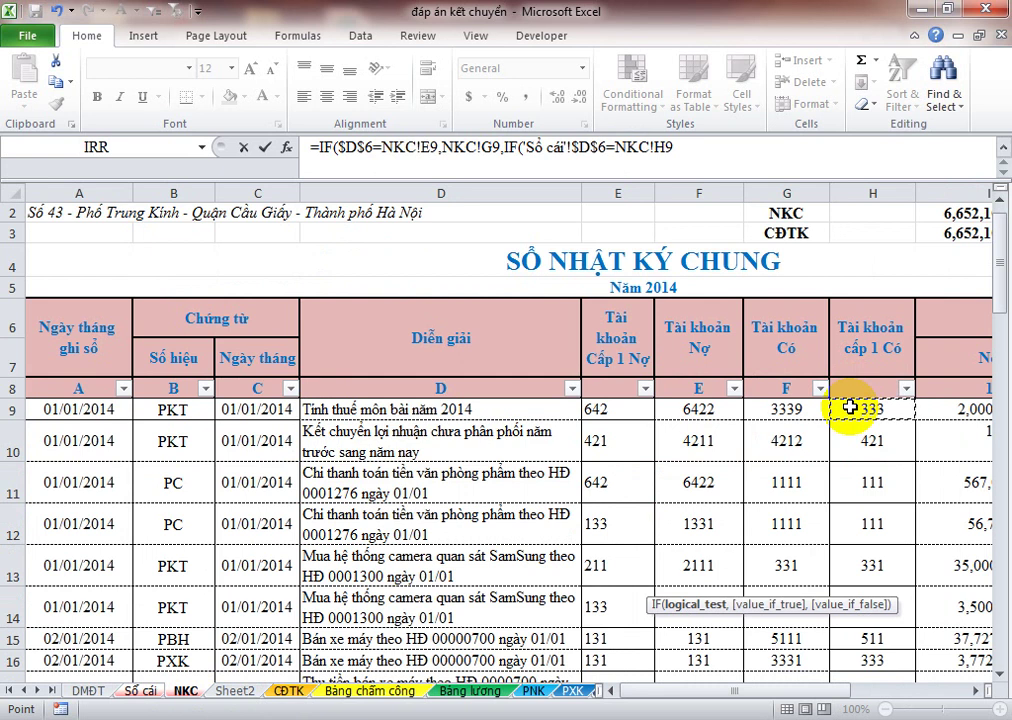
type(",")
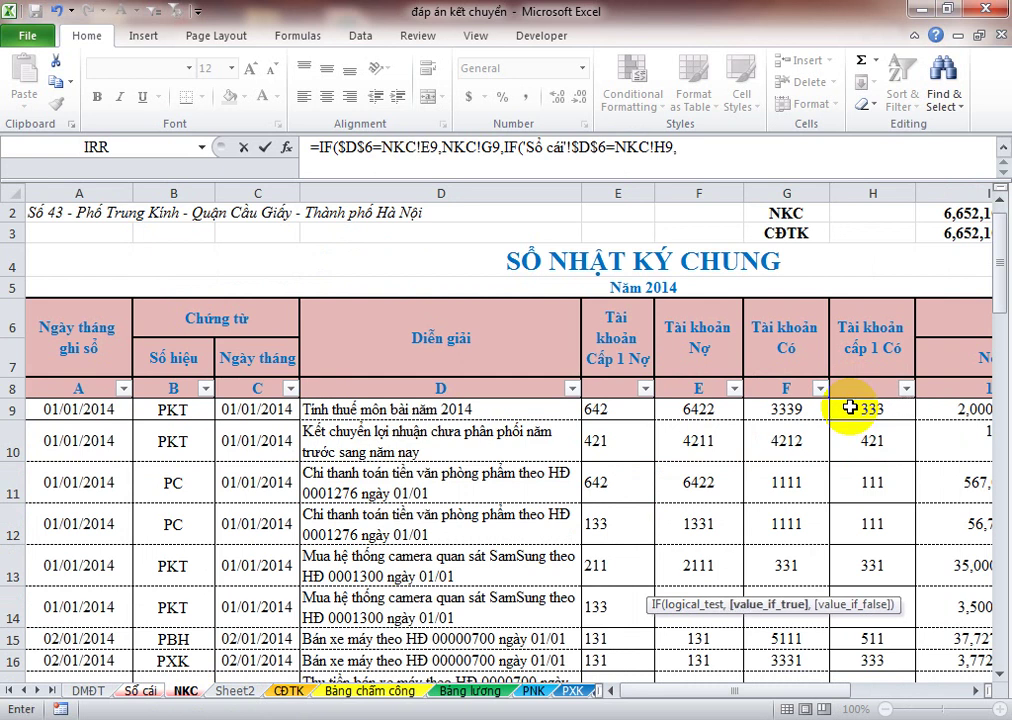
left_click(717, 409)
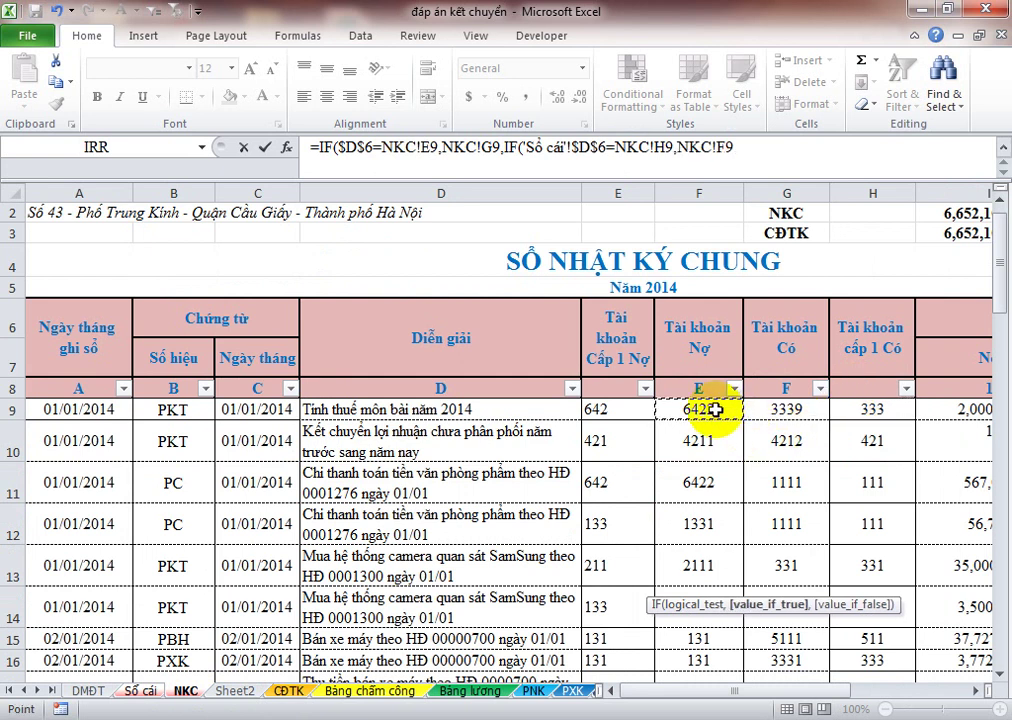
type(",\"\"")
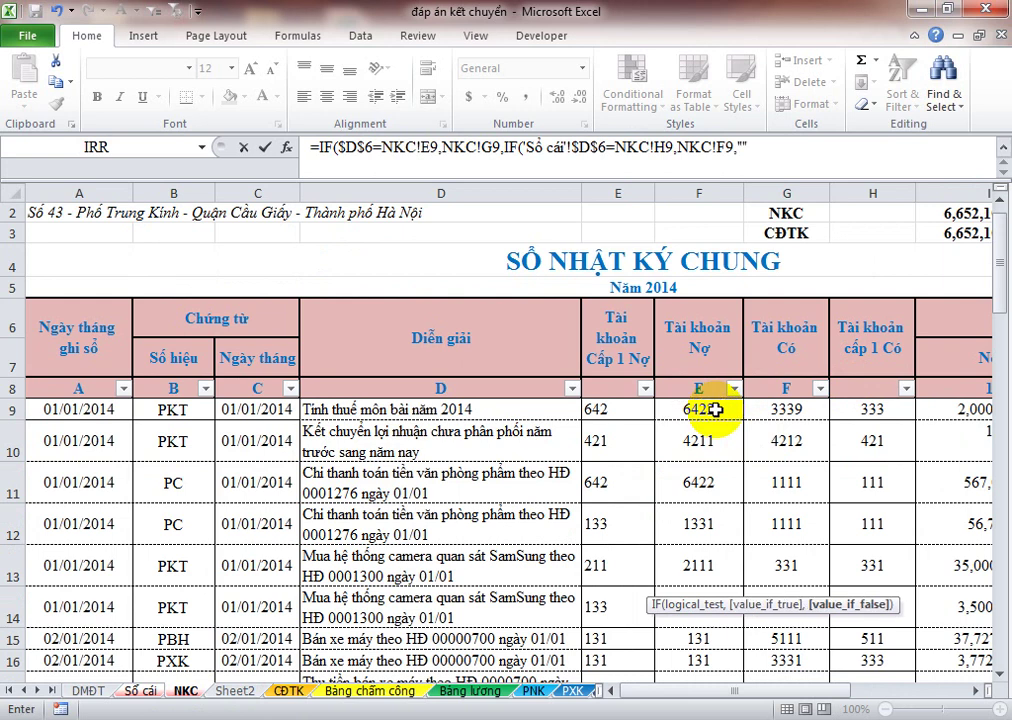
type(")")
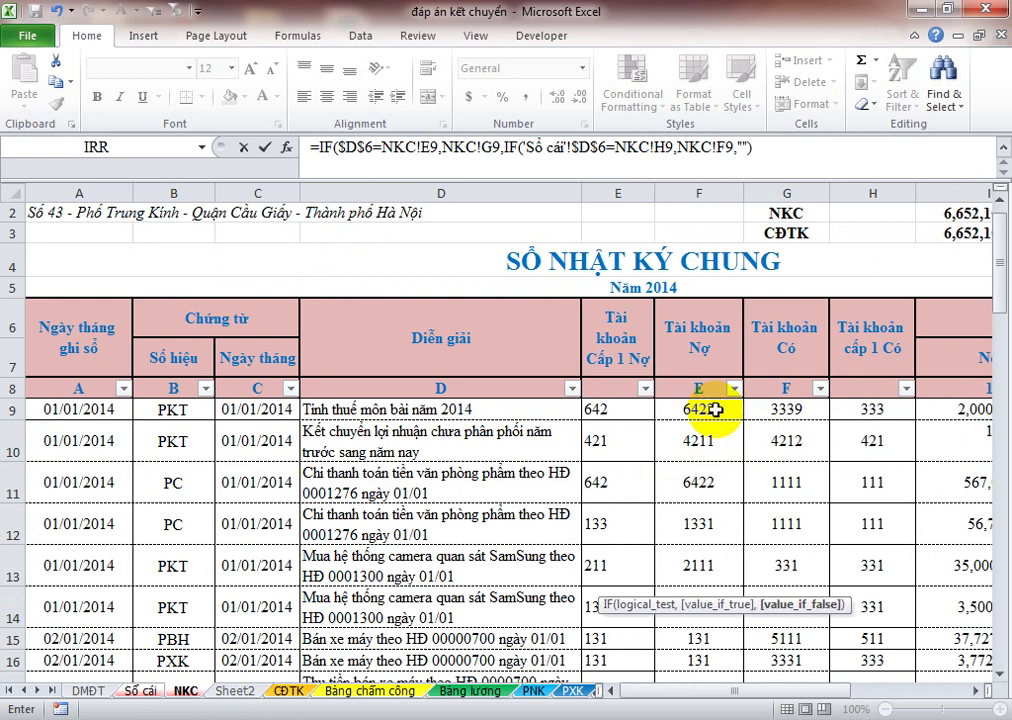
key("Return")
key("Return")
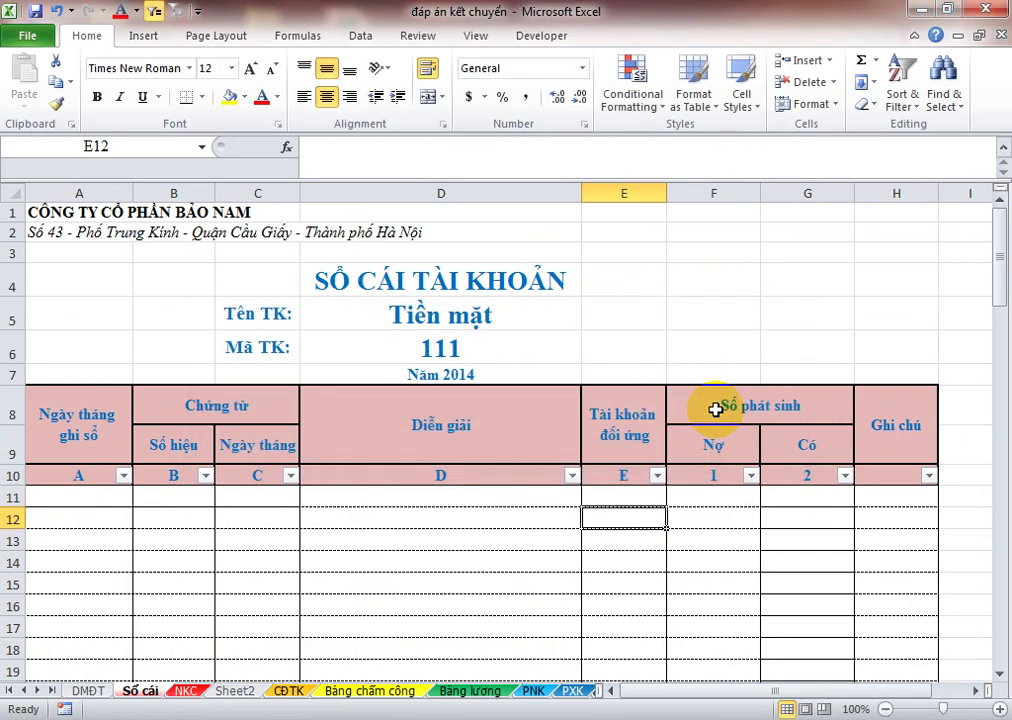
Step: Fill the E11 counterpart-account formula down through E91, just above the Tổng cộng row
key("Up")
key("shift+Down")
key("shift+Down")
key("shift+Down")
key("shift+Down")
key("shift+Down")
key("shift+Down")
key("shift+Down")
key("shift+Down")
key("shift+Down")
key("shift+Down")
key("shift+Down")
key("shift+Down")
key("shift+Down")
key("shift+Down")
key("shift+Down")
key("shift+Down")
key("shift+Down")
key("shift+Down")
key("shift+Down")
key("shift+Down")
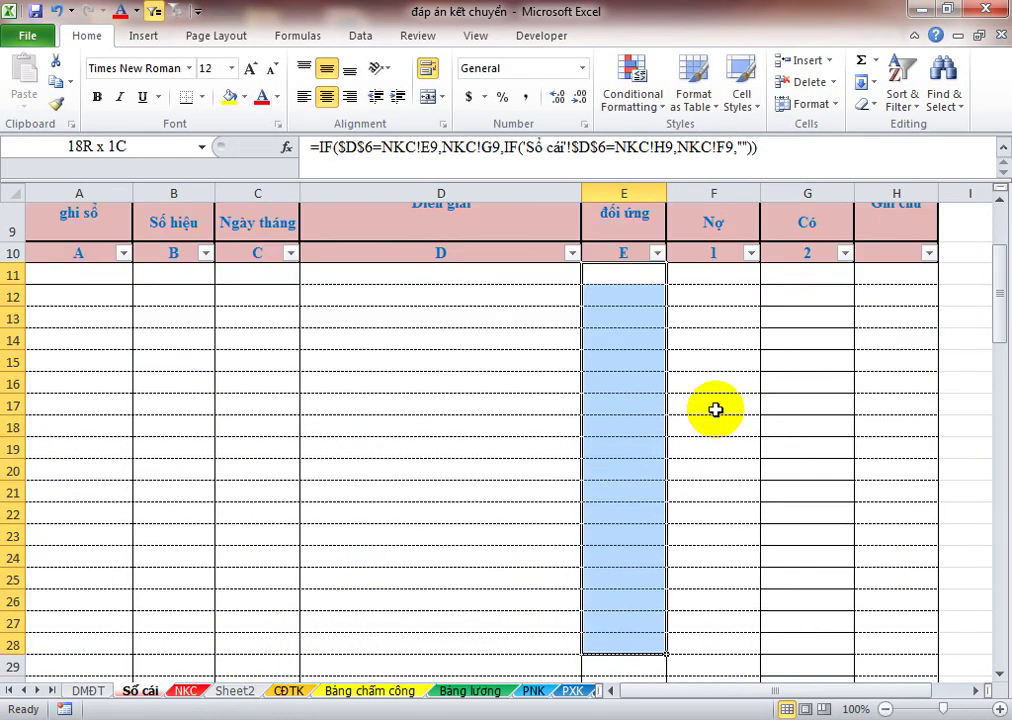
key("shift+Down")
key("shift+Down")
key("shift+Down")
key("shift+Down")
key("shift+Down")
key("shift+Down")
key("shift+Down")
key("shift+Down")
key("shift+Down")
key("shift+Down")
key("shift+Down")
key("shift+Down")
key("shift+Down")
key("shift+Down")
key("shift+Down")
key("shift+Down")
key("shift+Down")
key("shift+Down")
key("shift+Down")
key("shift+Down")
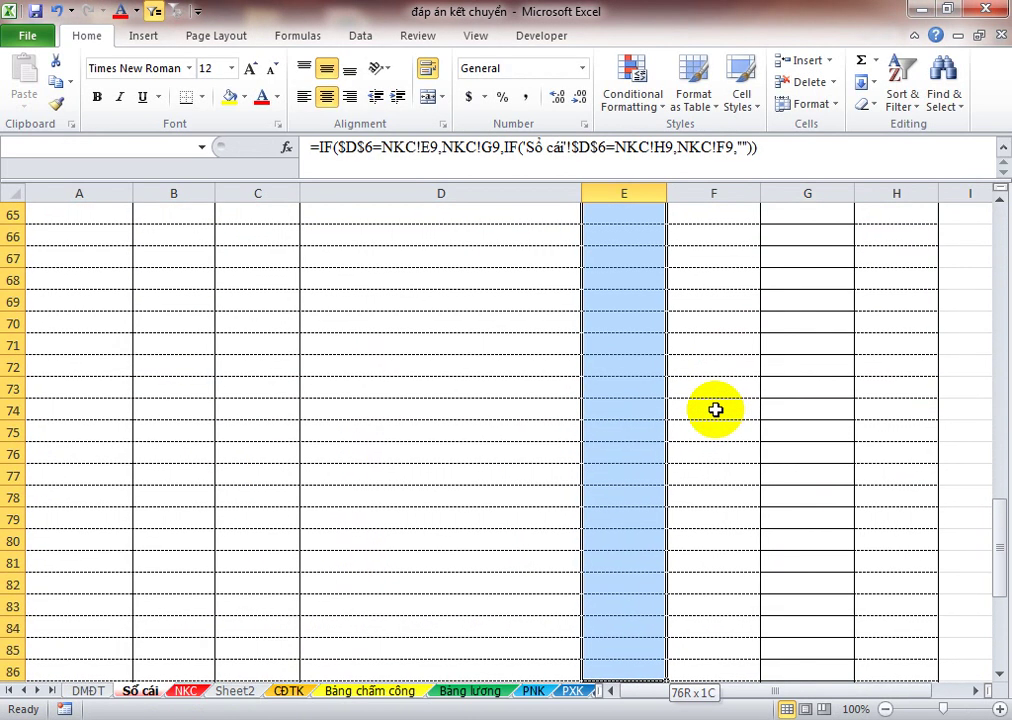
key("shift+Up")
key("shift+Up")
key("shift+Up")
key("shift+Up")
key("shift+Up")
key("shift+Up")
key("shift+Up")
key("shift+Up")
key("shift+Up")
key("shift+Up")
key("shift+Up")
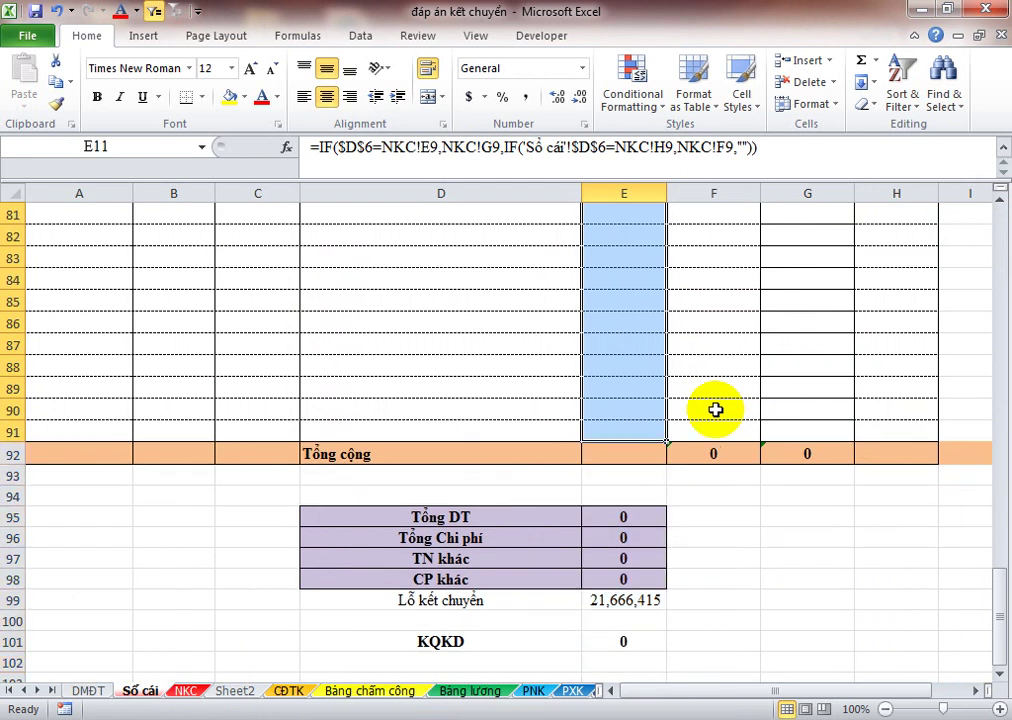
key("ctrl+Up")
Step: Examine the filled formulas and counterpart accounts in the first rows of the Tài khoản đối ứng column
key("Down")
key("Down")
key("Down")
key("Down")
key("Down")
key("Down")
key("Down")
key("Down")
key("Down")
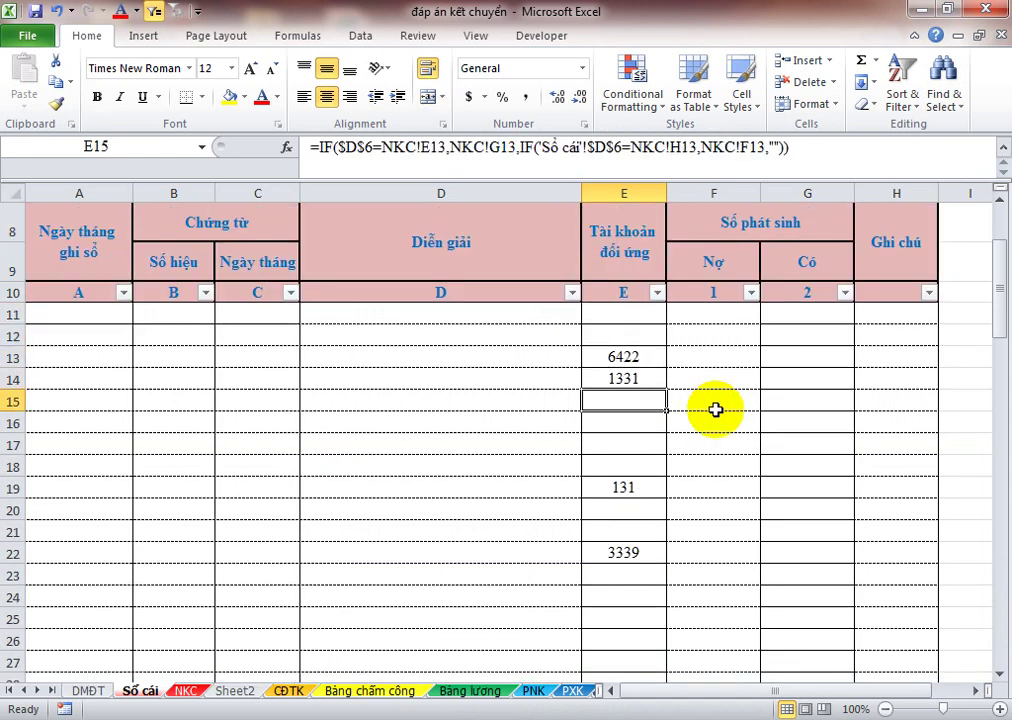
key("Up")
key("Up")
key("Up")
key("Up")
key("Up")
key("Up")
key("Up")
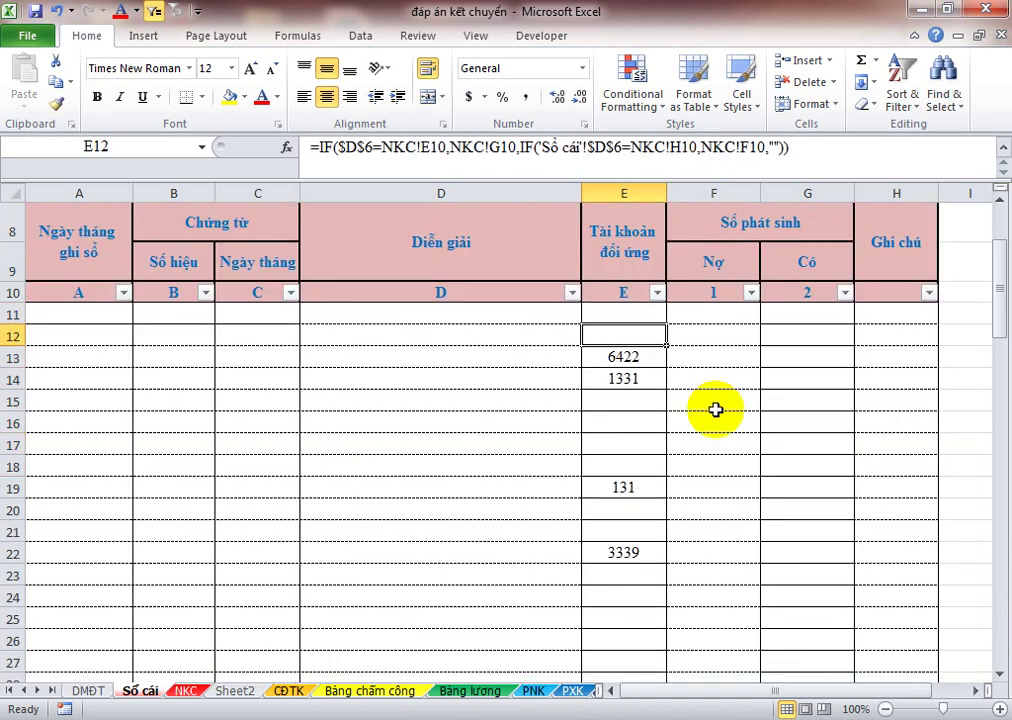
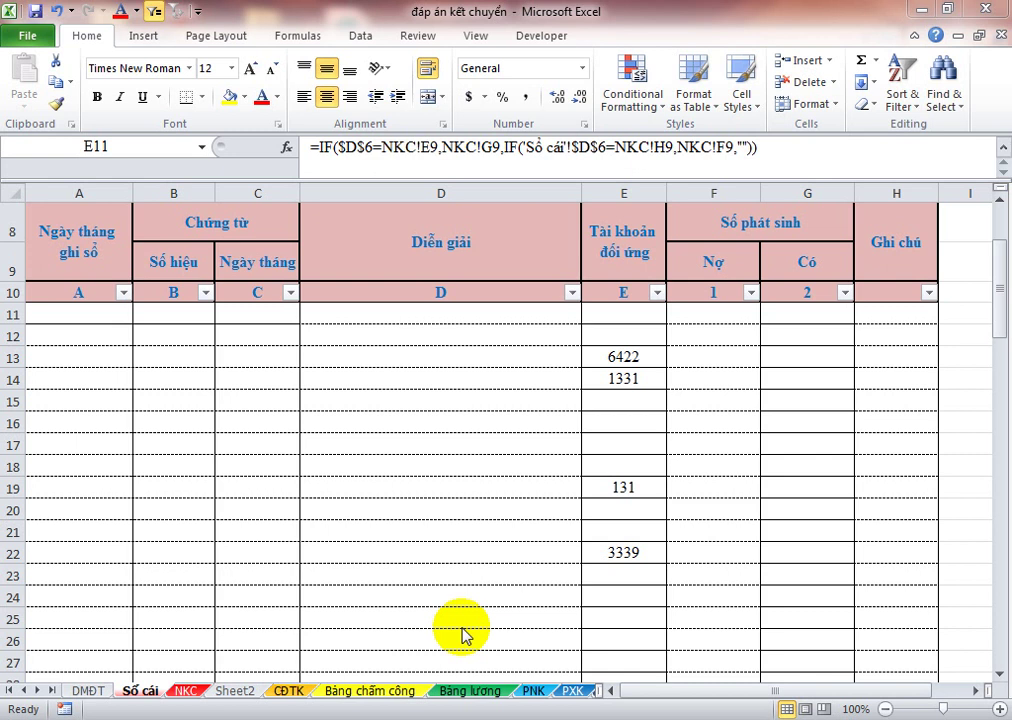
Step: Enter =IF(E11="","",NKC!D9) in D11 to bring the description from the NKC sheet into the Diễn giải column
left_click(612, 311)
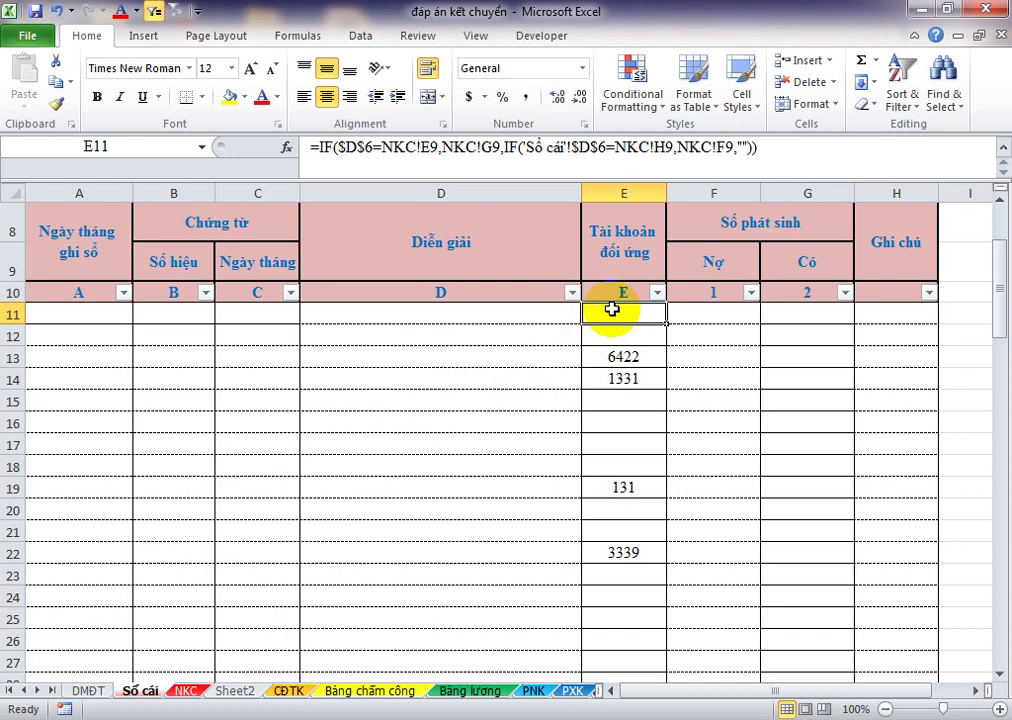
key("Left")
type("=")
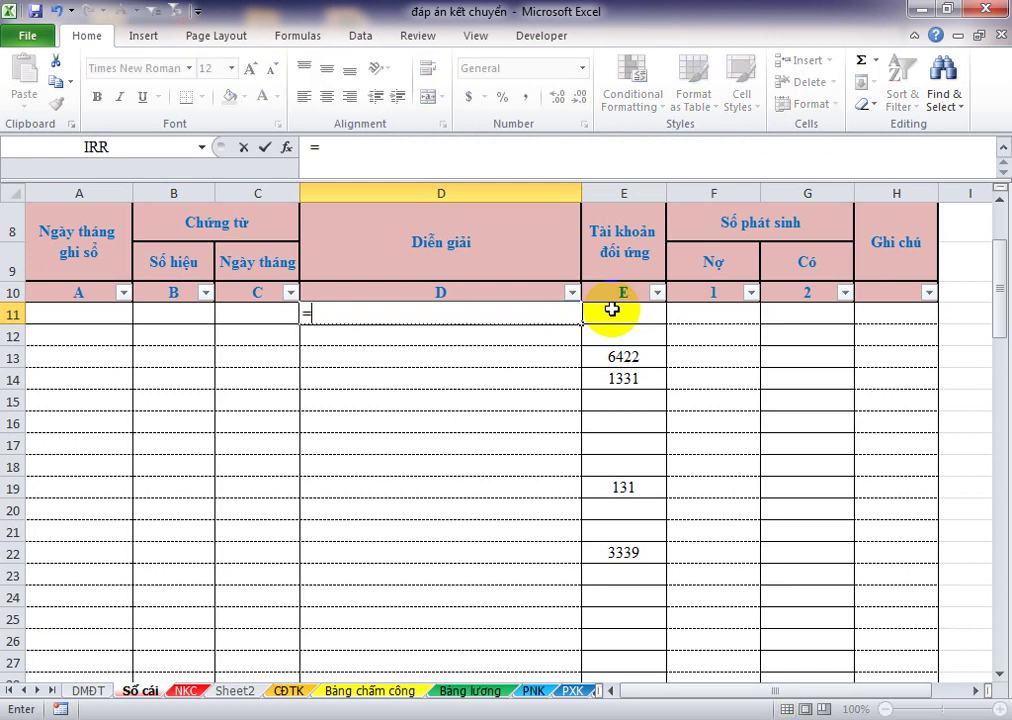
type("if")
key("Tab")
key("Right")
key("Right")
key("Left")
type("=\"\",")
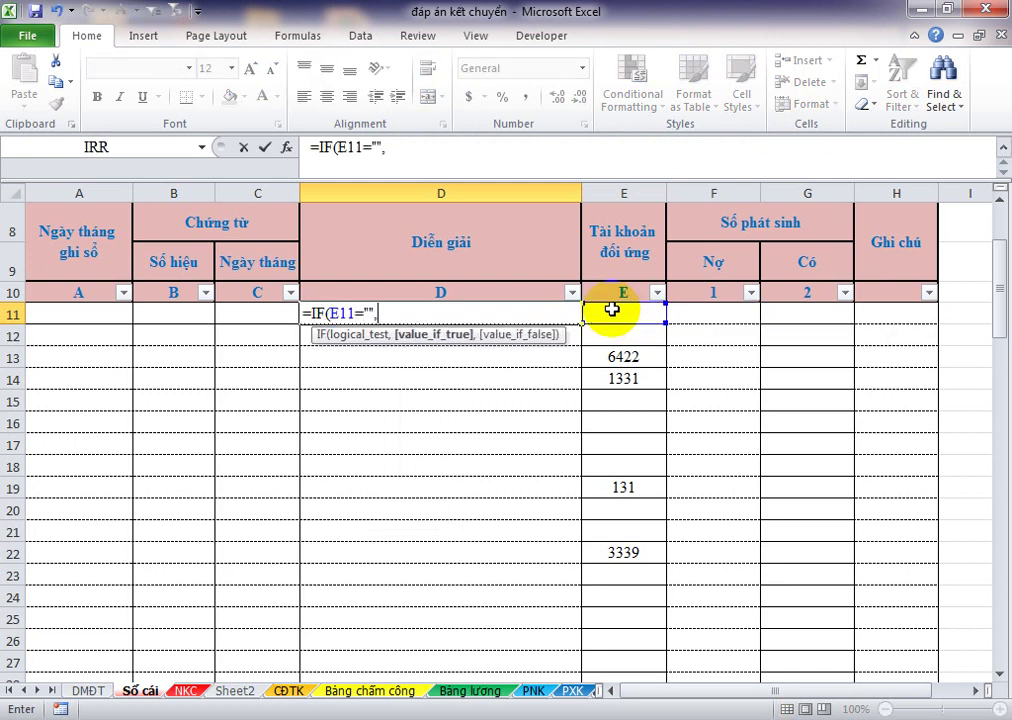
type("\"\",")
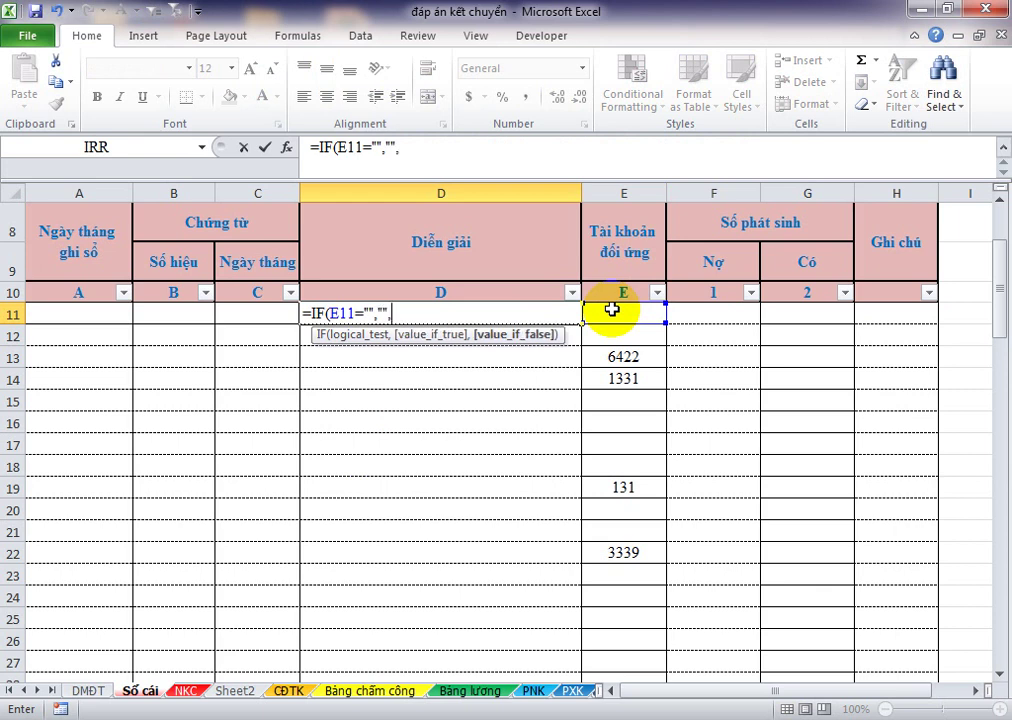
left_click(187, 690)
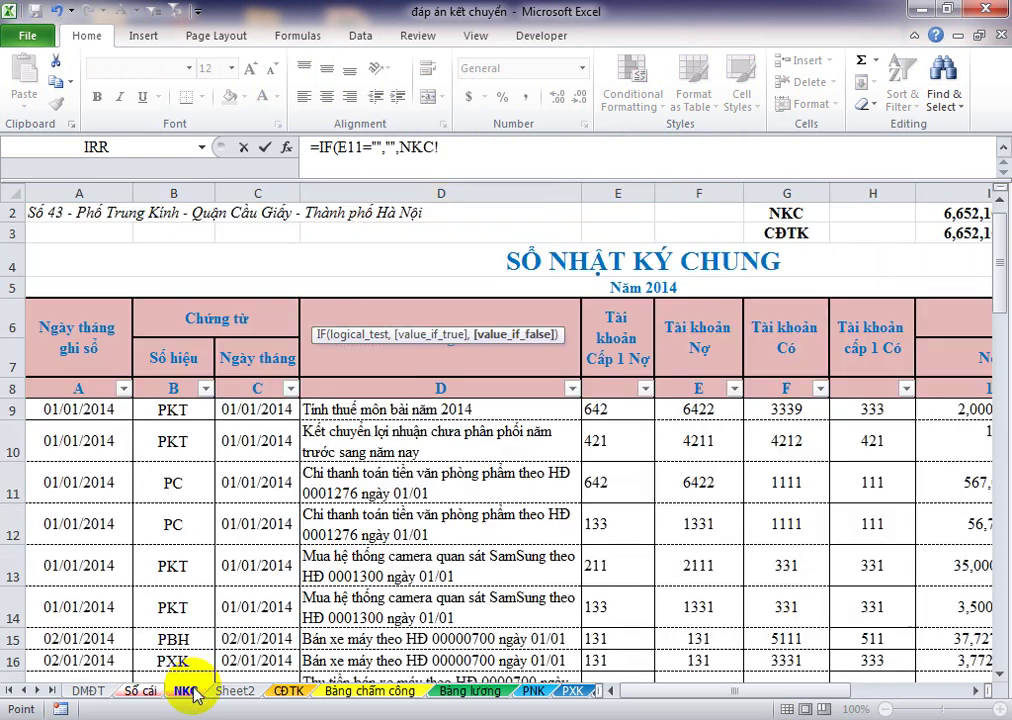
left_click(450, 410)
key("Return")
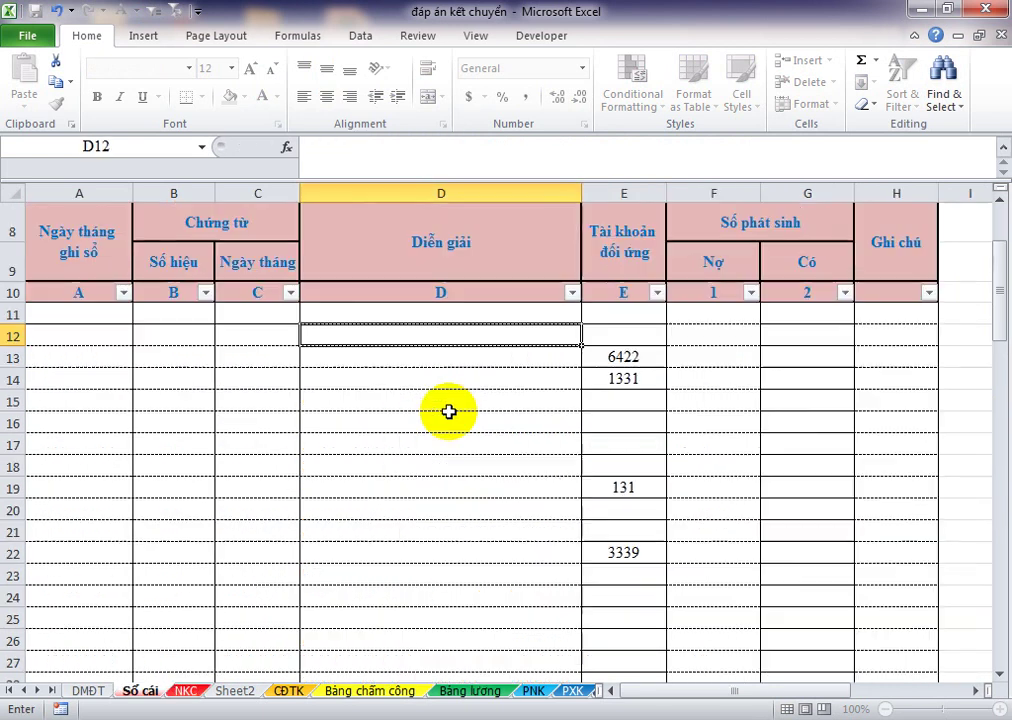
Step: Fill the D11 description formula down through D91 and check the first filled rows
key("Up")
key("shift+Down")
key("shift+Down")
key("shift+Down")
key("shift+Down")
key("shift+Down")
key("shift+Down")
key("shift+Down")
key("shift+Down")
key("shift+Down")
key("shift+Down")
key("shift+Down")
key("shift+Down")
key("shift+Down")
key("shift+Down")
key("shift+Down")
key("shift+Down")
key("shift+Down")
key("shift+Down")
key("shift+Down")
key("shift+Down")
key("shift+Down")
key("shift+Down")
key("shift+Down")
key("shift+Down")
key("shift+Down")
key("shift+Down")
key("shift+Down")
key("shift+Down")
key("shift+Down")
key("shift+Down")
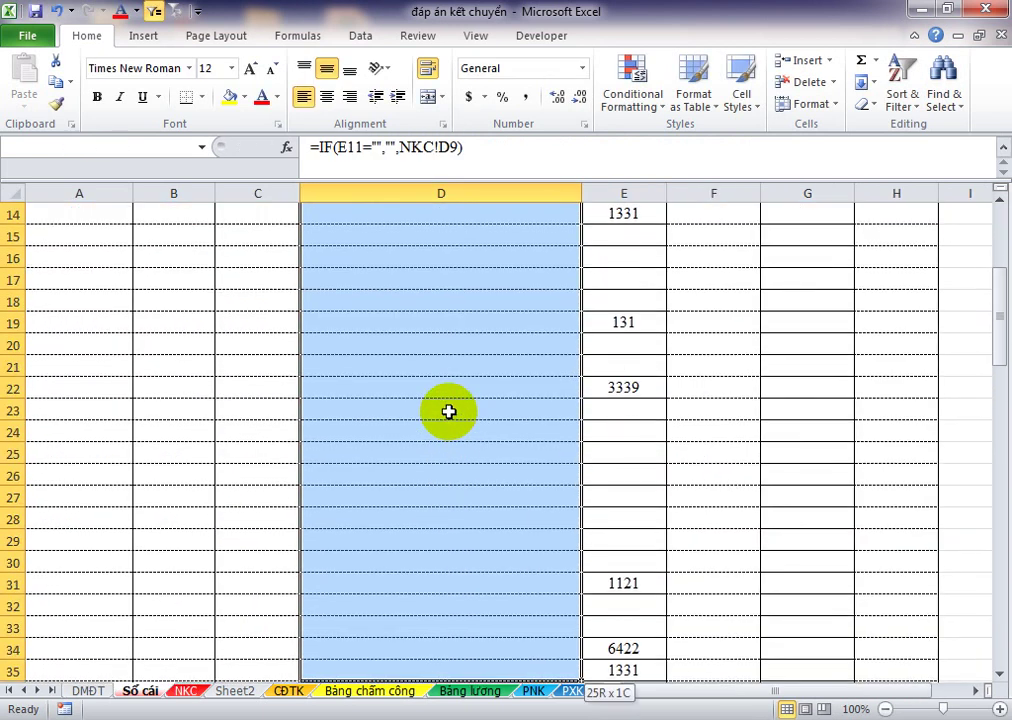
key("shift+Down")
key("shift+Down")
key("shift+Down")
key("shift+Down")
key("shift+Down")
key("shift+Down")
key("shift+Down")
key("shift+Down")
key("shift+Down")
key("shift+Down")
key("shift+Down")
key("shift+Down")
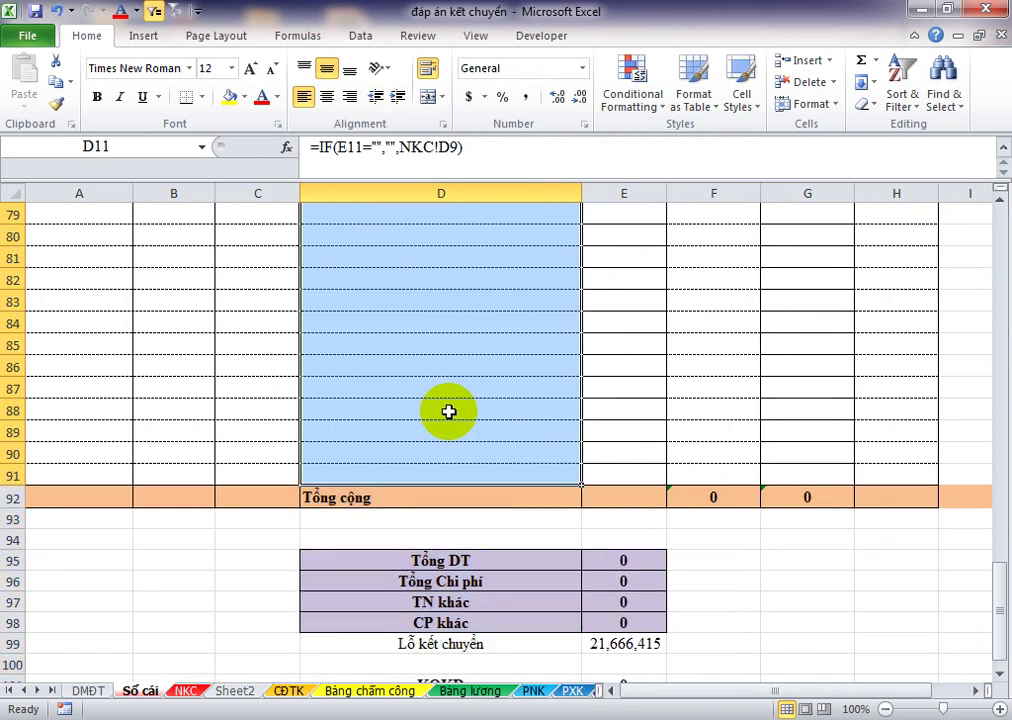
key("Up")
key("Down")
key("Down")
key("Down")
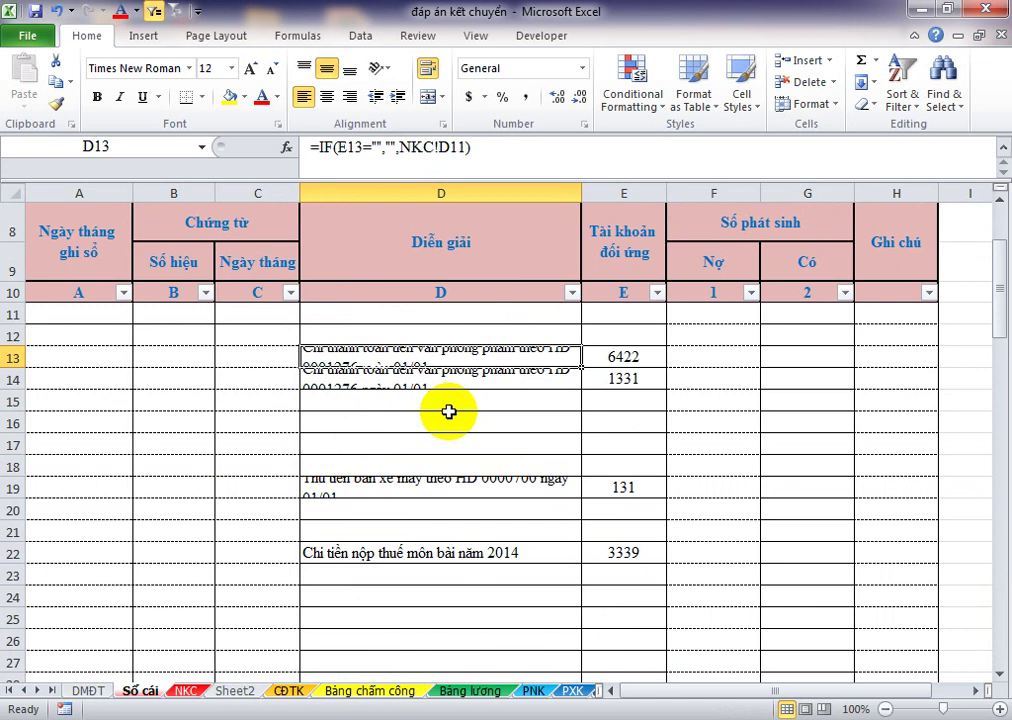
Step: Widen the Diễn giải column so that more of each description fits on one line
key("Left")
key("Left")
key("Left")
key("Right")
key("Right")
key("Right")
key("Right")
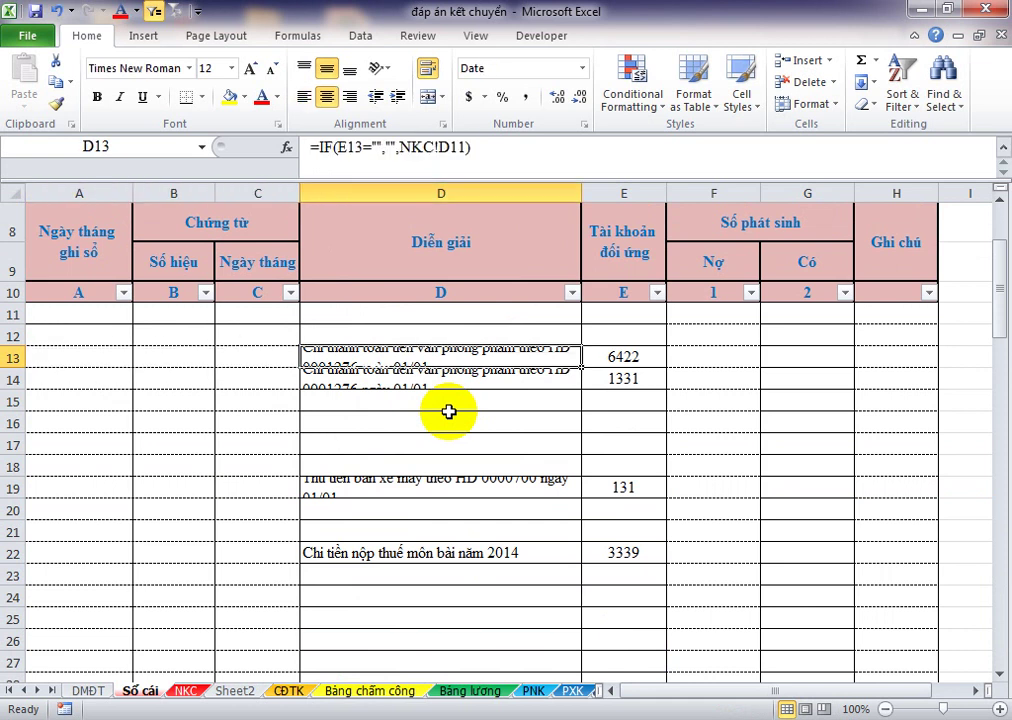
left_click_drag(582, 192, 665, 192)
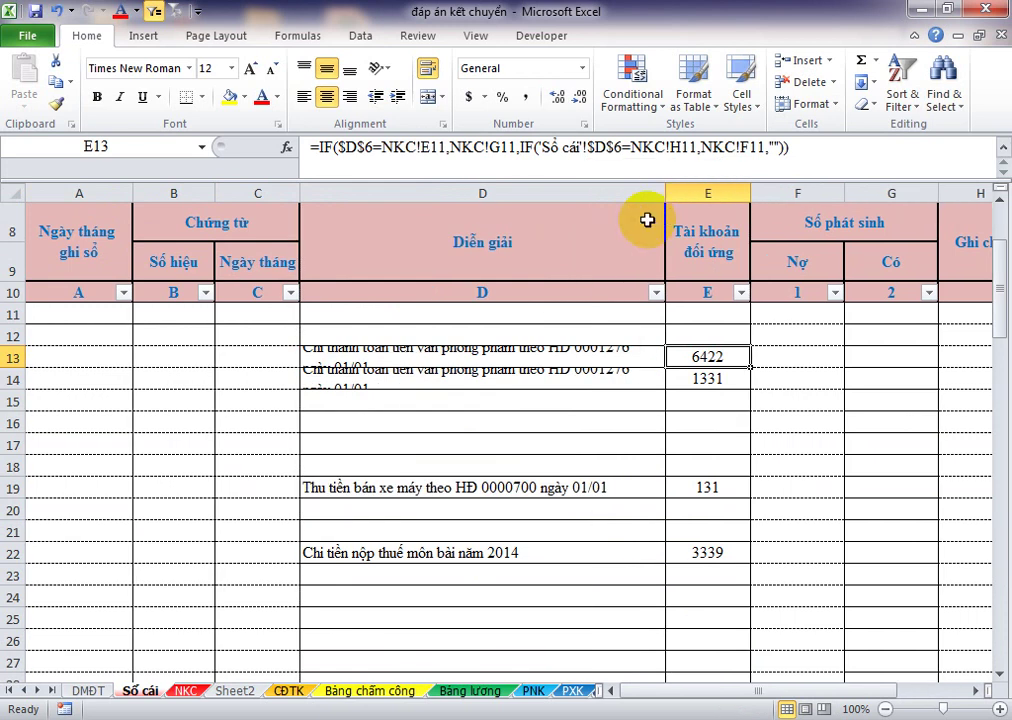
Step: Select rows 11 through 91 and try row heights of 20 and 25
left_click_drag(6, 313, 50, 520)
right_click(51, 524)
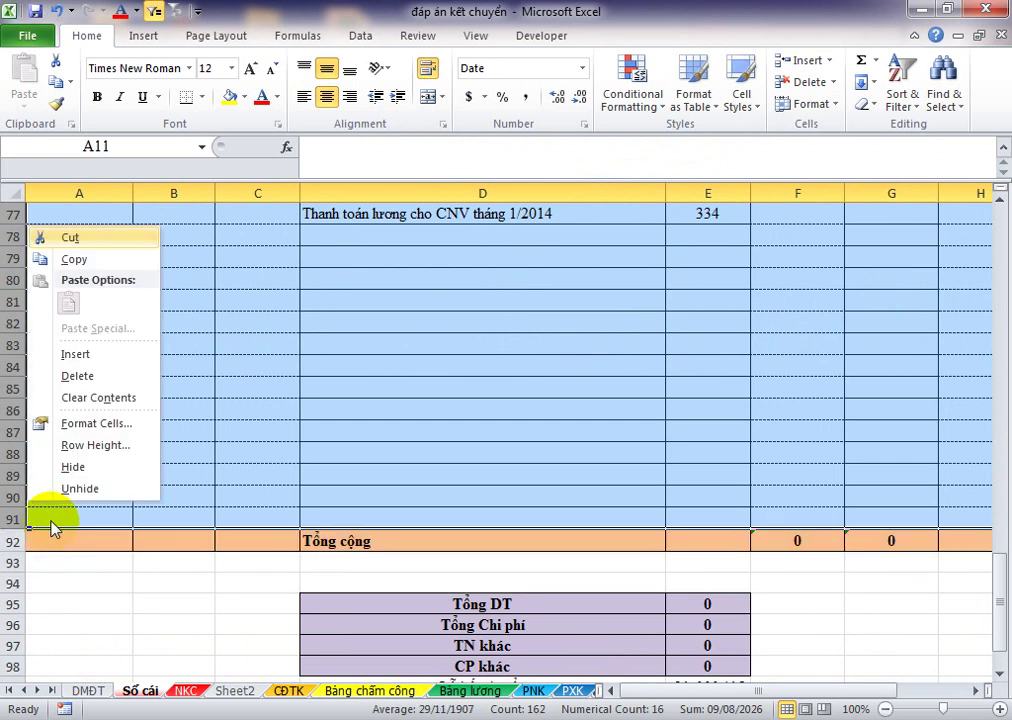
type("r")
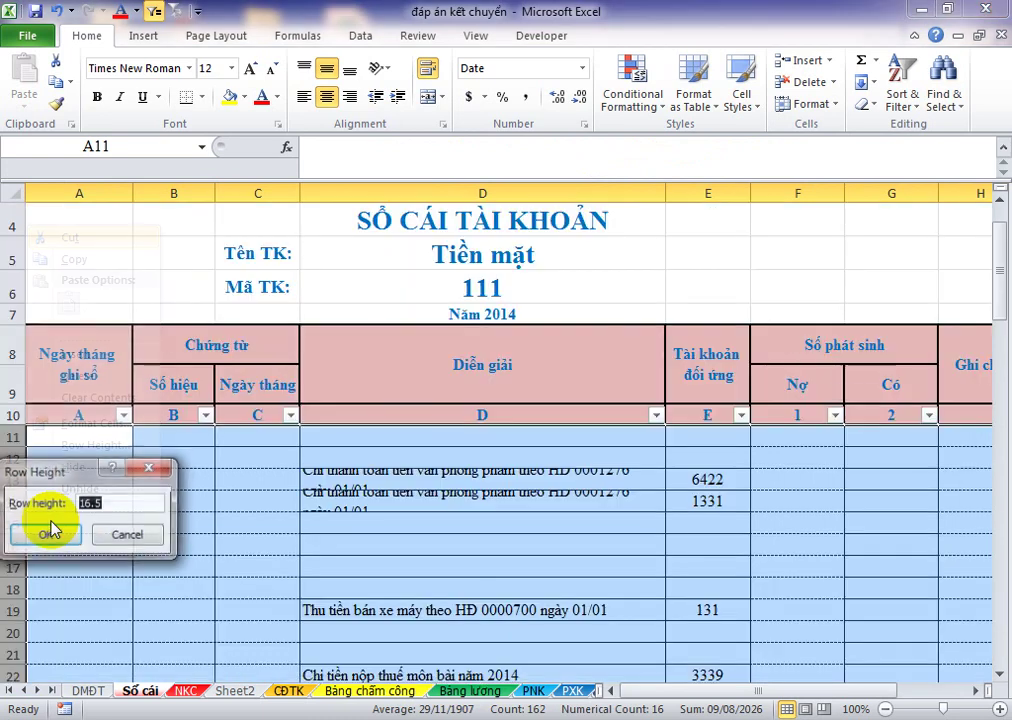
type("20")
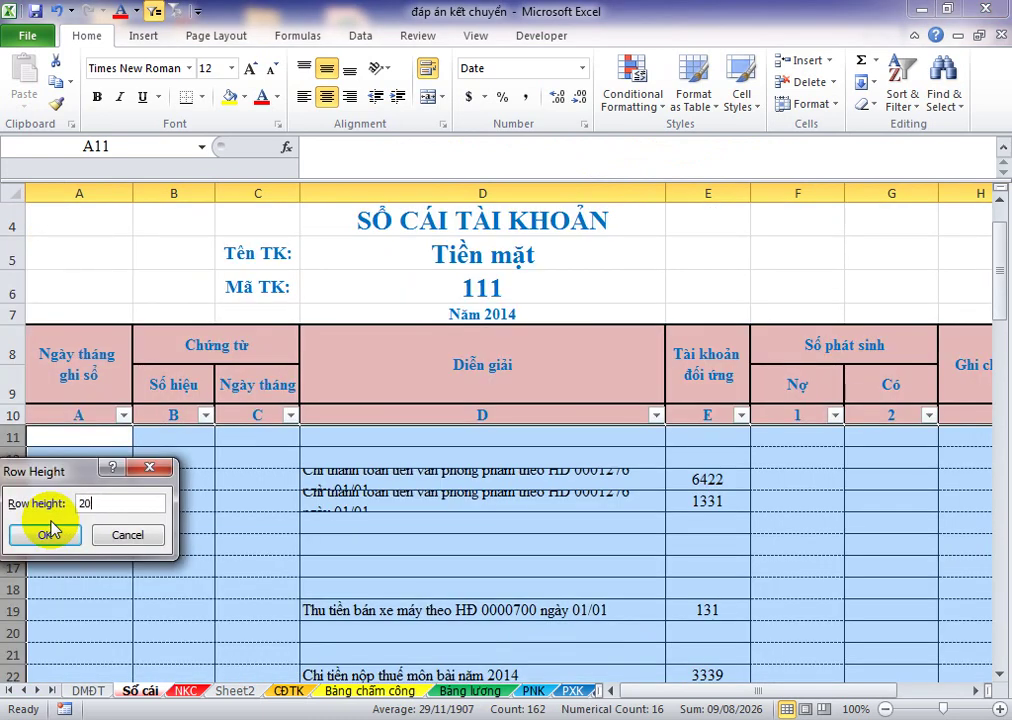
left_click(50, 532)
right_click(50, 520)
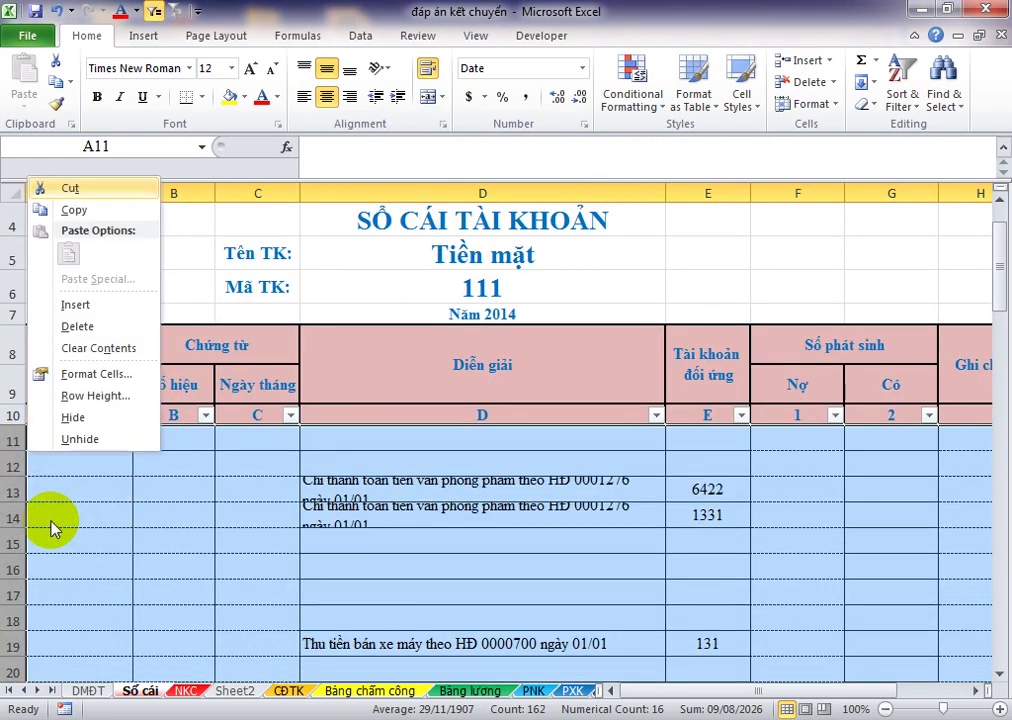
type("r")
type("25")
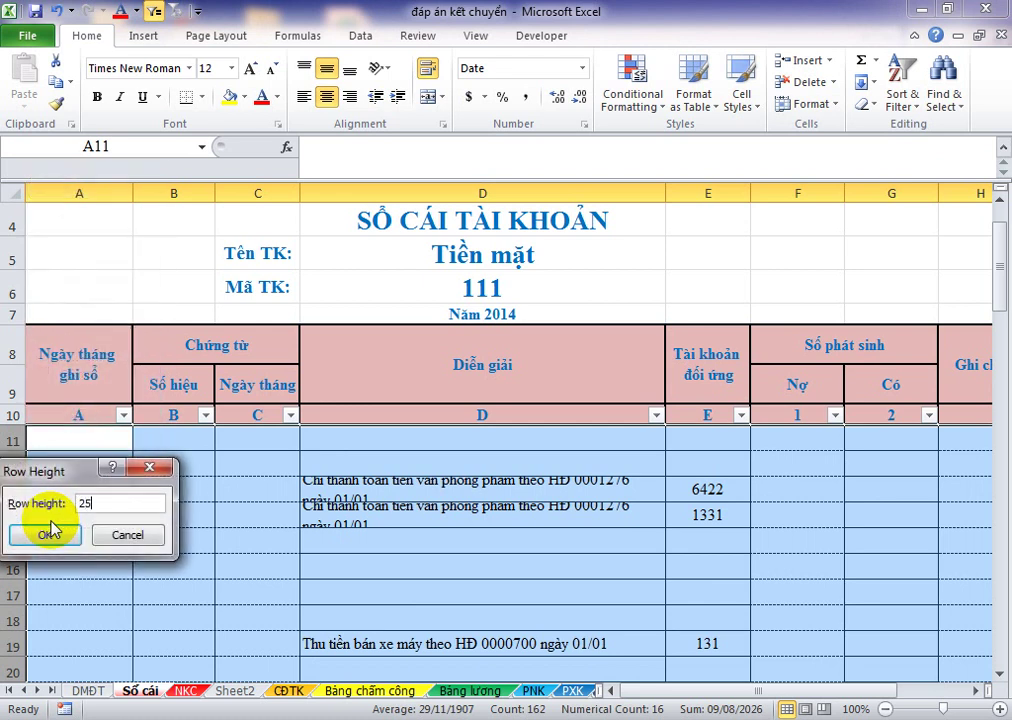
left_click(50, 532)
Step: Set the height of the selected ledger rows to 30 and check the wrapped descriptions
right_click(50, 520)
type("rr")
key("BackSpace")
type("30")
left_click(50, 533)
left_click(50, 520)
key("Right")
key("Right")
key("Right")
key("Up")
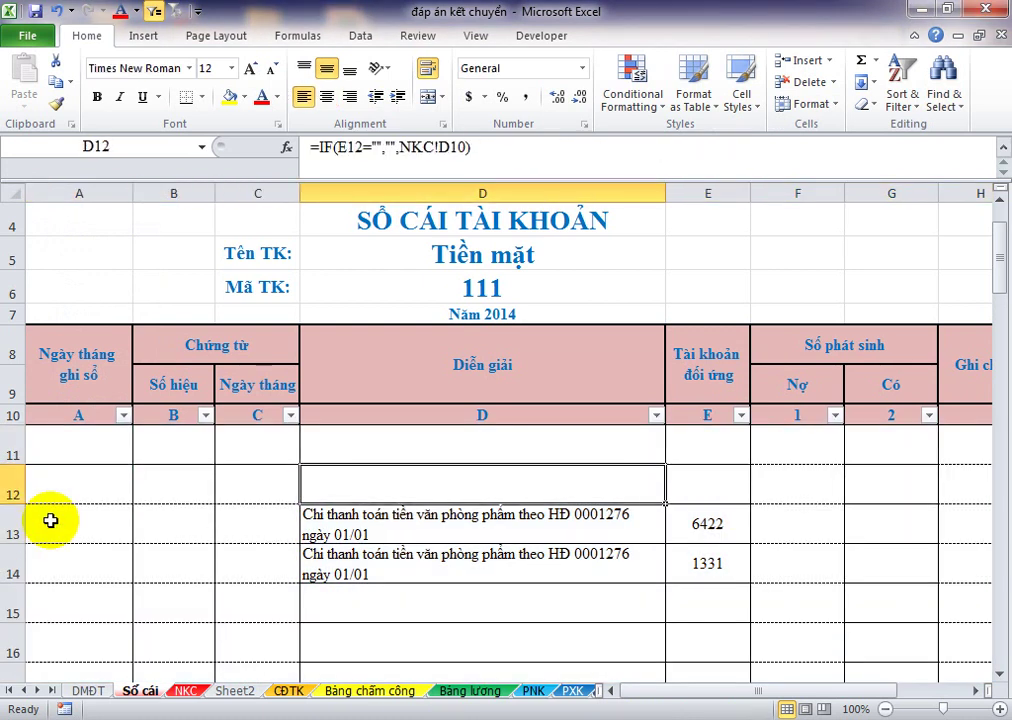
Step: Enter =IF(E11="","",NKC!C9) in C11 to bring the voucher date from the NKC sheet into the Ngày tháng column
key("Left")
key("Left")
key("Left")
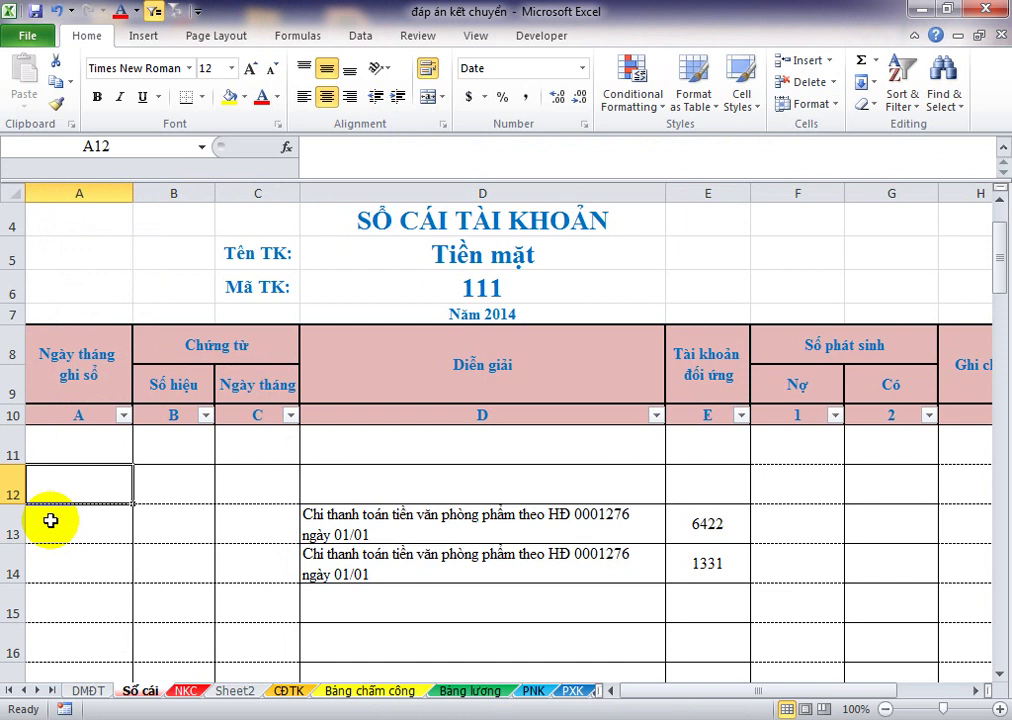
key("Up")
key("Up")
key("Right")
key("Down")
key("Right")
type("=")
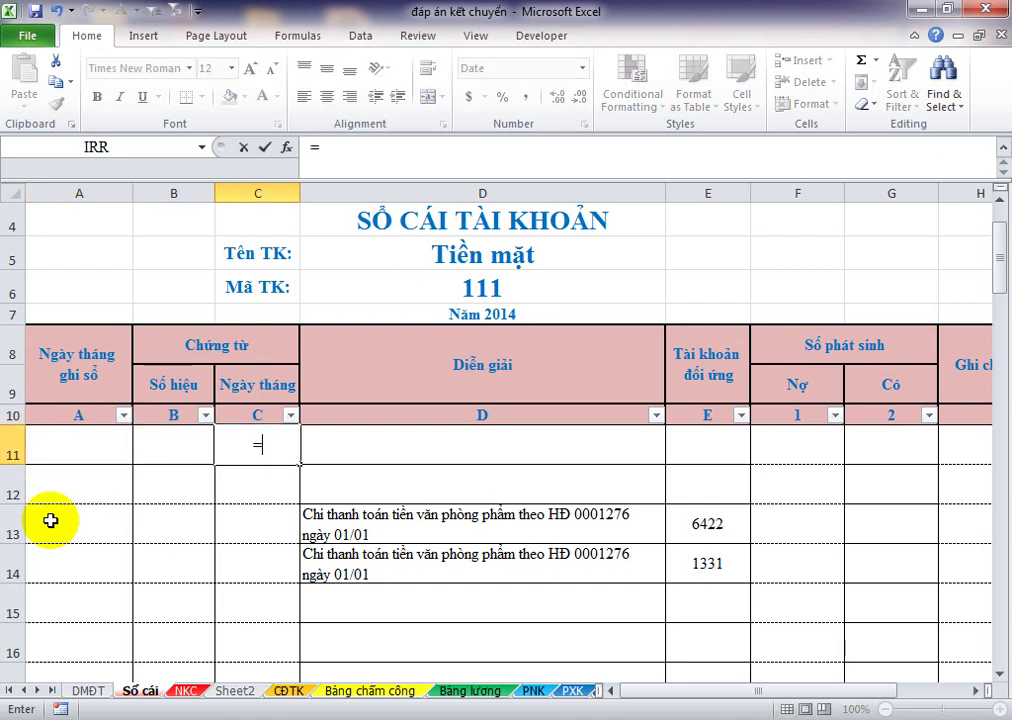
type("IF(")
key("Right")
key("Right")
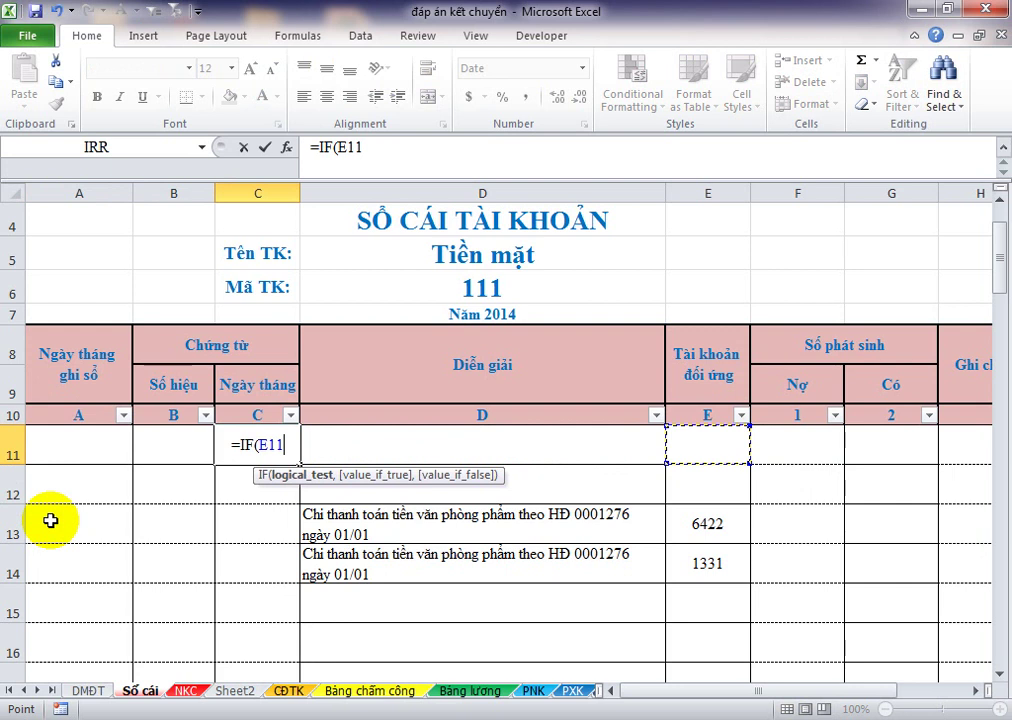
type("=\"\",\"\",")
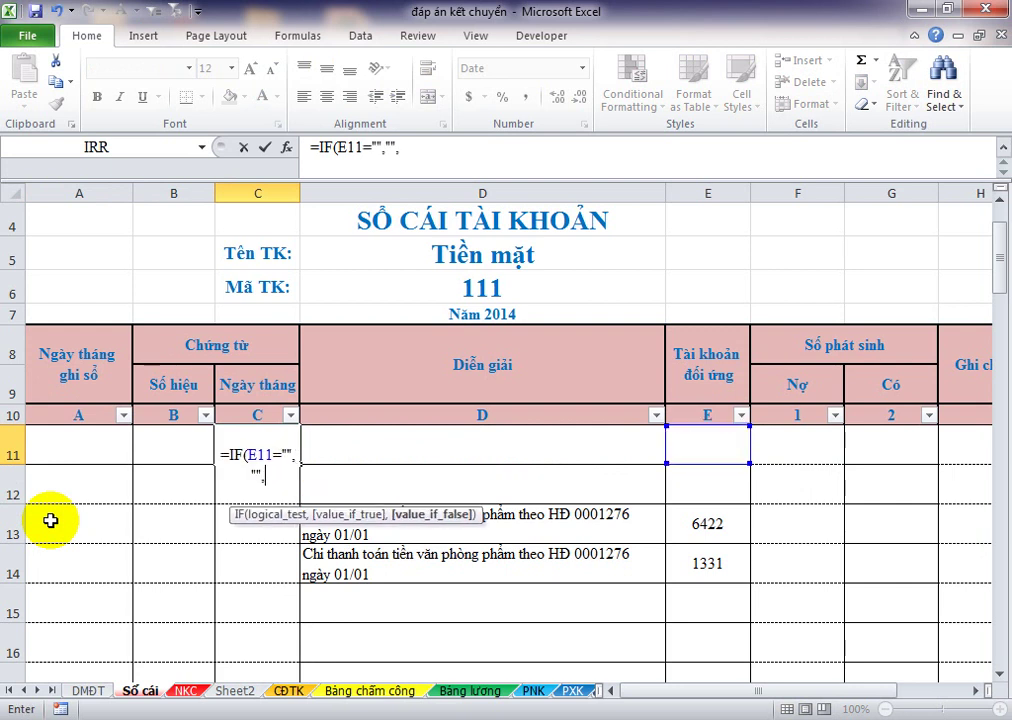
left_click(185, 694)
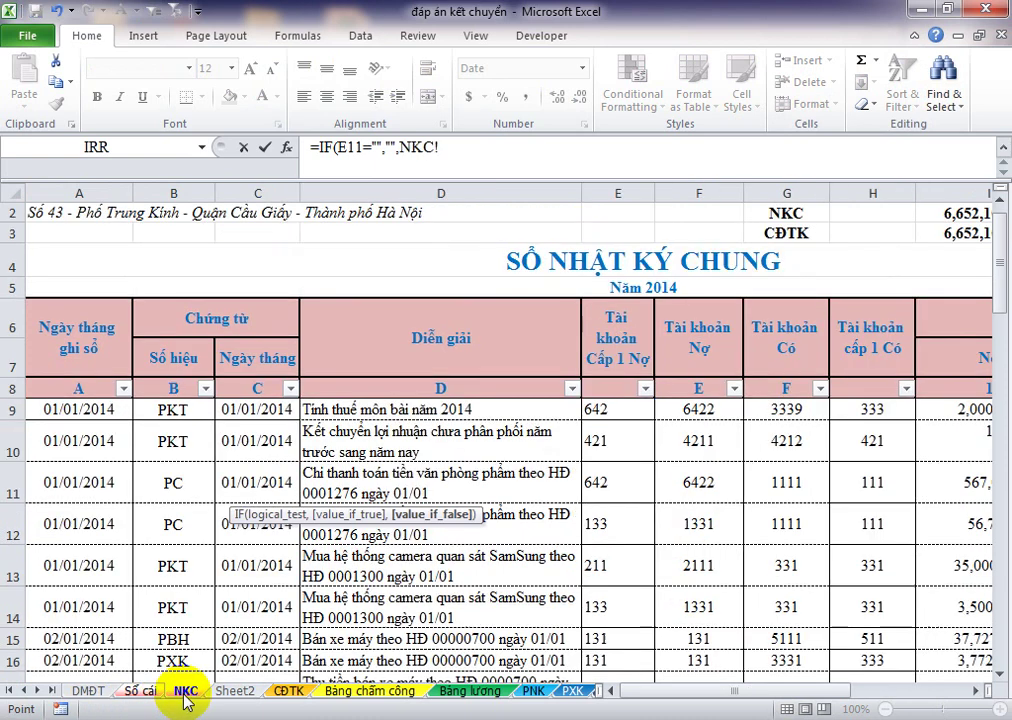
left_click(235, 412)
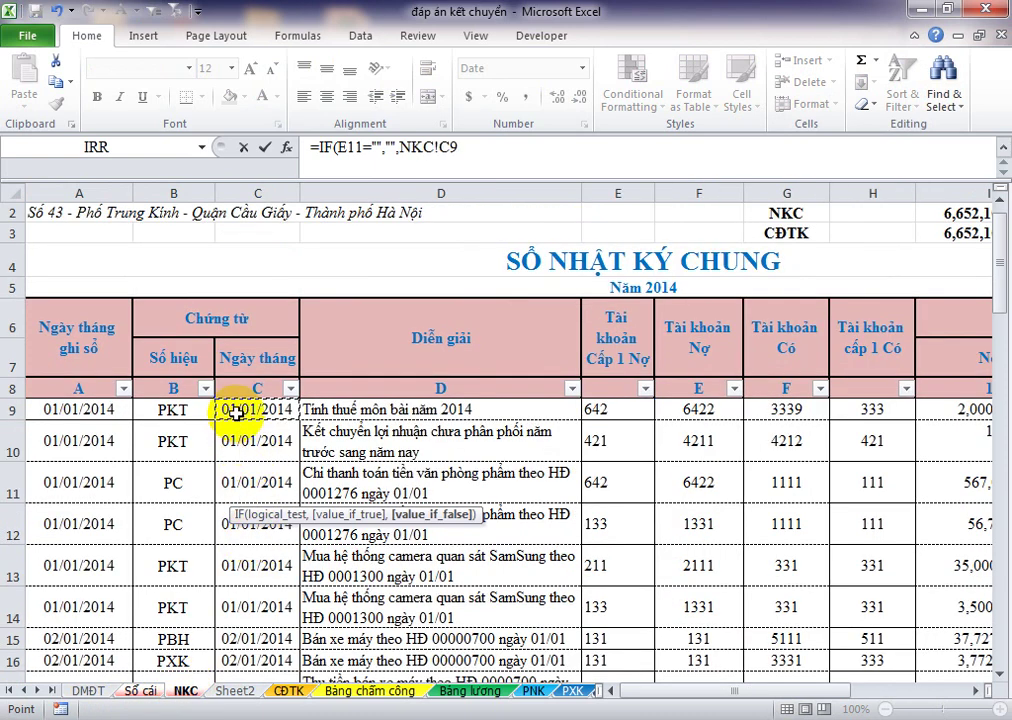
type(")")
key("Return")
key("Up")
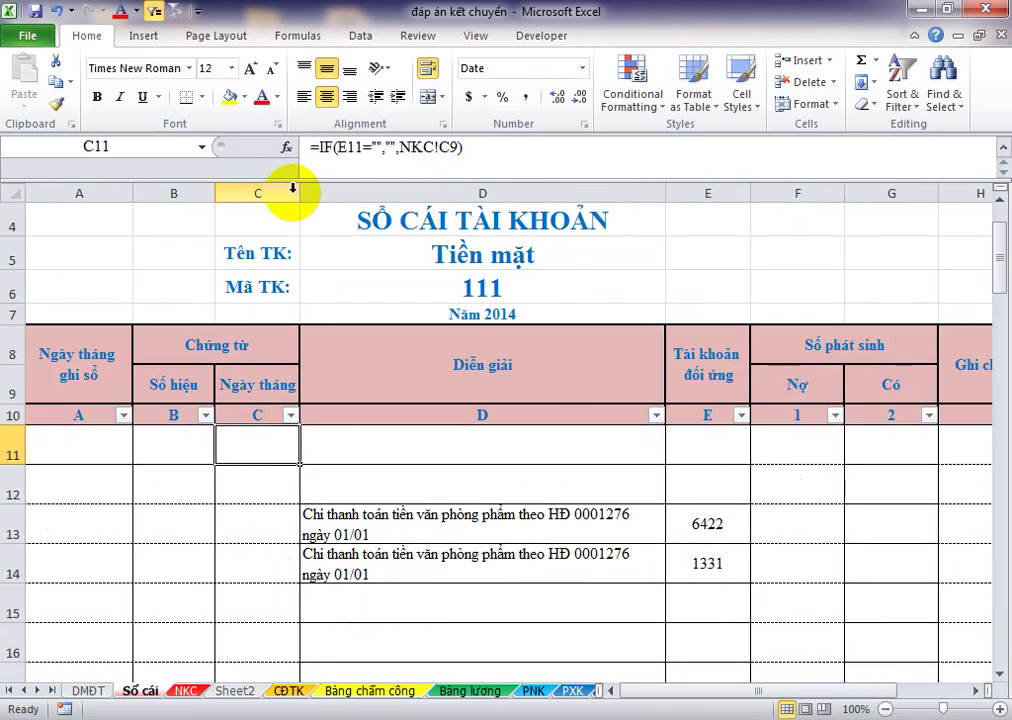
Step: Lock column E in the C11 formula by changing its tested reference to $E11
double_click(352, 152)
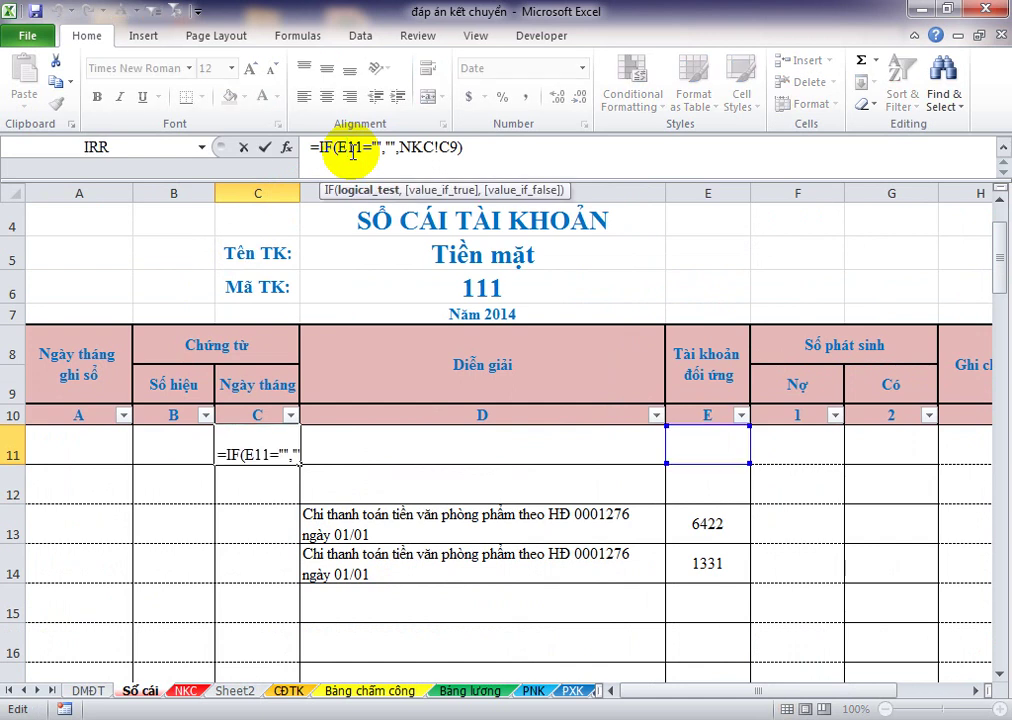
key("F4")
key("F4")
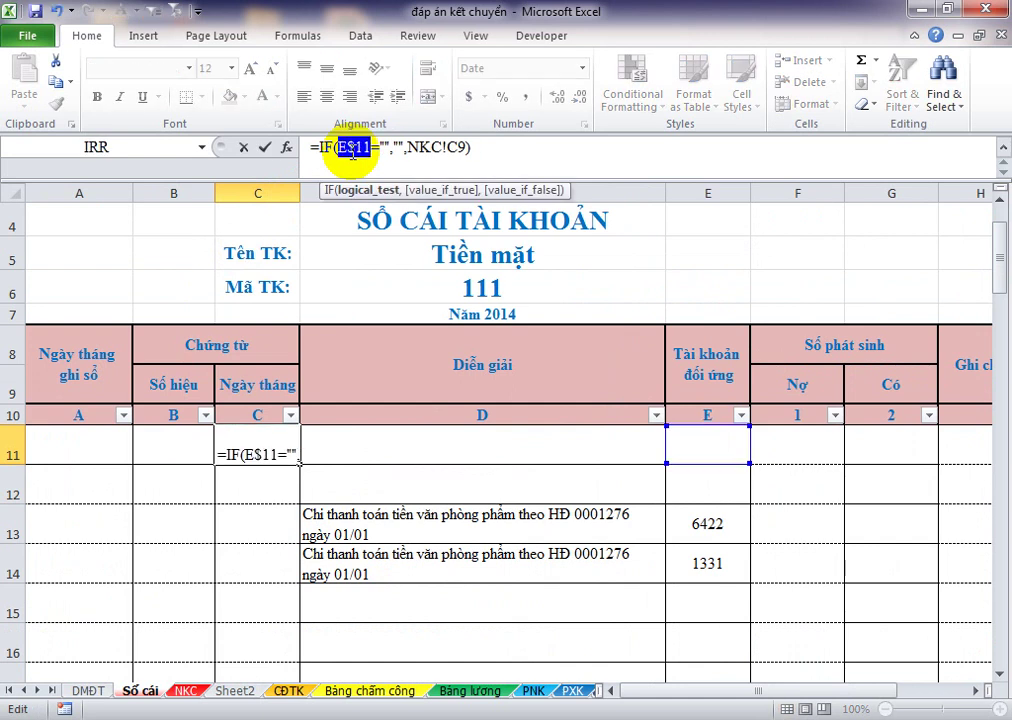
key("F4")
key("Return")
key("Up")
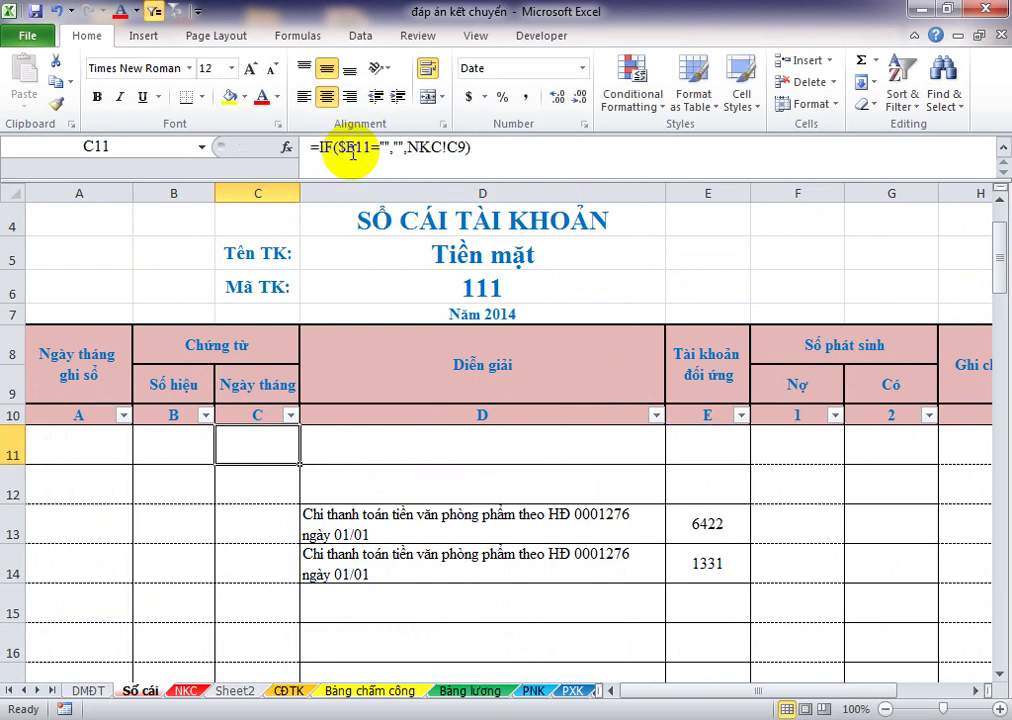
Step: Copy the C11 formula into A11 and B11 for the posting date and voucher number
key("ctrl+c")
key("Left")
key("Left")
key("ctrl+v")
key("Right")
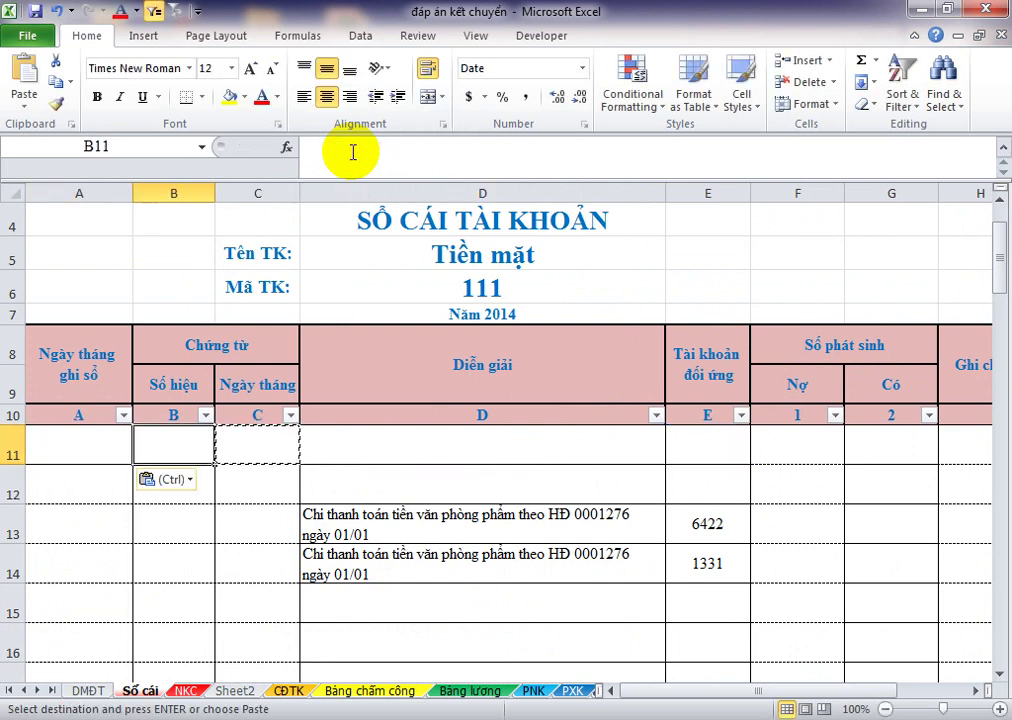
key("ctrl+v")
Step: Fill the A11:C11 formulas down through row 91, just above the Tổng cộng row
key("Left")
key("shift+Right")
key("shift+Down")
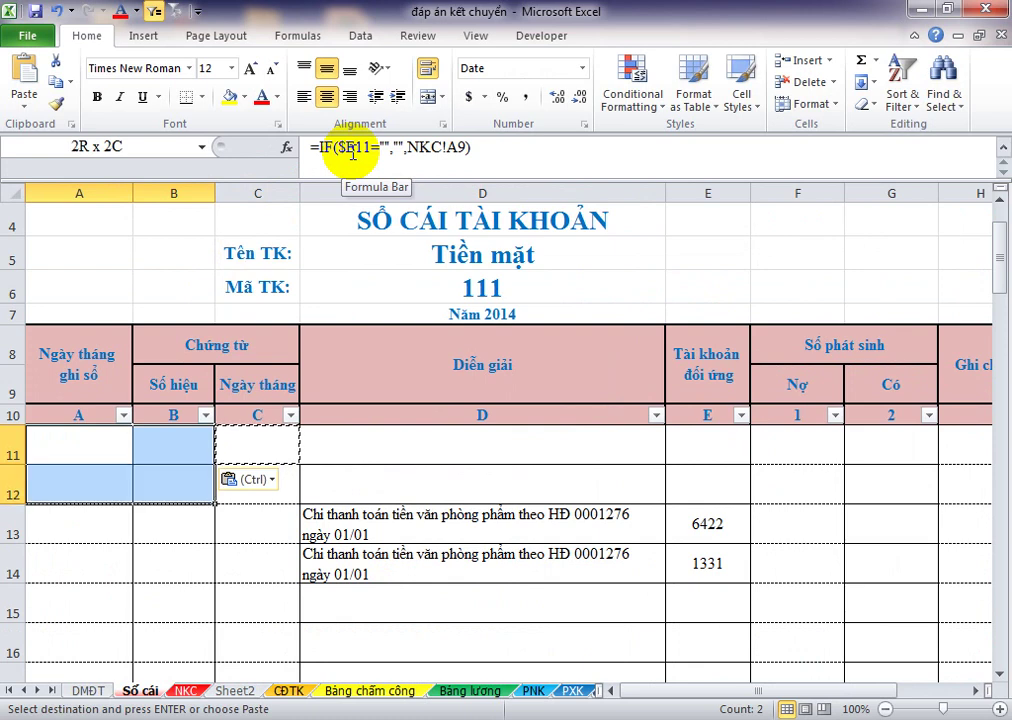
key("shift+Right")
key("shift+Down")
key("shift+Down")
key("shift+Down")
key("shift+Down")
key("shift+Down")
key("shift+Down")
key("shift+Down")
key("shift+Down")
key("shift+Down")
key("shift+Down")
key("shift+Down")
key("shift+Down")
key("shift+Down")
key("shift+Down")
key("shift+Down")
key("shift+Down")
key("shift+Down")
key("shift+Down")
key("shift+Down")
key("shift+Down")
key("shift+Down")
key("shift+Down")
key("shift+Down")
key("shift+Down")
key("shift+Down")
key("shift+Down")
key("shift+Down")
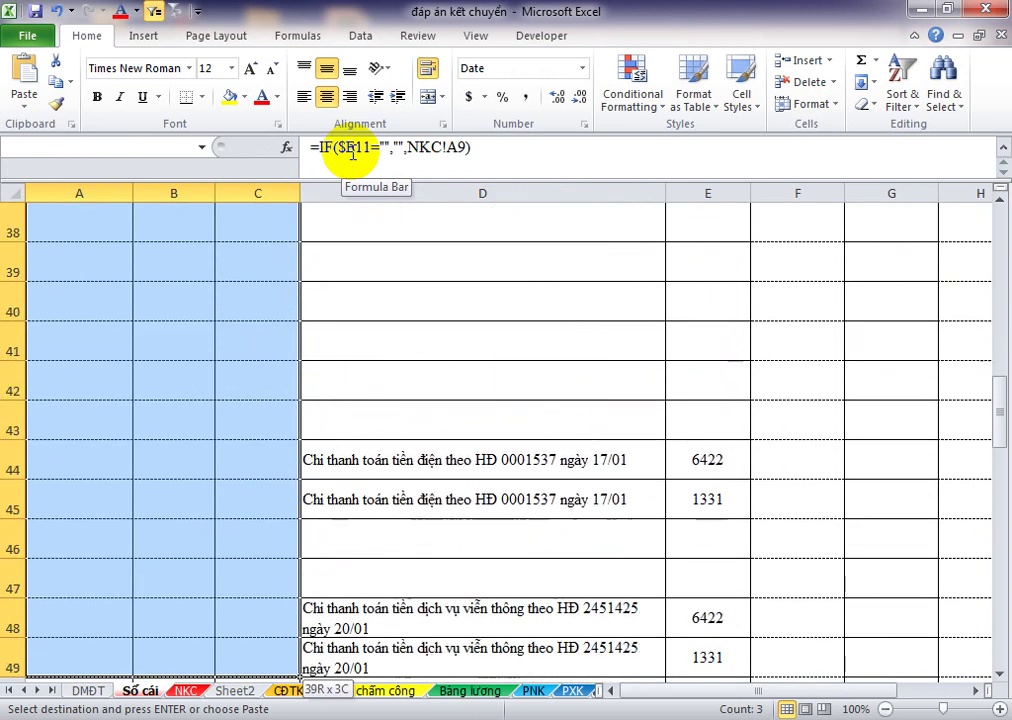
key("shift+Down")
key("shift+Down")
key("shift+Down")
key("shift+Down")
key("shift+Down")
key("shift+Down")
key("shift+Down")
key("shift+Down")
key("shift+Down")
key("shift+Down")
key("shift+Down")
key("shift+Down")
key("shift+Down")
key("shift+Down")
key("shift+Down")
key("shift+Down")
key("shift+Down")
key("shift+Down")
key("shift+Down")
key("shift+Down")
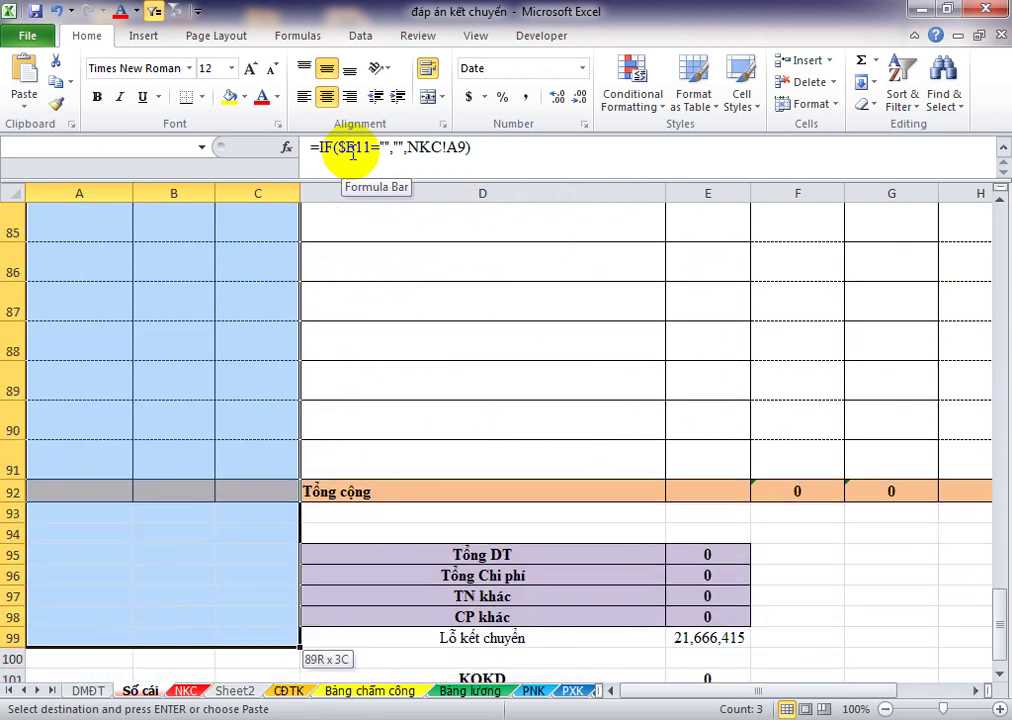
key("shift+Up")
key("shift+Up")
key("shift+Up")
key("shift+Up")
key("shift+Up")
key("shift+Up")
key("shift+Up")
key("shift+Up")
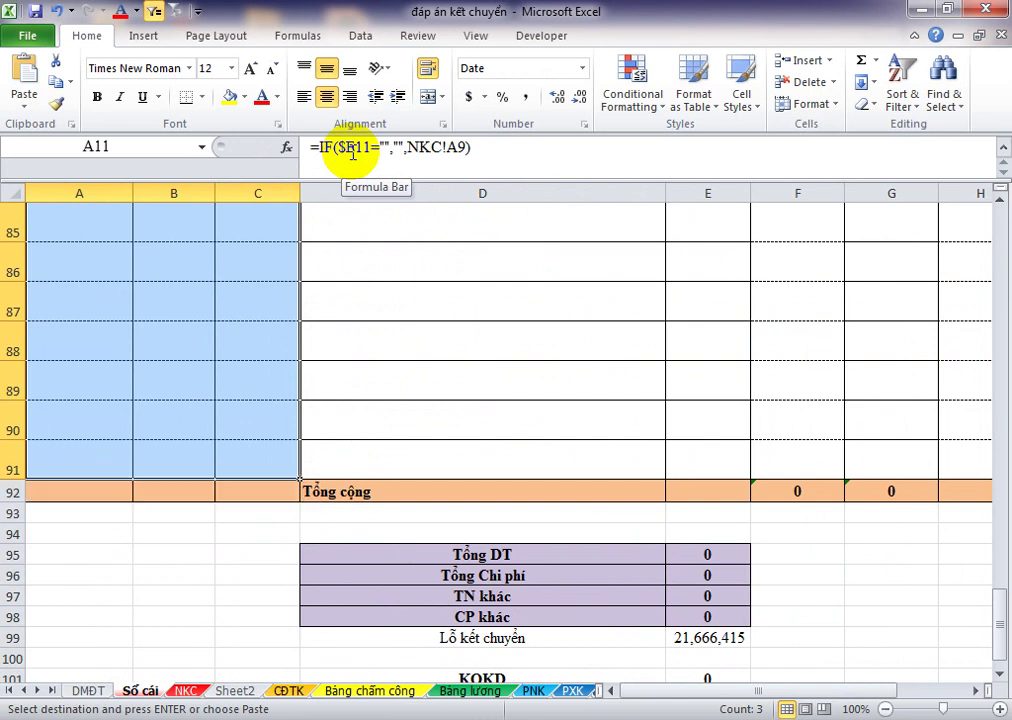
key("Escape")
key("ctrl+Up")
key("Up")
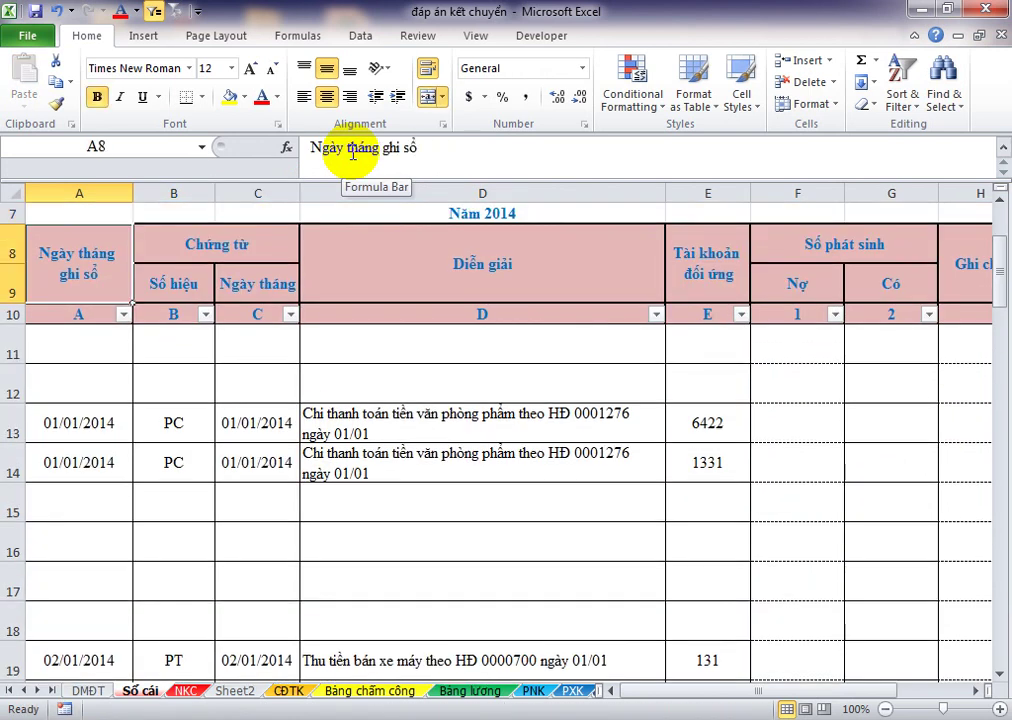
Step: Examine the formulas across the first ledger row, from the posting date to the counterpart account
key("Down")
key("Right")
key("Right")
key("Right")
key("Right")
key("Down")
key("Right")
key("Left")
key("Left")
key("Left")
key("Left")
key("Left")
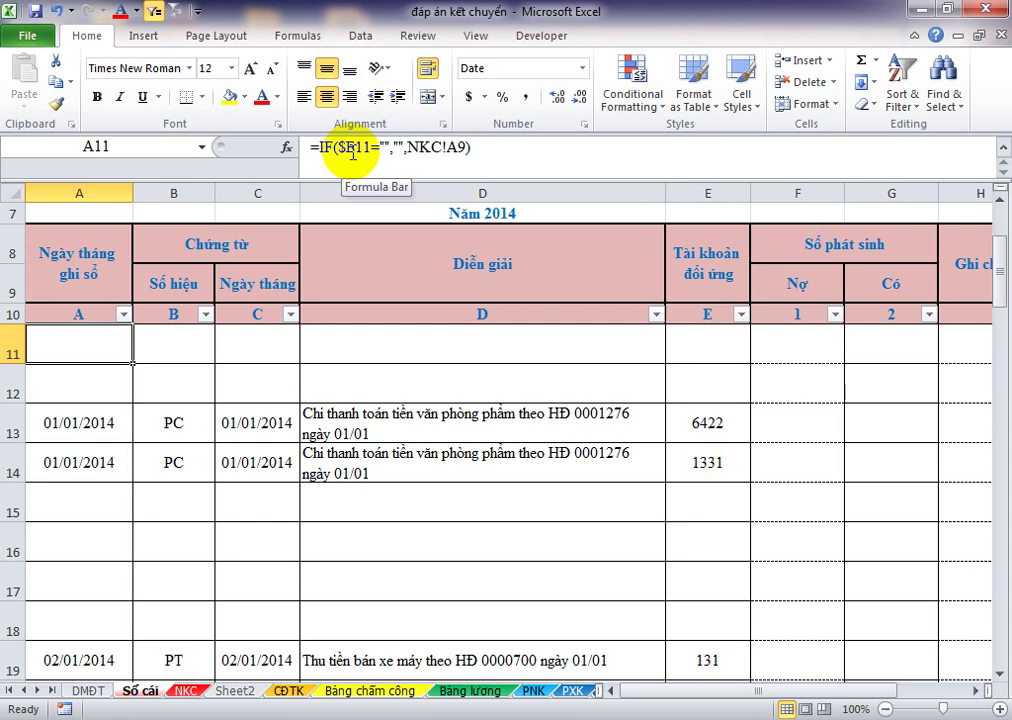
Step: Enter =IF($D$6=NKC!E9,NKC!I9,"") in F11 of Sổ cái to pull the debit (Nợ) amount from the journal
left_click(38, 691)
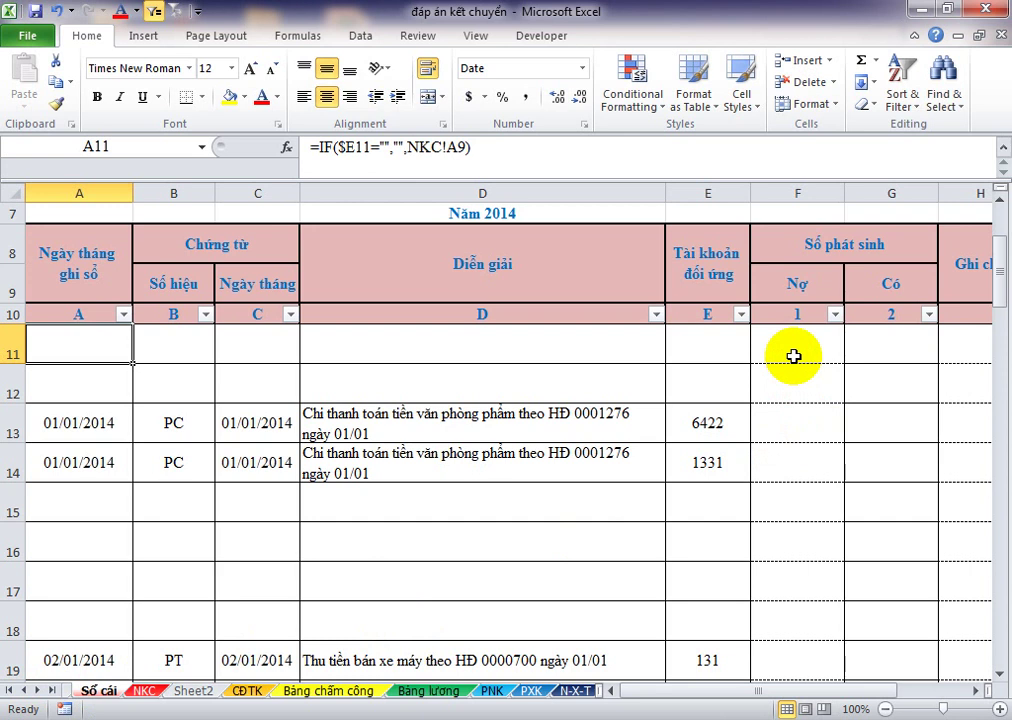
key("Up")
key("Up")
key("Up")
key("Up")
key("Up")
key("Up")
key("Up")
key("Up")
key("Up")
key("Up")
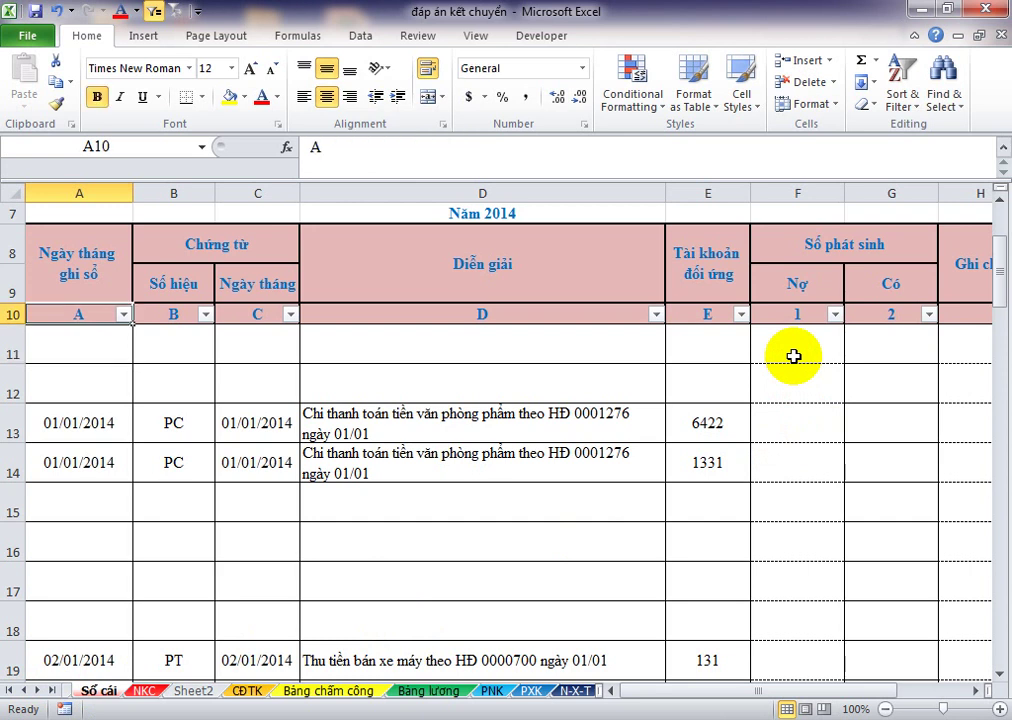
key("Down")
key("Down")
key("Down")
key("Down")
key("Right")
key("Right")
key("Right")
key("Right")
key("Right")
key("Down")
key("Down")
key("Down")
key("Down")
key("Down")
key("Down")
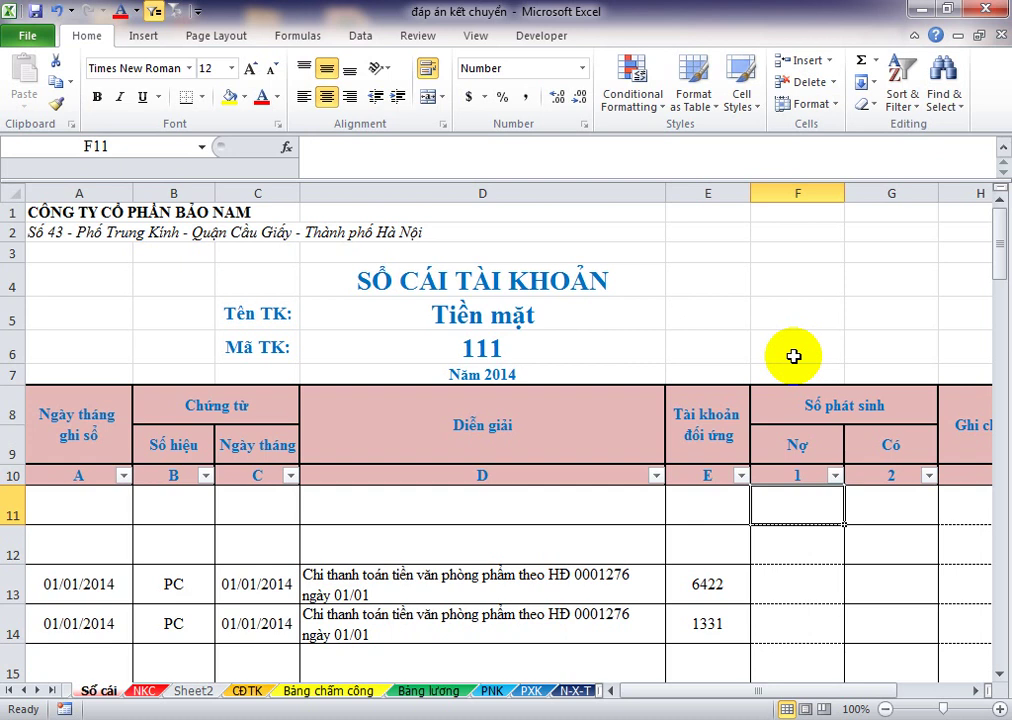
type("=i")
key("Right")
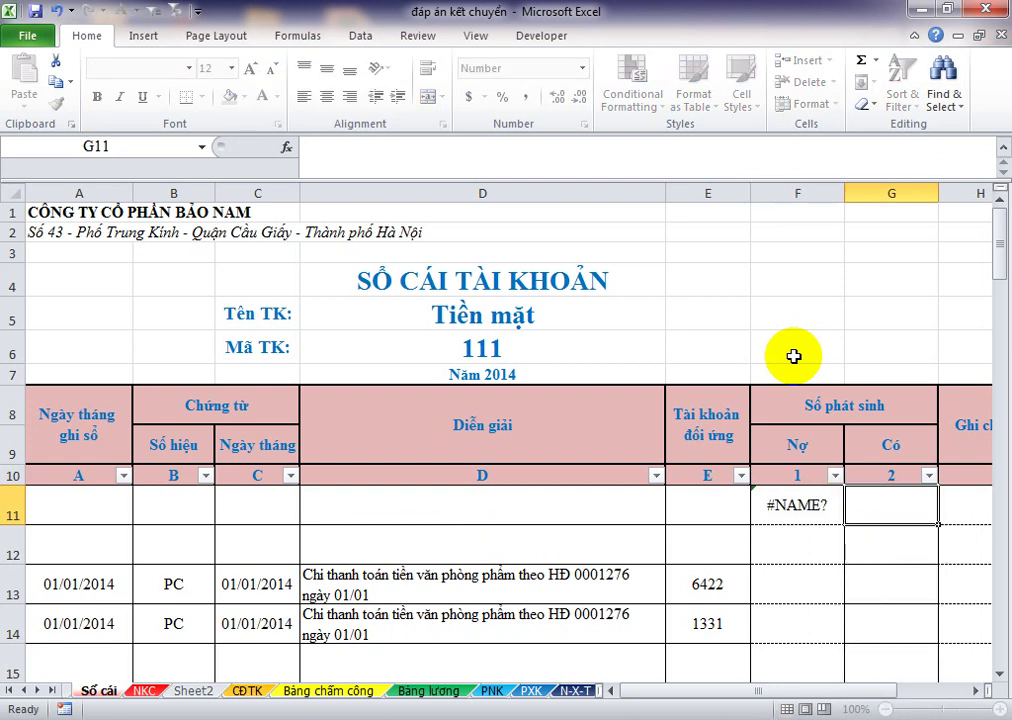
key("Left")
type("=IF(")
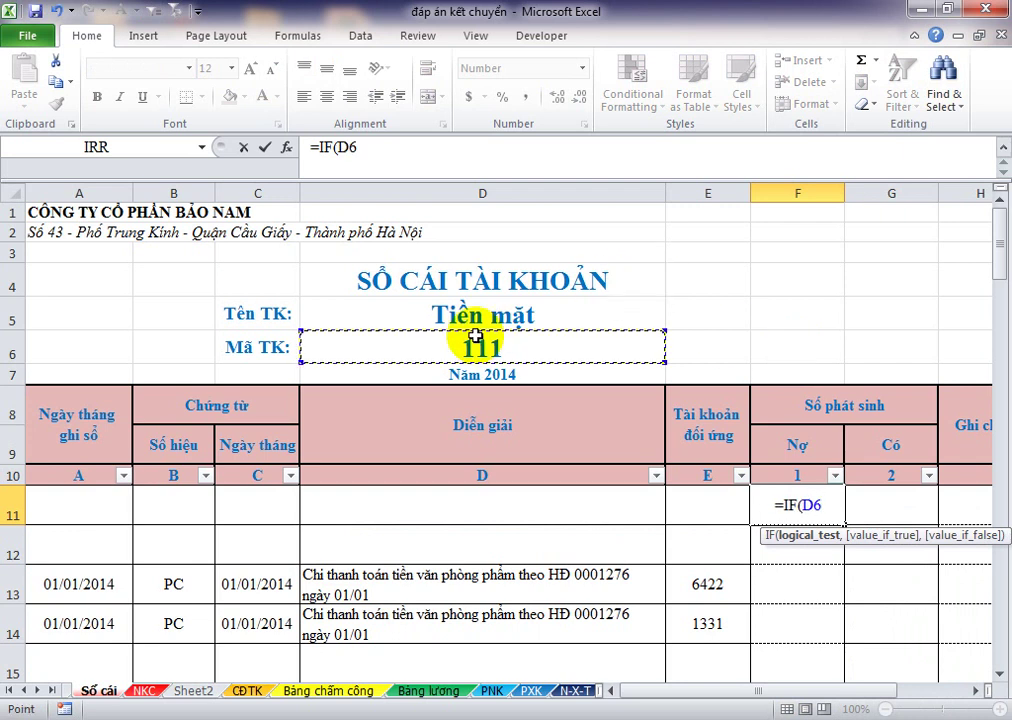
key("F4")
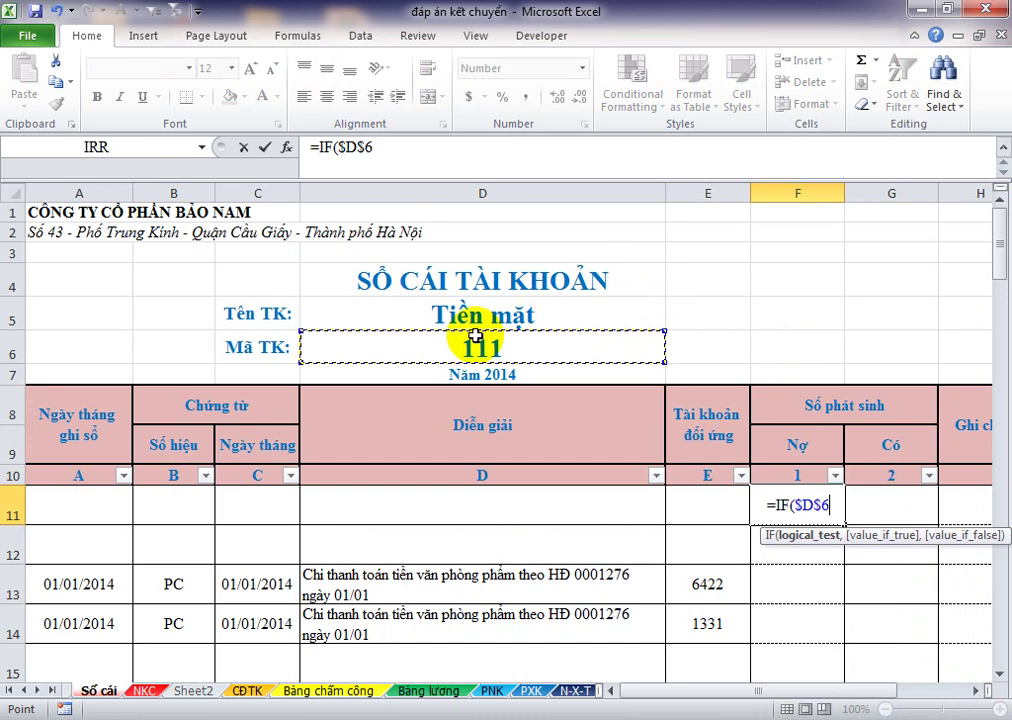
type("=")
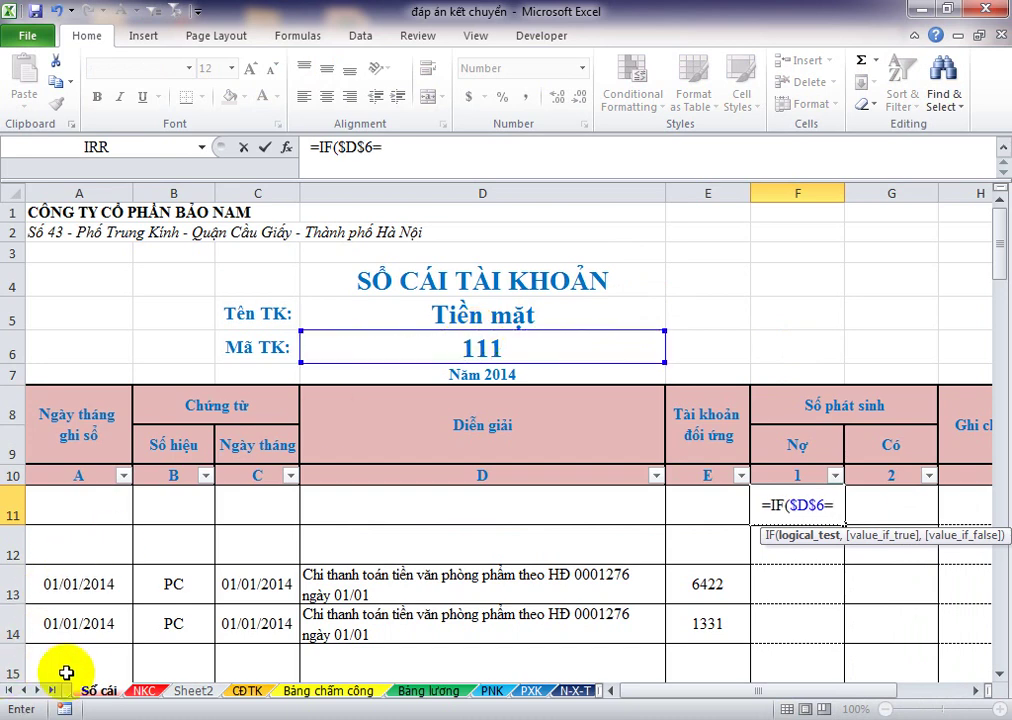
left_click(145, 691)
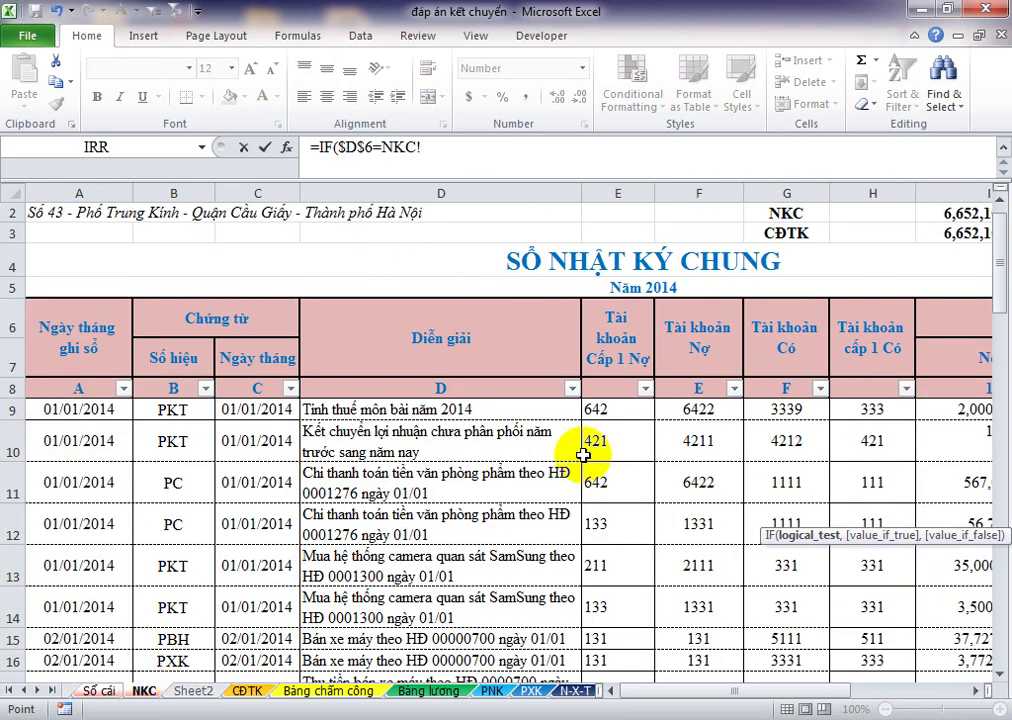
left_click(625, 403)
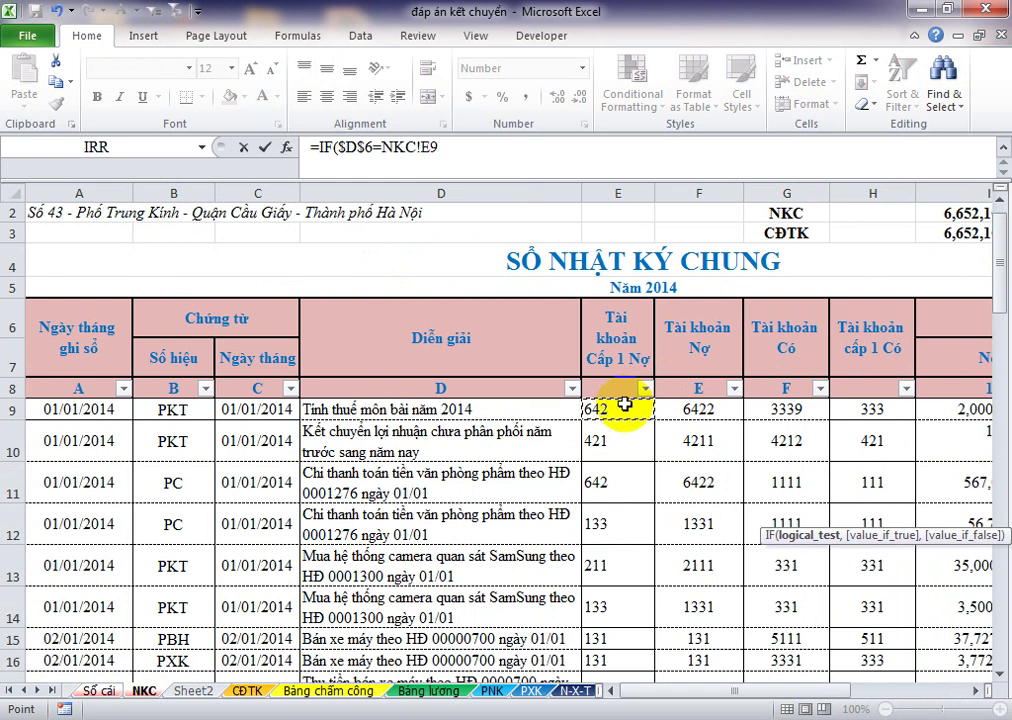
type(",")
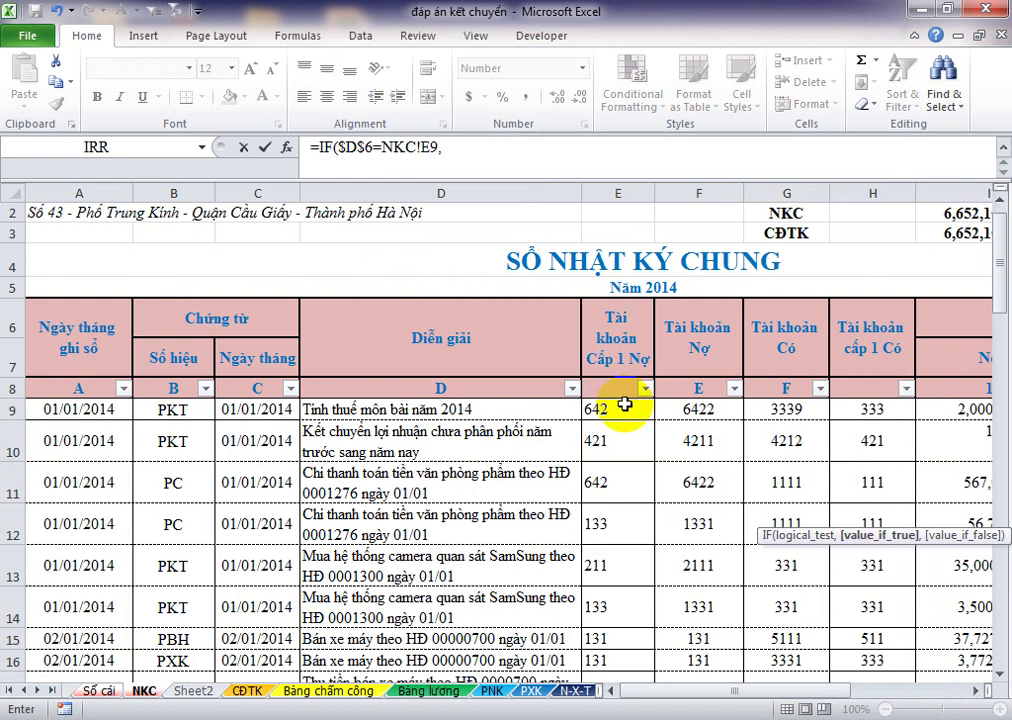
left_click(928, 412)
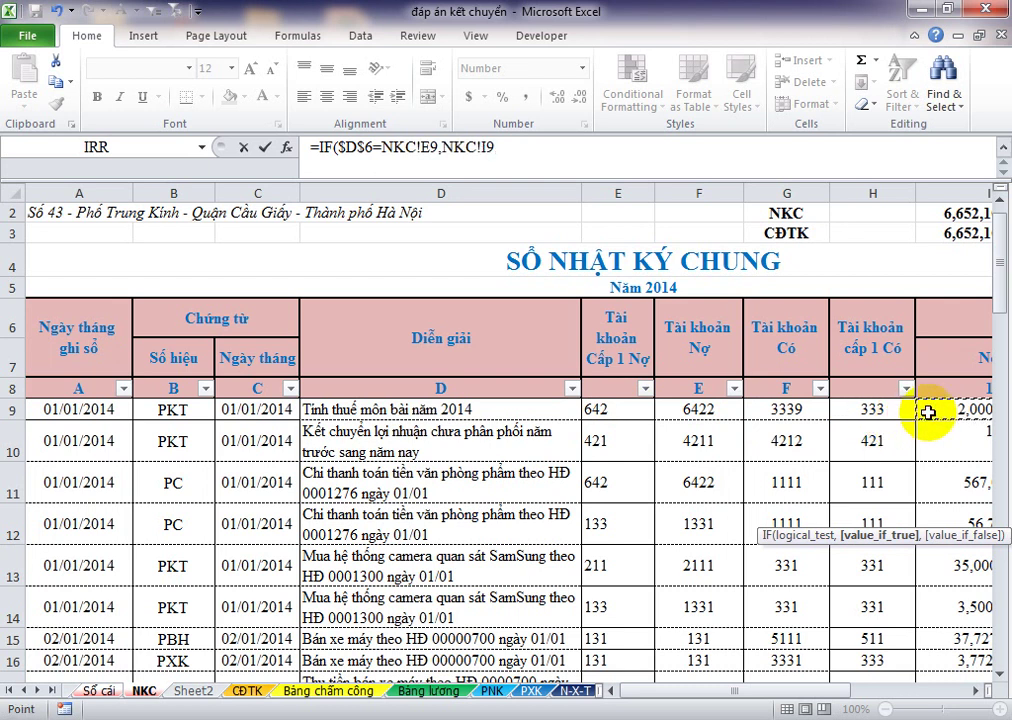
type(",")
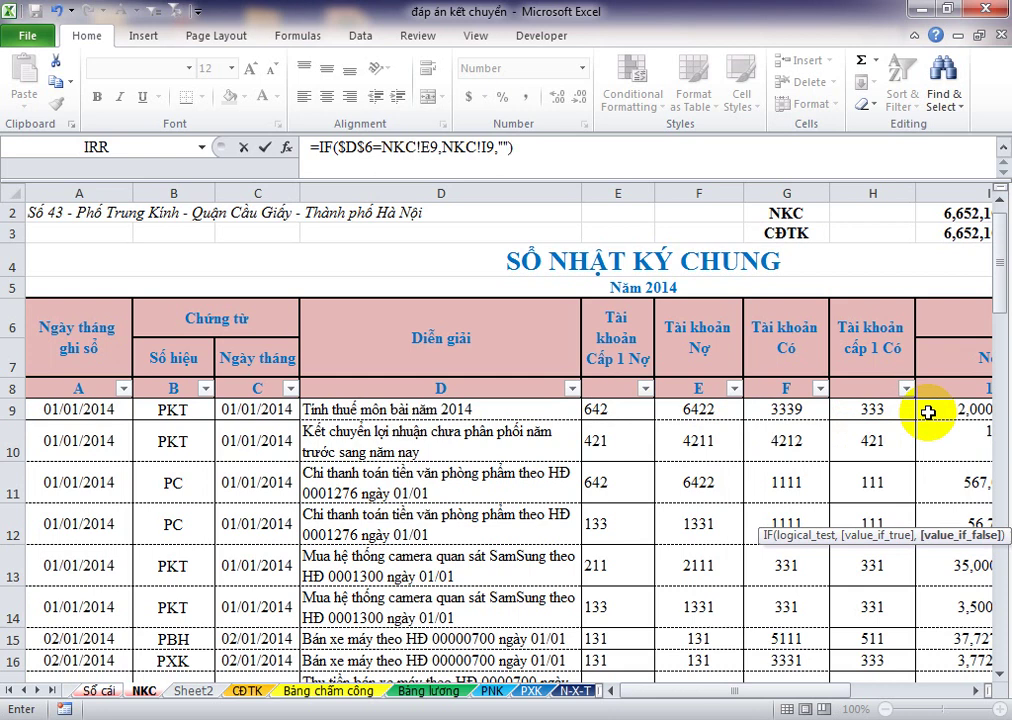
key("Return")
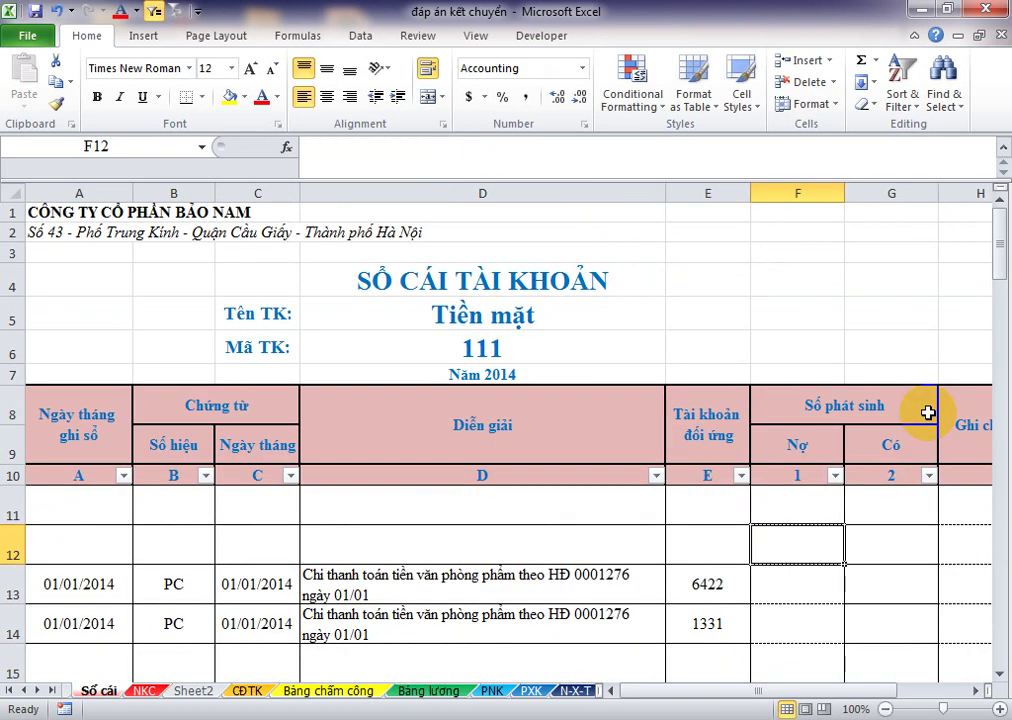
Step: Fill the F11 debit formula down through row 91, just above the Tổng cộng row
key("shift+Down")
key("shift+Down")
key("shift+Down")
key("shift+Down")
key("shift+Down")
key("shift+Down")
key("shift+Down")
key("shift+Down")
key("shift+Down")
key("shift+Down")
key("shift+Down")
key("shift+Down")
key("shift+Down")
key("shift+Down")
key("shift+Down")
key("shift+Down")
key("shift+Down")
key("shift+Down")
key("shift+Down")
key("shift+Down")
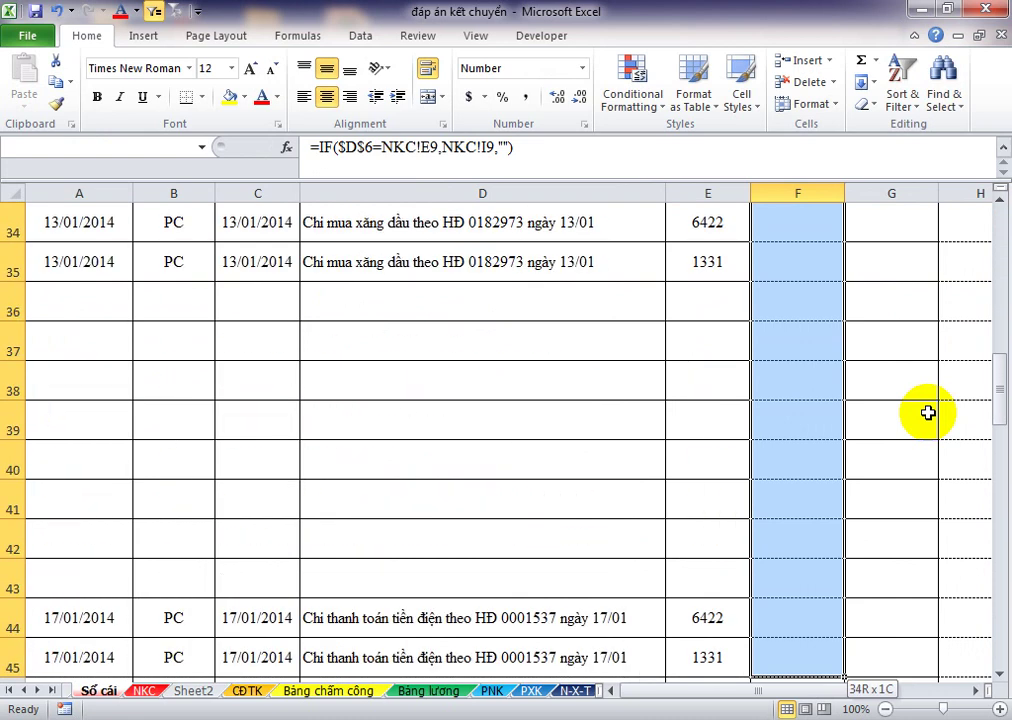
key("shift+Down")
key("shift+Down")
key("shift+Down")
key("shift+Down")
key("shift+Down")
key("shift+Down")
key("shift+Down")
key("shift+Down")
key("shift+Down")
key("shift+Down")
key("shift+Down")
key("shift+Down")
key("shift+Down")
key("shift+Down")
key("shift+Down")
key("shift+Down")
key("shift+Down")
key("shift+Down")
key("shift+Down")
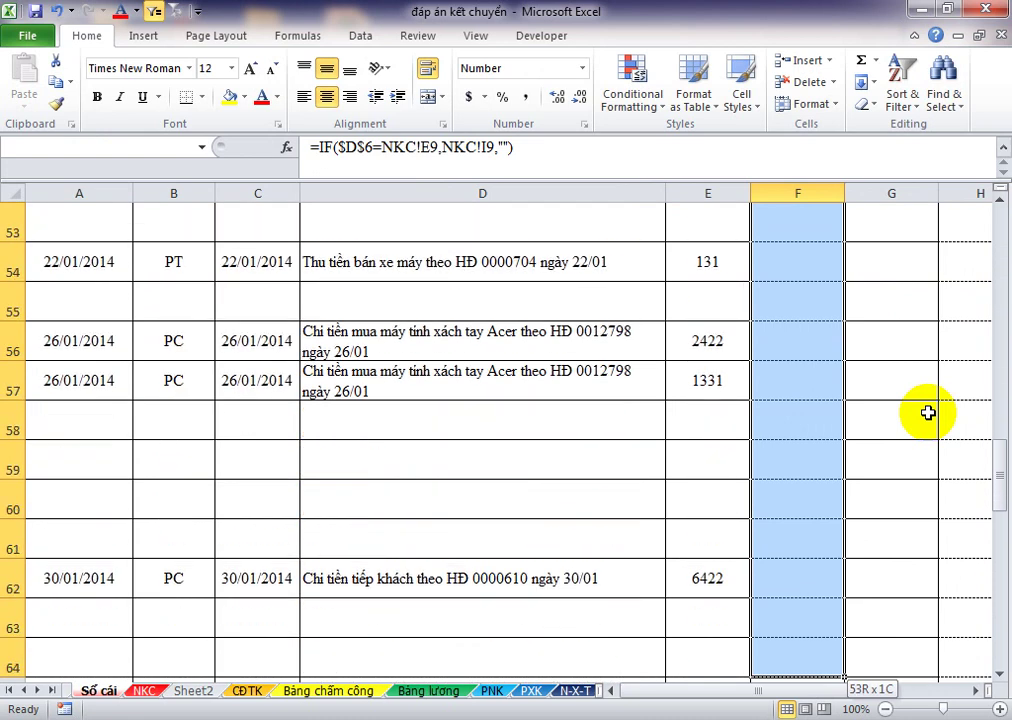
key("shift+Down")
key("shift+Down")
key("shift+Down")
key("shift+Down")
key("shift+Down")
key("shift+Down")
key("shift+Down")
key("shift+Down")
key("shift+Down")
key("shift+Down")
key("shift+Down")
key("shift+Down")
key("shift+Down")
key("shift+Down")
key("shift+Down")
key("shift+Down")
key("shift+Down")
key("shift+Down")
key("shift+Down")
key("shift+Down")
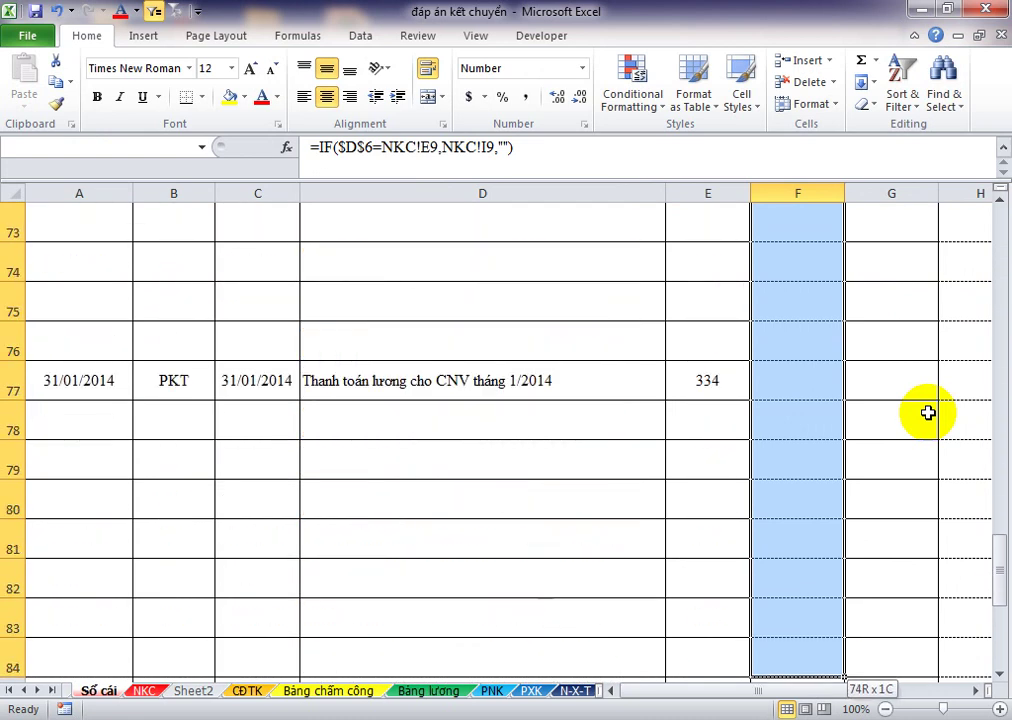
key("shift+Down")
key("shift+Down")
key("shift+Down")
key("shift+Down")
key("shift+Down")
key("shift+Down")
key("shift+Down")
key("shift+Down")
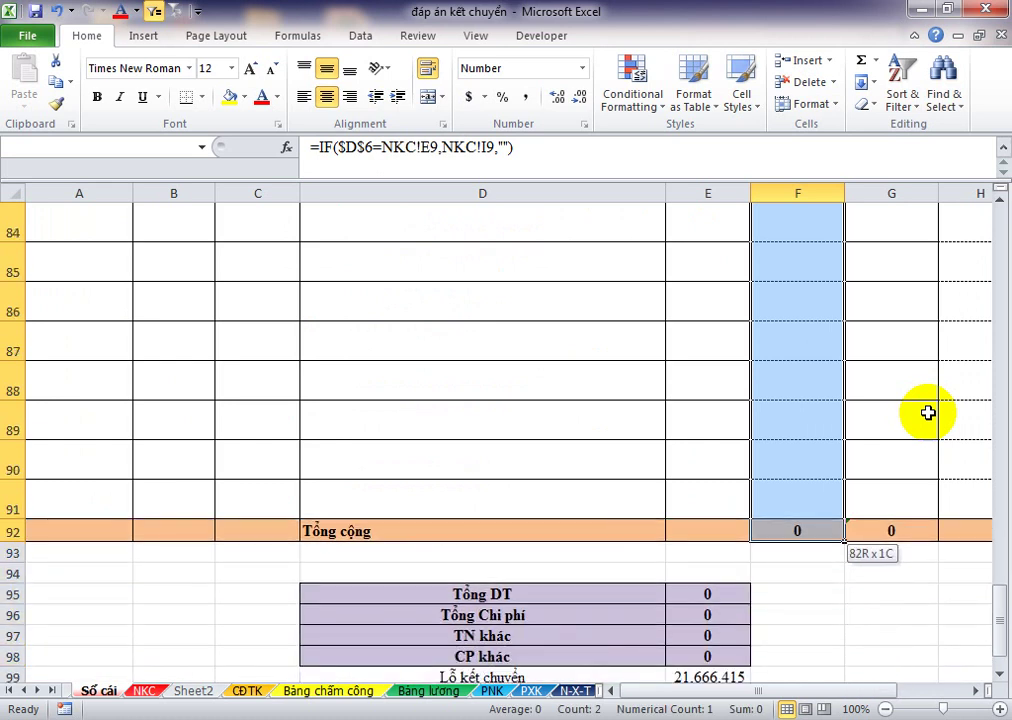
key("shift+Up")
key("ctrl+d")
Step: Examine the filled debit column down to the 02/01/2014 cash receipt row and its formula in F19
key("Up")
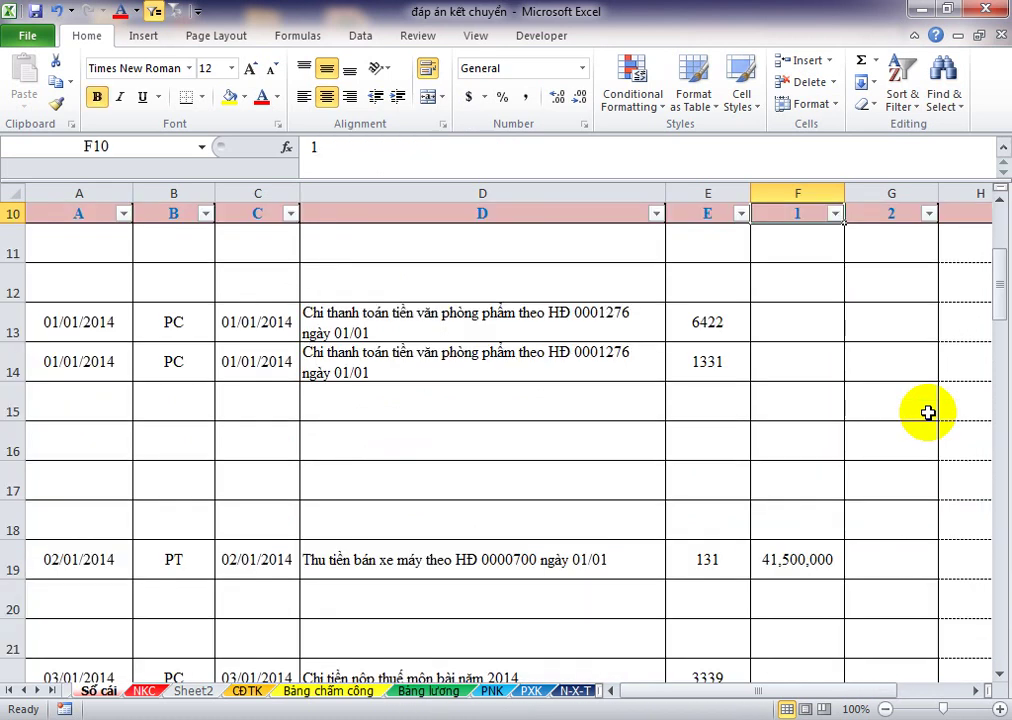
key("Up")
key("Up")
key("Down")
key("Down")
key("Down")
key("Down")
key("Down")
key("Down")
key("Down")
key("Down")
key("Down")
key("Down")
key("Down")
key("Down")
key("Down")
key("Down")
key("Down")
key("Down")
key("Down")
key("Down")
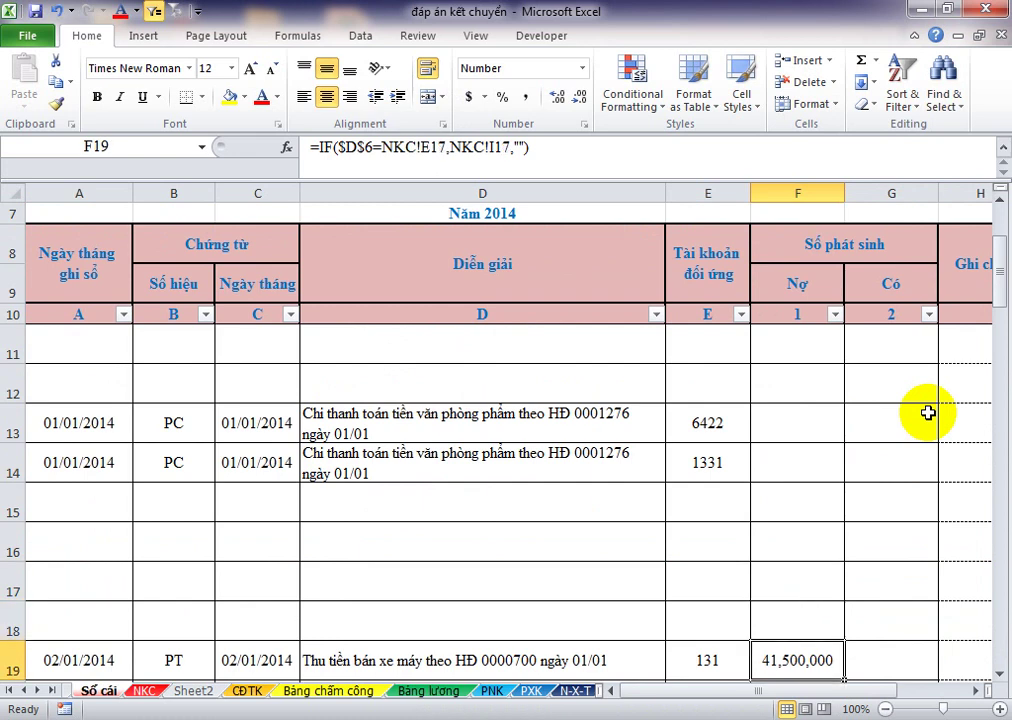
Step: Enter =IF($D$6=NKC!H9,NKC!J9,"") in G11 of Sổ cái to pull the credit (Có) amount from the journal
key("Up")
key("Up")
key("Up")
key("Up")
key("Up")
key("Up")
key("Up")
key("Up")
key("Up")
key("Up")
key("Up")
key("Up")
key("Up")
key("Up")
key("Up")
key("Up")
key("Up")
key("Up")
key("Down")
key("Down")
key("Down")
key("Right")
type("=IF(")
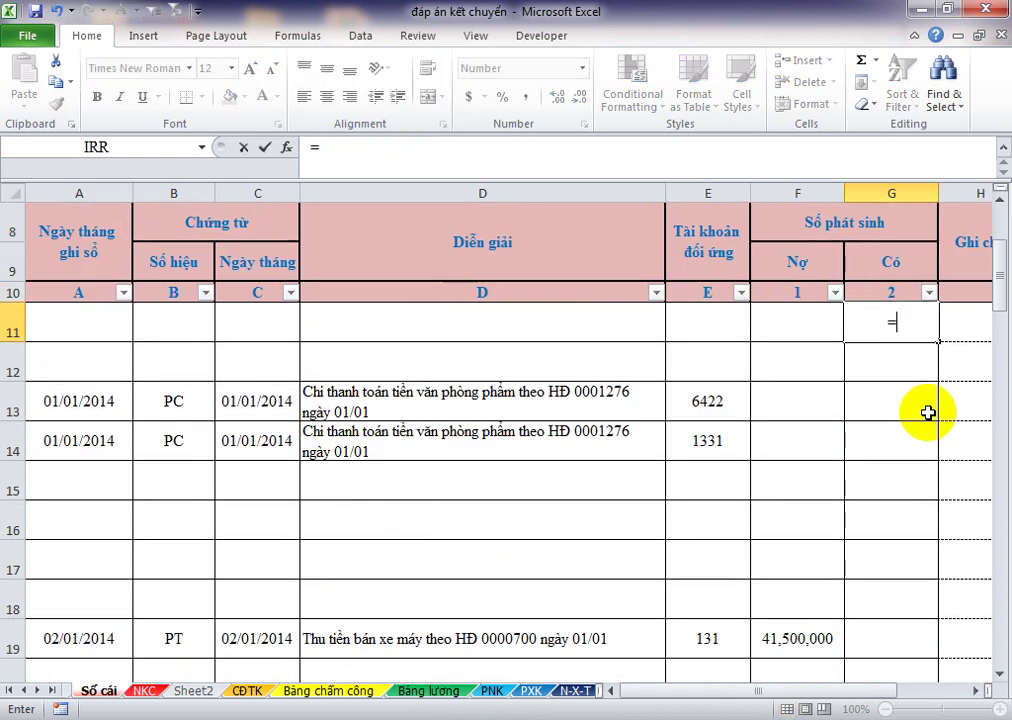
key("Left")
key("Left")
key("Up")
key("Up")
key("Up")
key("Left")
key("Up")
key("Up")
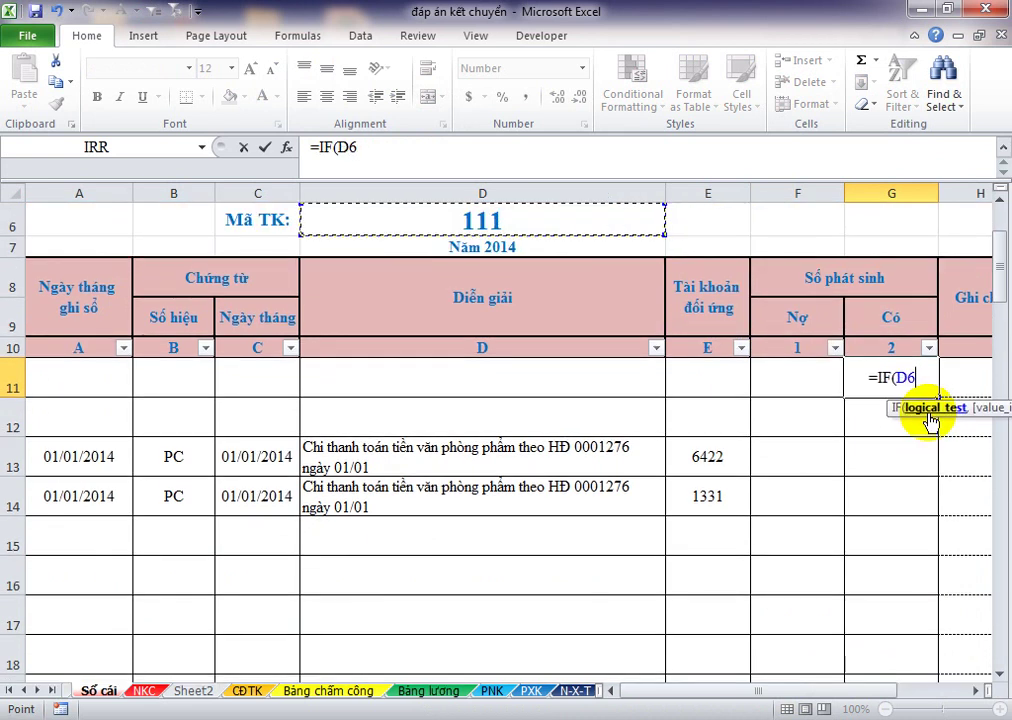
key("F4")
type("=")
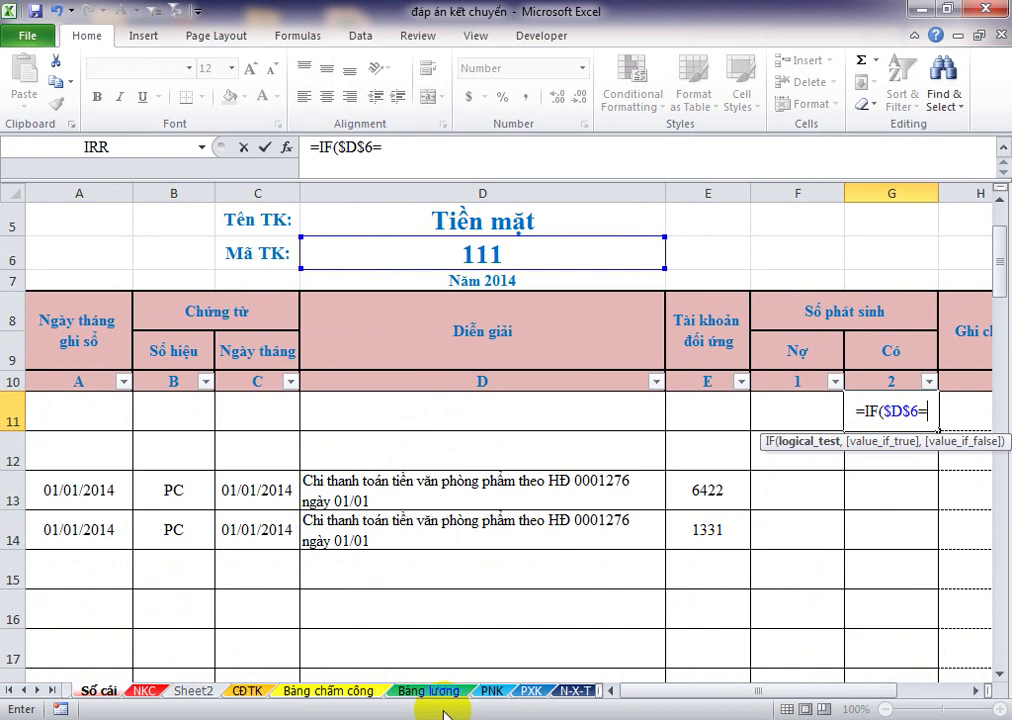
left_click(145, 691)
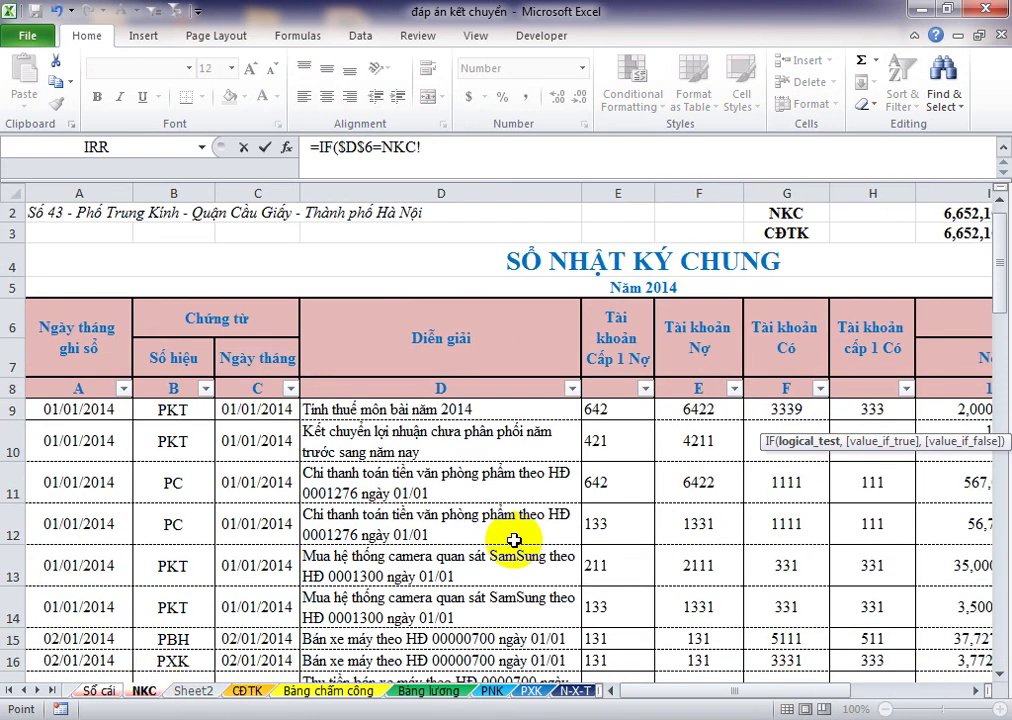
left_click(872, 410)
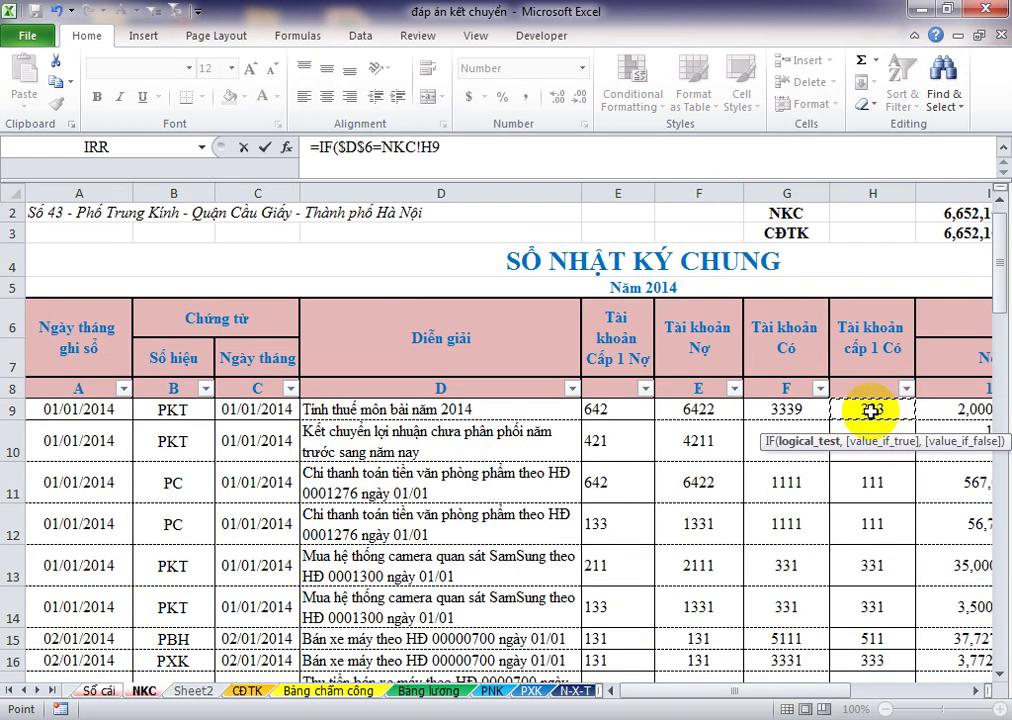
type(",")
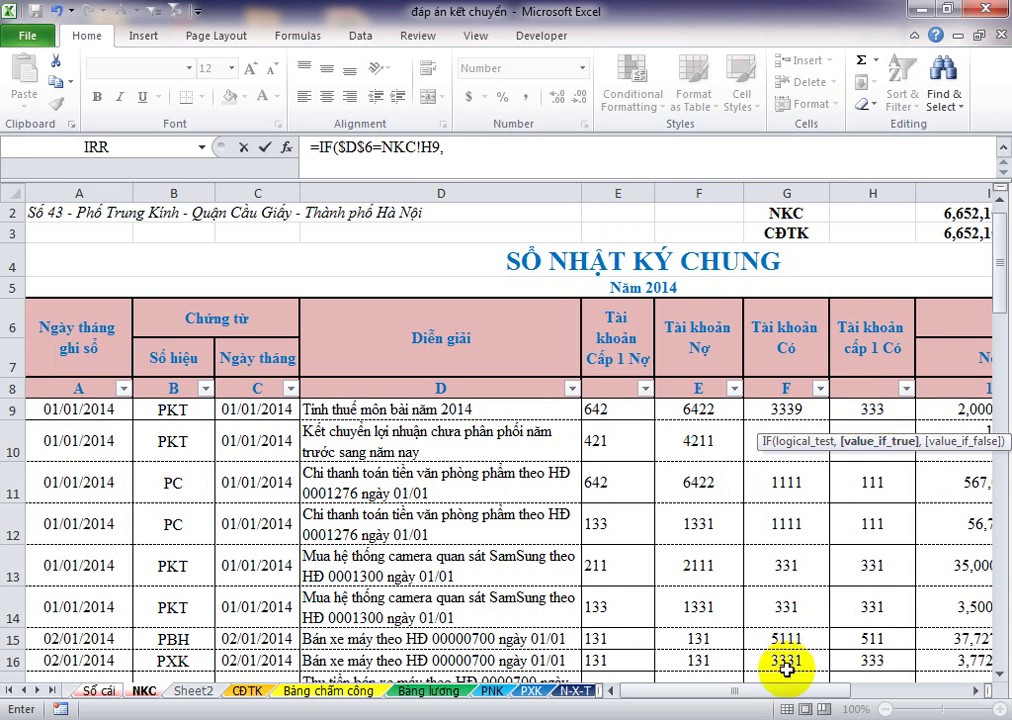
left_click_drag(788, 689, 849, 688)
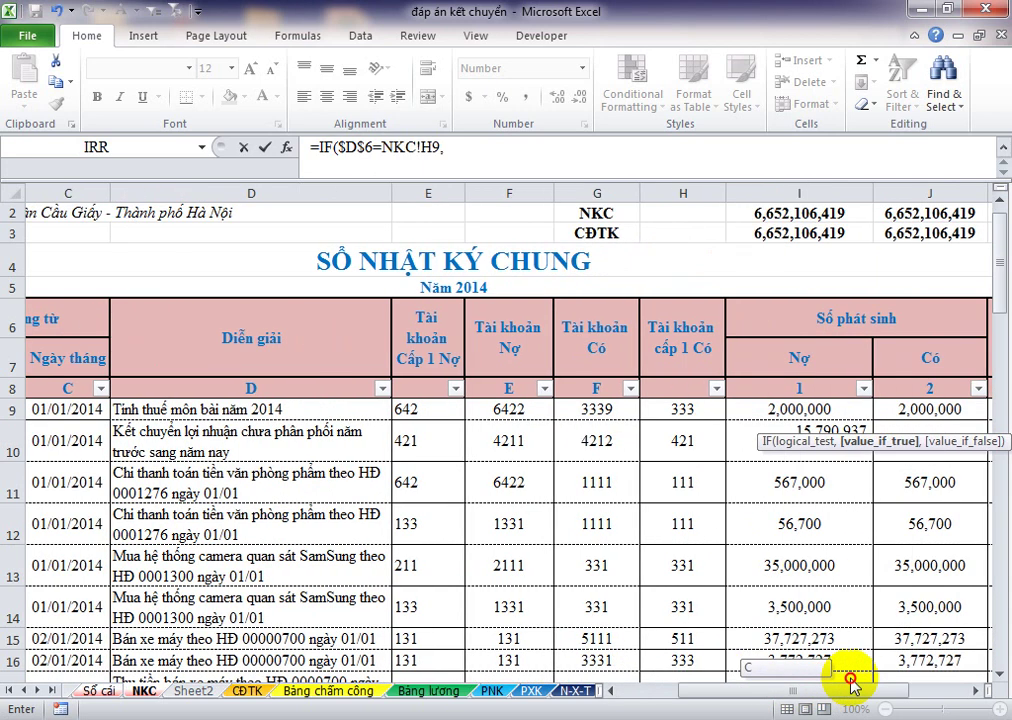
left_click(918, 405)
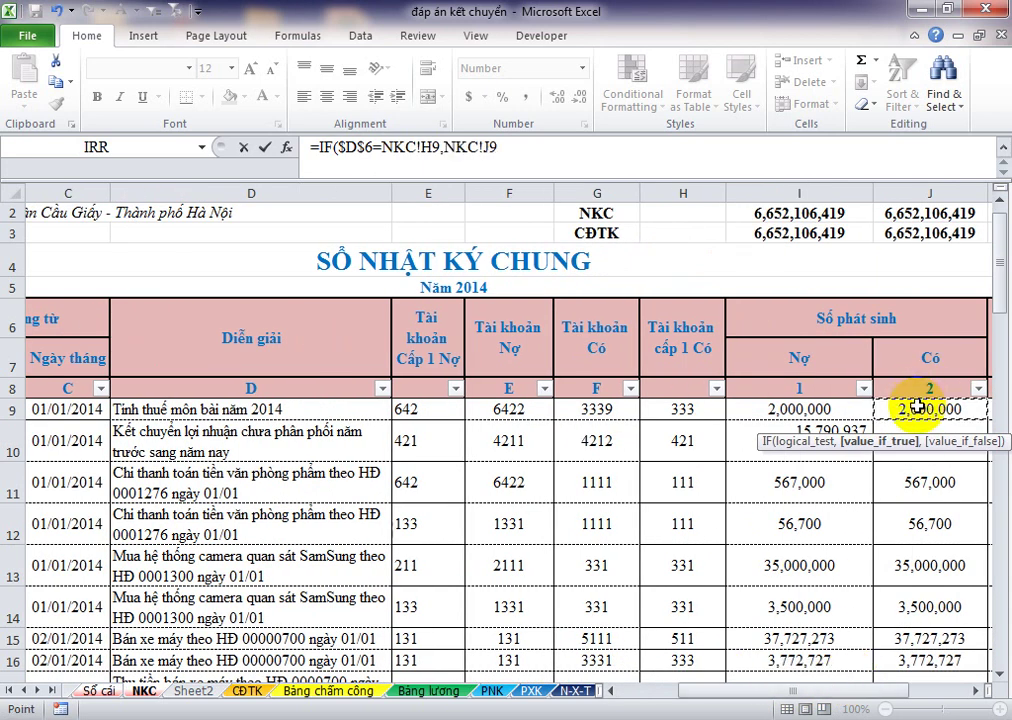
type(",")
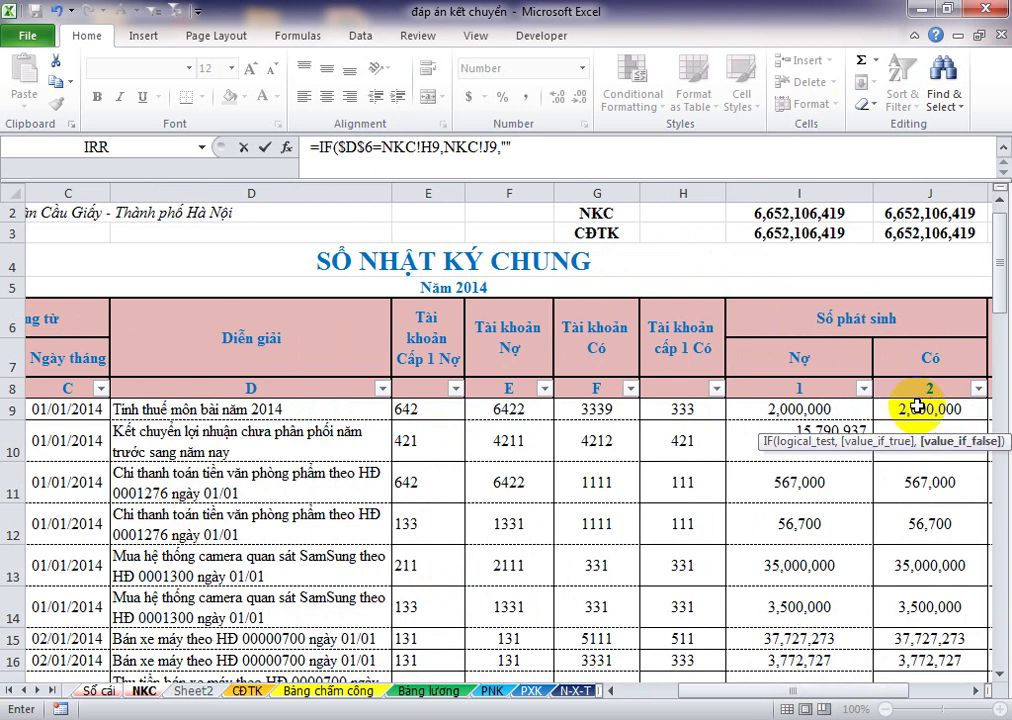
key("Return")
Step: Fill the G11 credit formula down the Có column of the ledger
left_click_drag(913, 406, 917, 405)
key("Up")
key("Up")
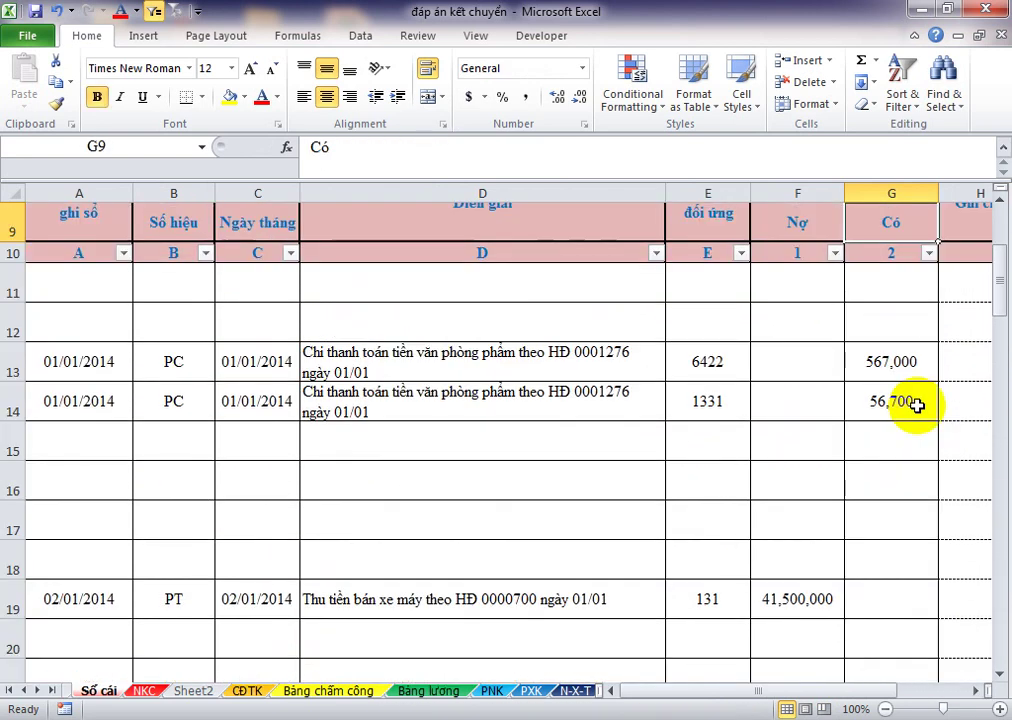
Step: Examine the ledger's column headings and the credit formula in G11
key("Down")
key("Left")
key("Left")
key("Left")
key("Right")
key("Right")
key("Right")
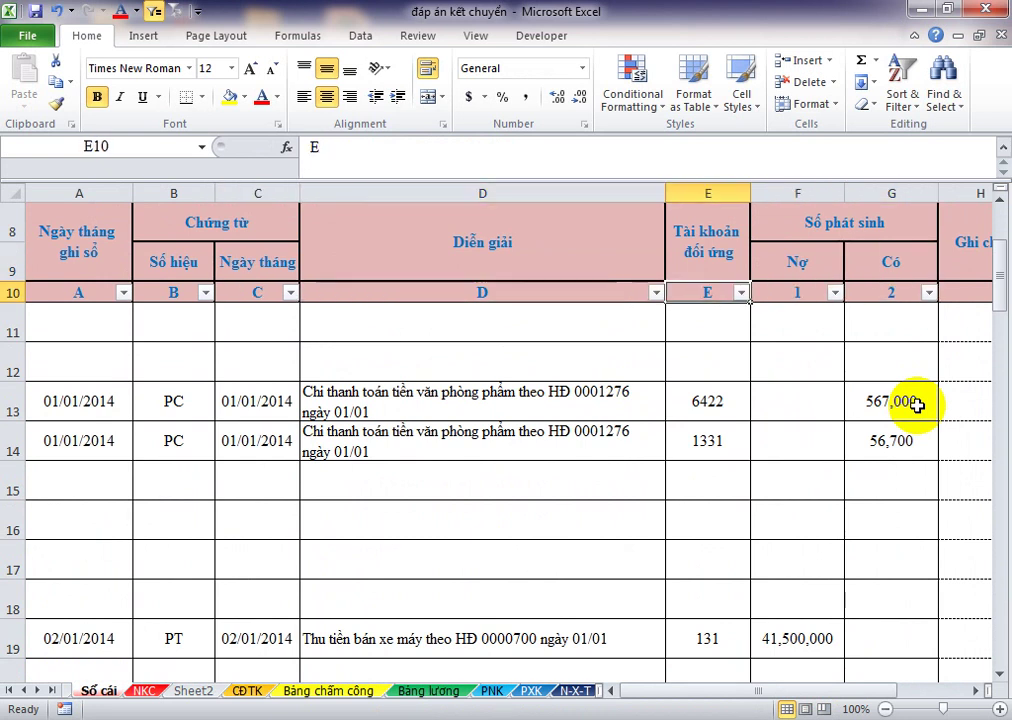
key("Left")
key("Left")
key("Left")
key("Left")
key("Left")
key("Right")
key("Right")
key("Right")
key("Down")
key("Right")
key("Right")
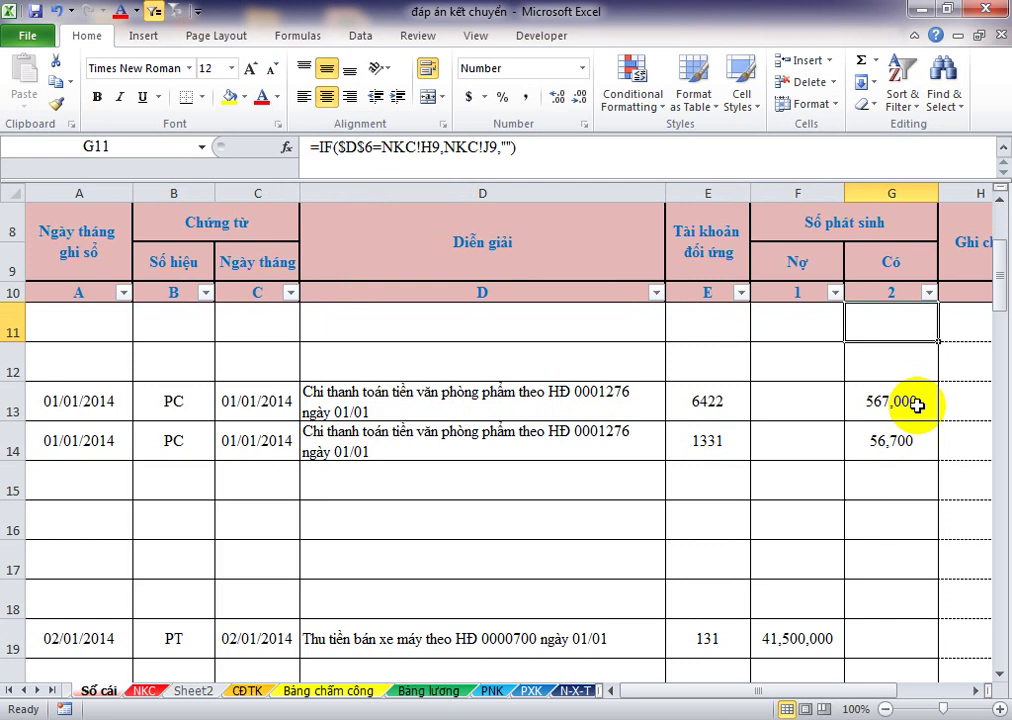
Step: Examine the filled 01/01/2014 cash payment rows and the title block of the ledger
key("Left")
key("Left")
key("Left")
key("Down")
key("Down")
key("Down")
key("Down")
key("Down")
key("Down")
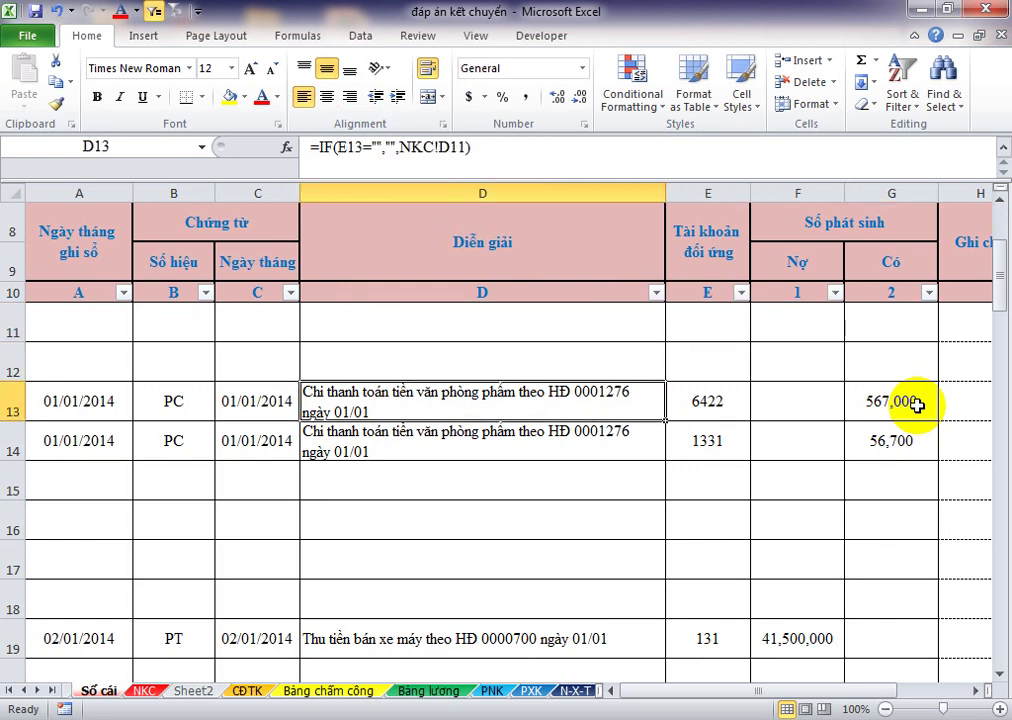
key("Right")
key("Right")
key("Right")
key("Right")
key("Right")
key("Right")
key("Right")
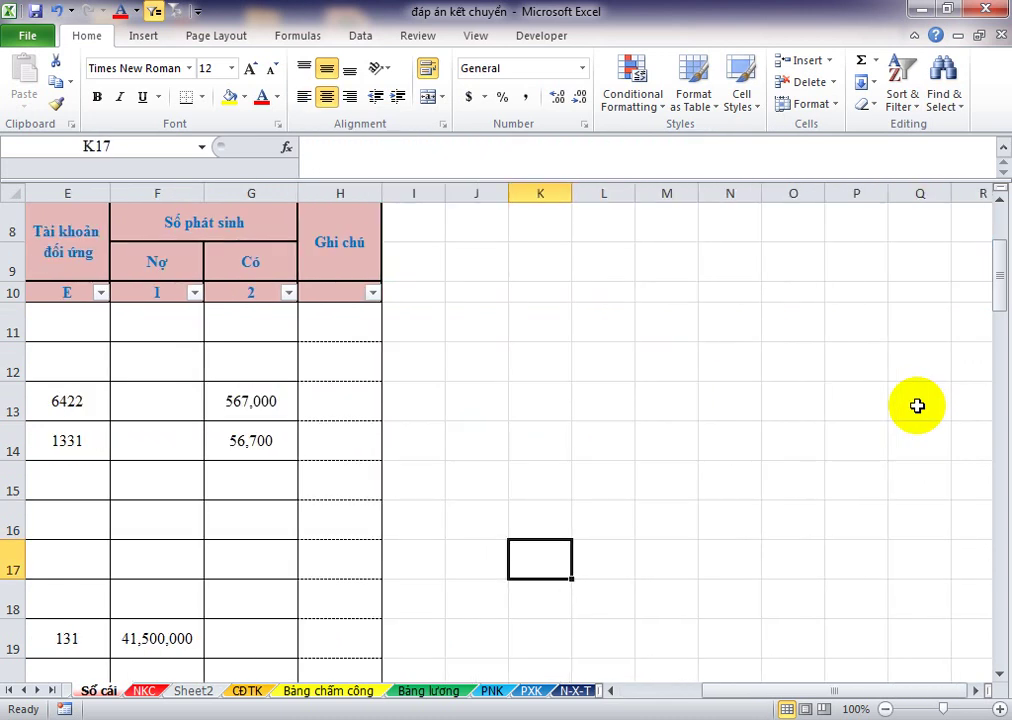
key("Left")
key("Left")
key("Left")
key("Left")
key("Left")
key("Left")
key("Left")
key("Left")
key("Left")
key("Left")
key("Up")
key("Up")
key("Up")
key("Up")
key("Up")
key("Up")
key("Up")
key("Up")
key("Up")
key("Up")
key("Up")
key("Up")
key("Up")
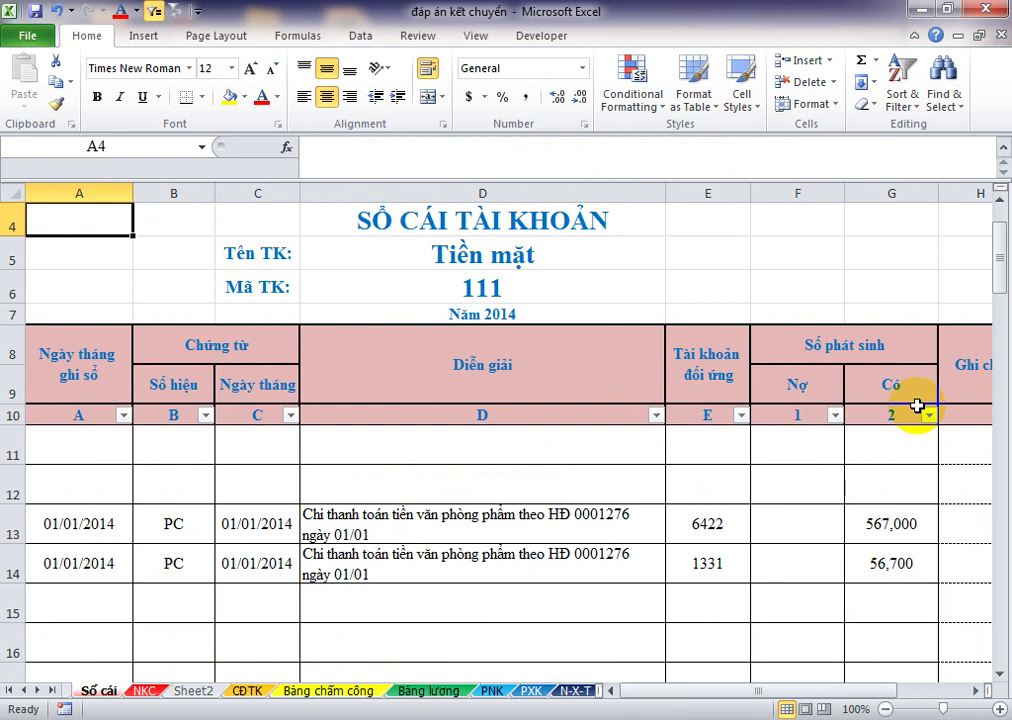
Step: Insert a blank row above ledger row 11, directly below the column headings
key("Down")
key("Down")
key("Down")
key("Down")
key("Down")
key("Down")
key("Down")
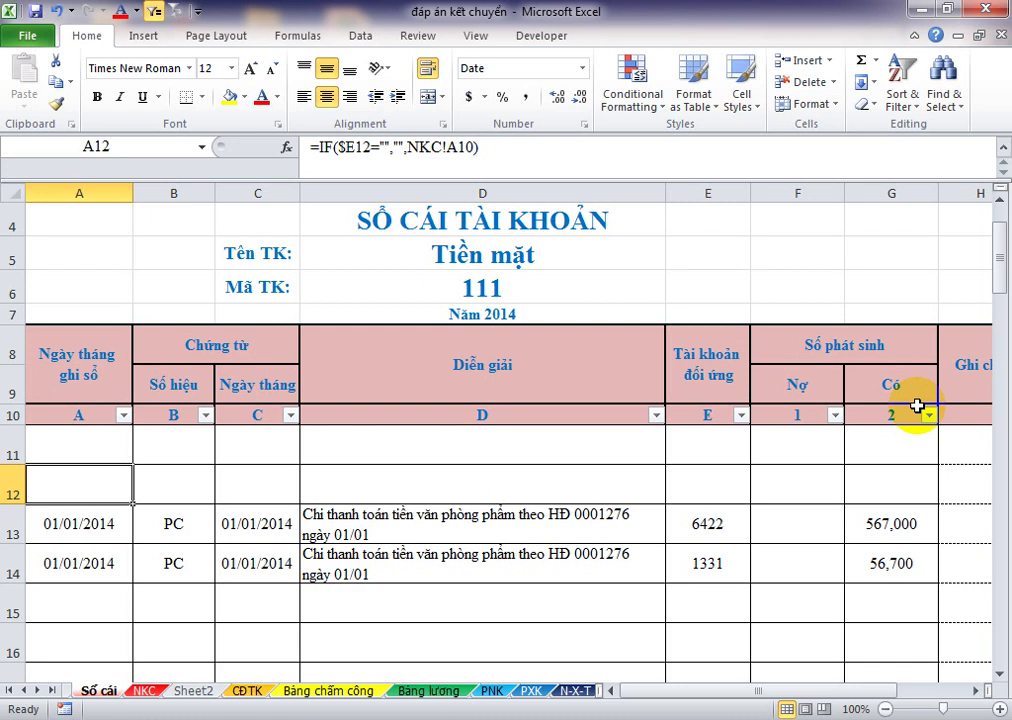
key("Up")
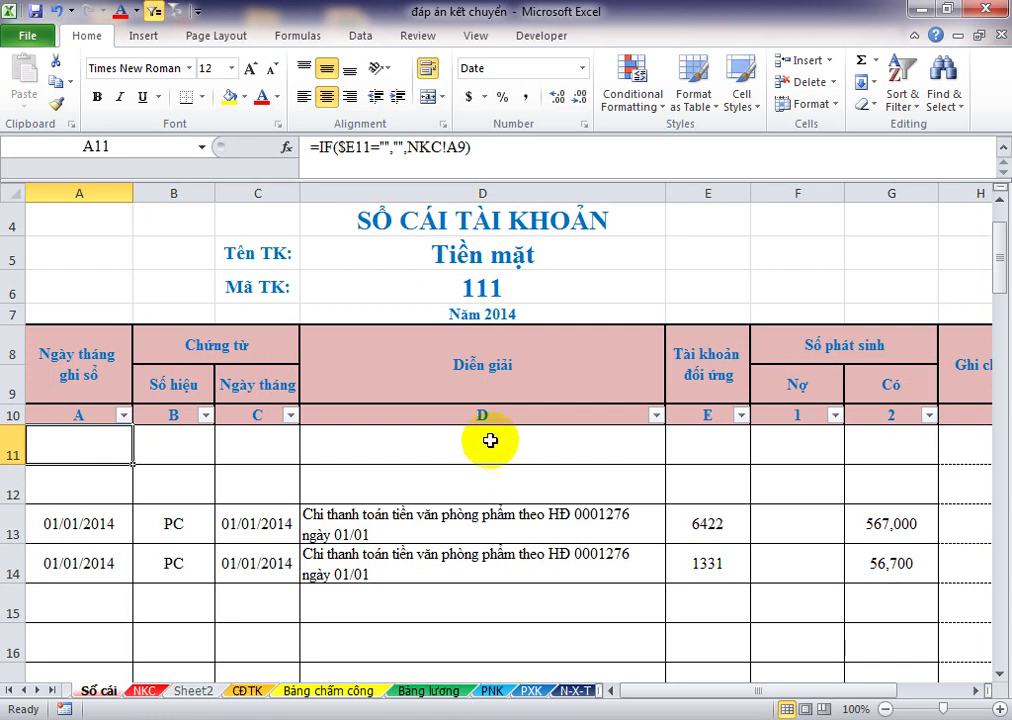
left_click(9, 441)
right_click(9, 441)
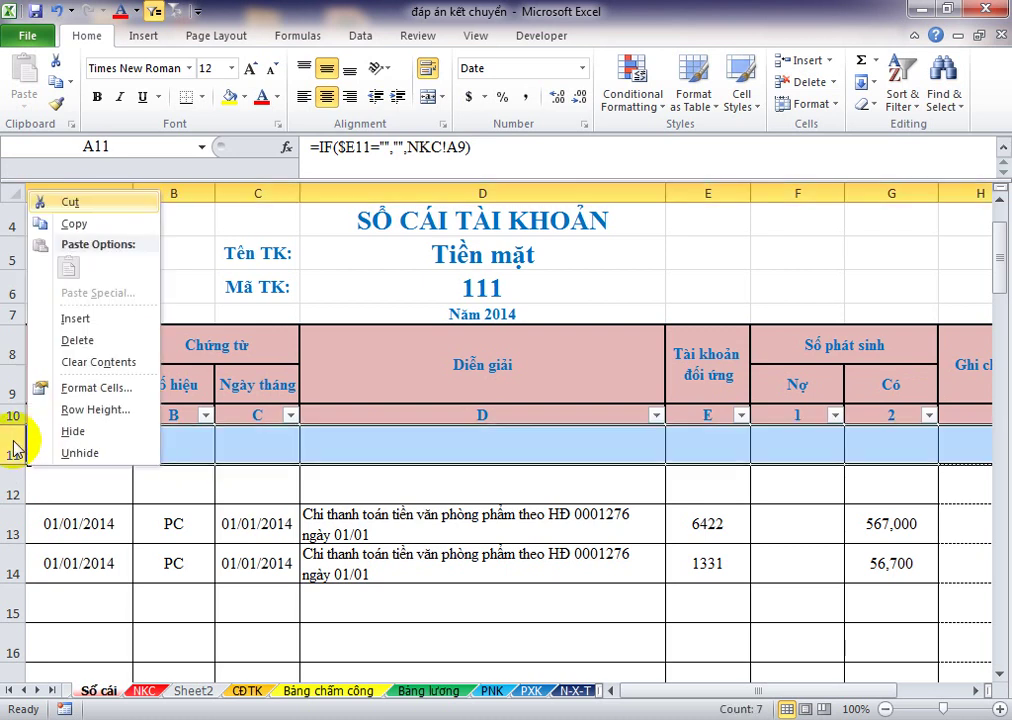
key("i")
key("Down")
key("Up")
Step: Label the new row "Số dư đầu kỳ" in the Diễn giải column, cell D11
key("Right")
key("Right")
key("Right")
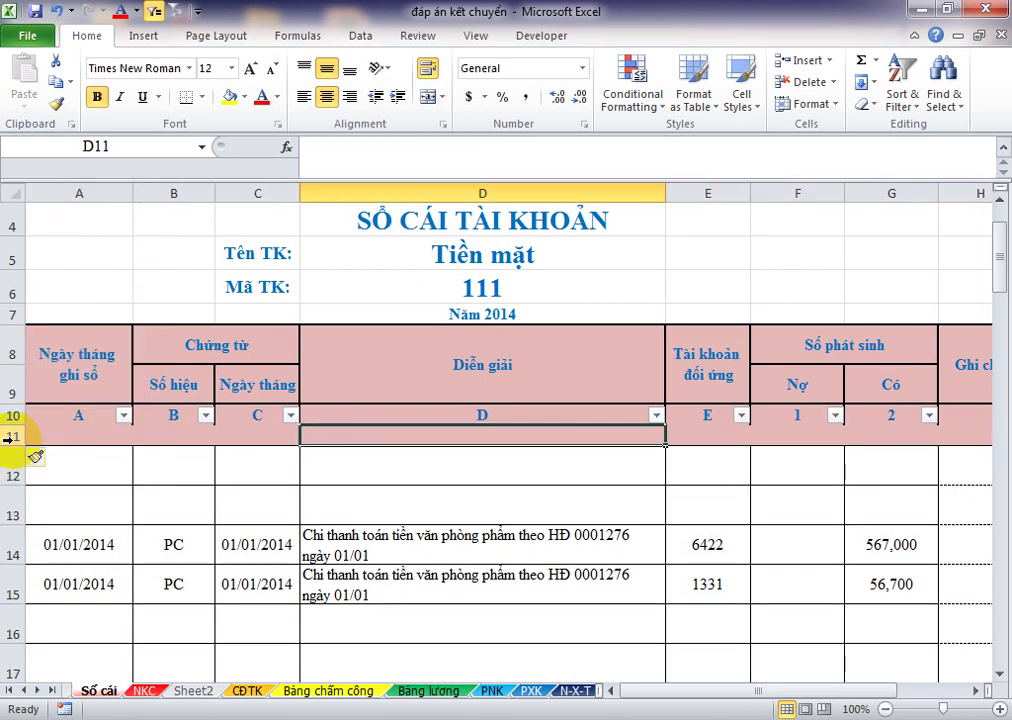
key("Down")
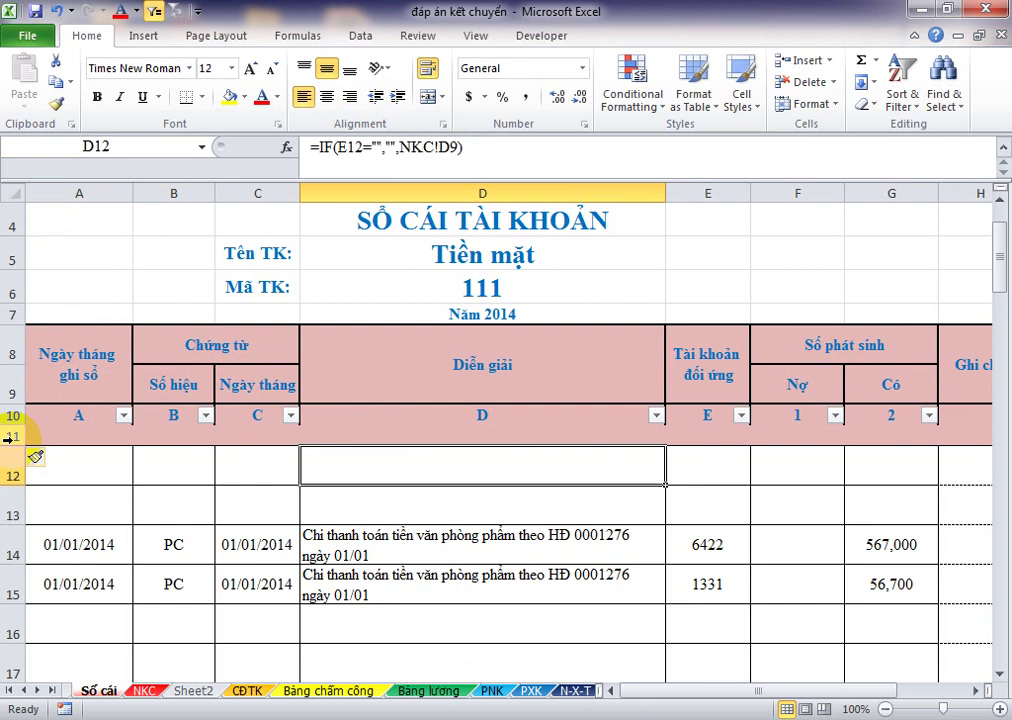
key("Up")
type("Số")
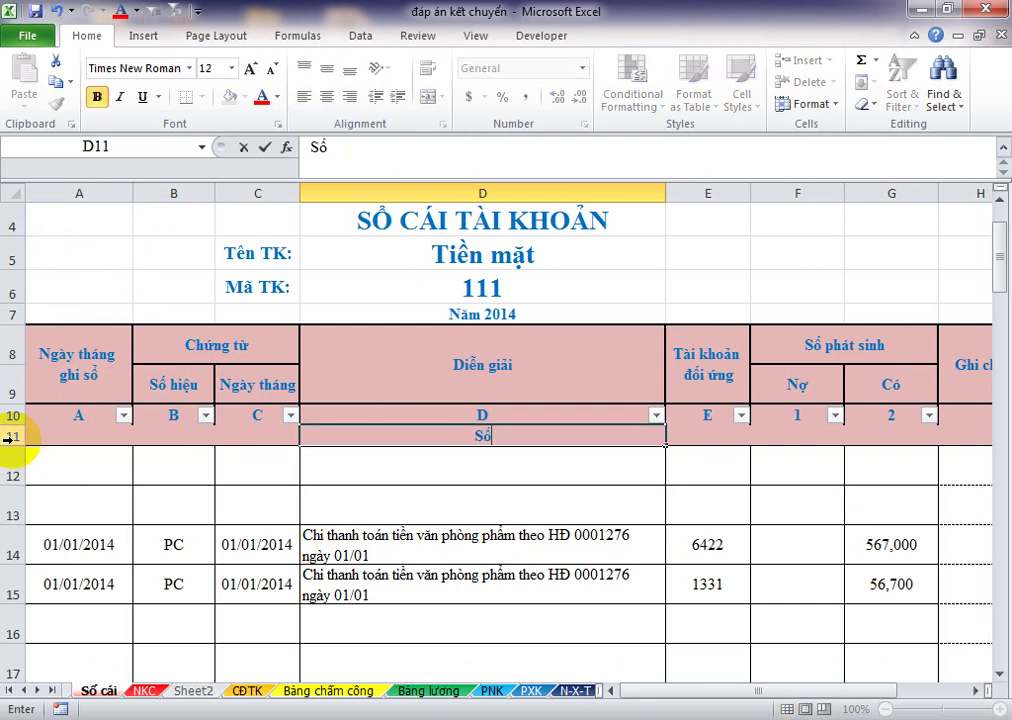
type(" dư đầu ky")
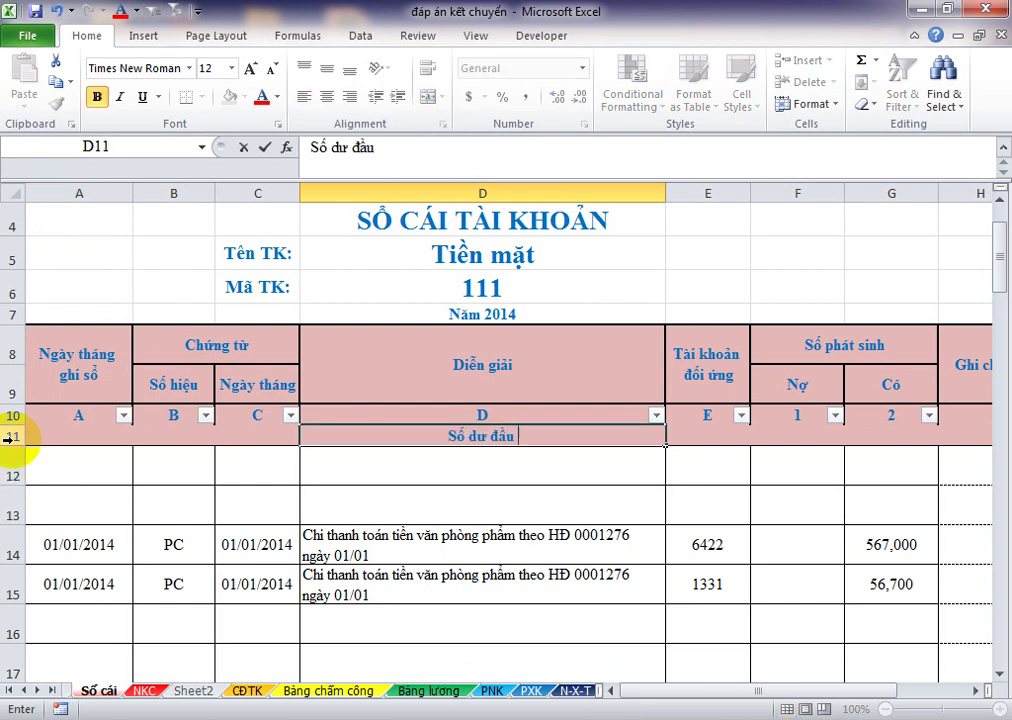
key("Tab")
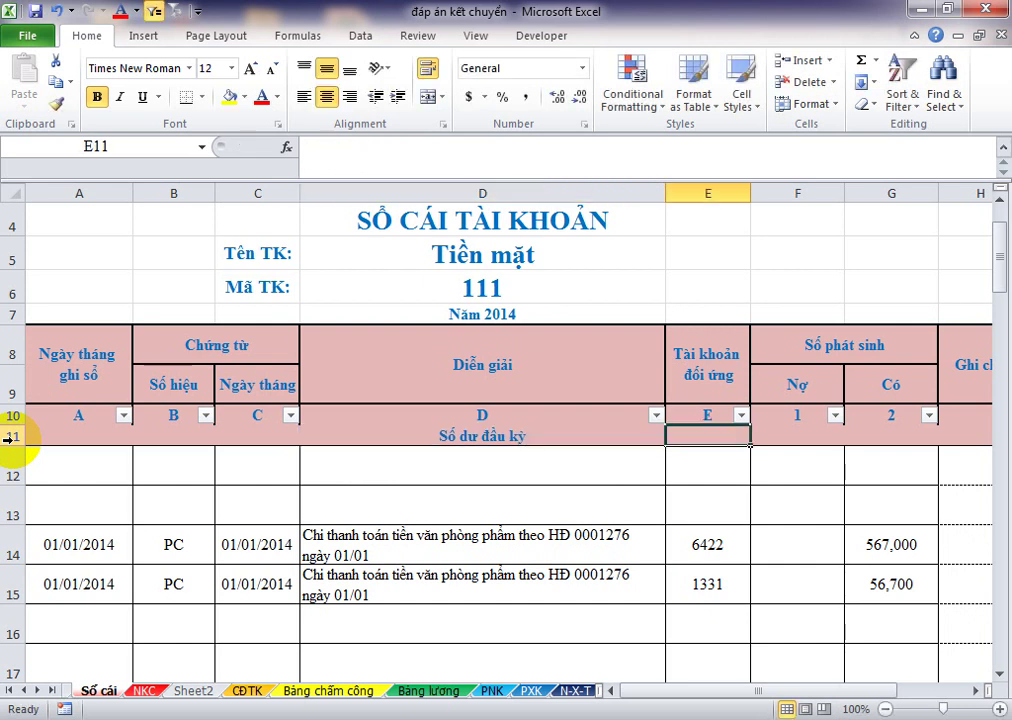
Step: Apply all borders to the opening balance row, cells A11 to H11
key("Left")
key("Left")
key("Left")
key("Left")
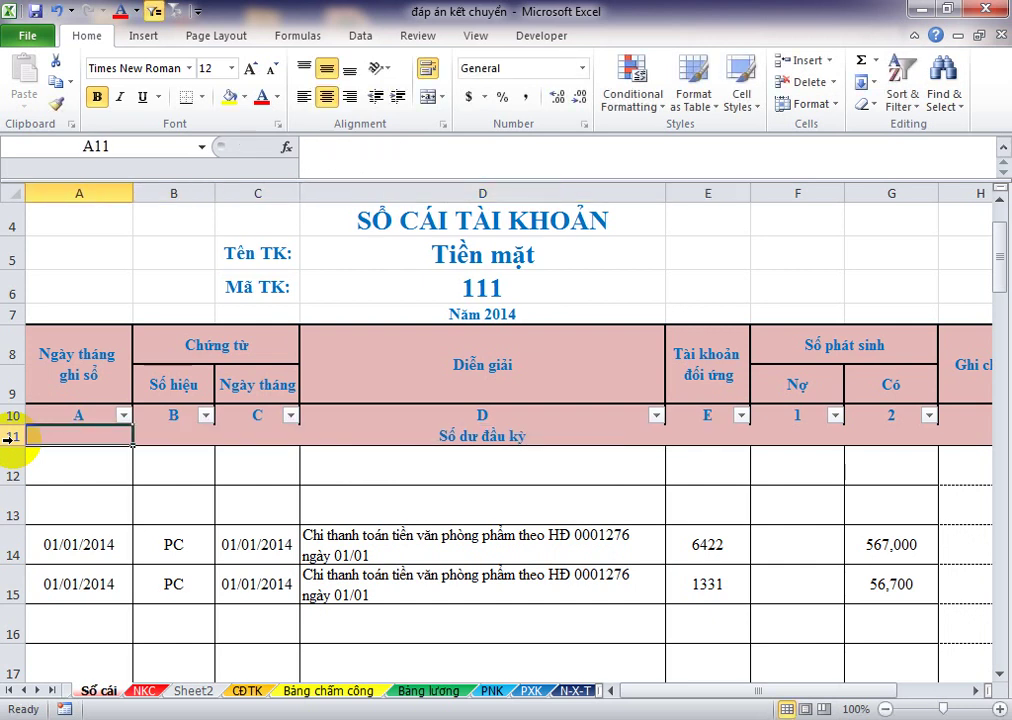
key("shift+Right")
key("shift+Right")
key("shift+Right")
key("shift+Right")
key("shift+Right")
key("shift+Right")
key("shift+Right")
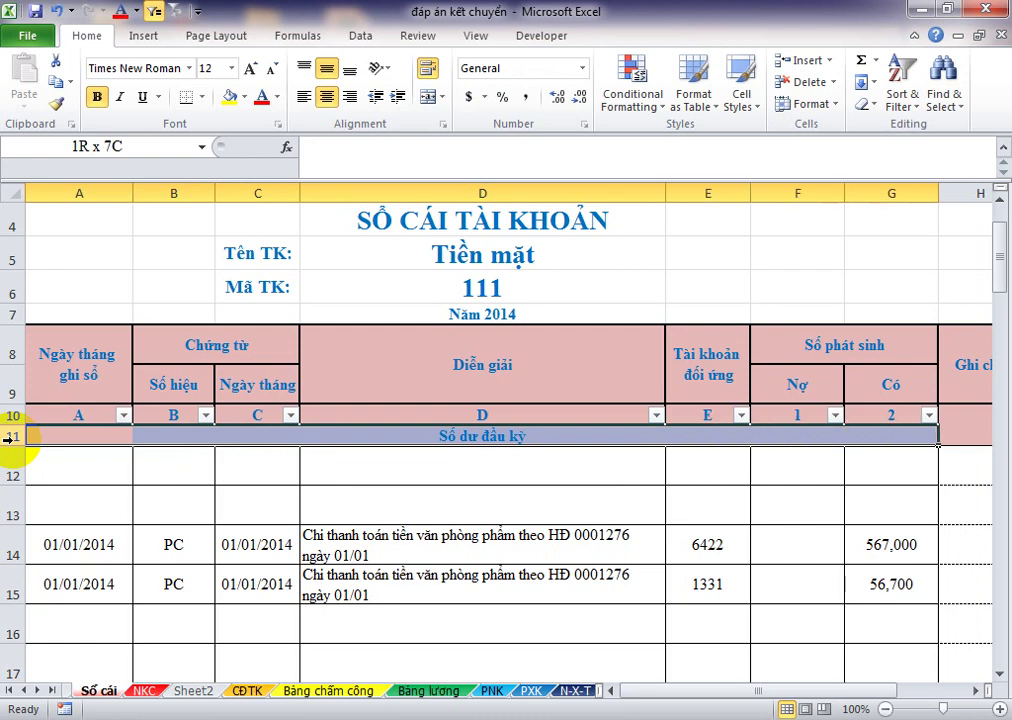
key("alt")
key("h")
key("b")
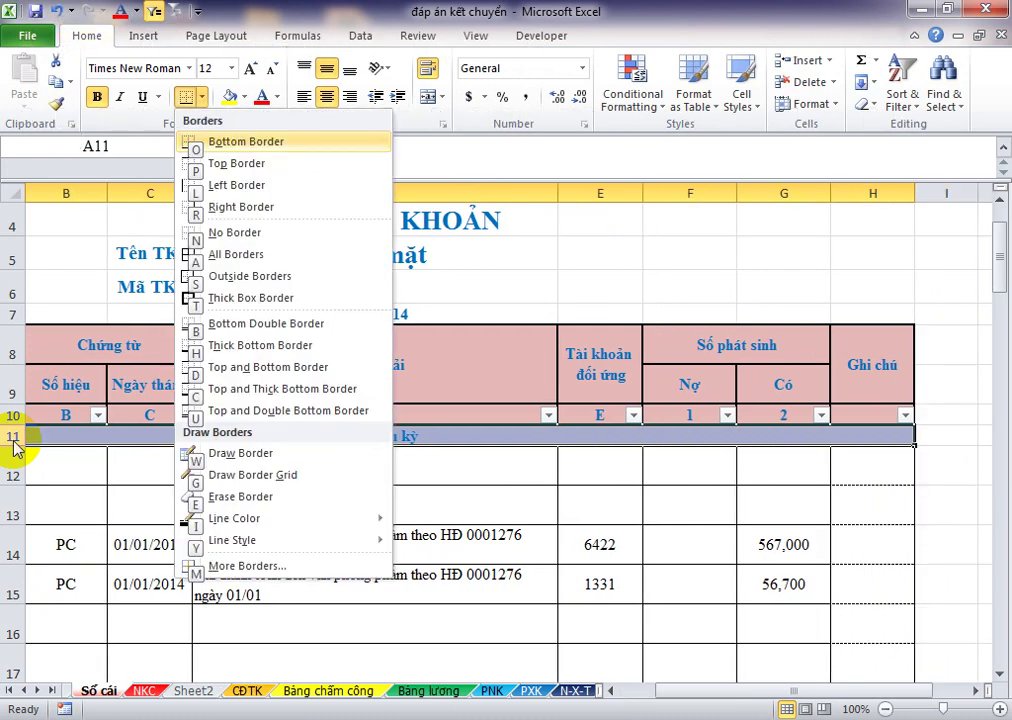
key("a")
key("Down")
key("Up")
Step: Start a VLOOKUP formula in the opening balance Nợ cell F11 with the account code in D6 as the lookup value
key("Right")
key("Right")
key("Right")
key("Right")
key("Right")
key("Right")
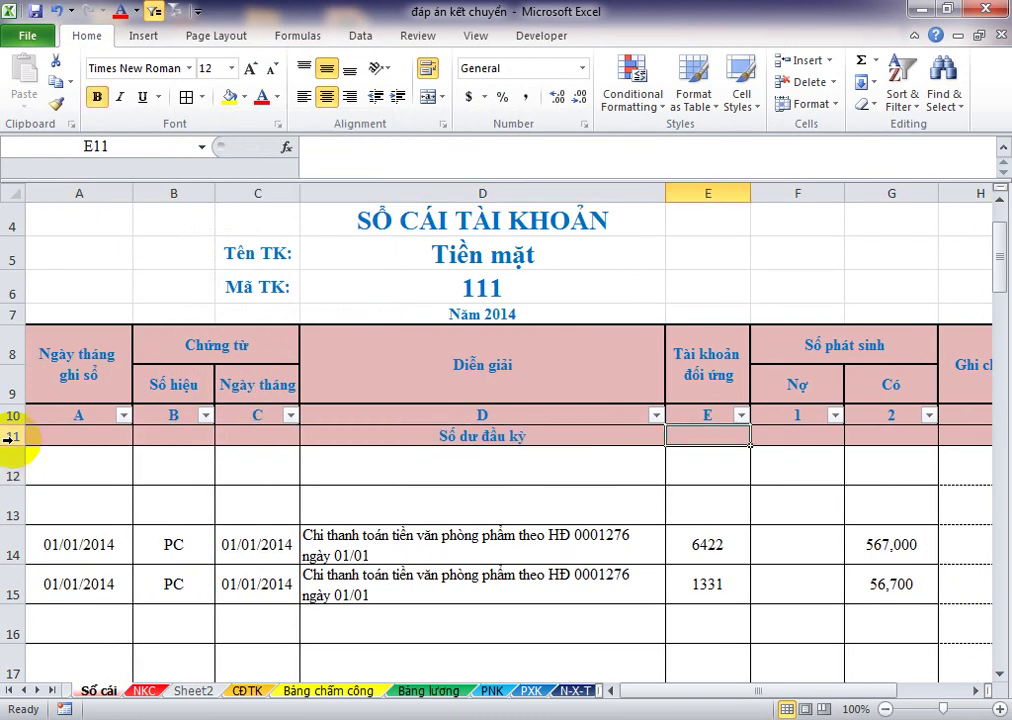
key("Left")
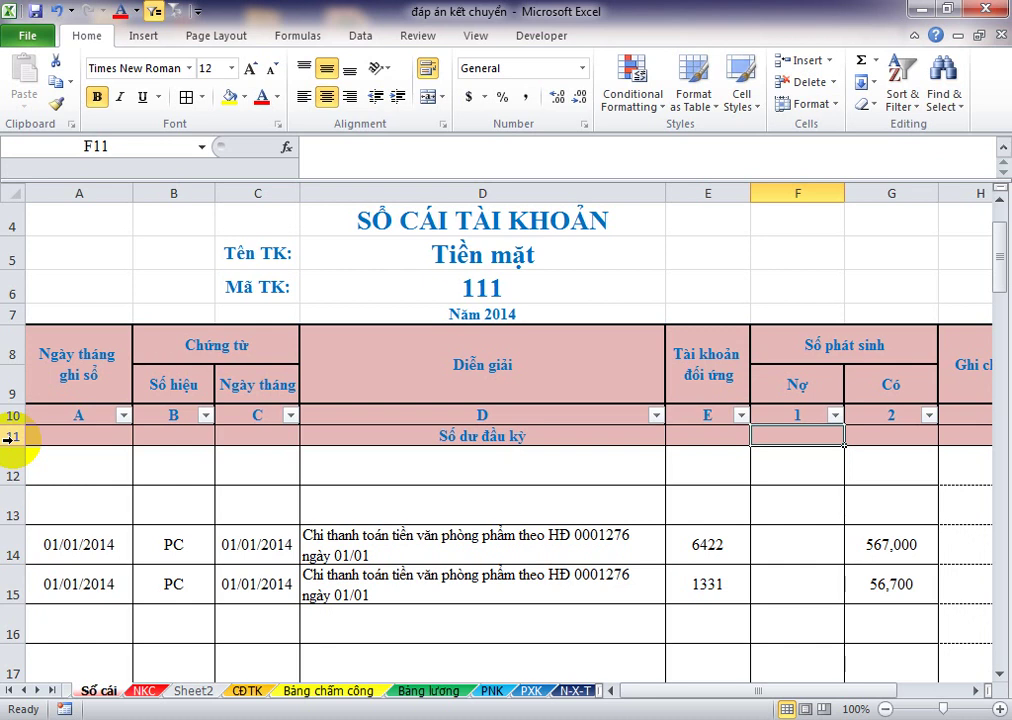
type("=vl")
key("Tab")
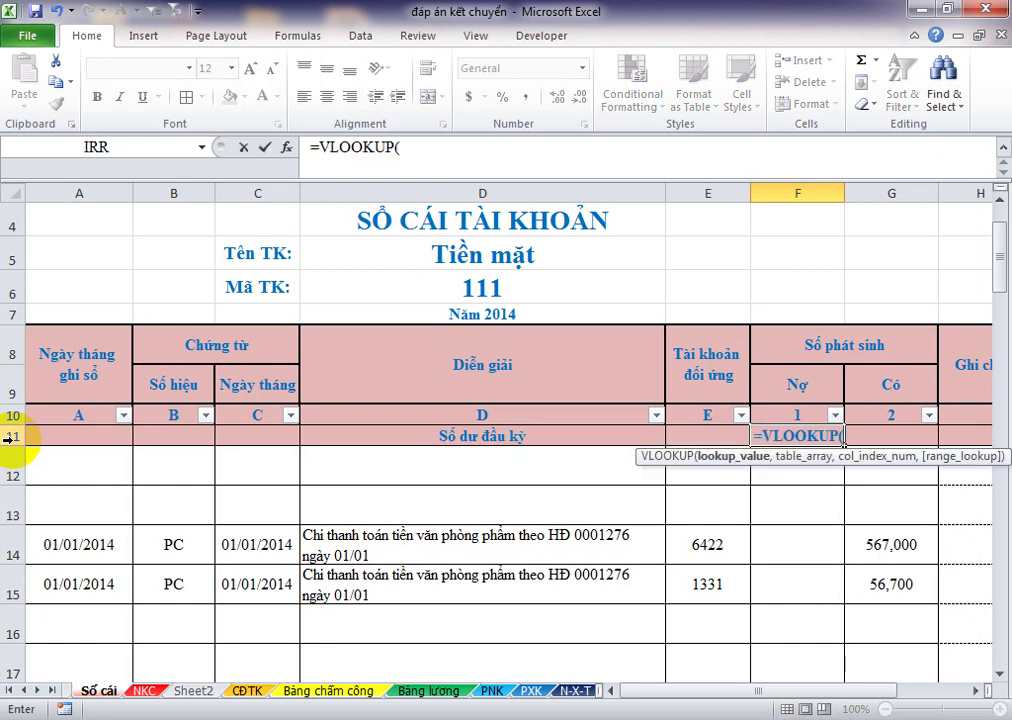
key("Left")
key("Left")
key("Up")
key("Up")
key("Left")
key("Right")
key("Up")
key("Up")
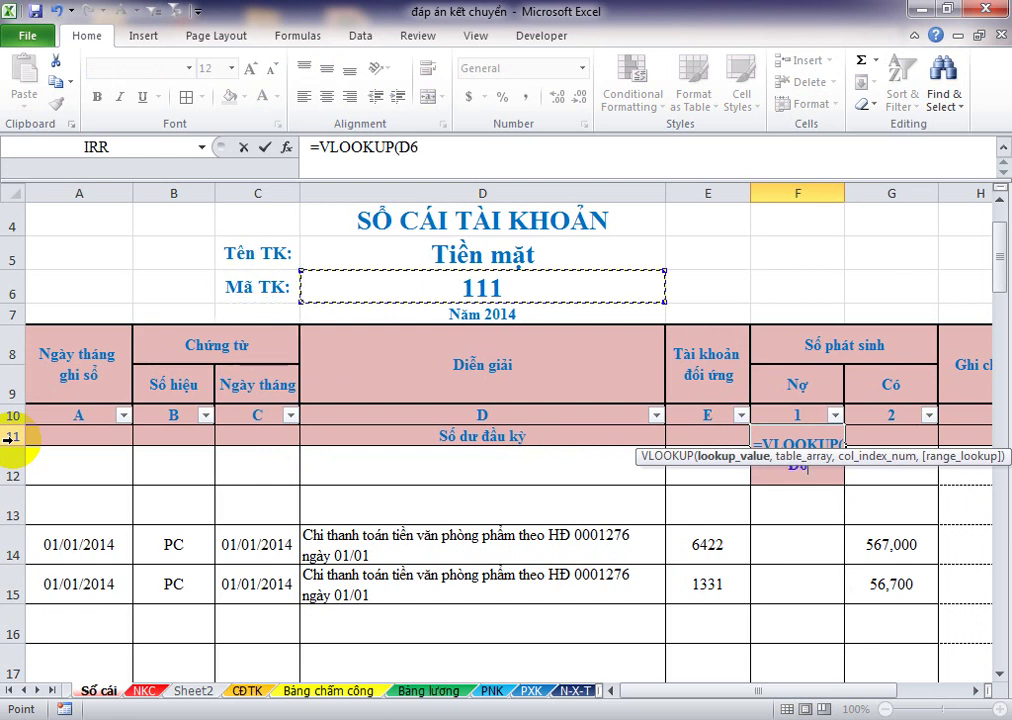
type(",")
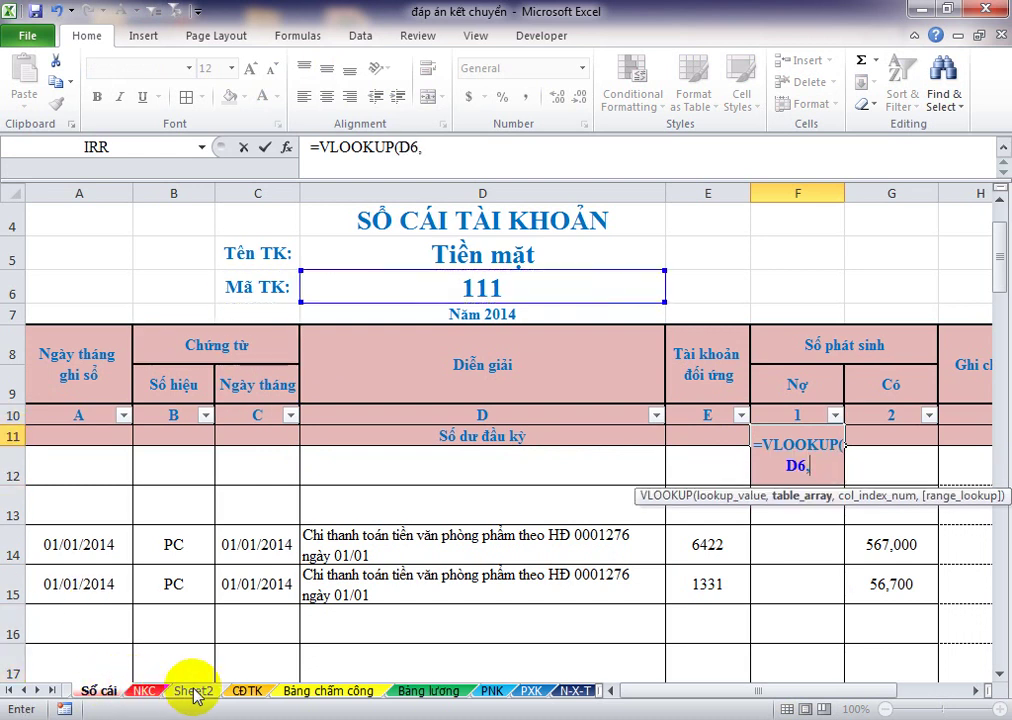
Step: Complete the F11 lookup with the absolute range CĐTK!$A$10:$E$56, column index 4 and exact match 0
left_click(249, 691)
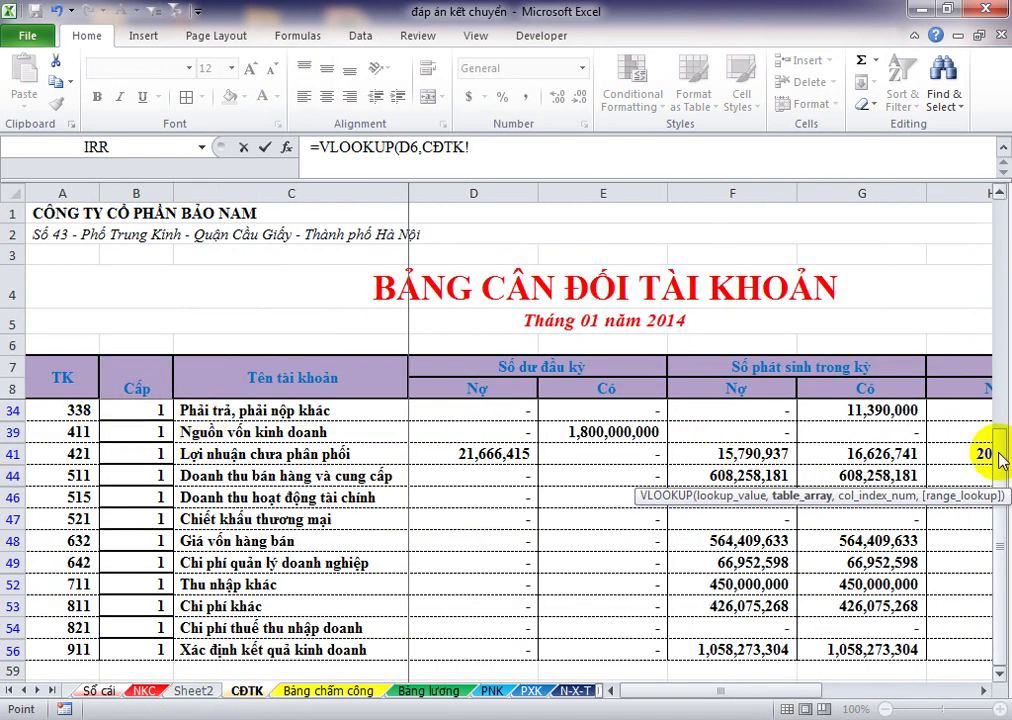
left_click_drag(990, 447, 975, 230)
left_click_drag(48, 434, 560, 688)
left_click_drag(630, 676, 621, 651)
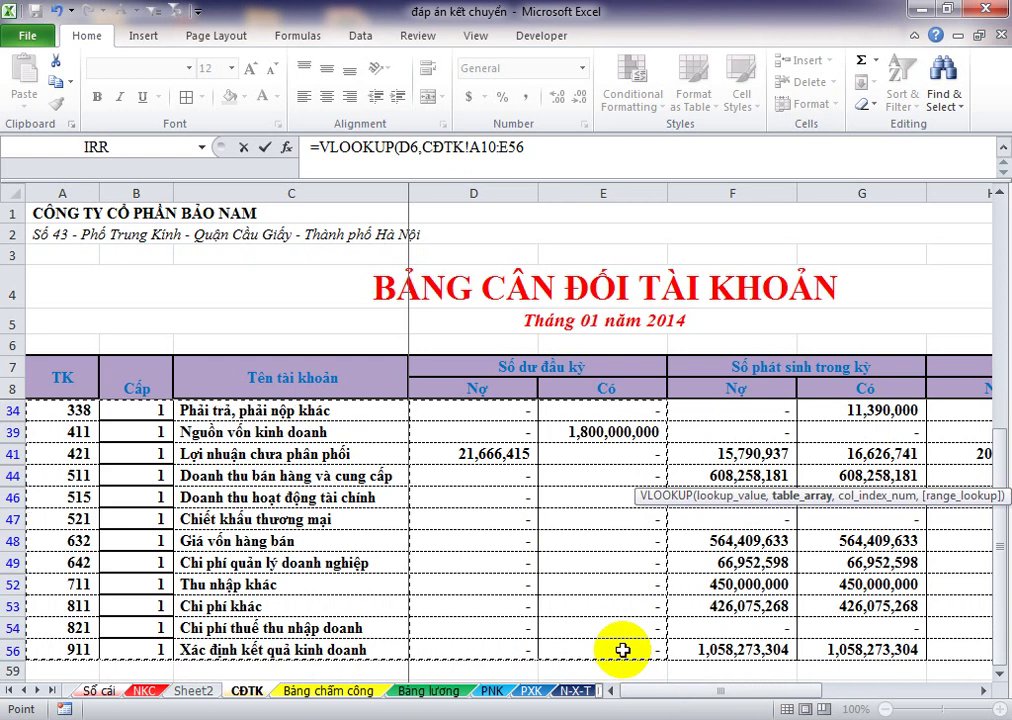
key("F4")
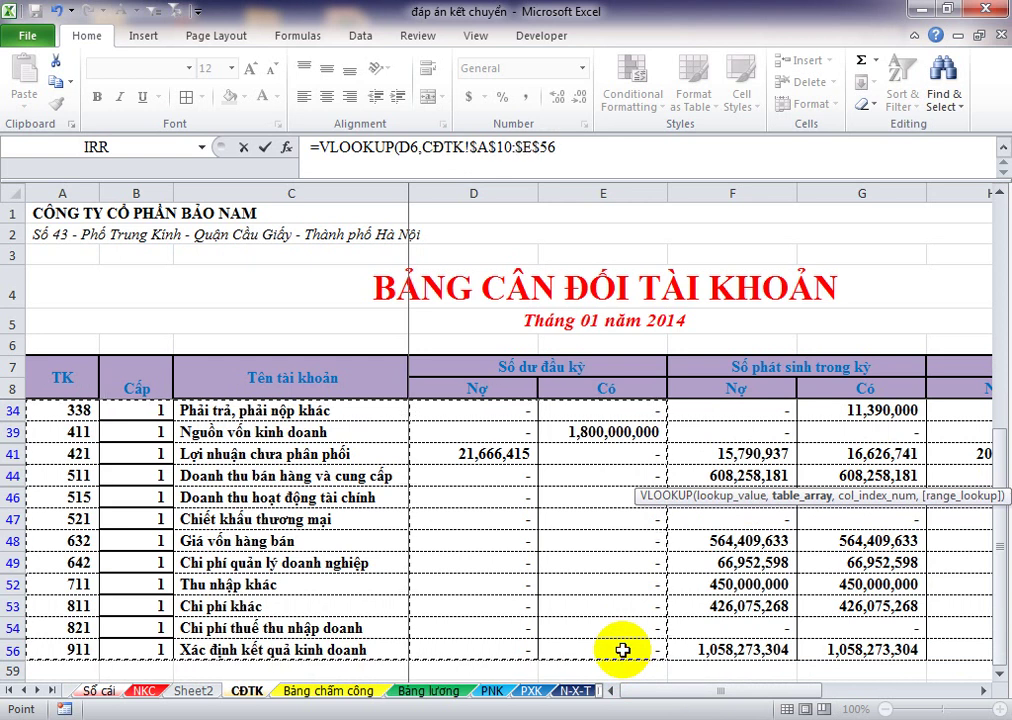
type(",4,0)")
key("Return")
key("Up")
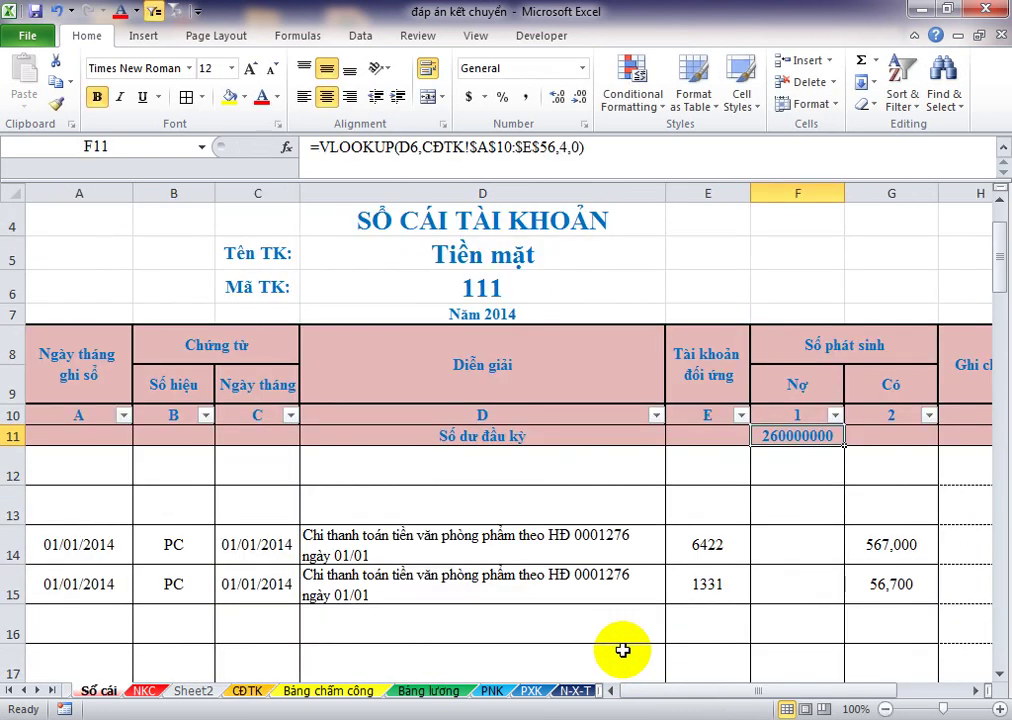
key("shift+Right")
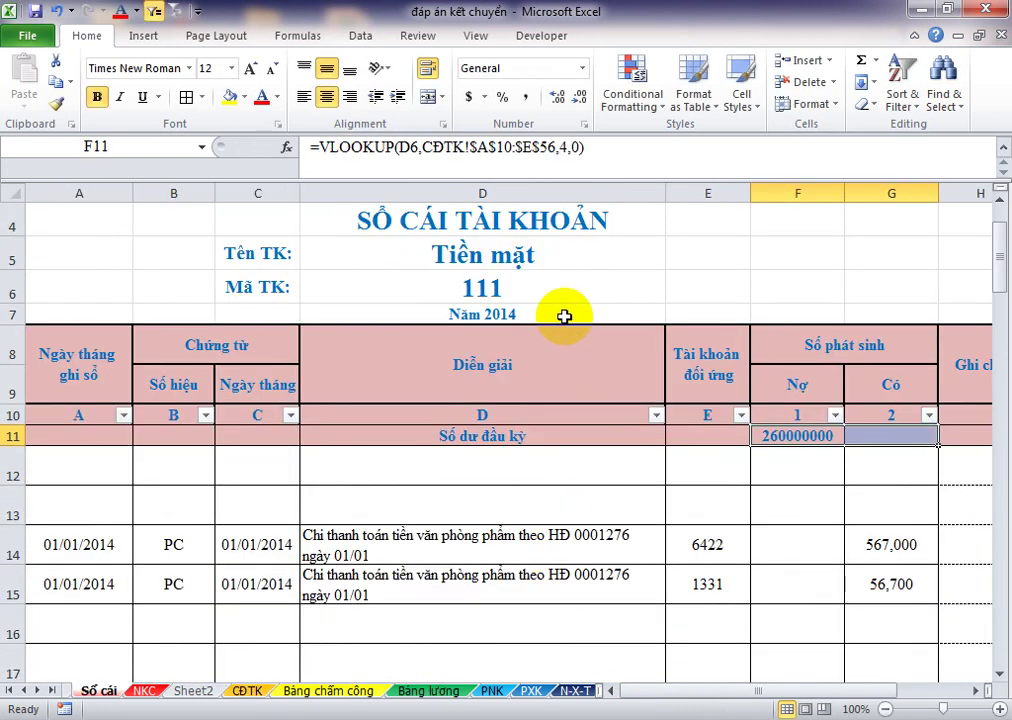
left_click(413, 147)
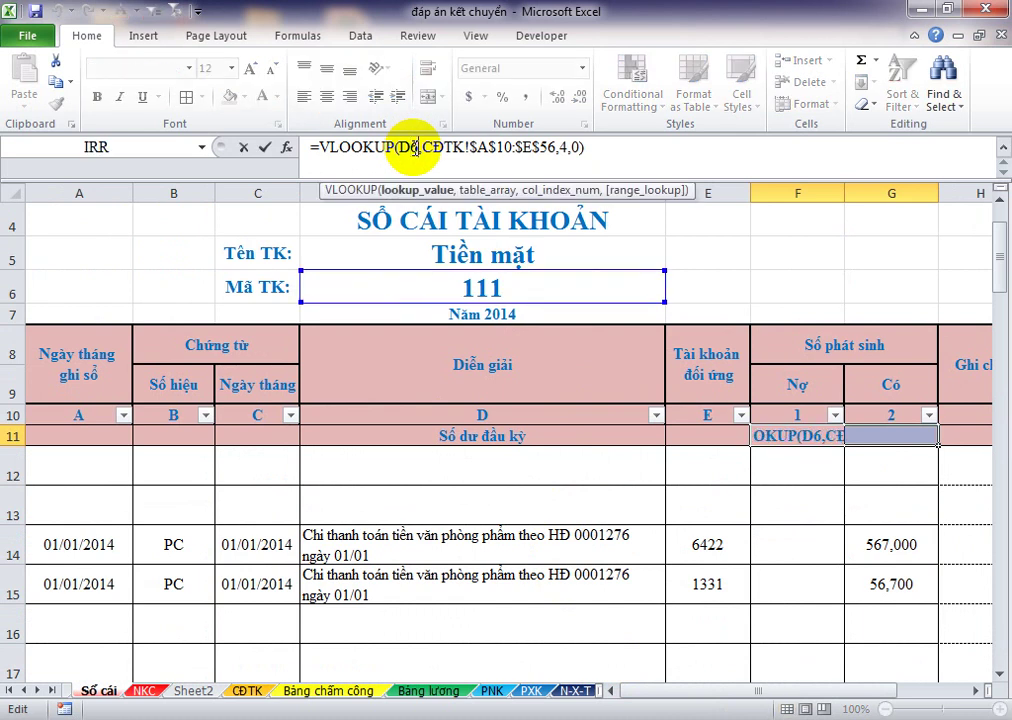
key("Escape")
Step: Start a VLOOKUP formula in the opening balance Có cell G11 with D6 as the lookup value
key("Right")
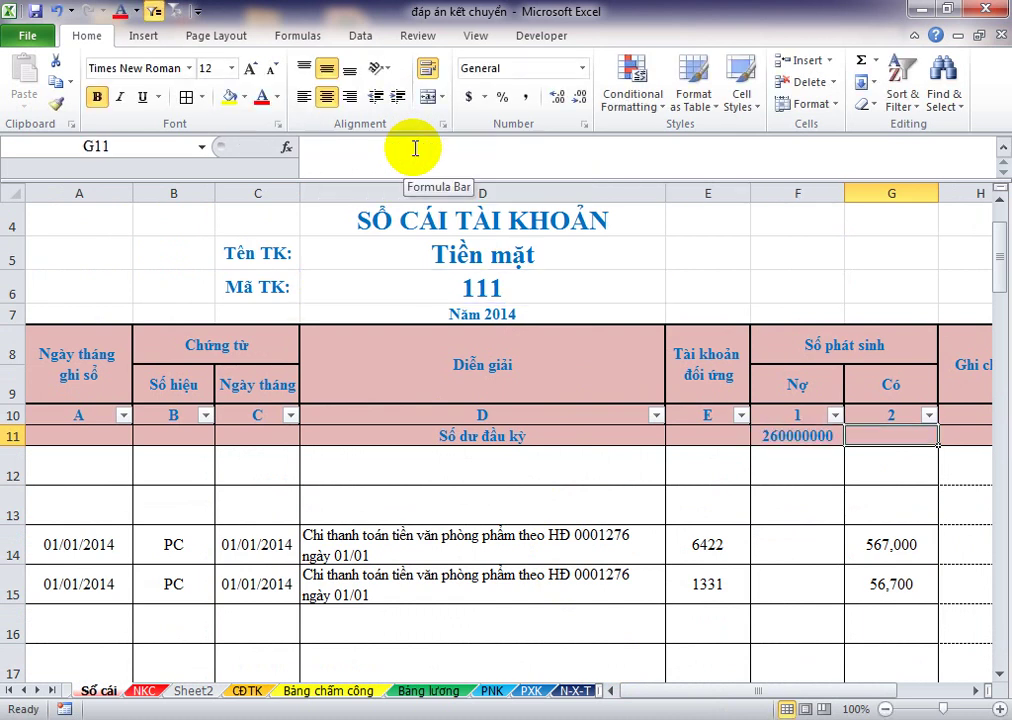
type("=vl")
key("Tab")
key("Up")
key("Left")
key("Up")
key("Left")
key("Up")
key("Left")
key("Left")
key("Up")
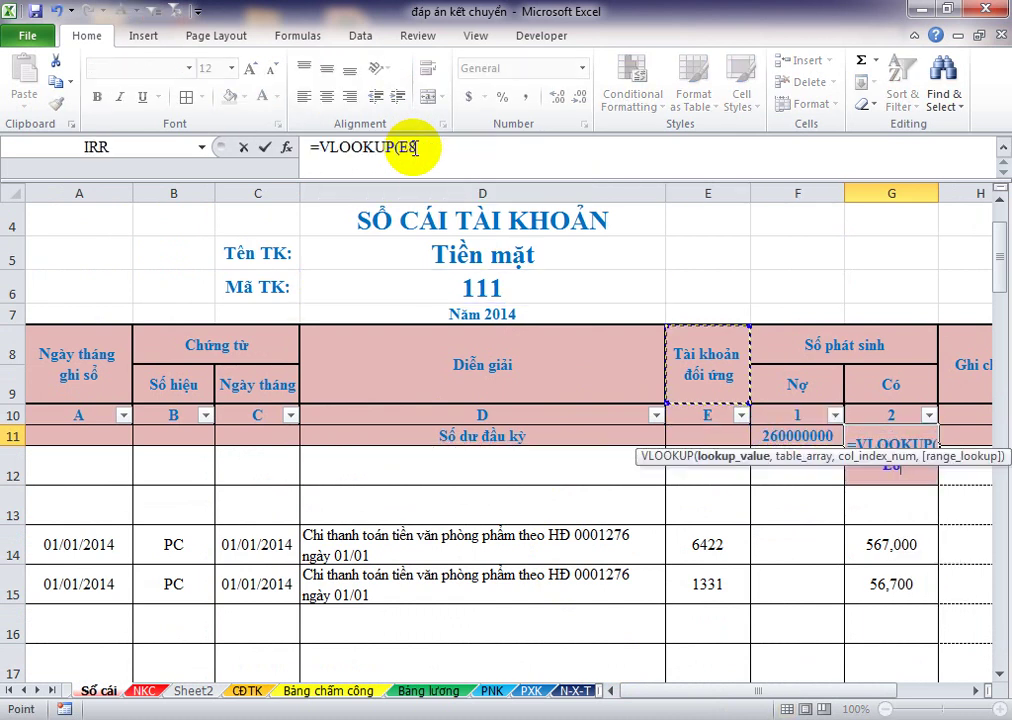
key("Up")
key("Right")
type(",")
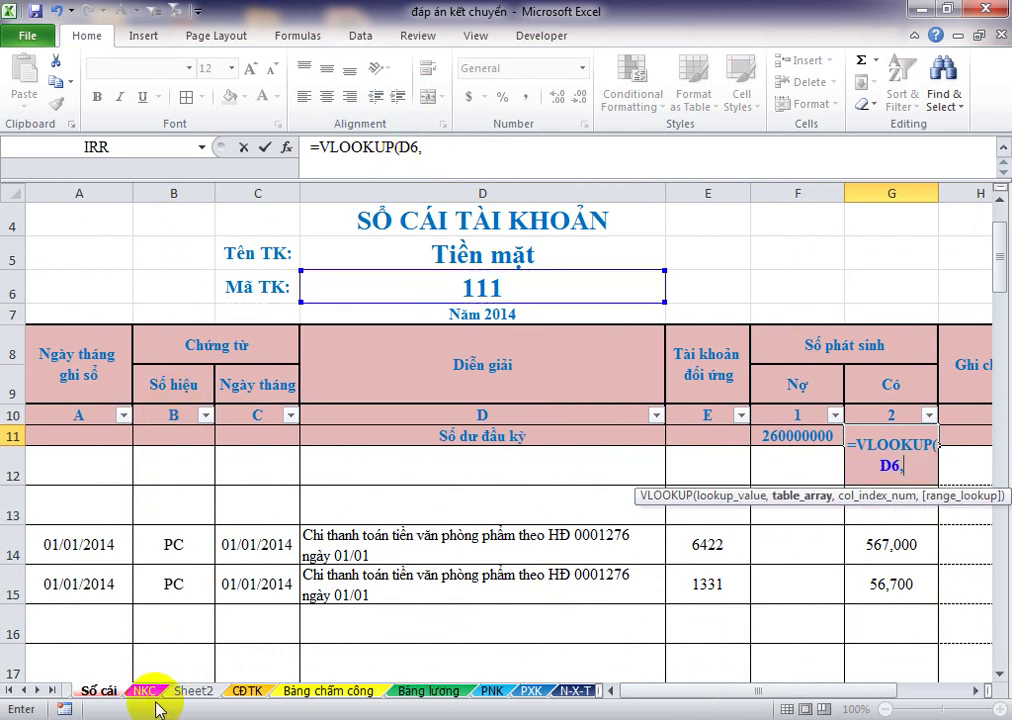
Step: Complete the G11 lookup with the absolute range CĐTK!$A$10:$E$56, column index 5 and exact match 0
left_click(246, 691)
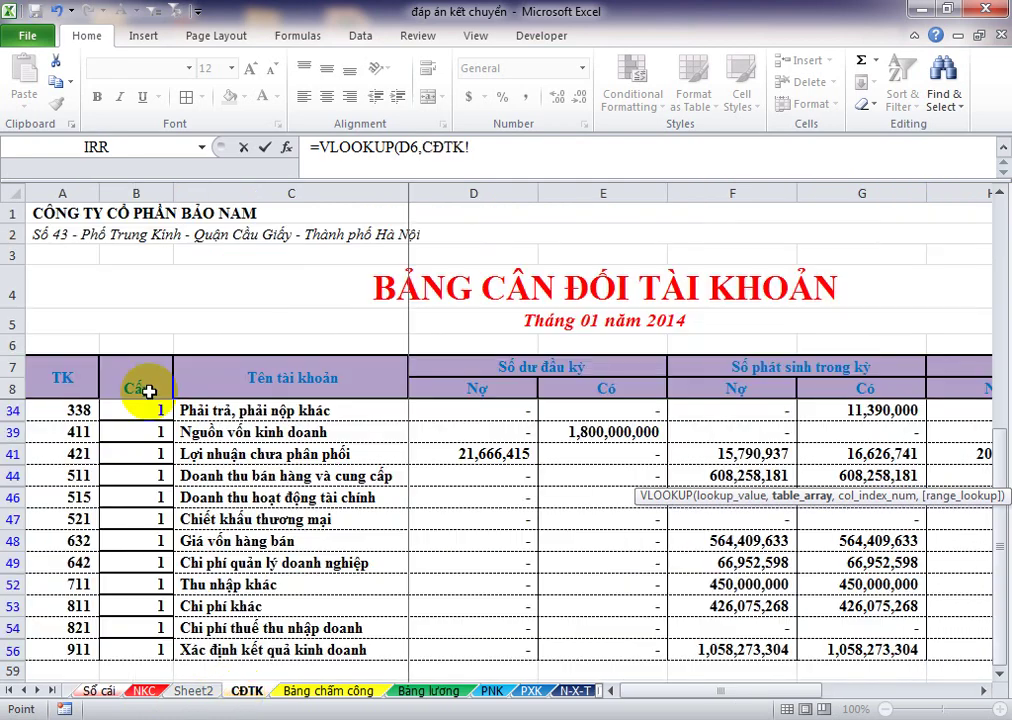
left_click_drag(366, 386, 366, 386)
left_click_drag(366, 386, 366, 386)
key("F4")
type(",5")
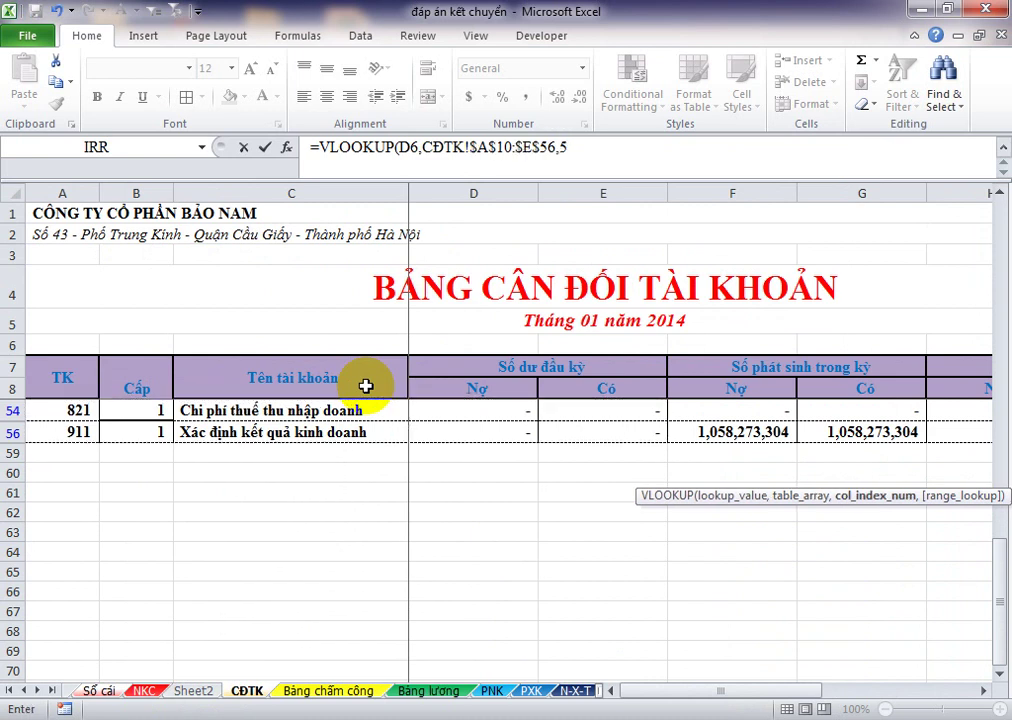
type(",0)")
key("Return")
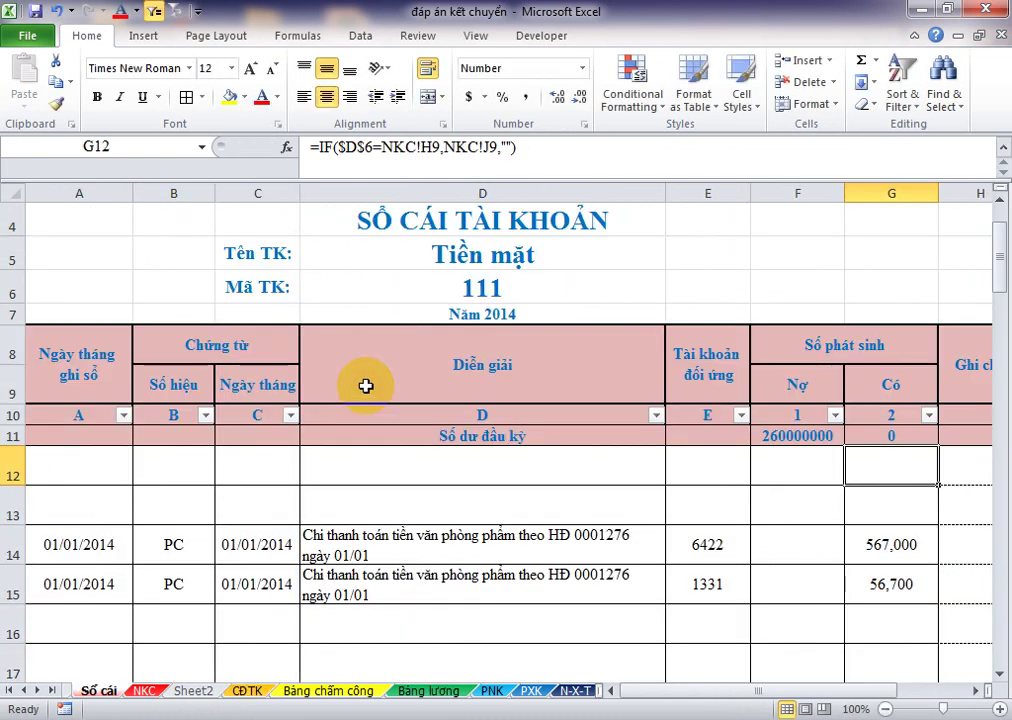
Step: Format the opening balance cells F11:G11 as Number with 0 decimal places and a 1000 separator
key("Up")
key("Left")
key("shift+Right")
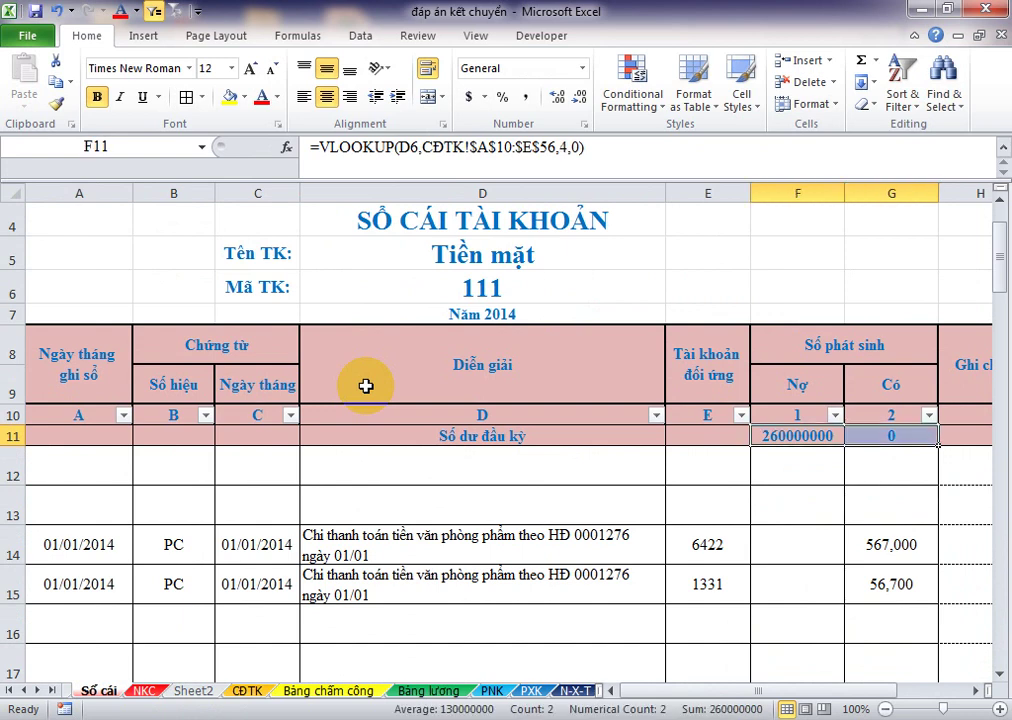
key("ctrl+1")
key("Down")
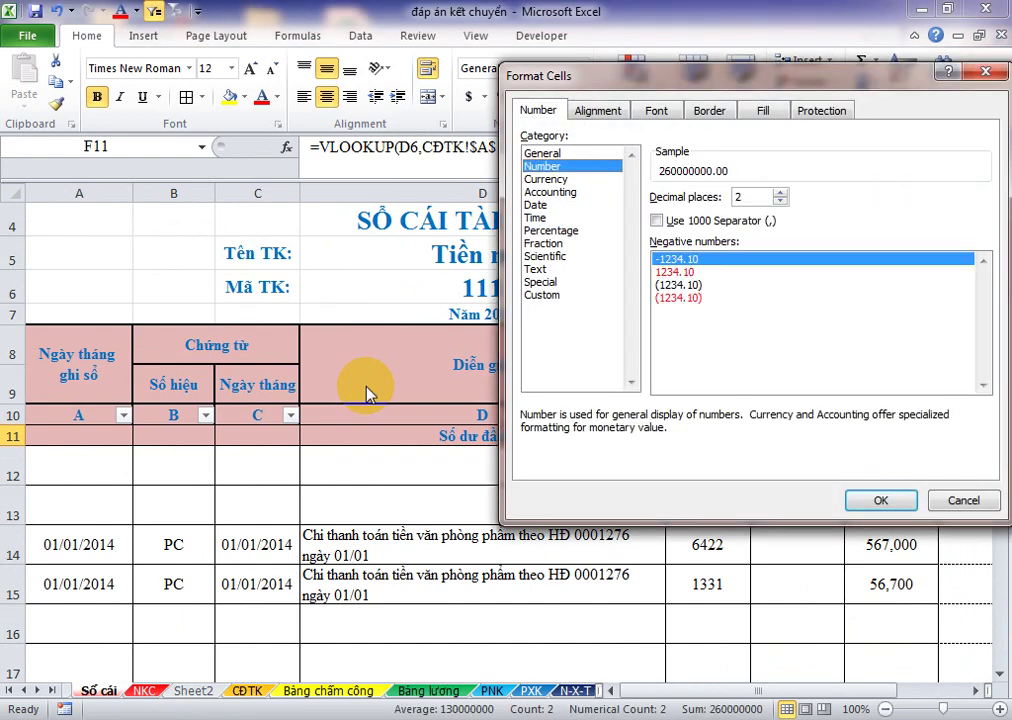
type("0")
key("alt+u")
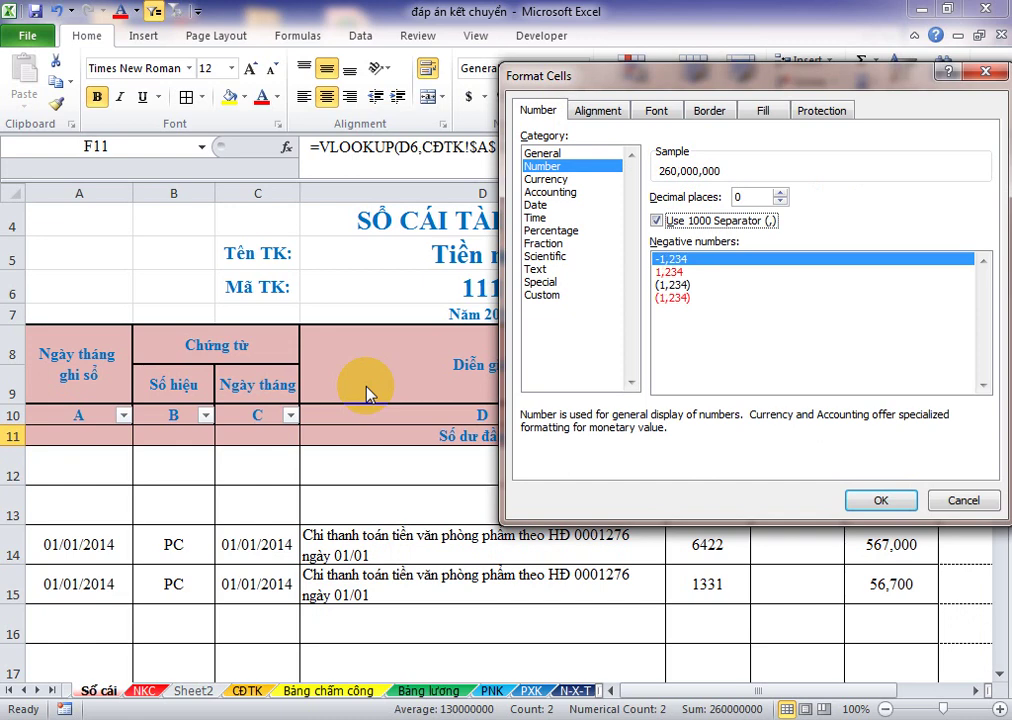
key("Return")
Step: Format the Có opening balance cell G11 as Currency with the $ symbol and 0 decimal places
key("Right")
scroll(366, 386, "right", 1)
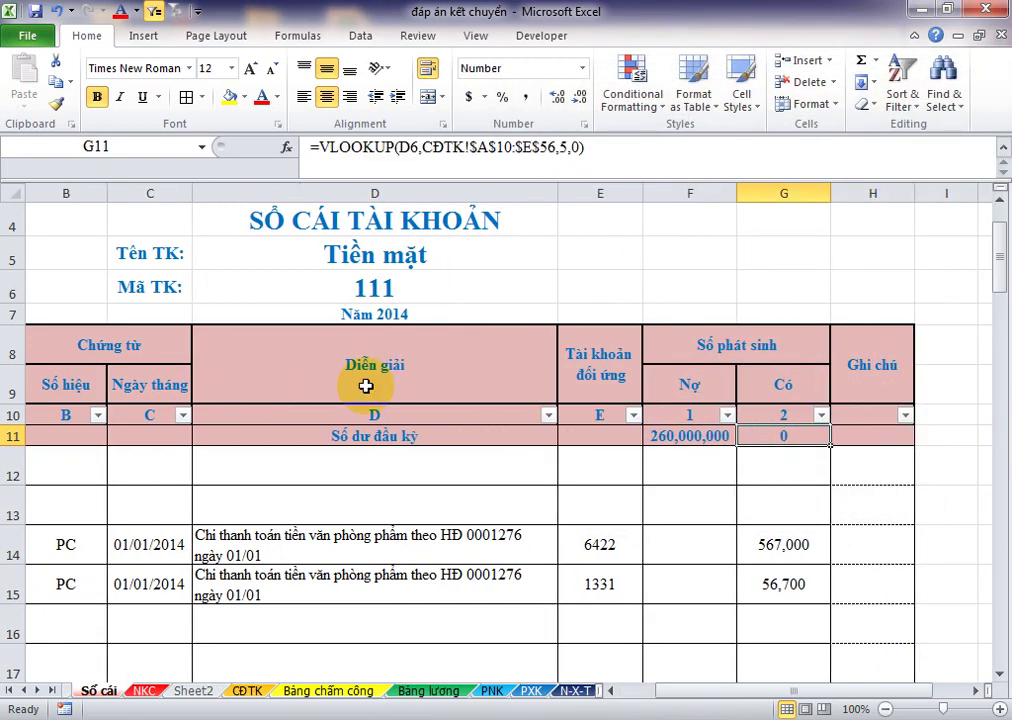
key("ctrl+1")
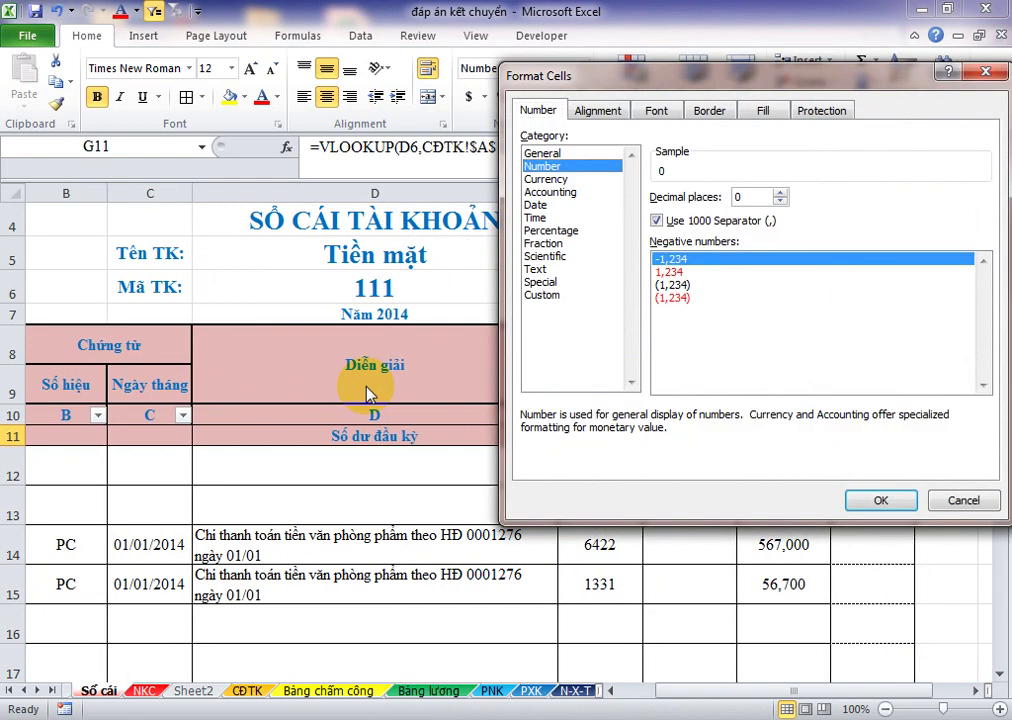
key("Down")
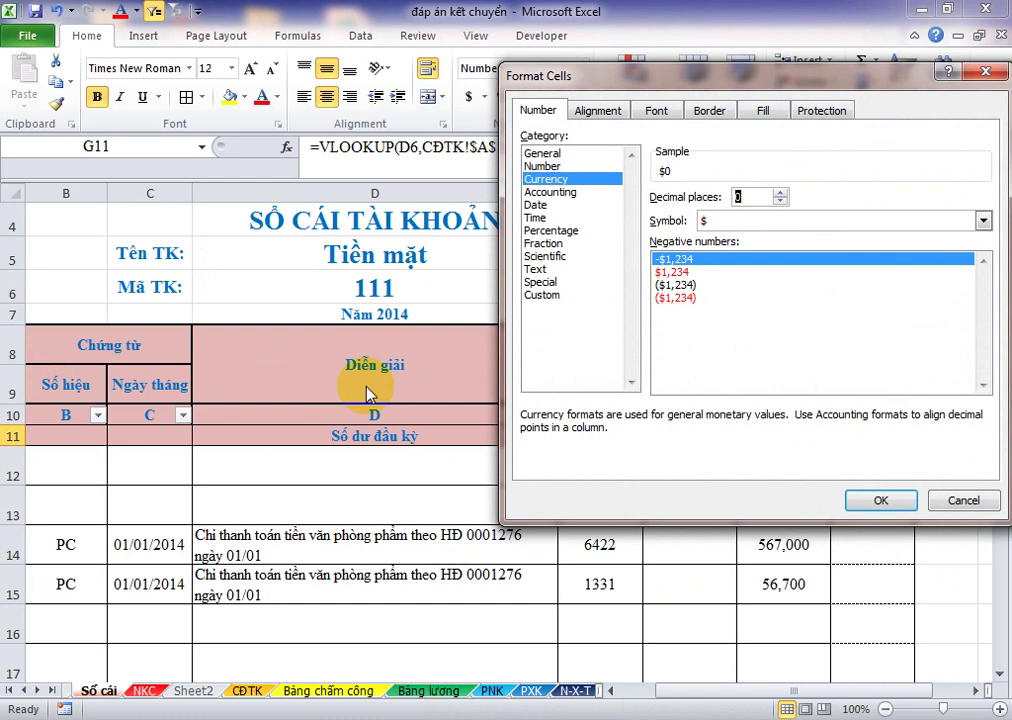
key("Return")
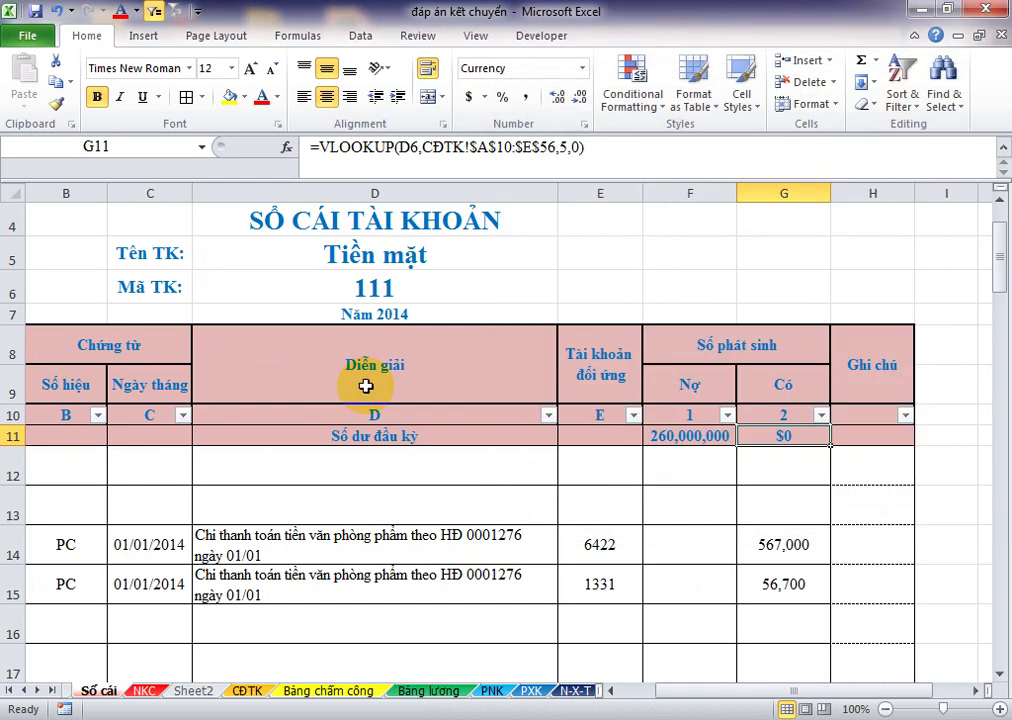
Step: Format the Có opening balance cell G11 as Accounting with 0 decimal places and the symbol None
key("ctrl+1")
key("Down")
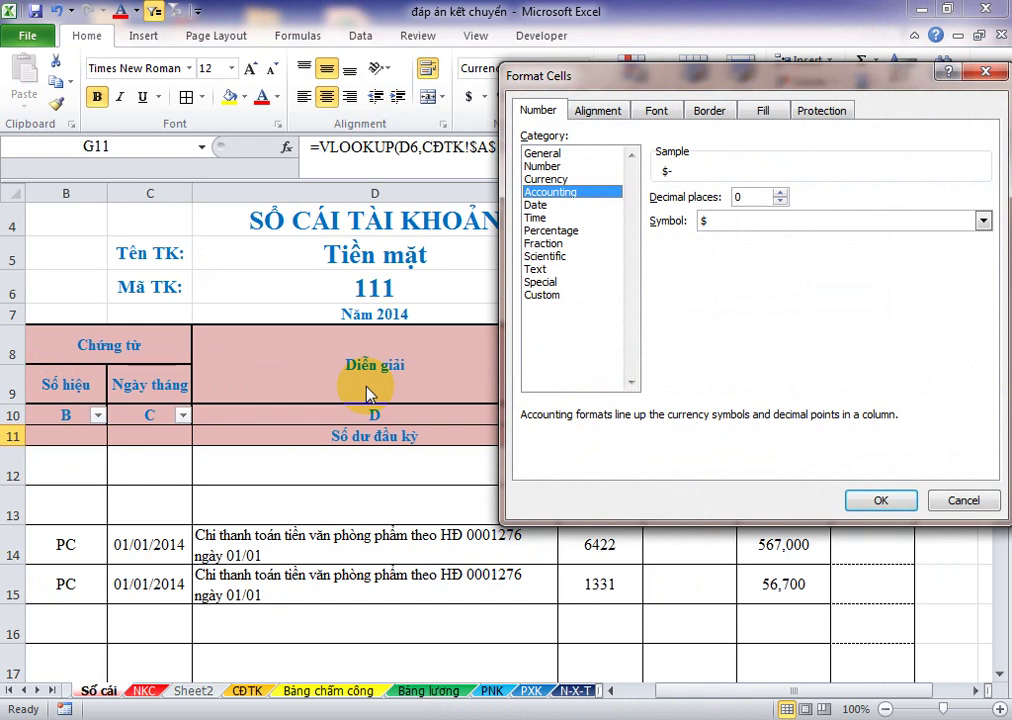
key("Return")
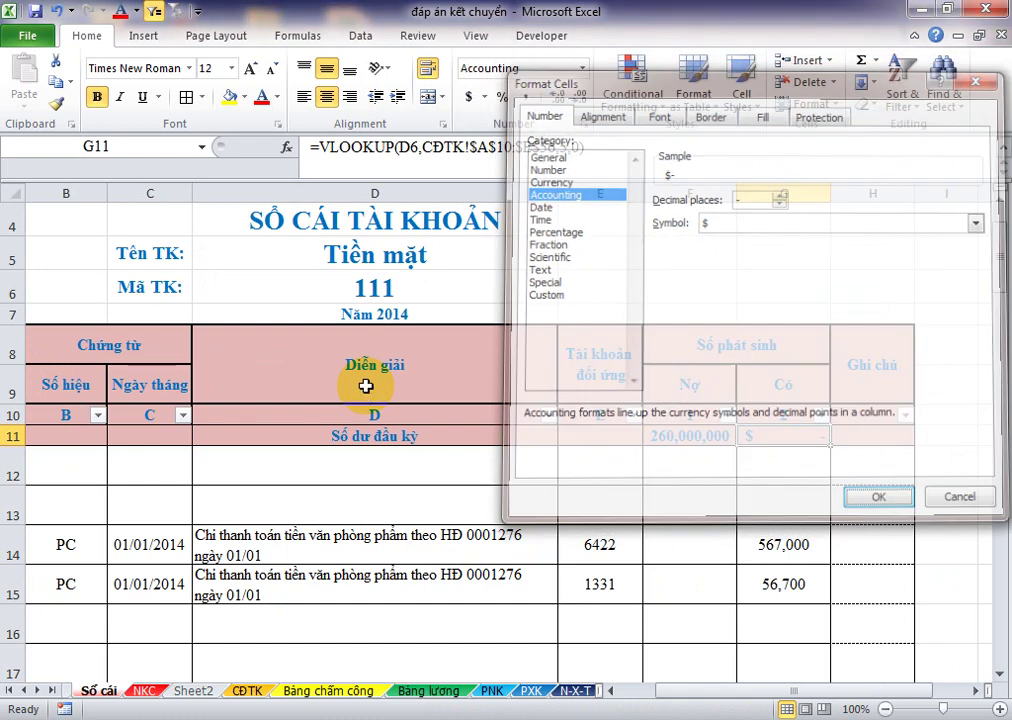
key("ctrl+1")
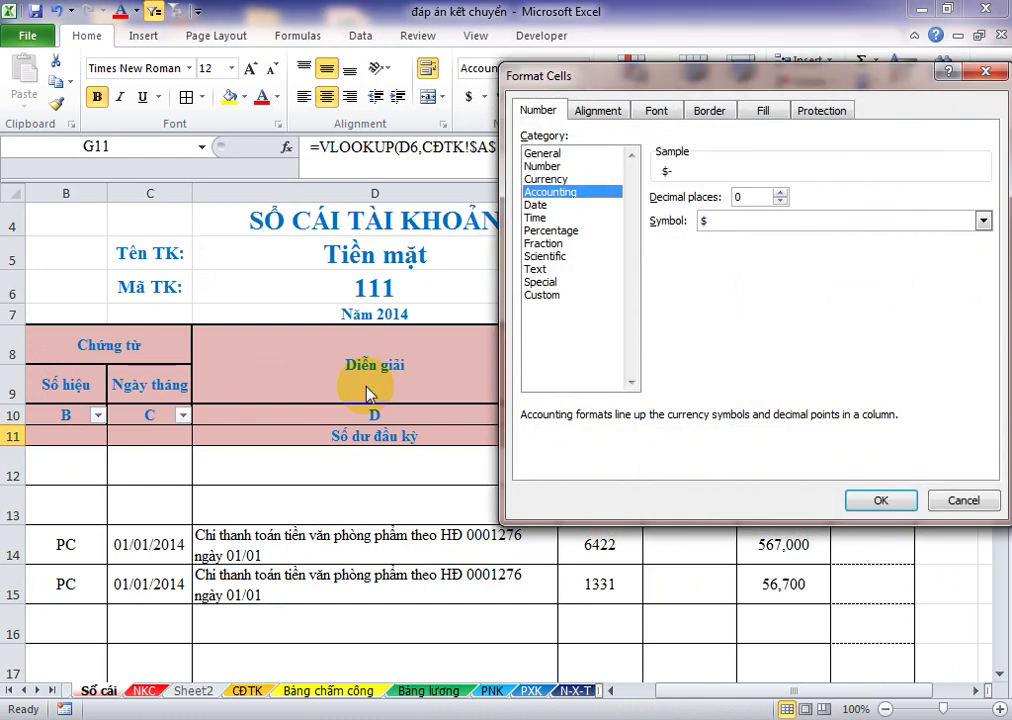
key("Tab")
key("Tab")
key("alt+Down")
key("Up")
key("Return")
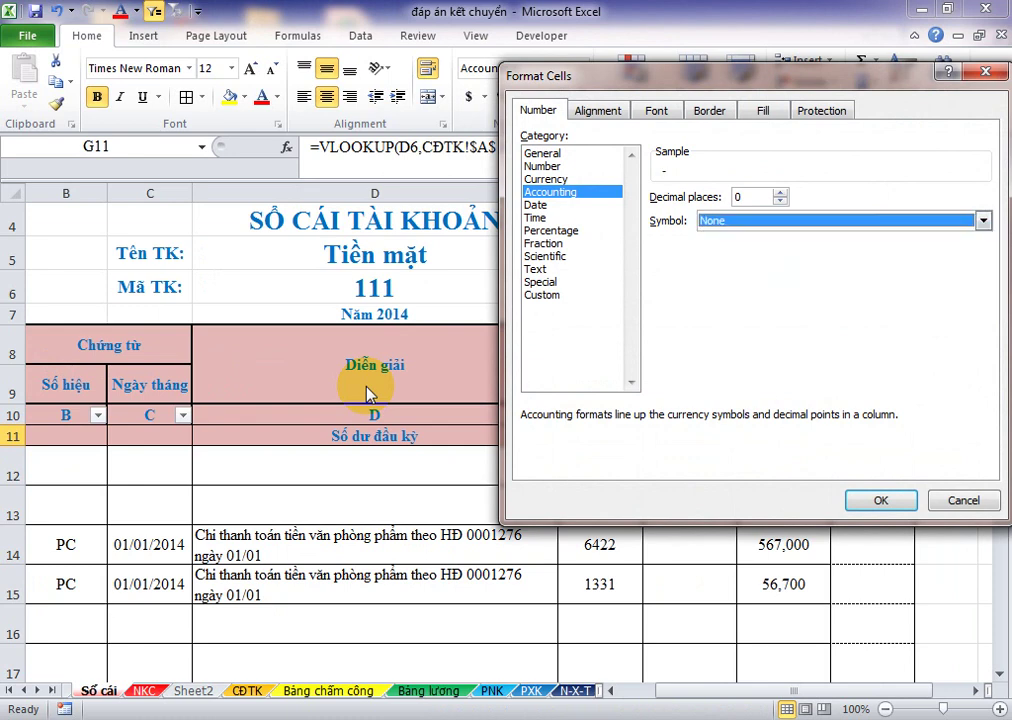
key("Return")
key("Return")
key("Up")
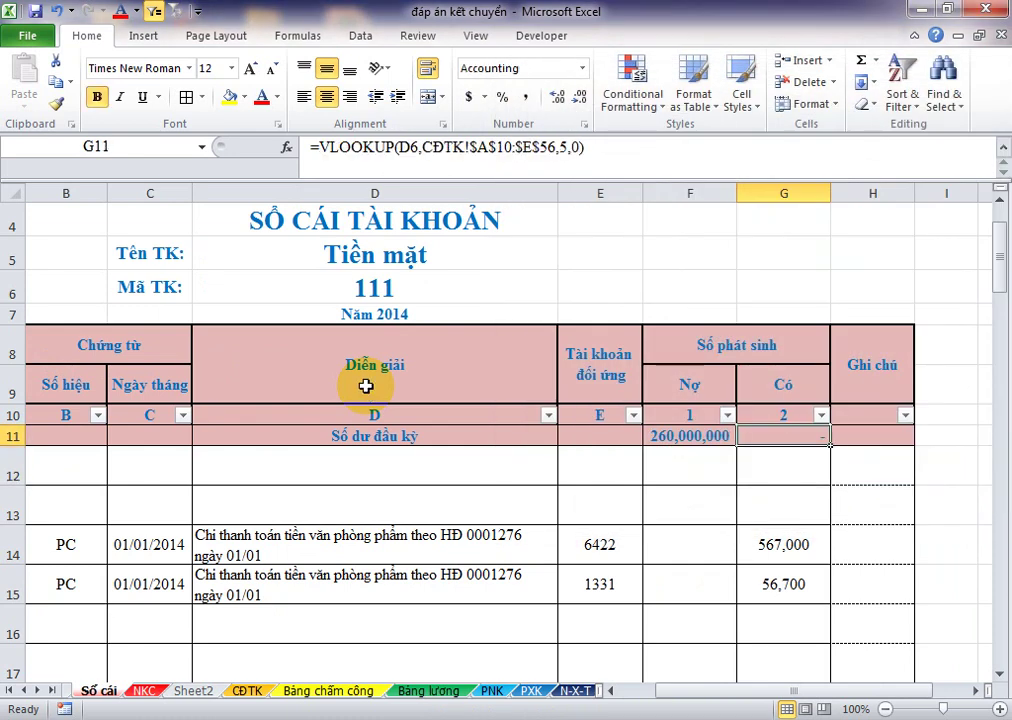
Step: Toggle off the horizontal centre alignment of the Có opening balance cell G11
key("alt+h")
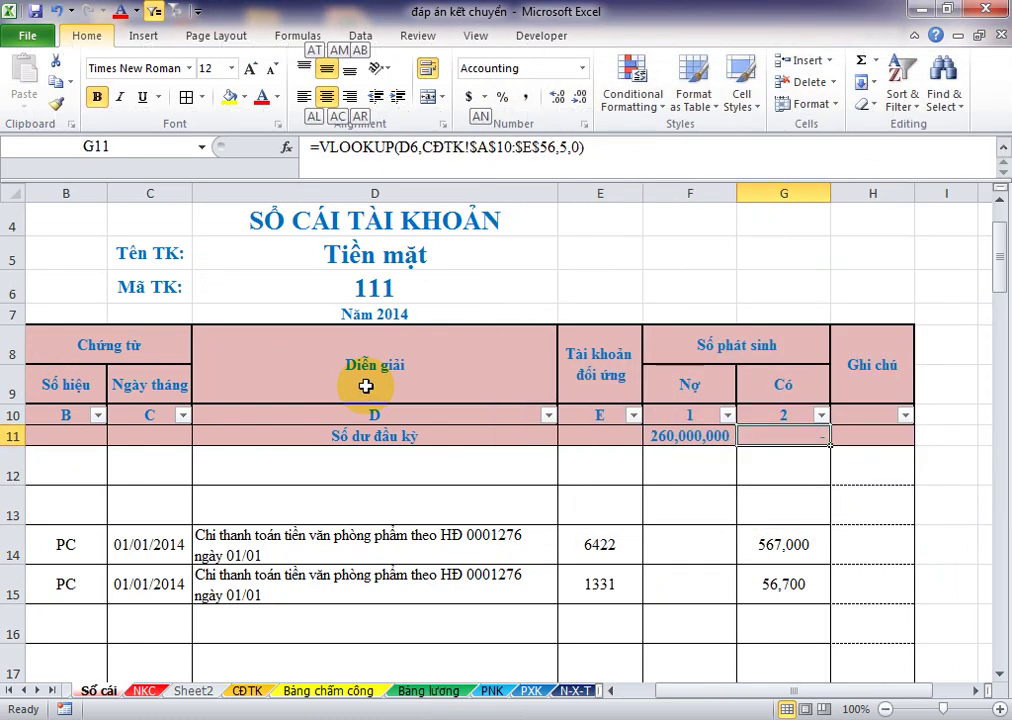
key("a")
key("c")
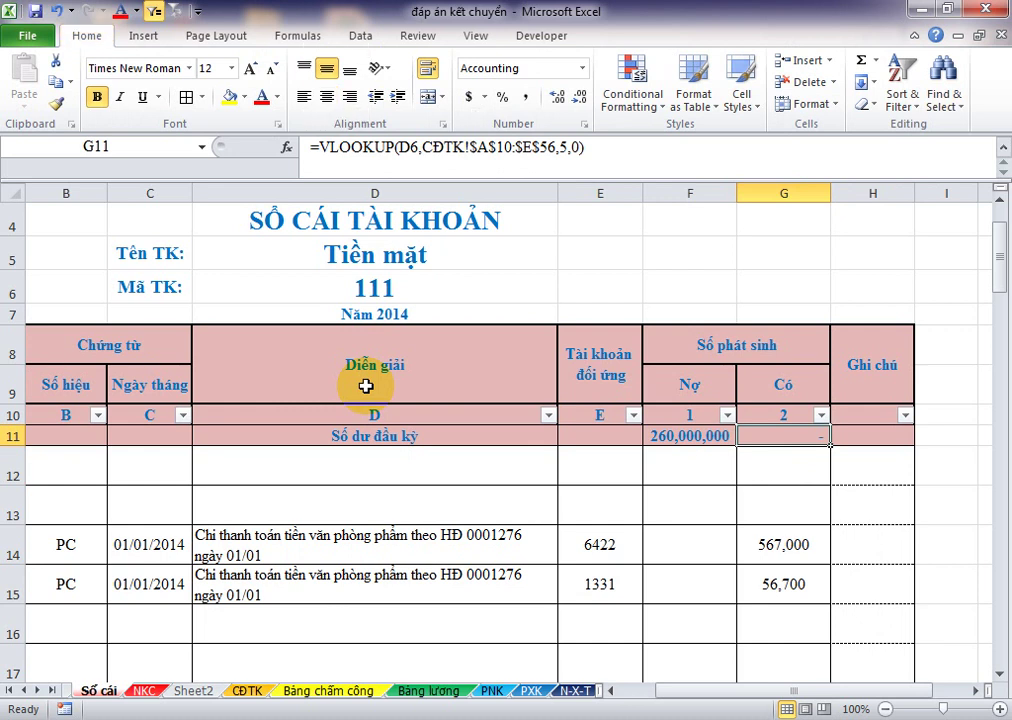
Step: Examine the opening balance row 11 across its columns, including the label and the Nợ and Có balances
key("Down")
key("Down")
key("Up")
key("Up")
key("Left")
key("Home")
key("Right")
key("Right")
key("Right")
key("Right")
key("Right")
key("Right")
key("Right")
key("Left")
key("Left")
key("Left")
key("Left")
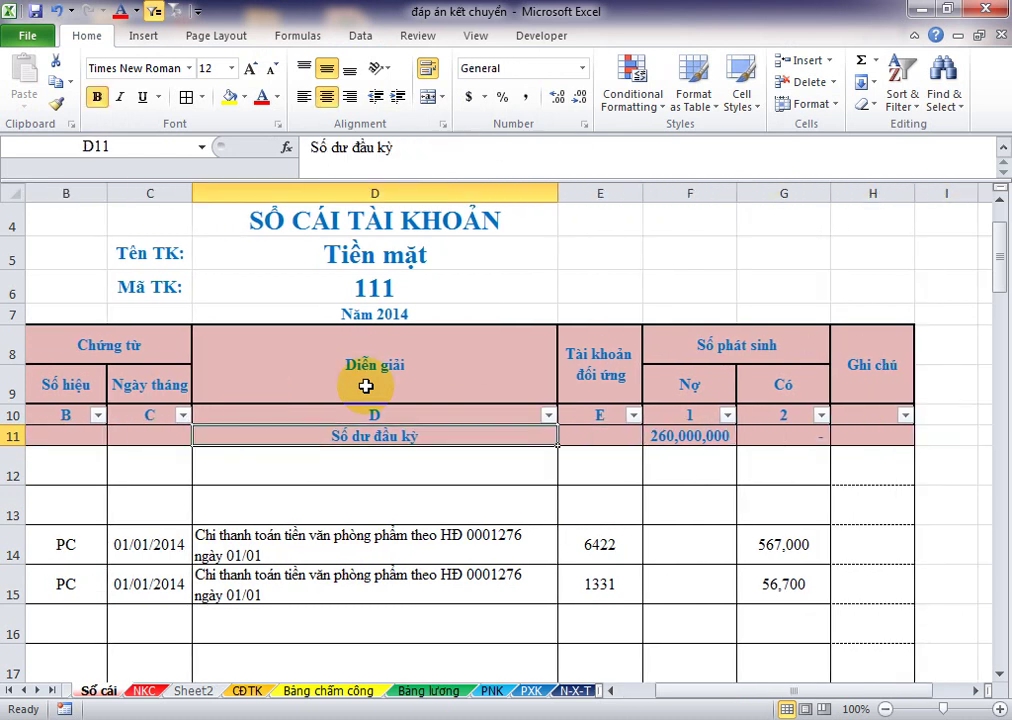
key("Home")
key("Right")
key("Right")
key("Right")
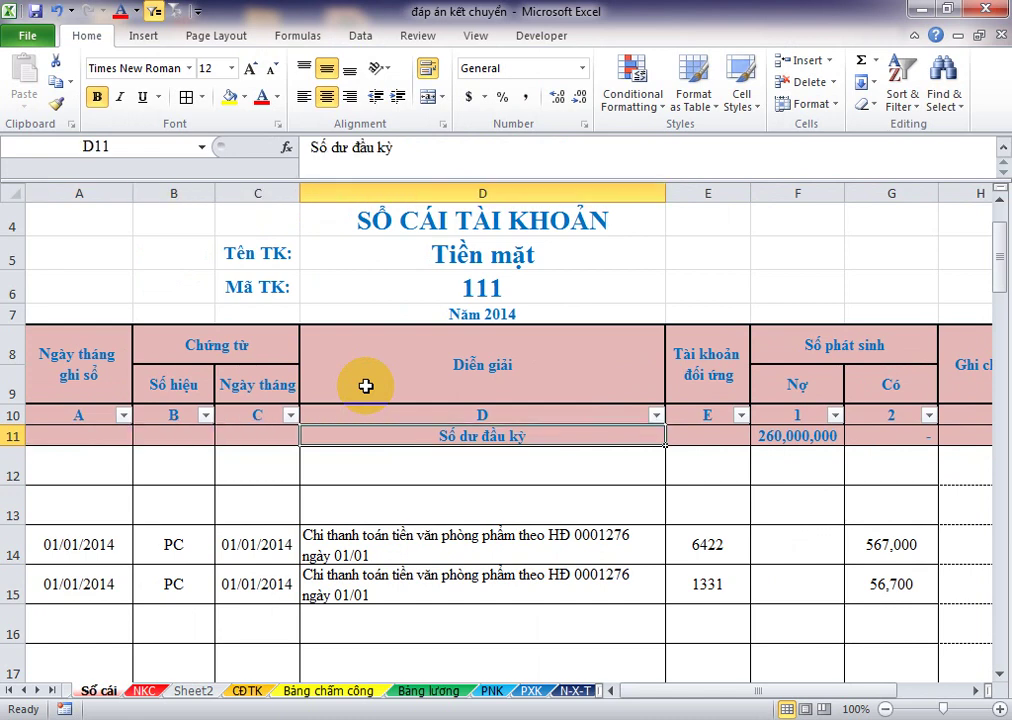
Step: Relabel the Tổng cộng total row in D93 as "Số phát sinh"
key("Down")
key("Down")
key("Down")
key("Down")
key("Down")
key("Down")
key("Down")
key("Down")
key("Down")
key("Down")
key("Down")
key("Down")
key("Down")
key("Down")
key("Down")
key("Down")
key("Down")
key("Down")
key("Down")
key("Down")
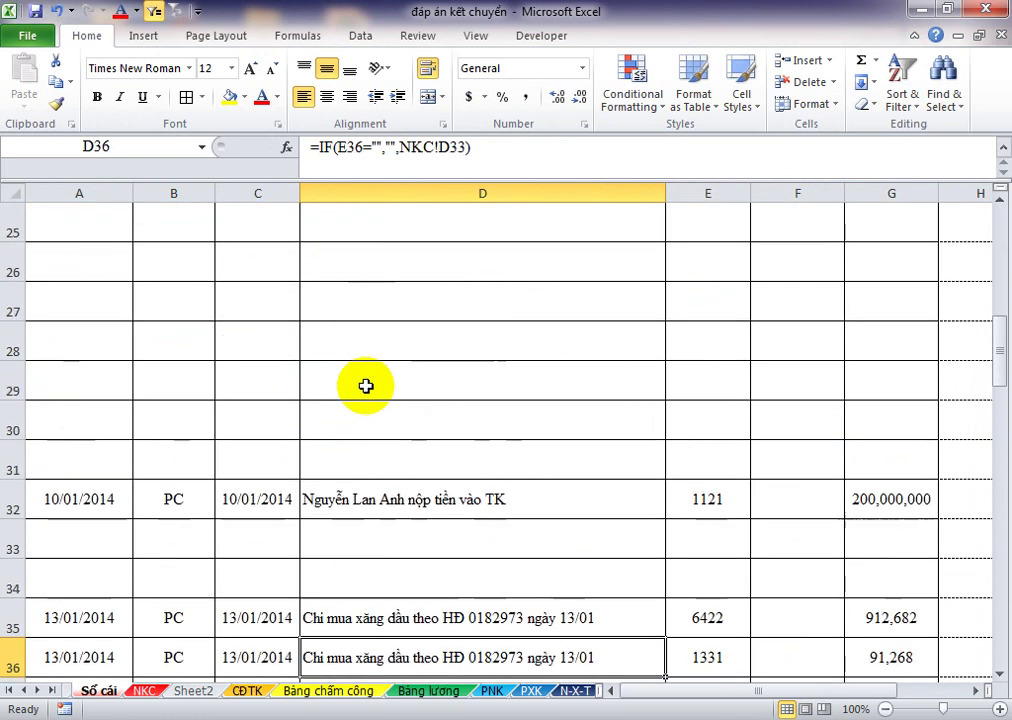
key("Down")
key("Down")
key("Down")
key("Down")
key("Down")
key("Down")
key("Down")
key("Down")
key("Down")
key("Down")
key("Down")
key("Down")
key("Down")
key("Down")
key("Down")
key("Down")
key("Down")
key("Down")
key("Down")
key("Down")
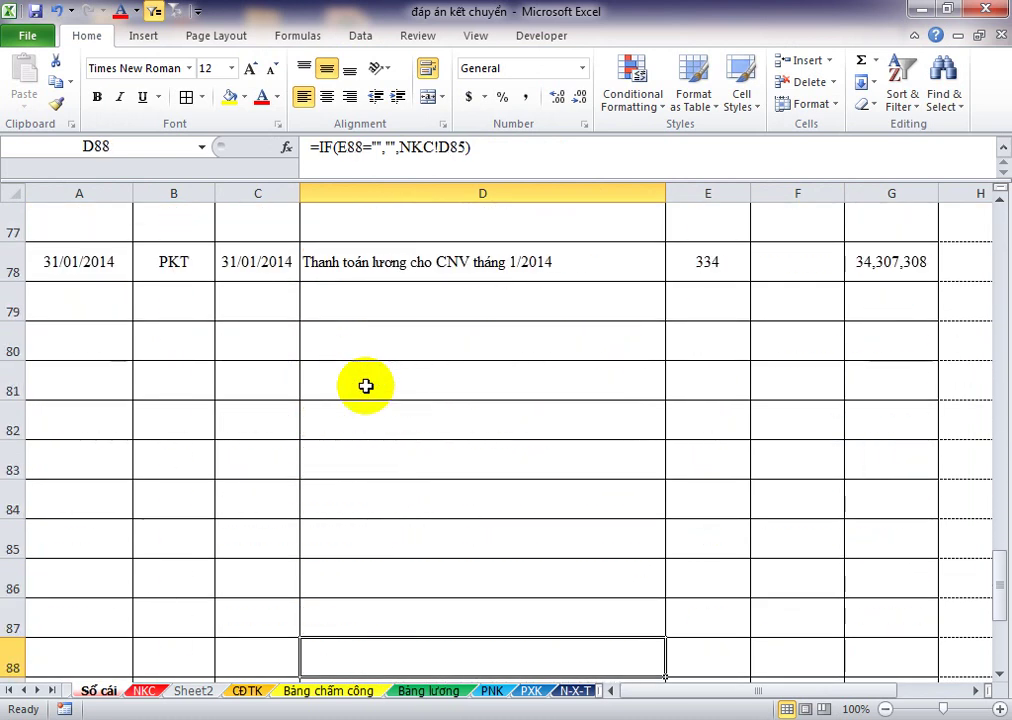
key("Down")
key("Down")
key("Down")
key("Down")
key("Down")
key("Down")
key("Down")
key("Up")
key("Up")
key("Up")
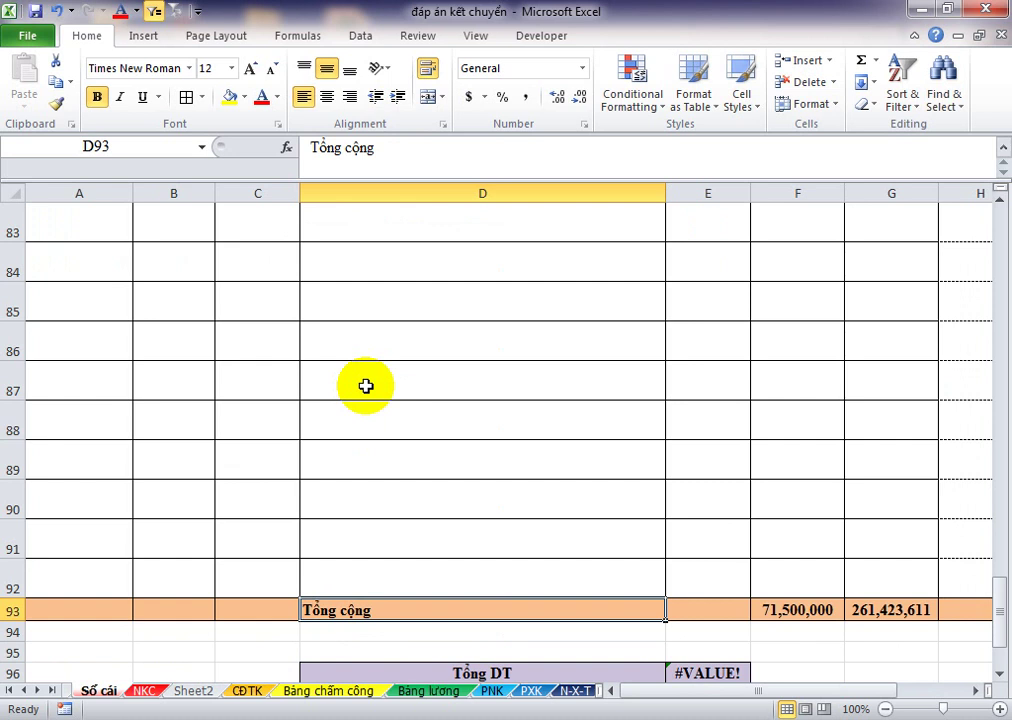
type("Số phát sinh")
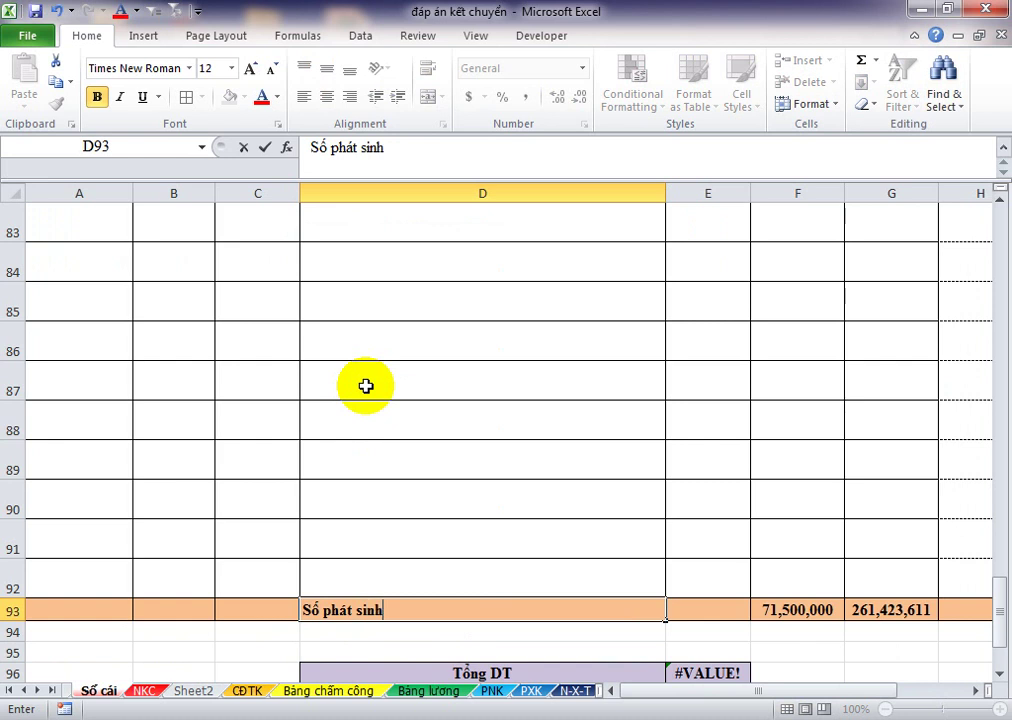
key("Return")
Step: Copy the formatting of the Số phát sinh row 93 onto row 94 beneath it
key("Left")
key("Left")
key("Left")
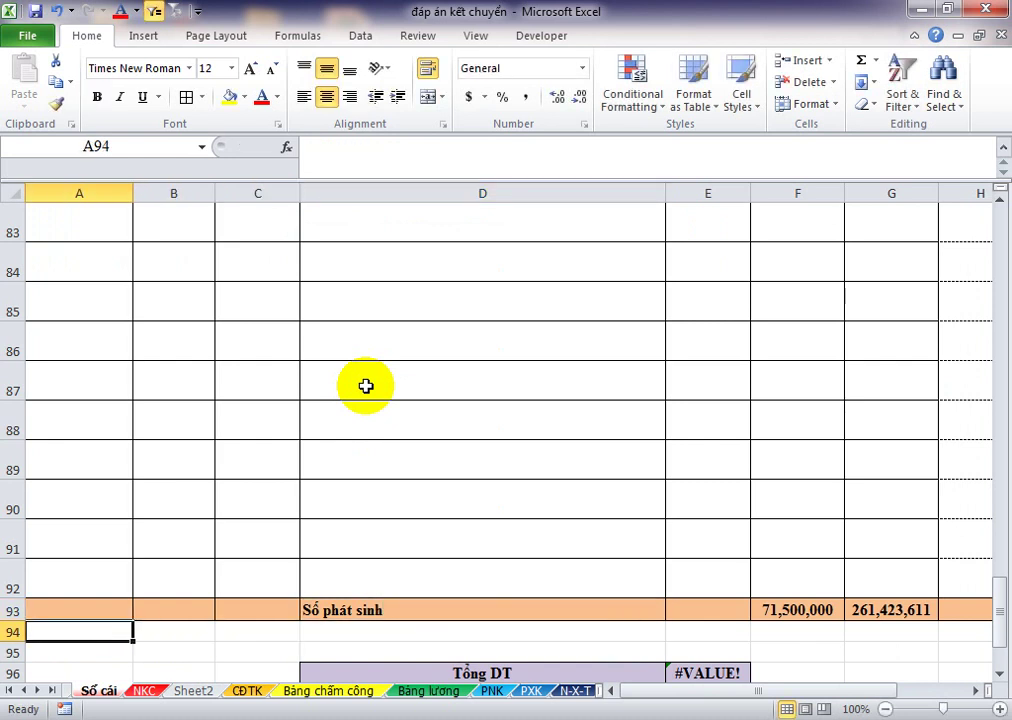
key("Up")
key("shift+Right")
key("shift+Right")
key("shift+Right")
key("shift+Right")
key("shift+Right")
key("shift+Right")
key("shift+Right")
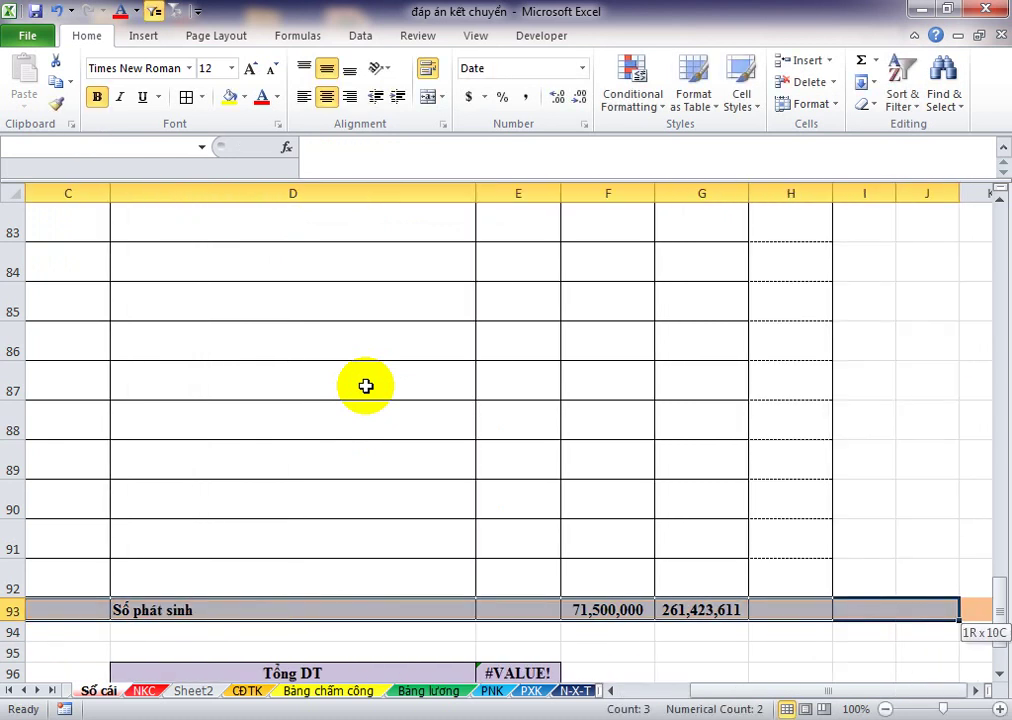
key("alt")
key("h")
key("f")
key("p")
key("Down")
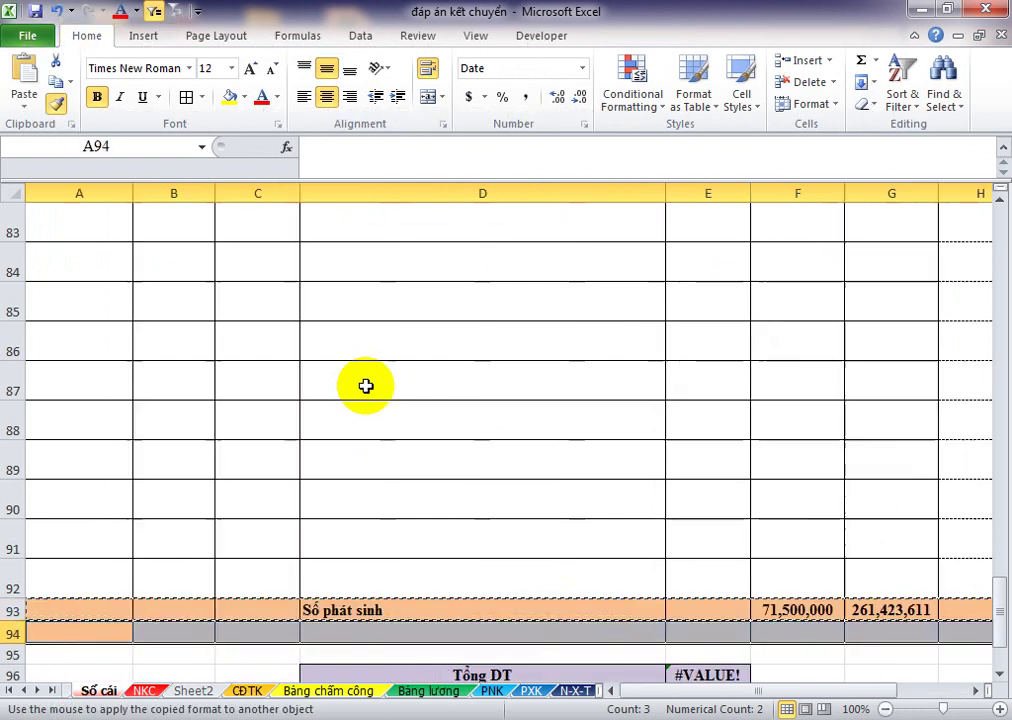
key("Return")
Step: Enter the label "Số dư cuối kỳ" in D94 for the closing balance row
key("Down")
key("Up")
key("Right")
key("Right")
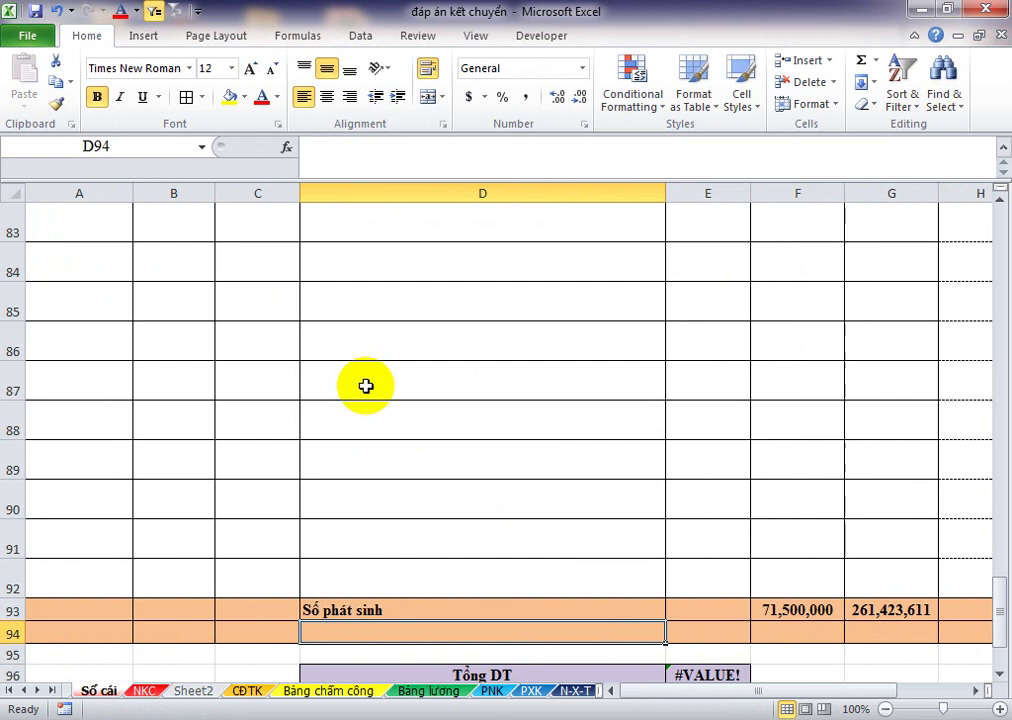
type("So")
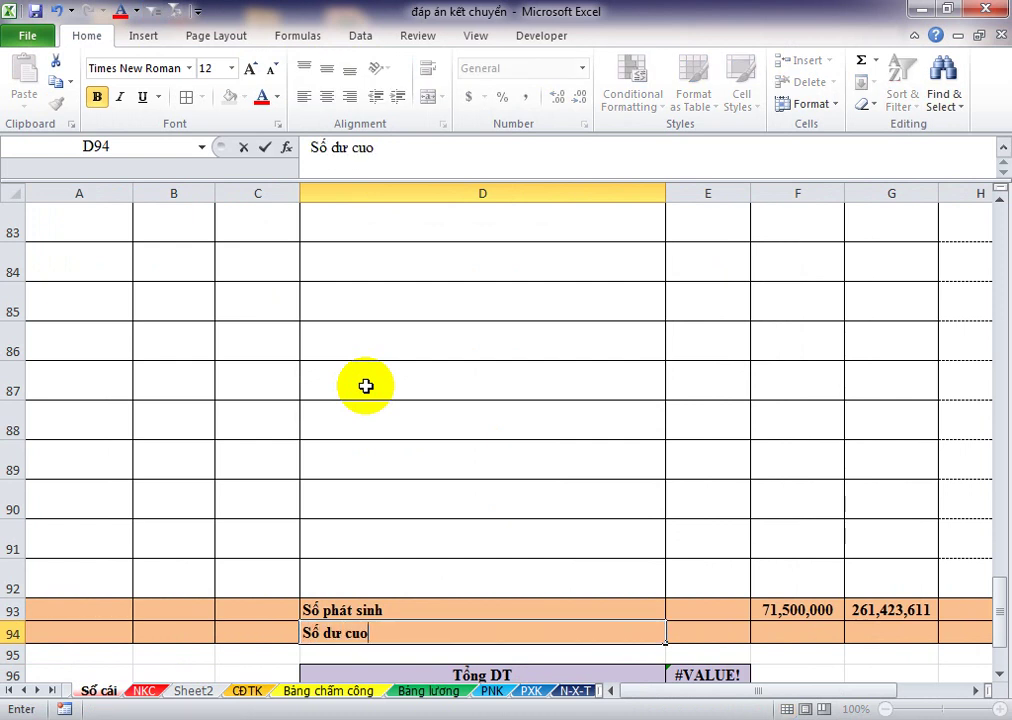
type(" dư cuối kỳ")
key("Right")
key("Right")
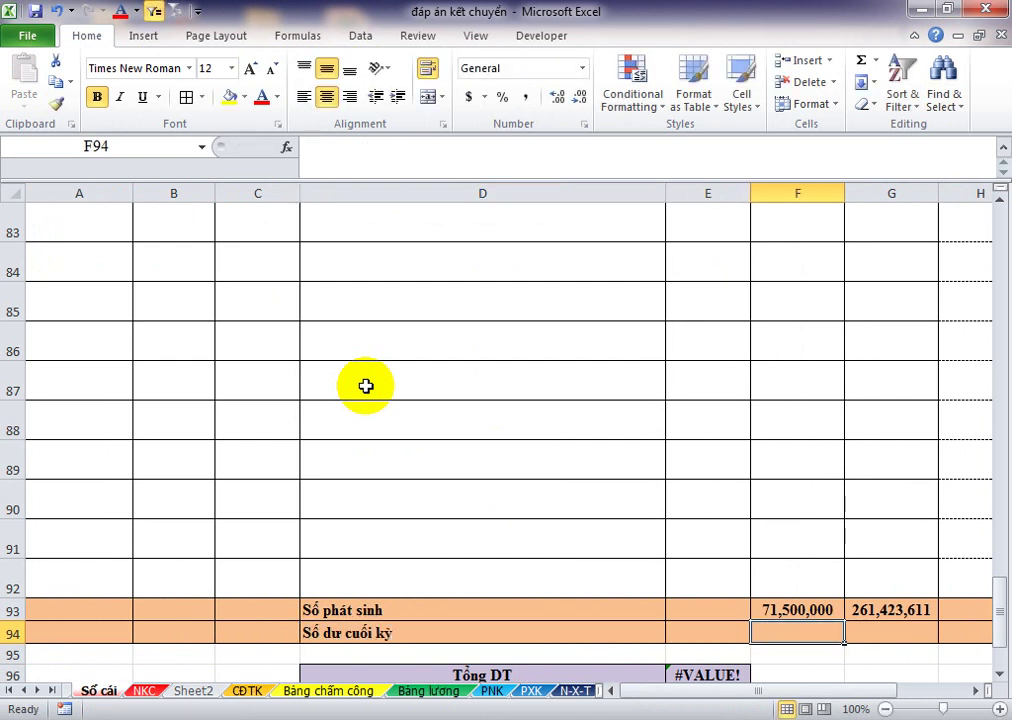
Step: Try to insert a new row directly beneath the Số dư cuối kỳ row
key("Down")
key("Left")
key("Left")
key("Left")
key("Left")
key("Left")
key("shift+Down")
key("Up")
key("Down")
key("shift+space")
key("shift+F10")
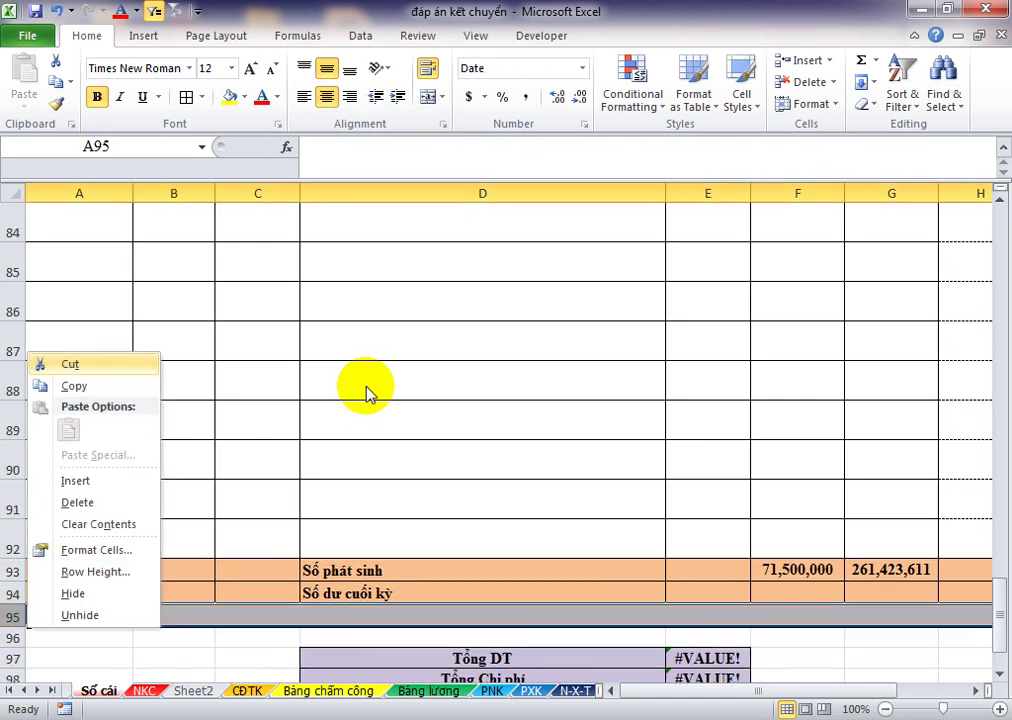
key("i")
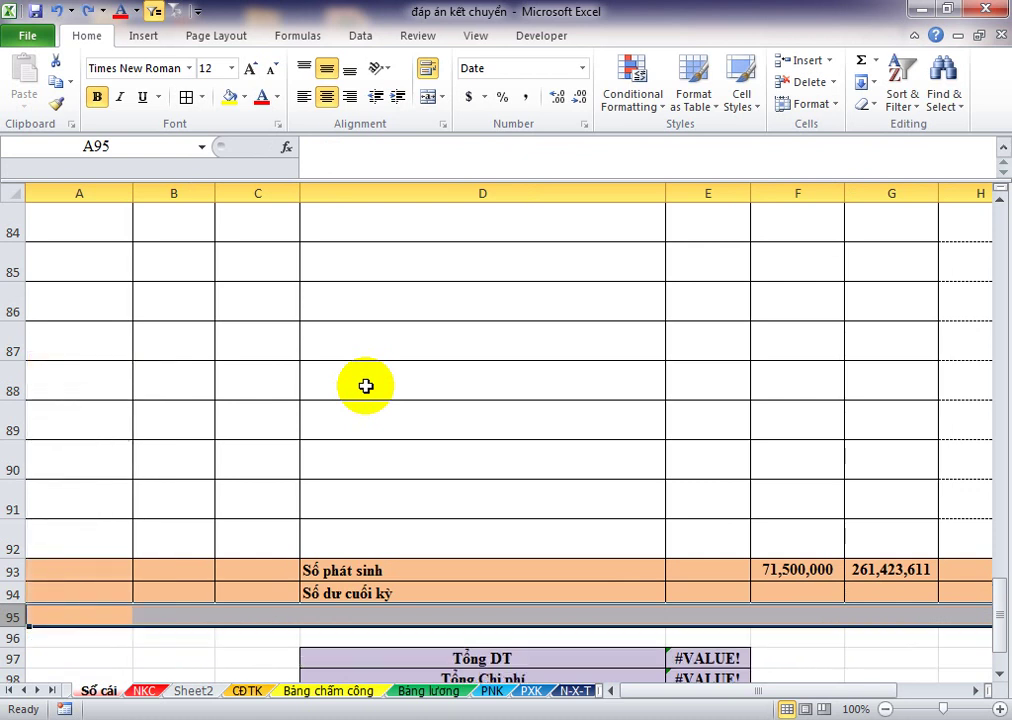
key("Right")
key("Right")
key("Right")
key("Right")
key("ctrl+z")
Step: Delete rows 96 to 103, which hold the Tổng DT, Tổng Chi phí and KQKD summary block
key("Right")
key("shift+Down")
key("shift+Down")
key("shift+Down")
key("shift+Down")
key("shift+Down")
key("shift+Down")
key("shift+Down")
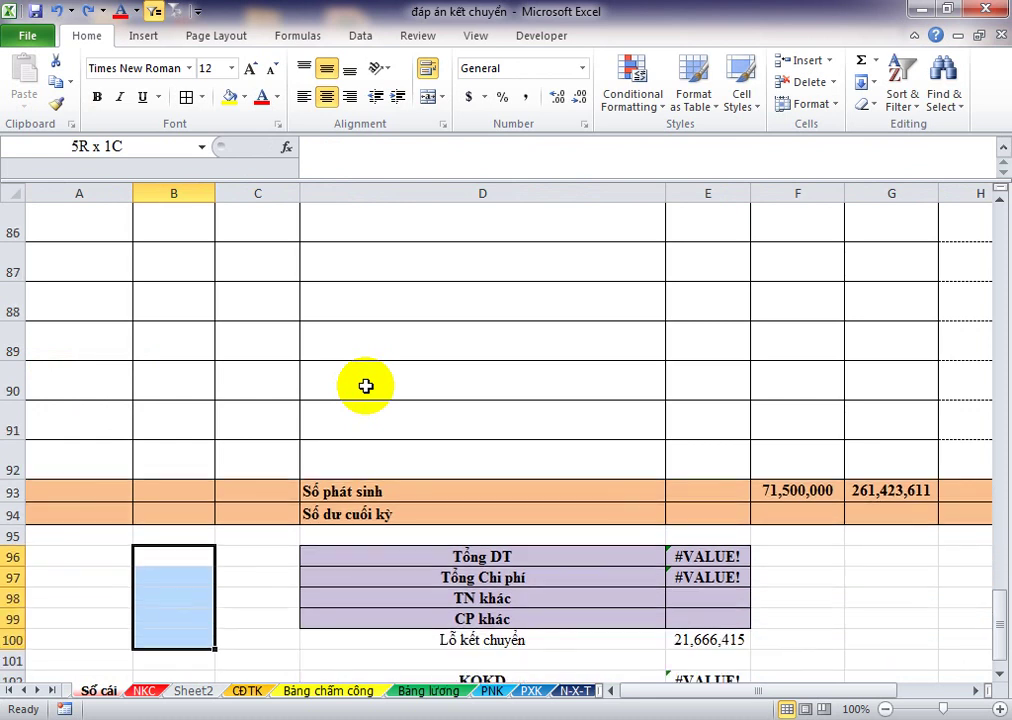
key("shift+space")
key("shift+F10")
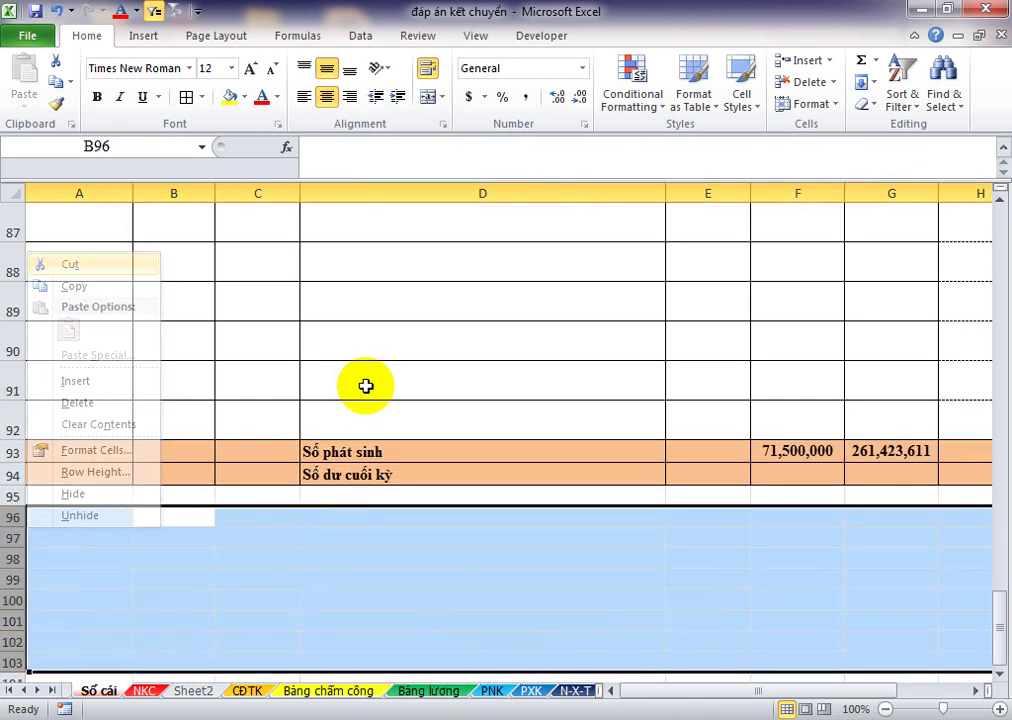
key("d")
Step: Enter the debit closing balance formula =MAX(F93-G93+F11-G11,0) in F94 of the Số dư cuối kỳ row
key("Up")
key("Up")
key("Right")
key("Right")
key("Right")
key("Right")
type("=max")
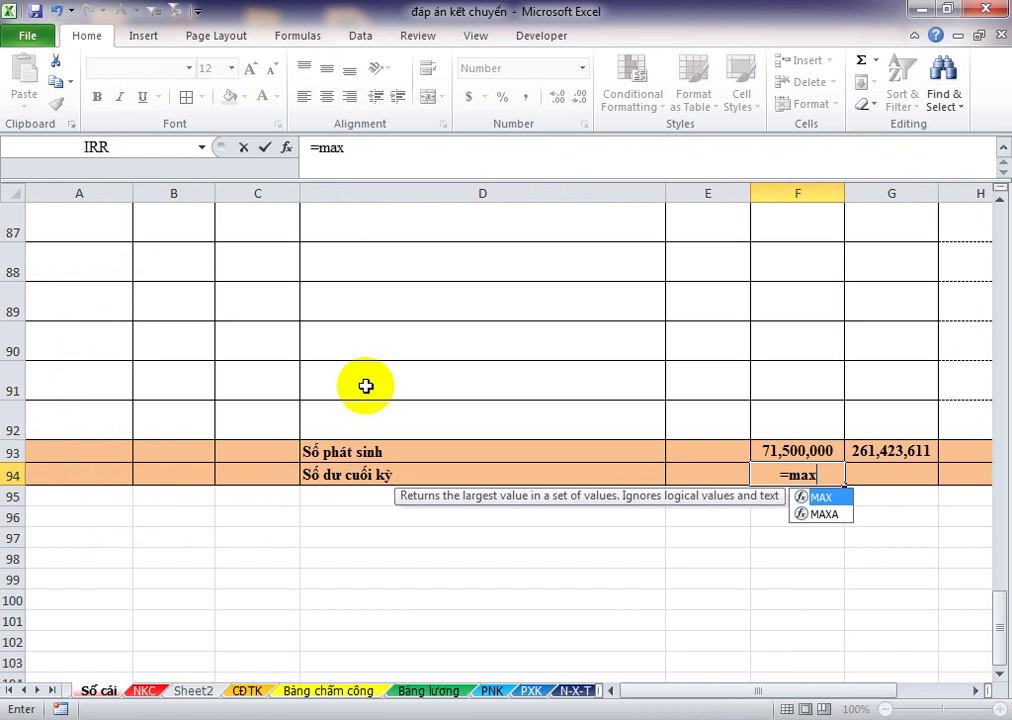
key("Tab")
key("Up")
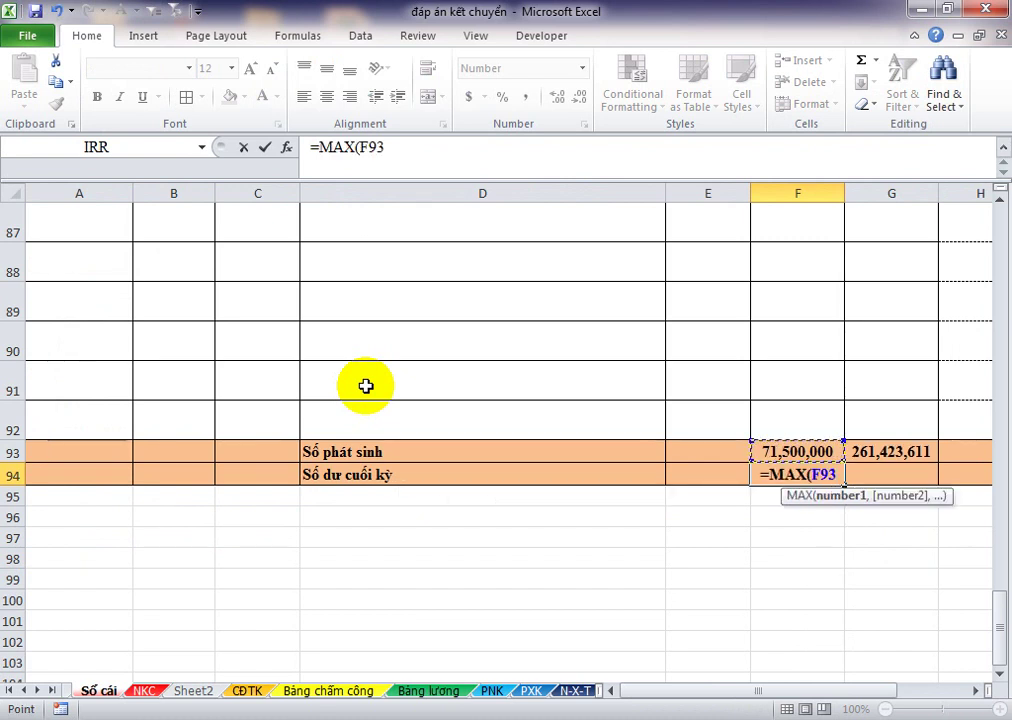
type("-")
key("Up")
key("Right")
type("+")
key("Up")
key("Up")
key("Up")
key("Up")
key("Up")
key("Up")
key("Up")
key("Up")
key("Up")
key("Up")
key("Up")
key("Up")
key("Up")
key("Up")
key("Up")
key("Up")
key("Up")
key("Up")
key("Up")
key("Up")
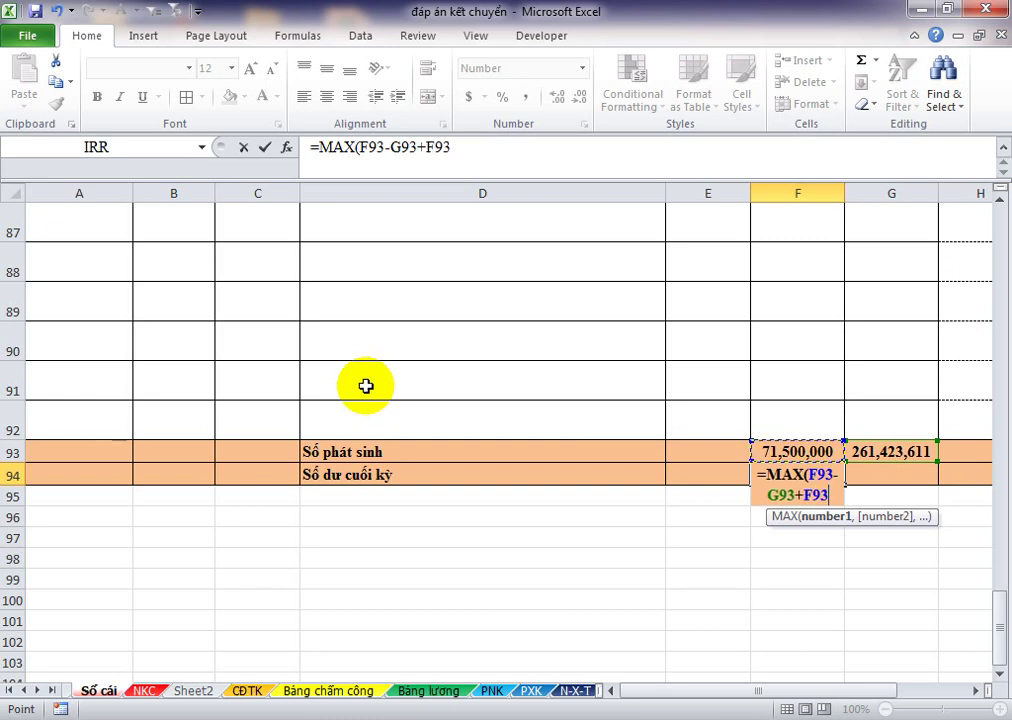
key("Up")
key("Up")
key("Up")
key("Up")
key("Up")
key("Up")
key("Up")
key("Up")
key("Up")
key("Up")
key("Up")
key("Up")
key("Up")
key("Up")
key("Up")
key("Up")
key("Up")
key("Up")
key("Up")
key("Up")
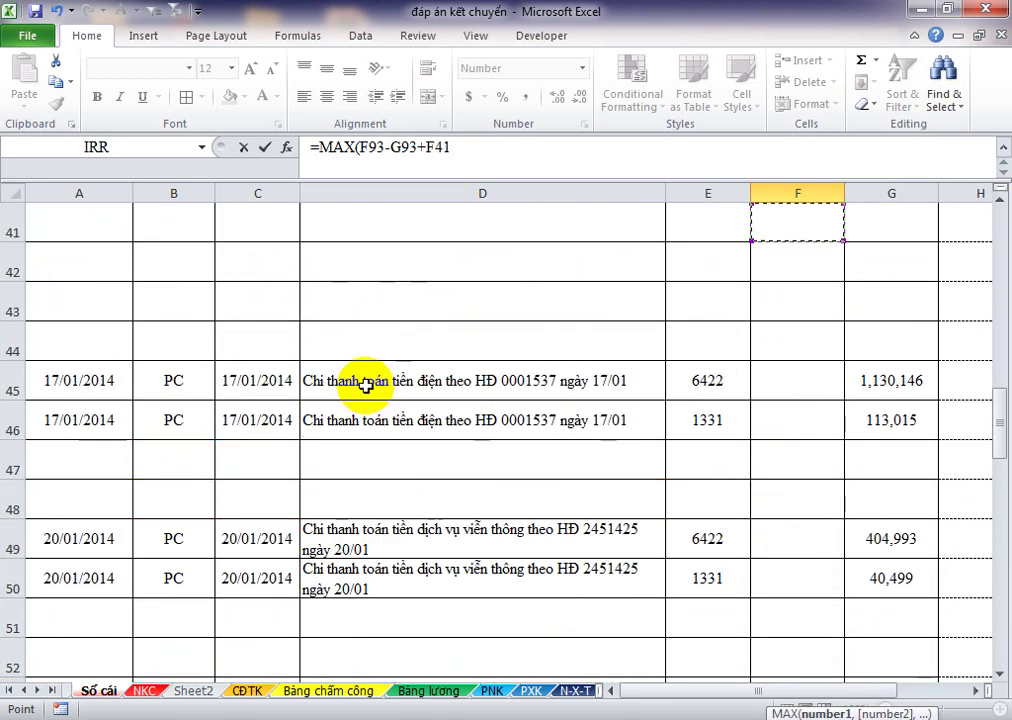
key("Down")
key("Down")
key("Down")
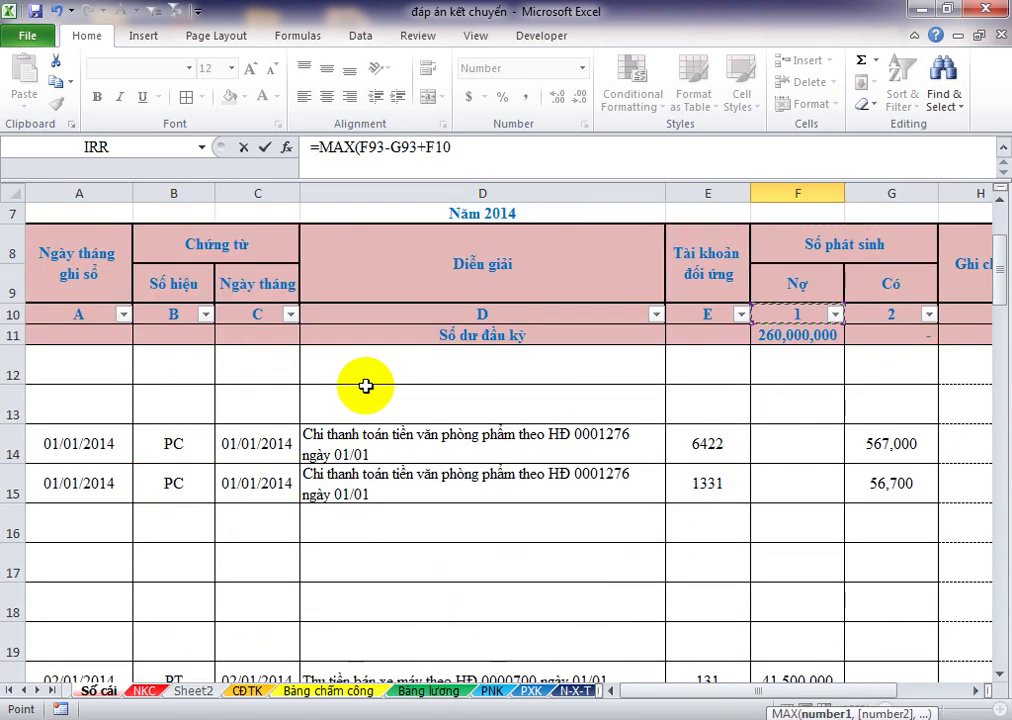
type("-")
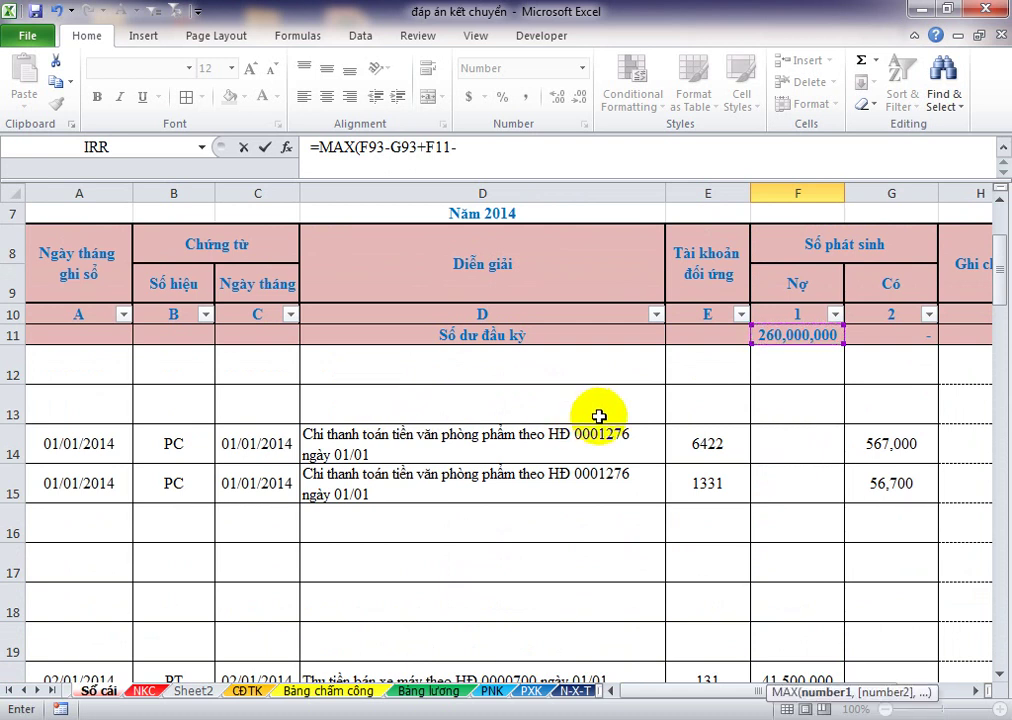
left_click(871, 337)
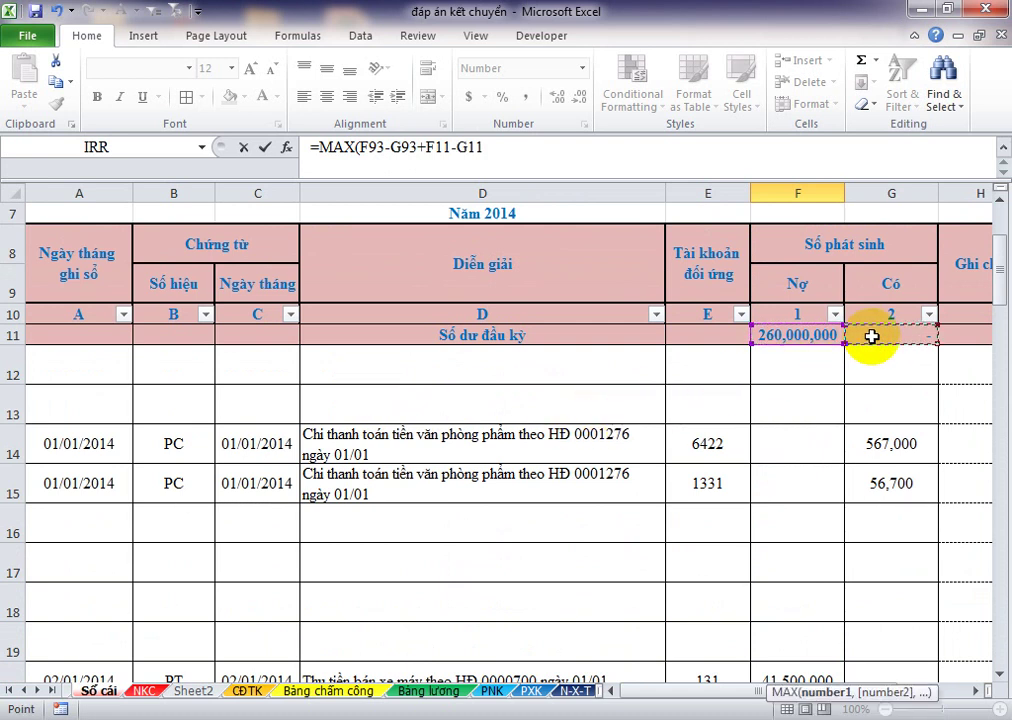
type(",")
key("Return")
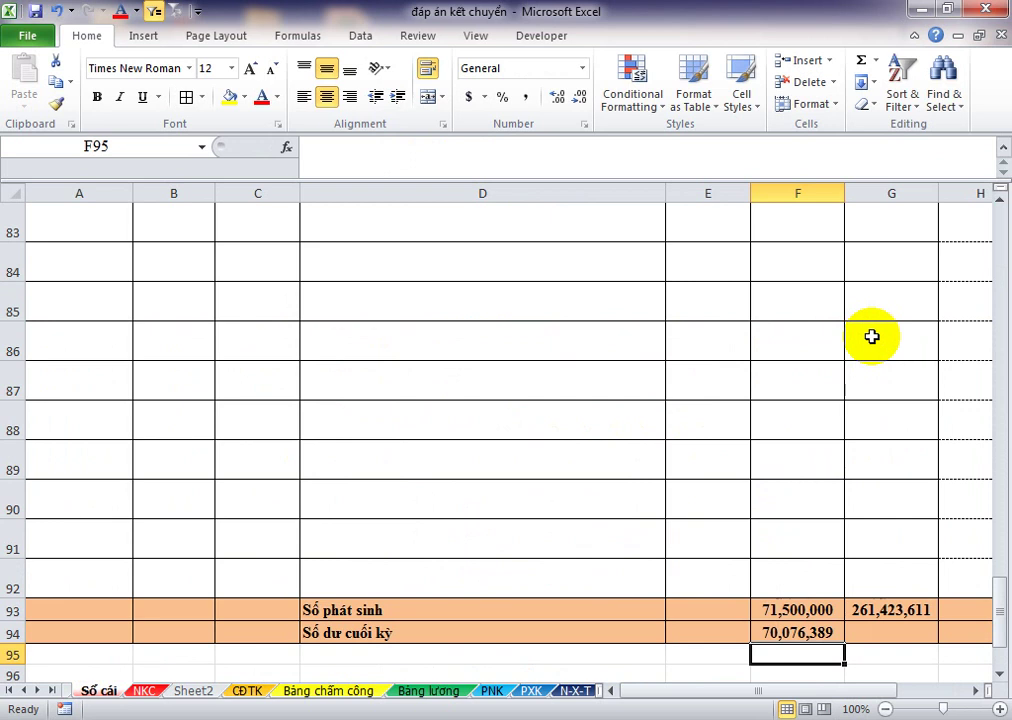
Step: Enter the credit closing balance formula =MAX(G93-F93+G11-F11,0) in G94 of the Số dư cuối kỳ row
key("Up")
key("Right")
type("=")
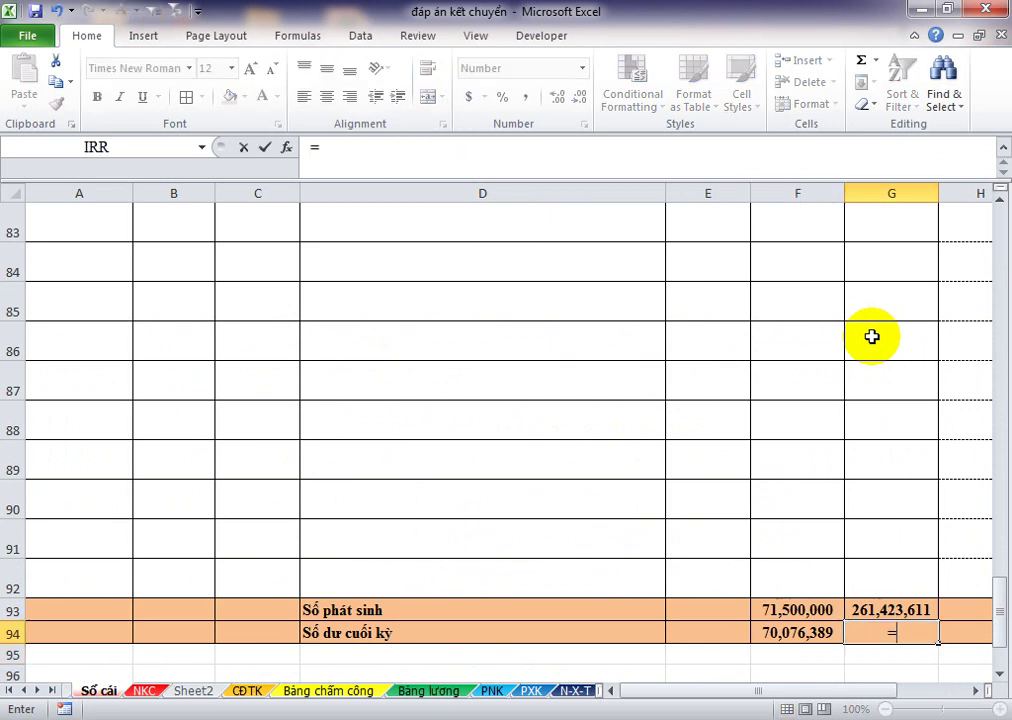
key("Up")
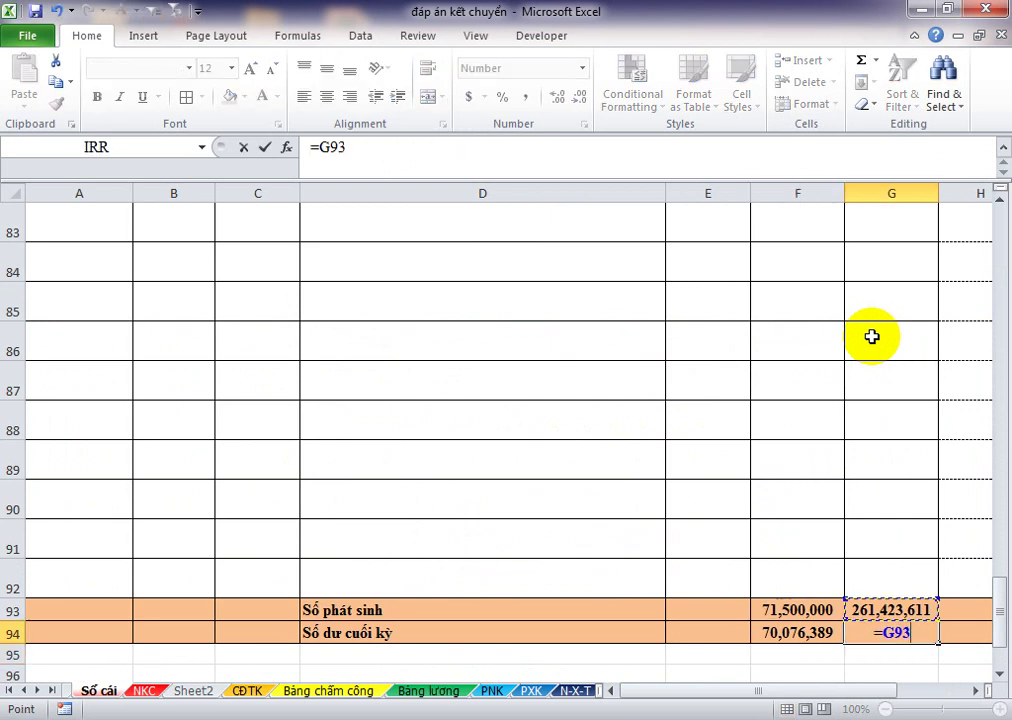
type("-")
key("Left")
key("Up")
type("+")
key("Up")
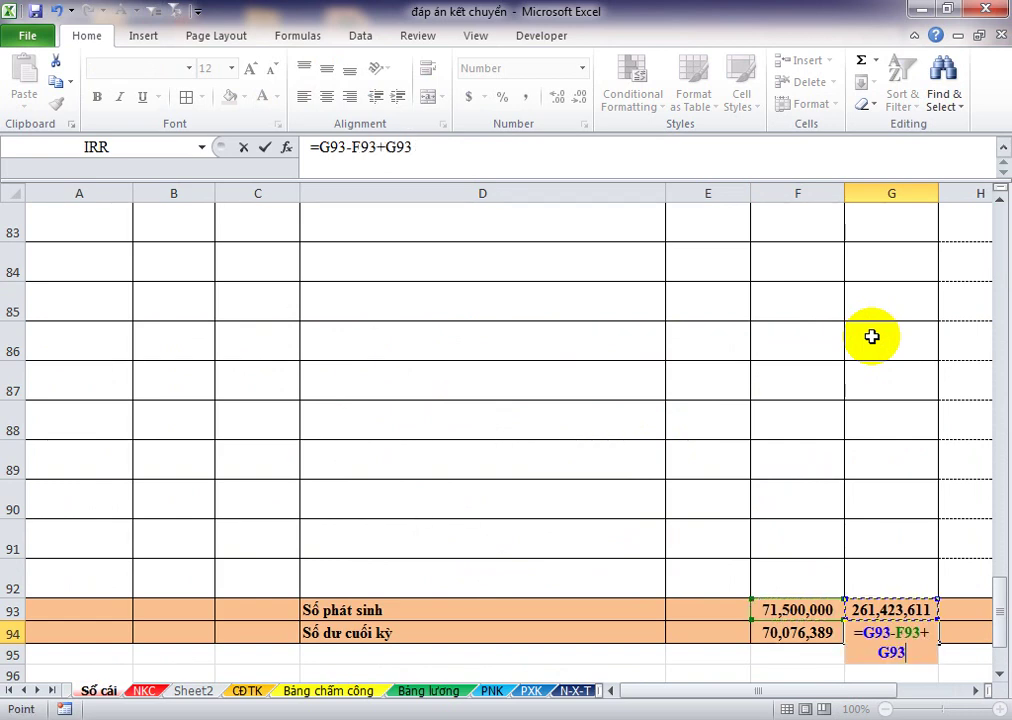
key("Up")
key("Up")
key("Up")
key("Up")
key("Up")
key("Up")
key("Up")
key("Up")
key("Up")
key("Up")
key("Up")
key("Up")
key("Up")
key("Up")
key("Up")
key("Up")
key("Up")
key("Up")
key("Up")
key("Up")
key("Up")
key("Up")
key("Up")
key("Up")
key("Up")
key("Up")
key("Up")
key("Up")
key("Up")
key("Up")
key("Up")
key("Up")
key("Up")
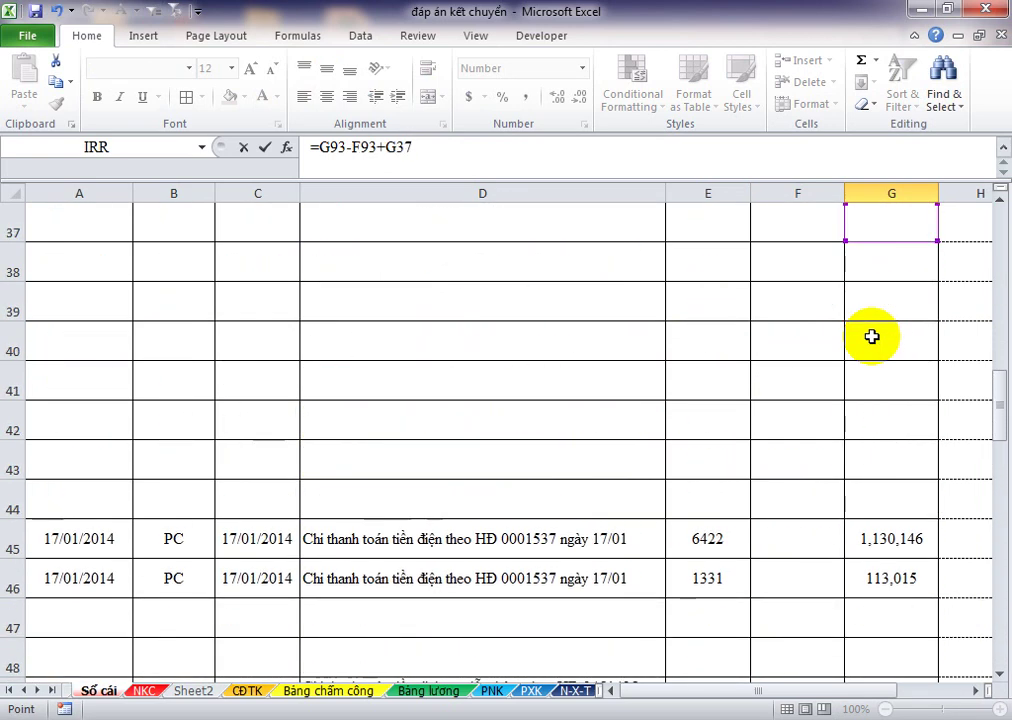
key("Up")
key("Up")
key("Up")
key("Up")
key("Up")
key("Up")
key("Up")
key("Up")
key("Up")
key("Up")
key("Up")
key("Up")
key("Up")
key("Up")
key("Up")
key("Down")
key("Down")
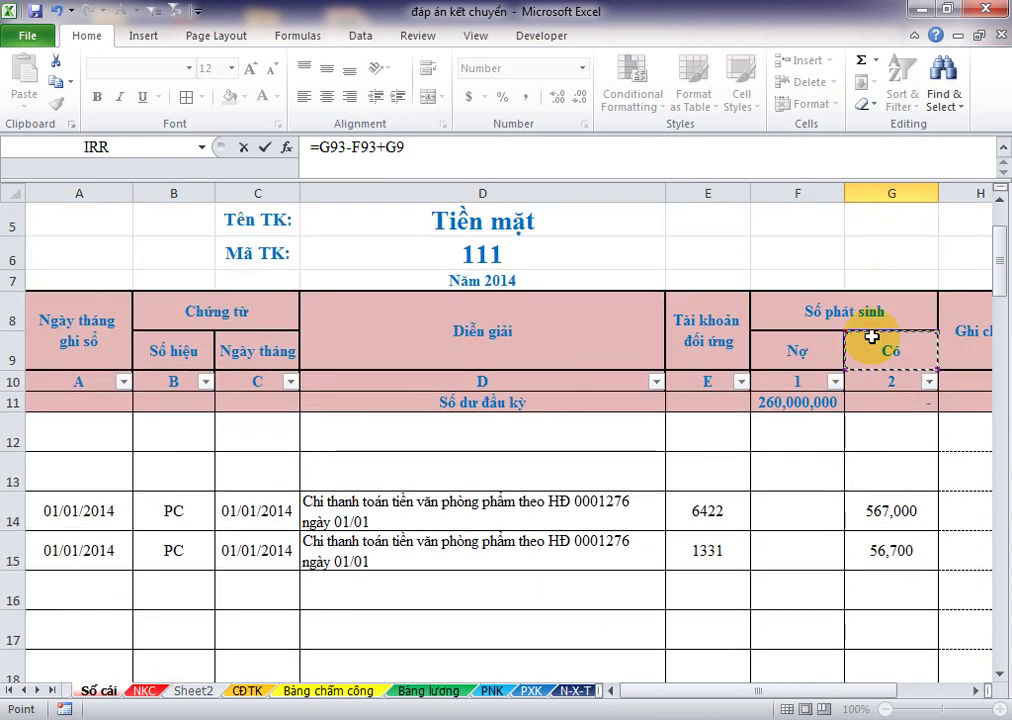
key("Down")
key("Down")
type("-")
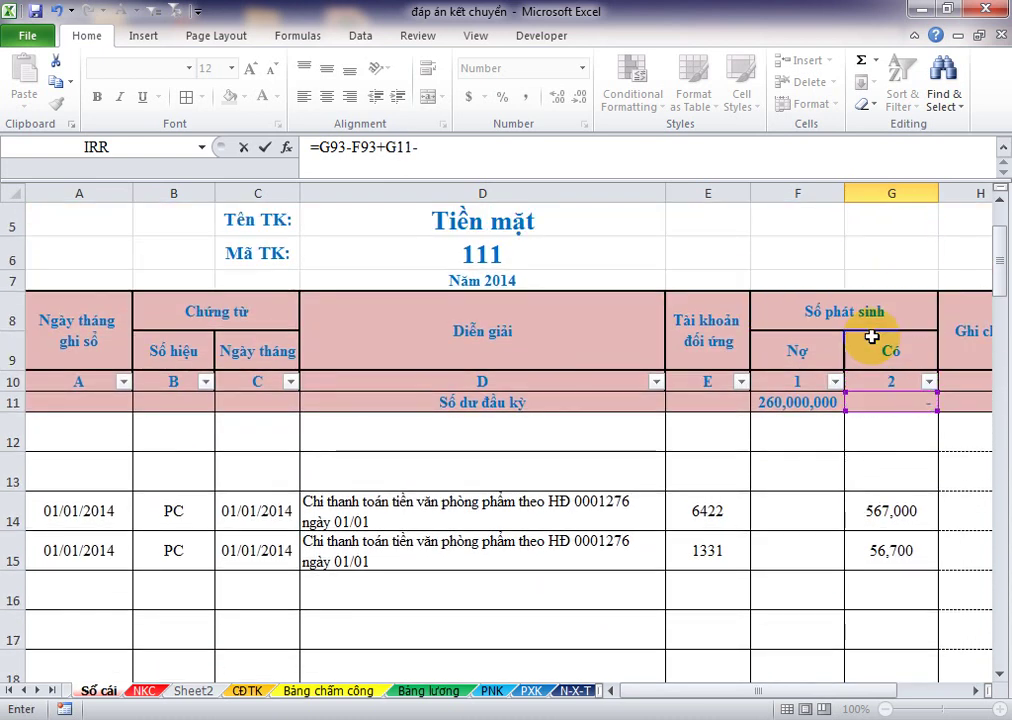
key("Left")
key("Up")
key("ctrl+Up")
key("Down")
key("Down")
key("Down")
type(",")
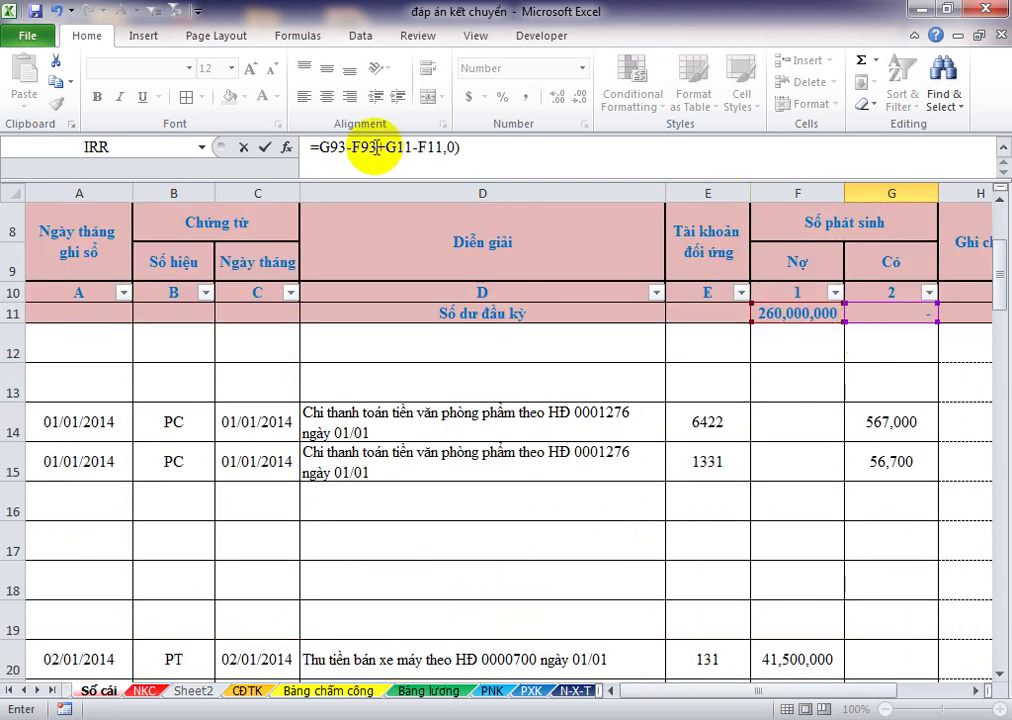
left_click(320, 148)
type("MAX(")
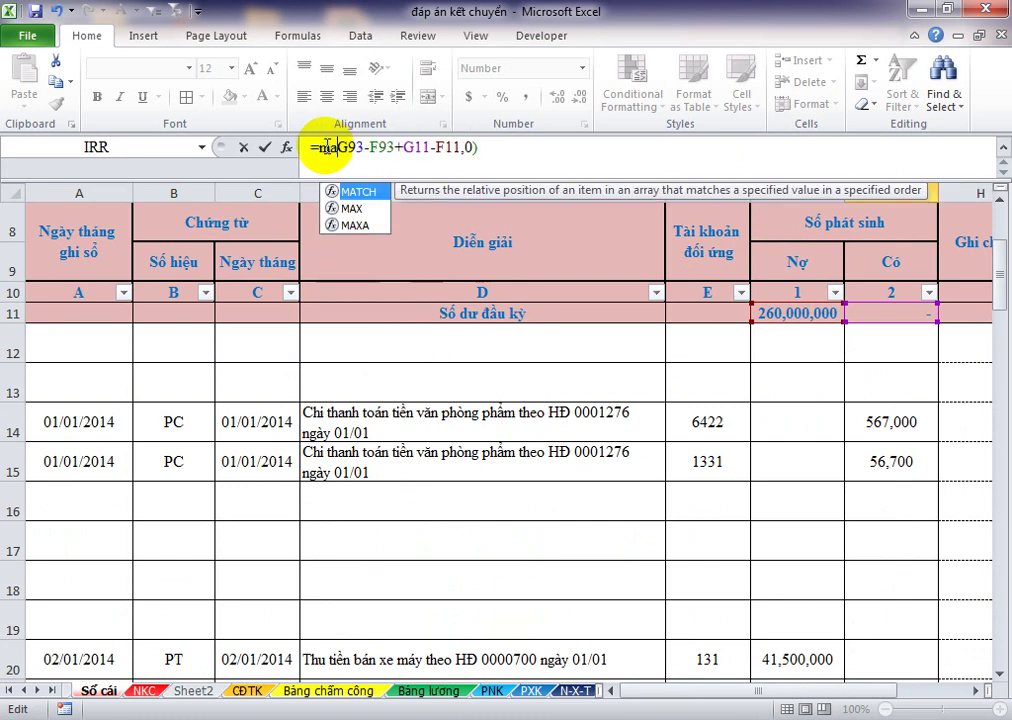
key("Return")
Step: Format the credit closing balance in G94 as Accounting with 0 decimal places and no currency symbol
key("Up")
key("ctrl+1")
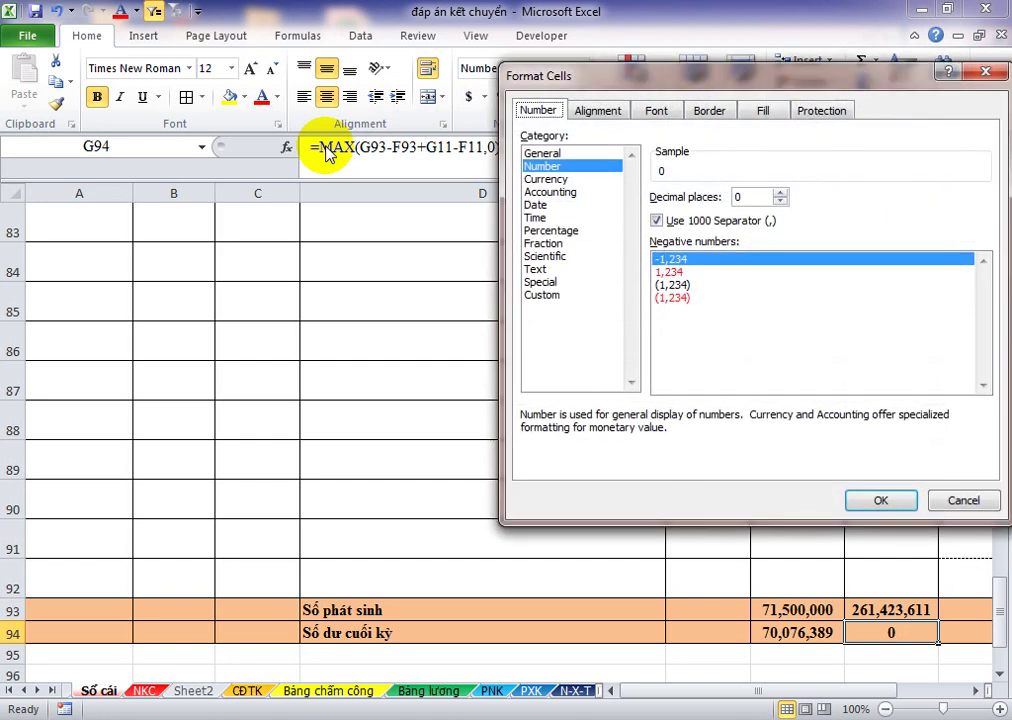
key("Down")
key("Down")
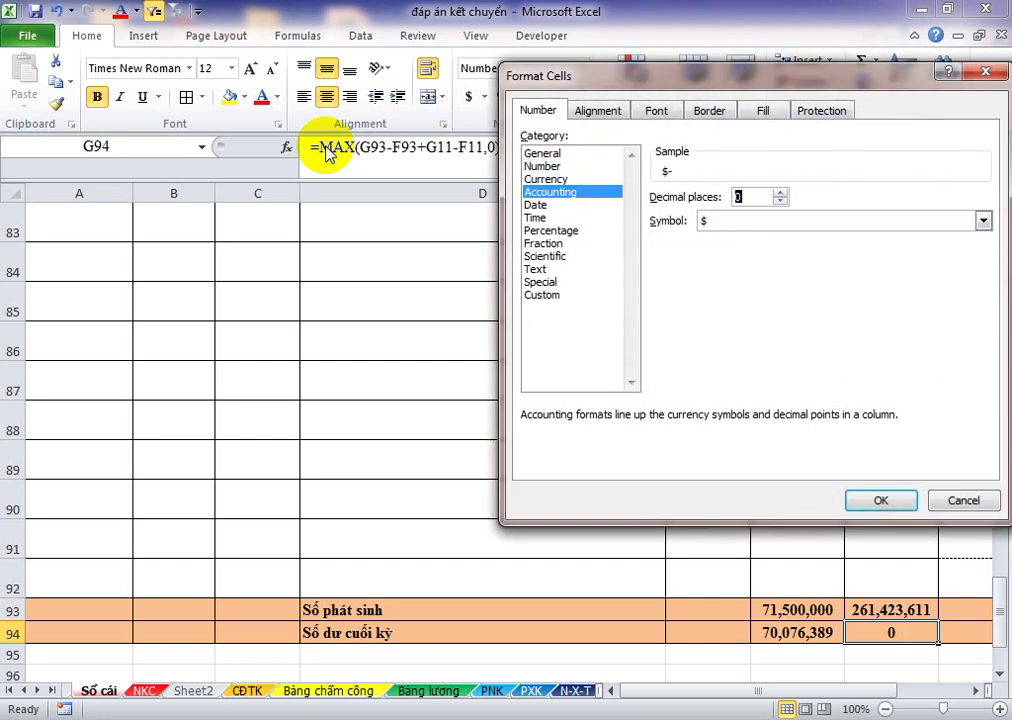
key("Tab")
key("alt+Down")
key("Up")
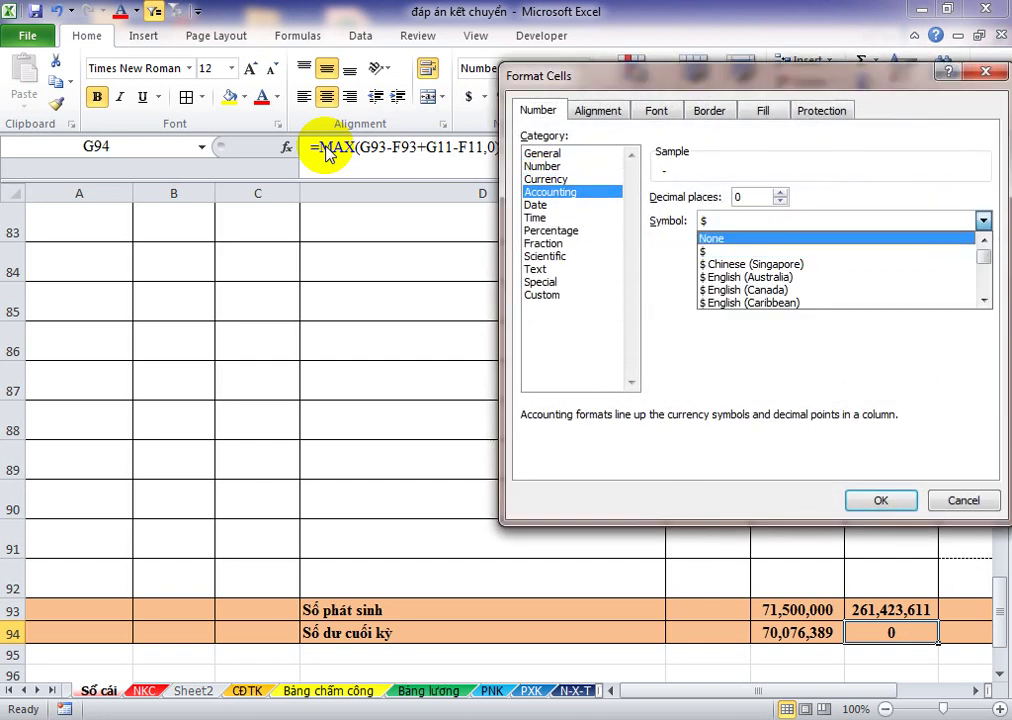
key("Return")
key("Return")
Step: Center the Số phát sinh and Số dư cuối kỳ labels in D93:D94
key("Right")
key("Down")
key("Up")
key("Left")
key("Left")
key("Left")
key("Up")
key("Left")
key("Left")
key("Up")
key("Up")
key("Up")
key("Up")
key("Right")
key("Down")
key("Down")
key("Down")
key("Down")
key("shift+Down")
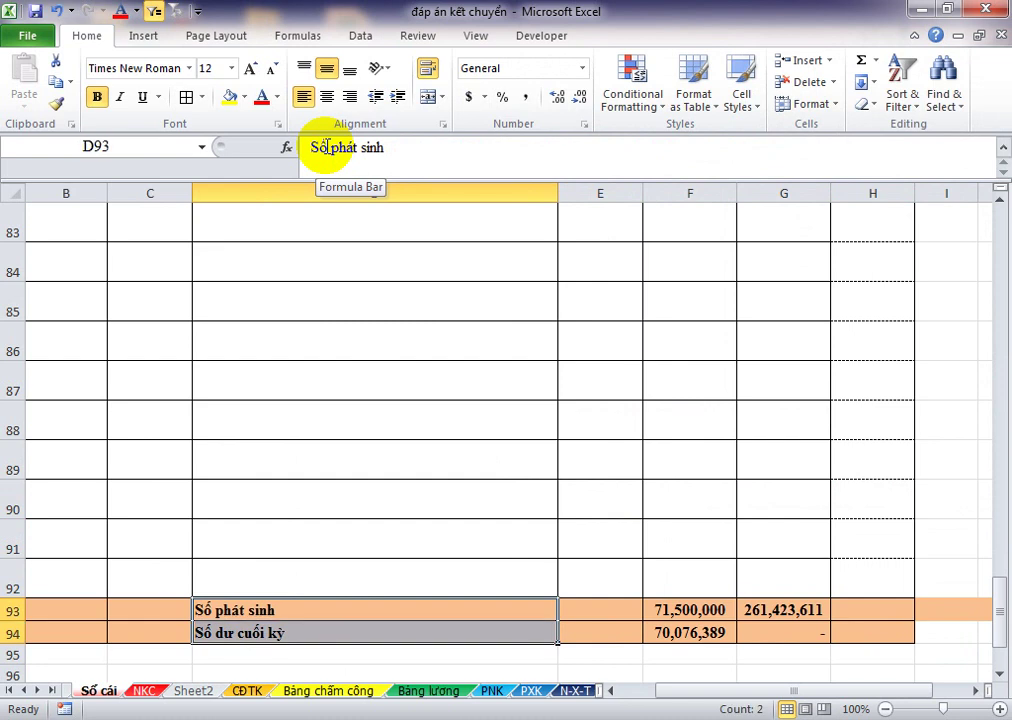
key("alt")
key("h")
key("a")
key("c")
Step: Look over the account 111 ledger from its heading rows to the closing balance row
key("Right")
key("Up")
key("Left")
key("Left")
key("ctrl+Up")
key("ctrl+Up")
key("Down")
key("Down")
key("Down")
key("Down")
key("Down")
key("Right")
key("Right")
key("Left")
key("Left")
key("Down")
key("Down")
key("Down")
key("Down")
key("Right")
key("Right")
key("Right")
key("Left")
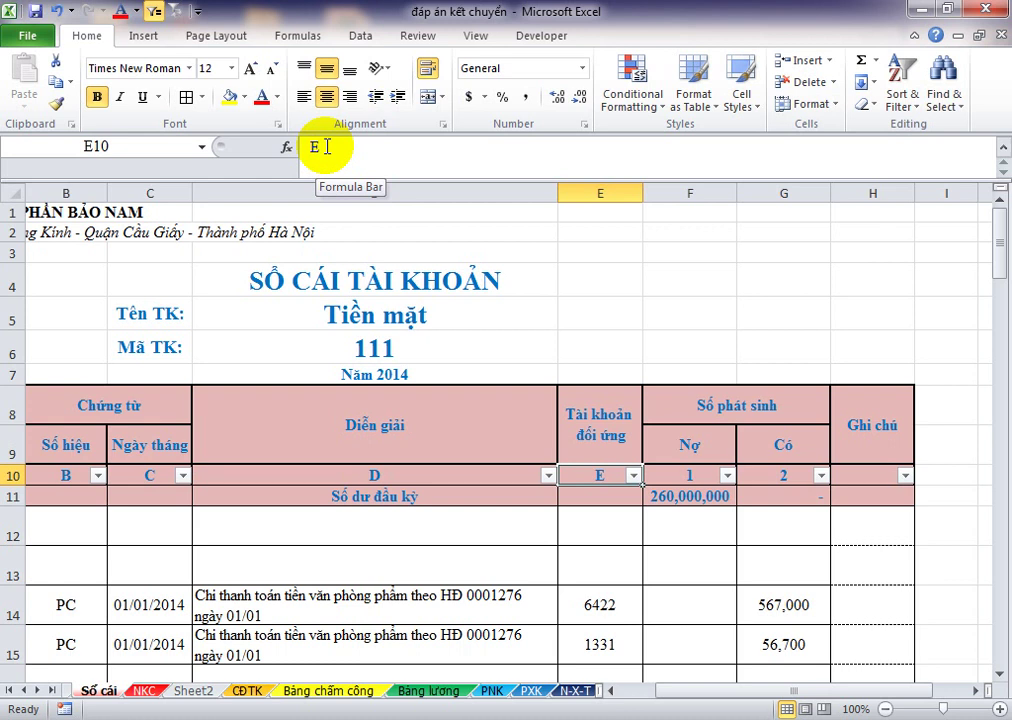
key("ctrl+Down")
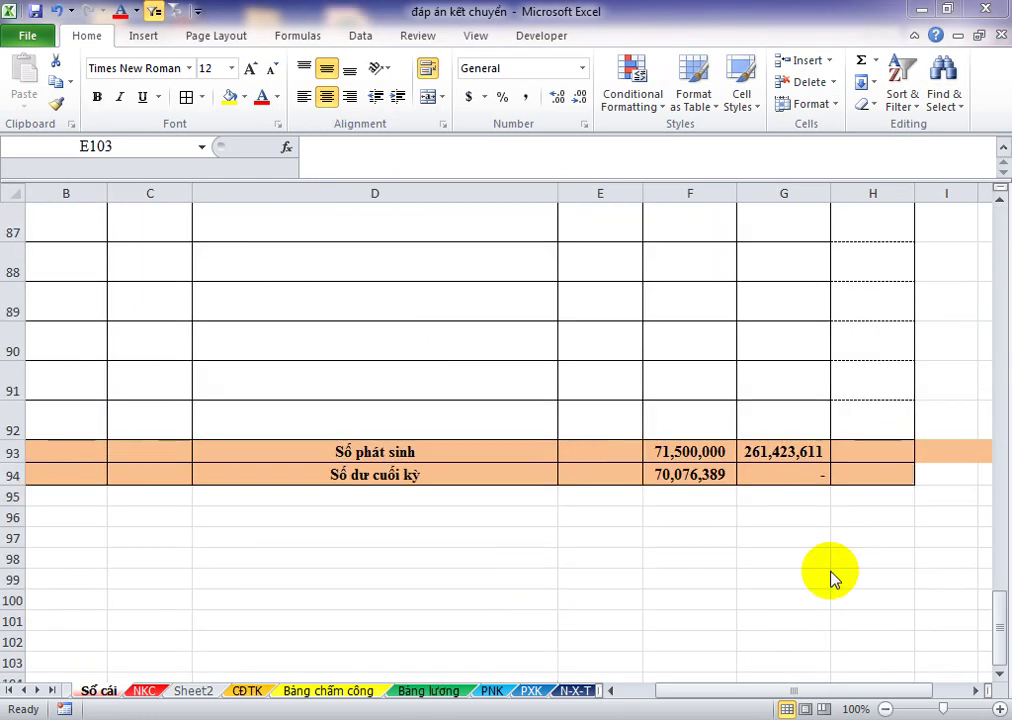
left_click(1002, 605)
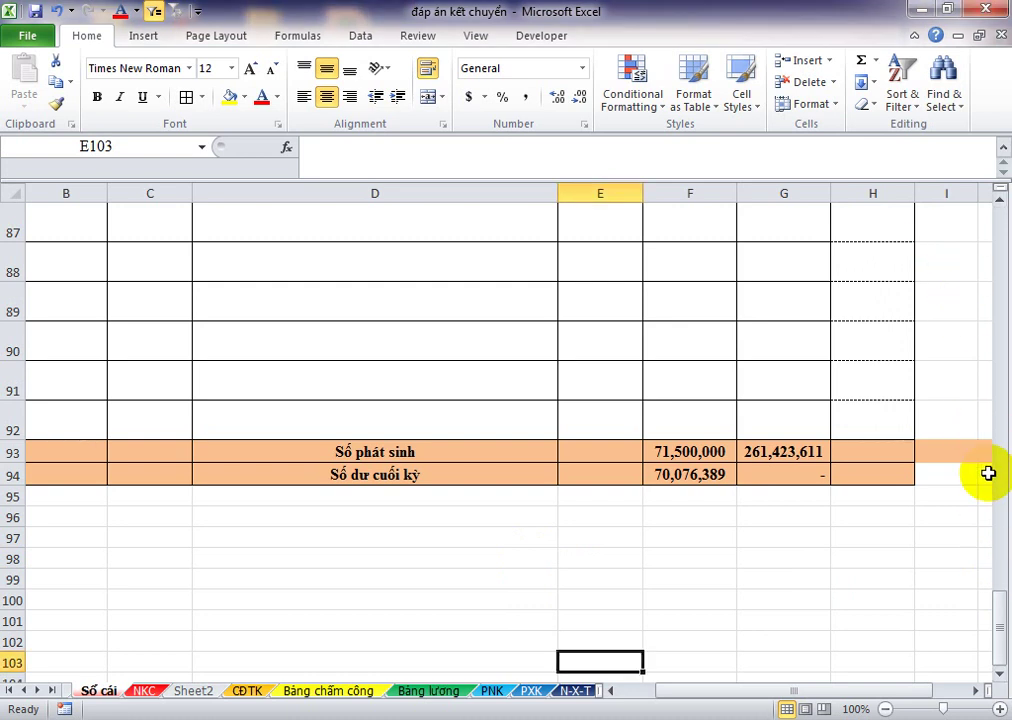
left_click_drag(996, 610, 974, 201)
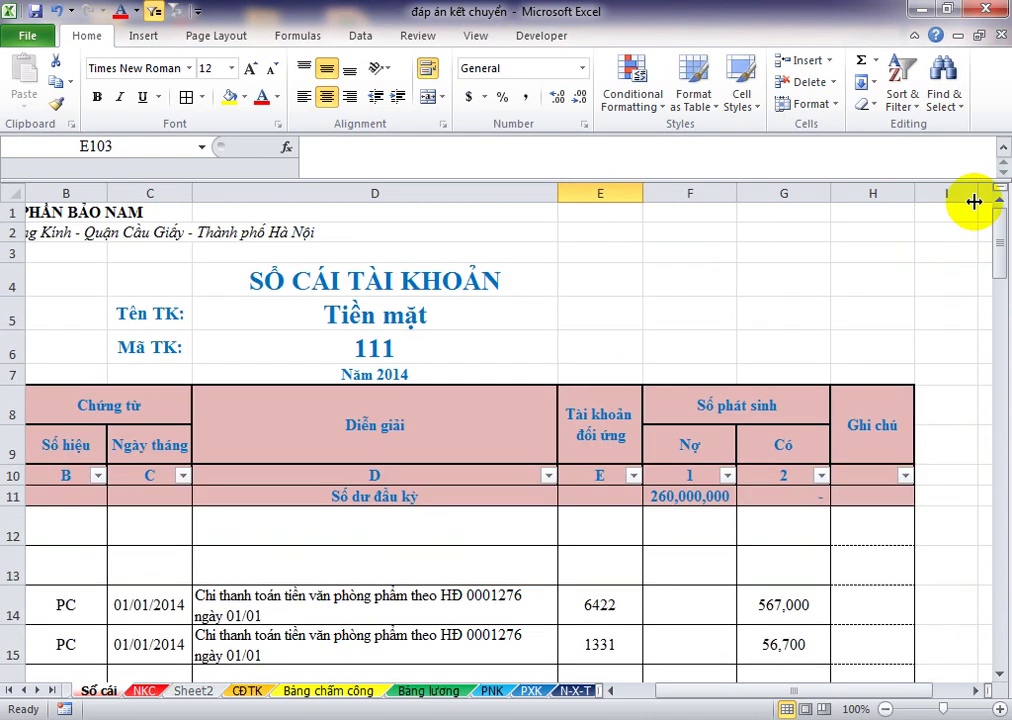
Step: Filter the Tài khoản đối ứng column to leave out the (Blanks) entries
left_click(632, 477)
left_click(711, 386)
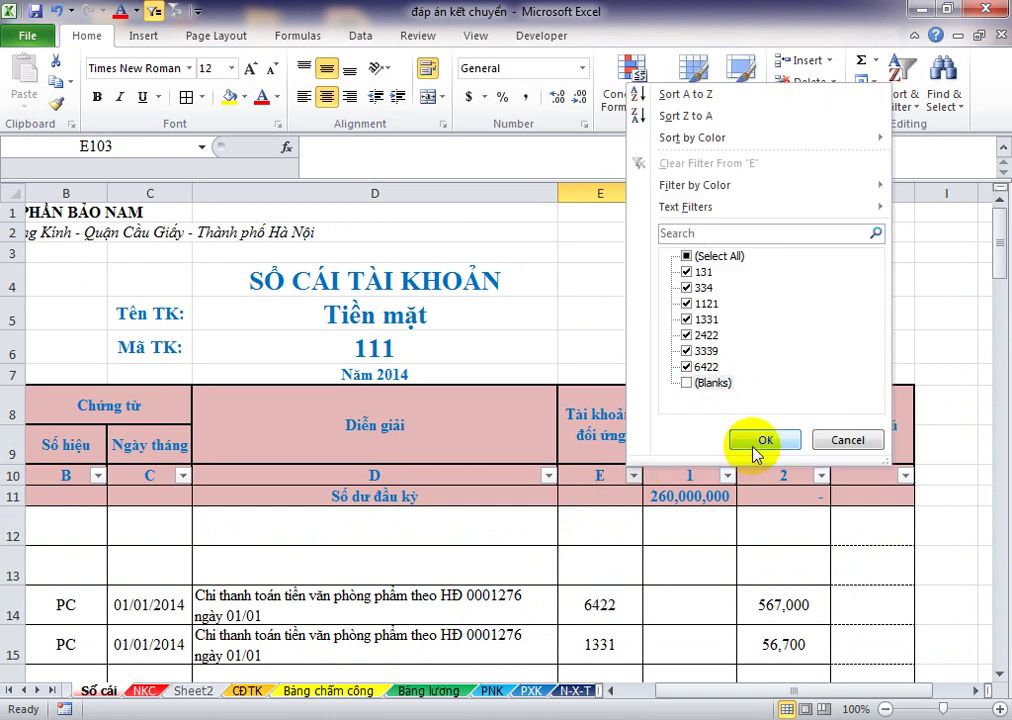
left_click(757, 441)
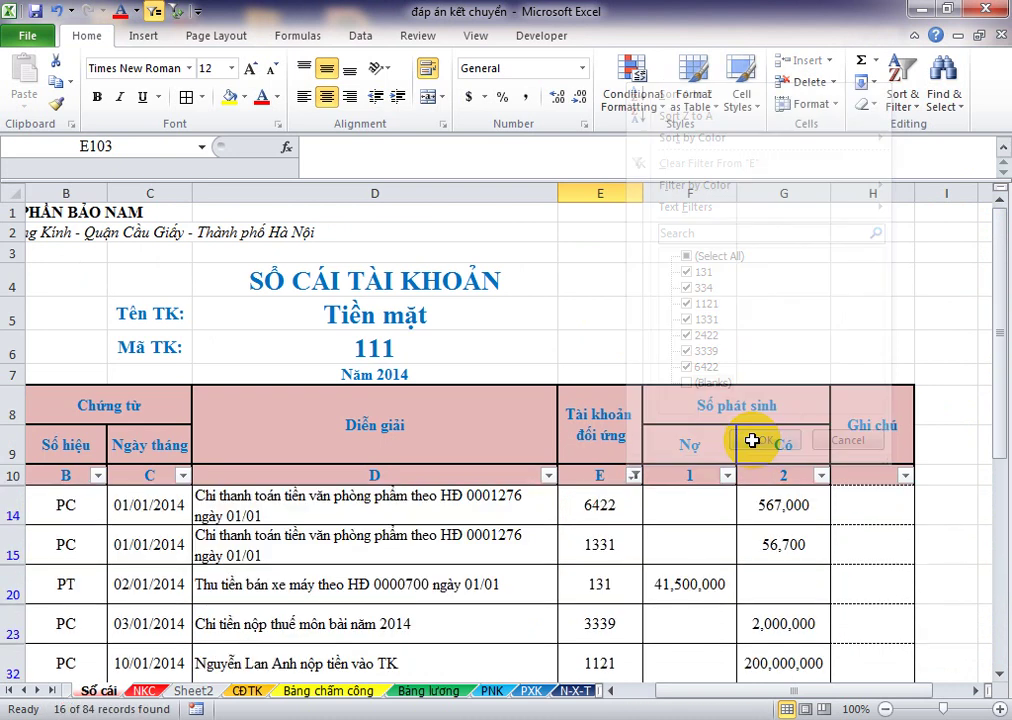
left_click(669, 531)
key("Up")
key("Left")
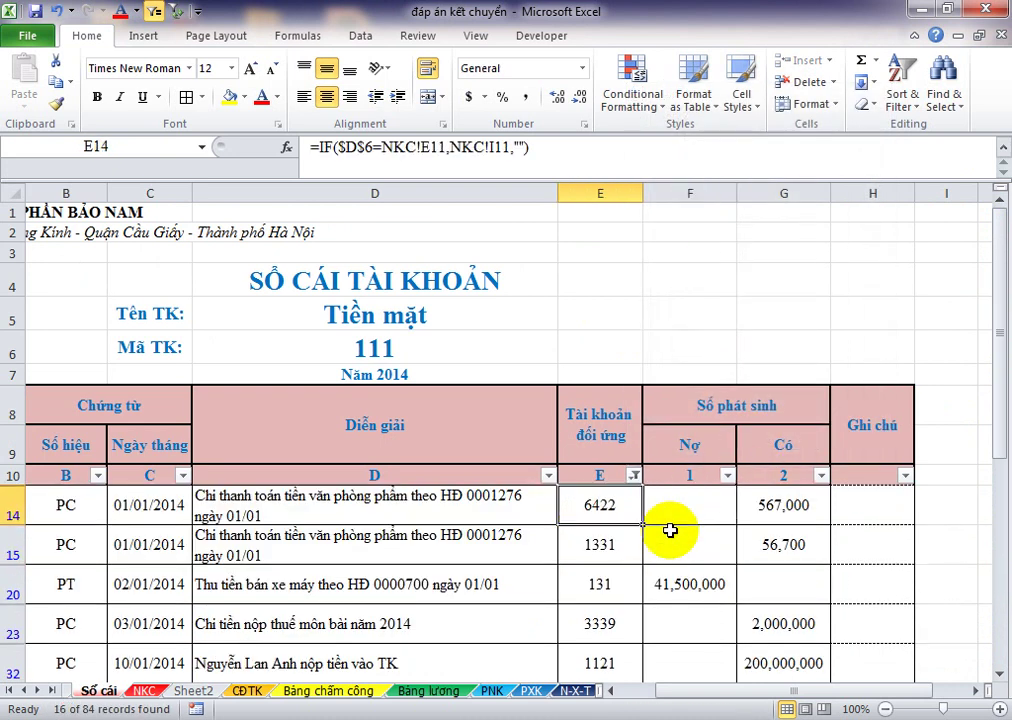
Step: Restore all entries, including (Blanks), in the Tài khoản đối ứng column's filter
left_click(635, 477)
left_click(700, 256)
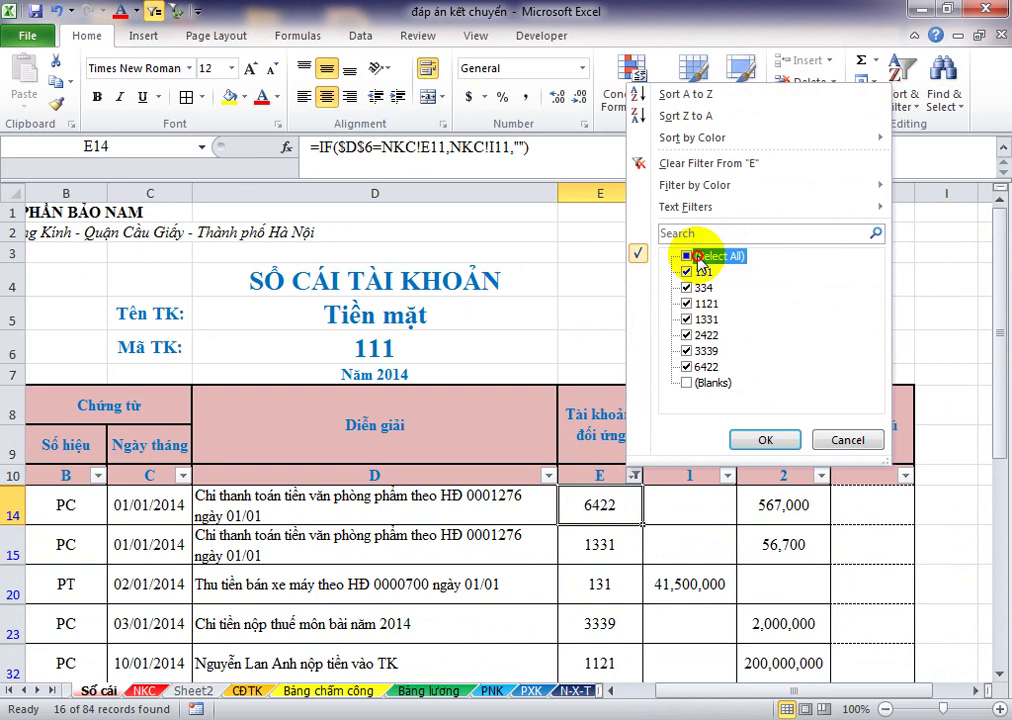
left_click(745, 435)
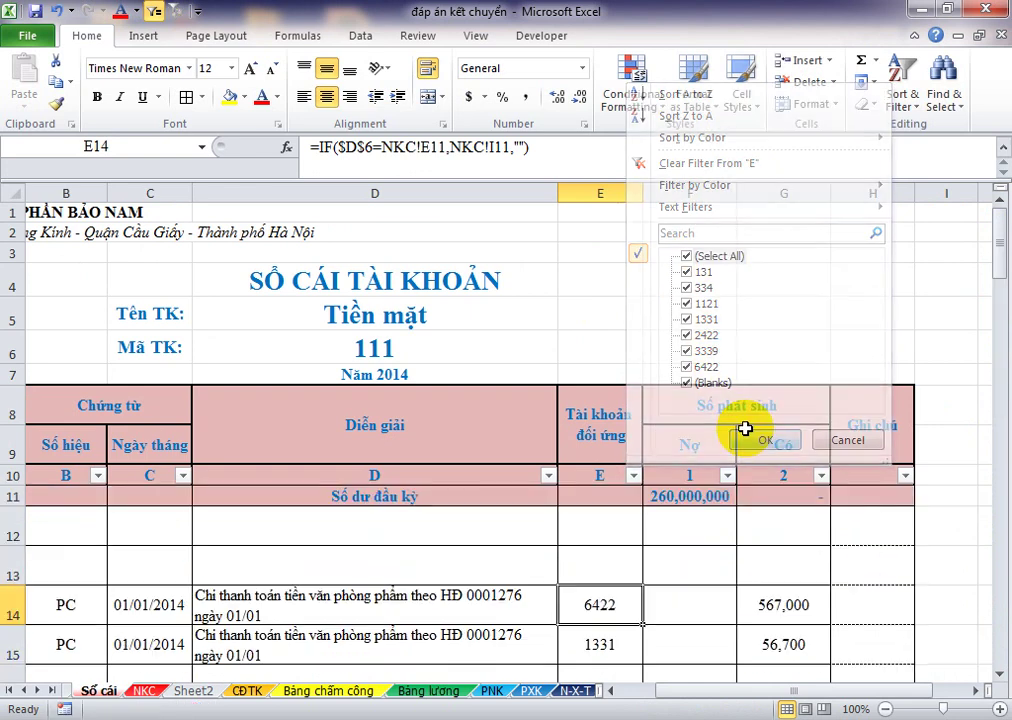
Step: Filter the Diễn giải column to leave out the (Blanks) entries
left_click(548, 477)
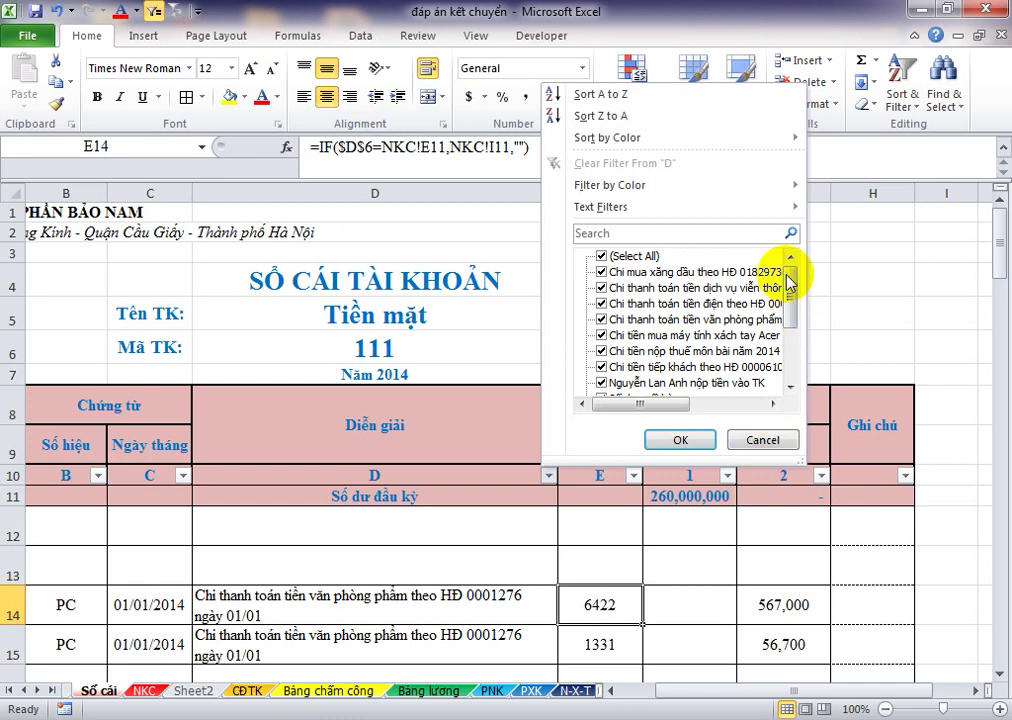
left_click_drag(781, 266, 783, 376)
left_click(643, 390)
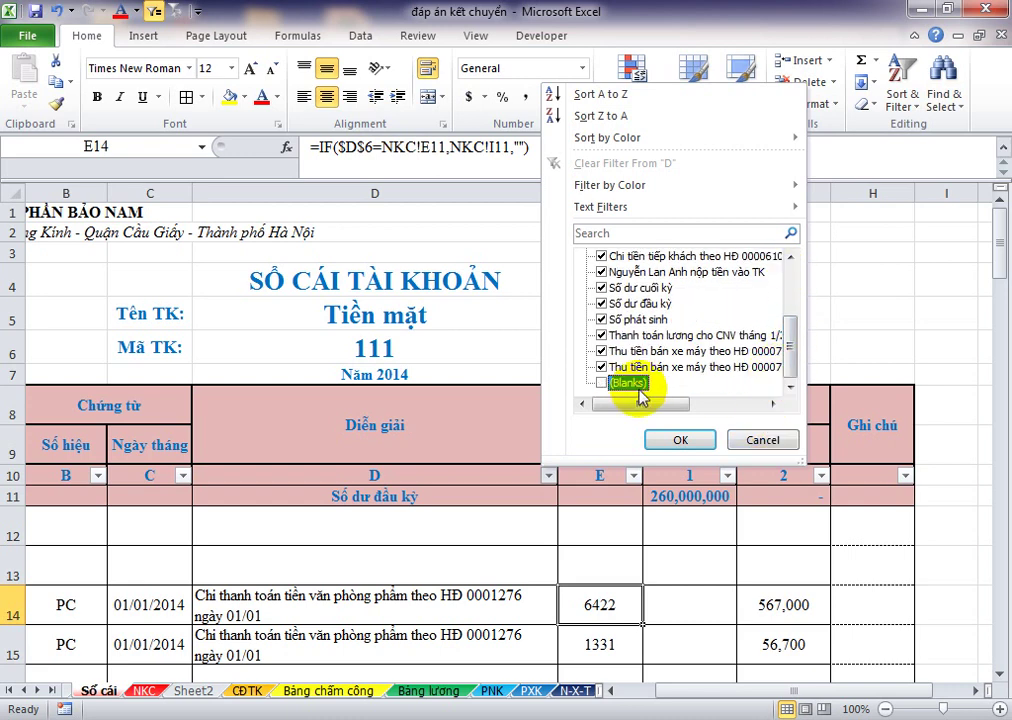
left_click(680, 440)
Step: Examine the filtered ledger entries together with the Số phát sinh and Số dư cuối kỳ rows
key("Left")
key("Left")
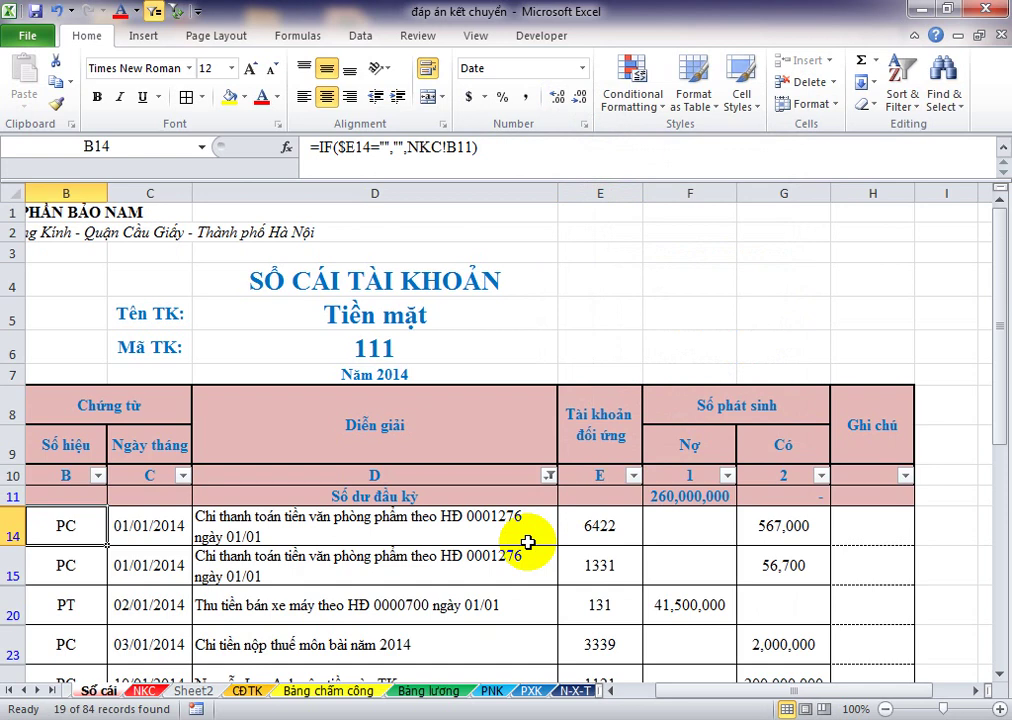
key("Left")
key("Down")
key("Down")
key("Down")
key("Down")
key("Down")
key("Down")
key("Down")
key("Down")
key("Down")
key("Down")
key("Down")
key("Down")
key("Down")
key("Down")
key("Down")
key("Down")
key("Down")
key("Down")
key("Down")
key("Down")
key("Down")
key("Down")
key("Down")
key("Up")
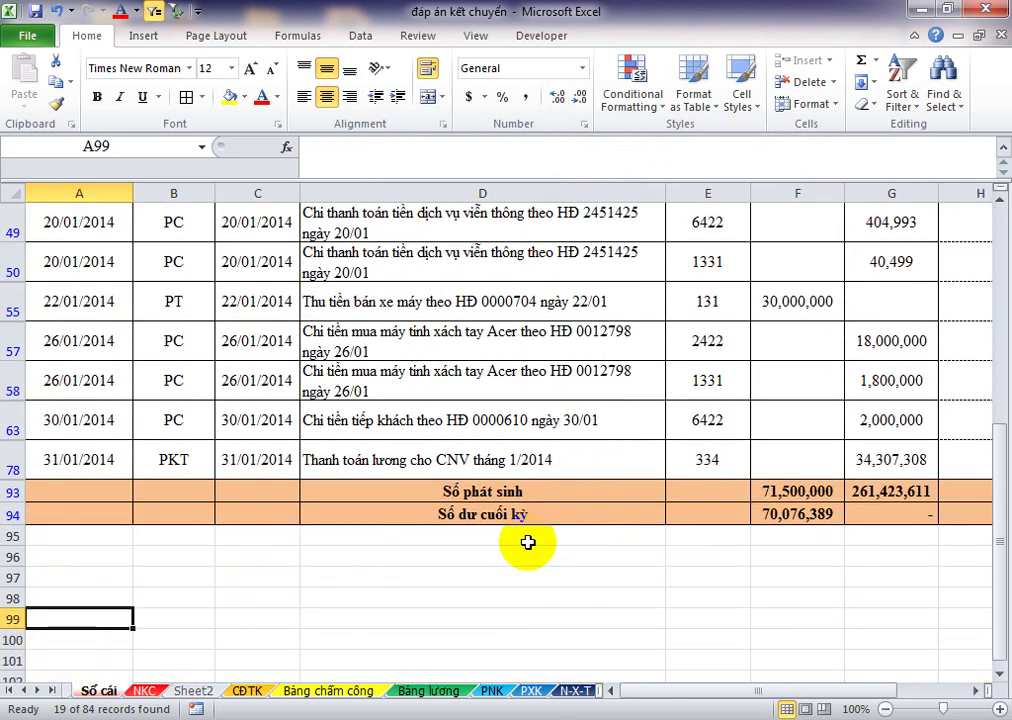
key("Up")
key("Up")
key("Up")
key("Up")
key("Up")
key("Right")
key("Right")
key("Right")
key("Down")
key("Down")
key("Left")
key("Left")
key("Down")
key("Left")
key("Right")
key("Right")
key("Right")
key("Right")
key("Right")
key("Right")
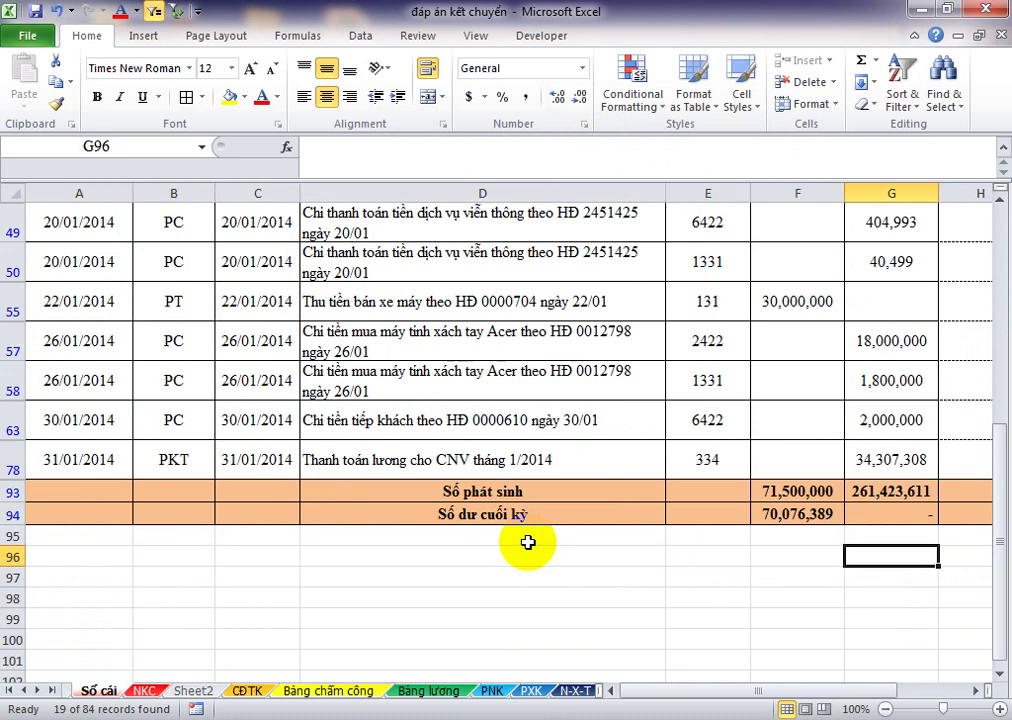
Step: Set the ledger's account code (Mã TK) in D6 to 112
key("Up")
key("Page_Up")
key("Page_Up")
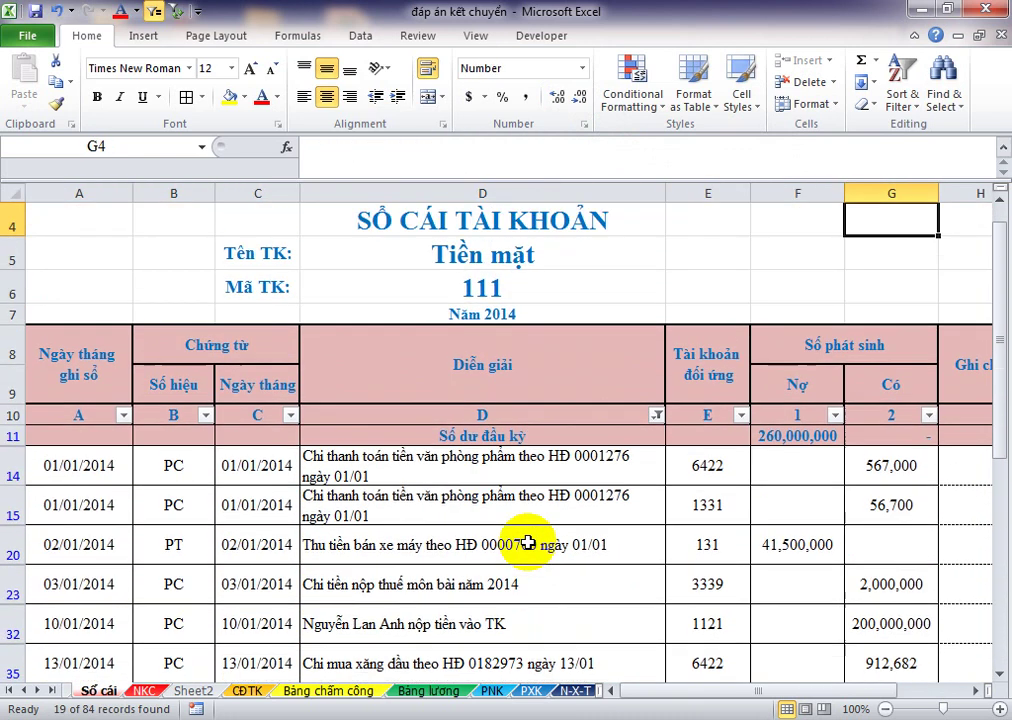
key("Left")
key("Left")
key("Left")
key("Down")
key("Down")
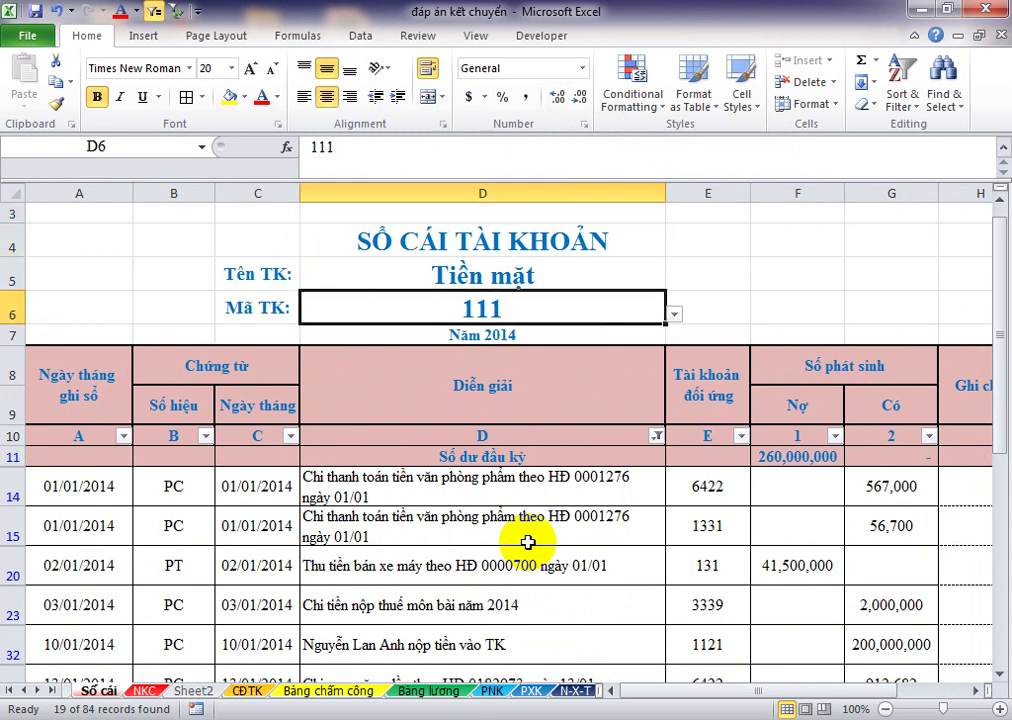
key("alt+Down")
key("Down")
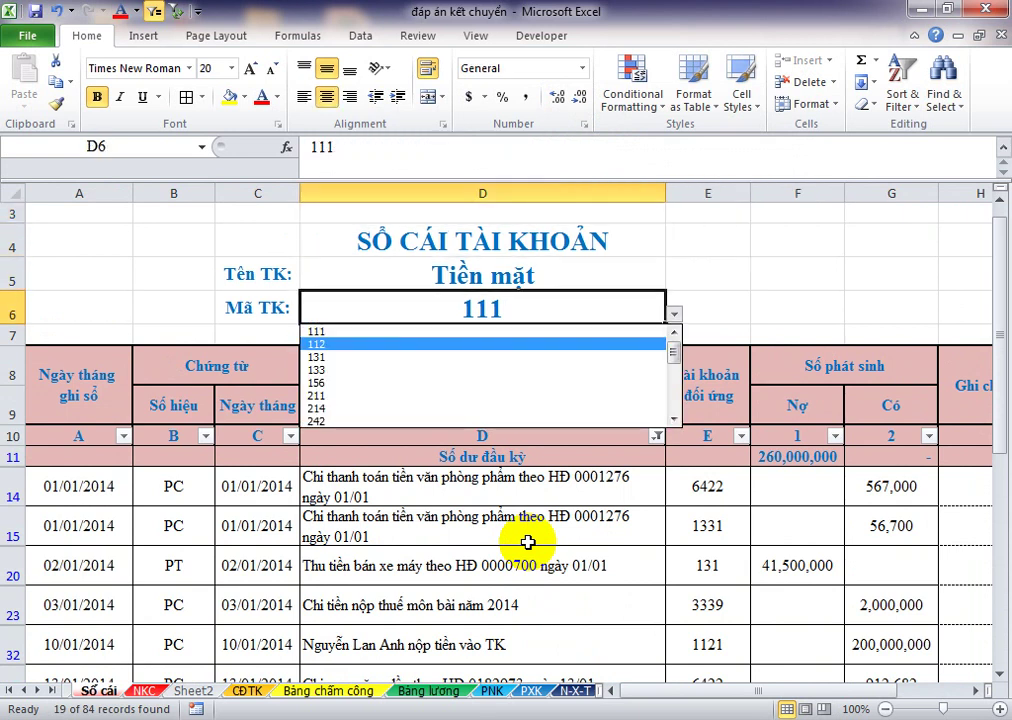
key("Return")
Step: Reapply the Diễn giải column's filter for account 112, leaving out the (Blanks) entries
key("Down")
key("Down")
key("Down")
key("alt+Down")
key("Down")
key("Down")
key("Down")
key("Down")
key("Down")
key("Down")
key("Down")
key("Down")
key("Down")
key("Down")
key("Down")
key("Down")
key("Down")
key("Down")
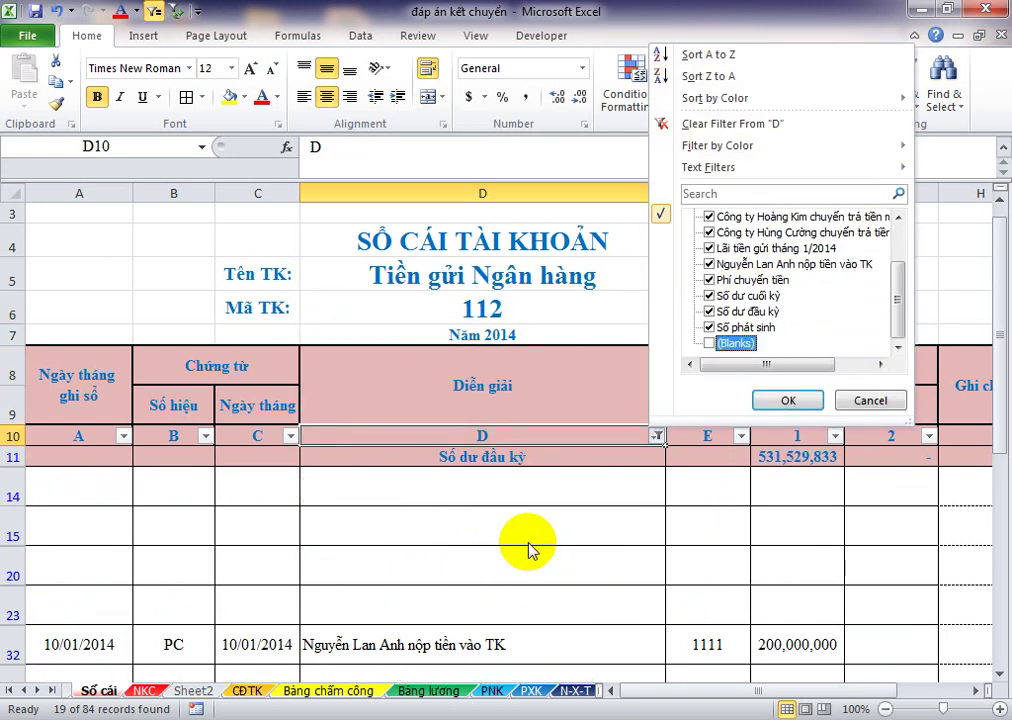
key("space")
key("space")
key("Return")
Step: Examine the filtered account 112 ledger from its first entries down to the closing rows and back to the heading
key("Down")
key("Down")
key("Down")
key("Down")
key("Down")
key("Down")
key("Down")
key("Down")
key("Down")
key("Down")
key("Down")
key("Down")
key("Down")
key("Down")
key("Down")
key("Down")
key("Down")
key("Down")
key("Down")
key("Down")
key("Up")
key("Up")
key("Up")
key("Up")
key("Up")
key("Up")
key("Up")
key("Up")
key("Up")
key("Up")
key("Up")
key("Up")
key("Up")
key("Up")
key("Up")
key("Up")
key("Up")
key("Up")
key("Up")
key("Up")
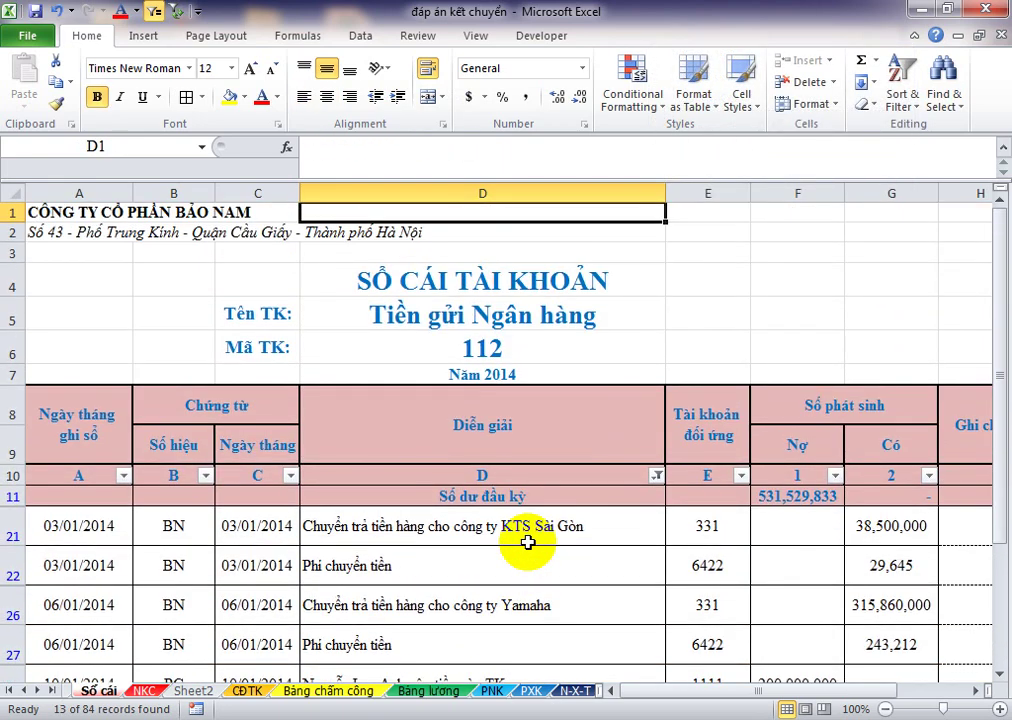
Step: Set the ledger's account code (Mã TK) in D6 to 156
key("Down")
key("Down")
key("Down")
key("Down")
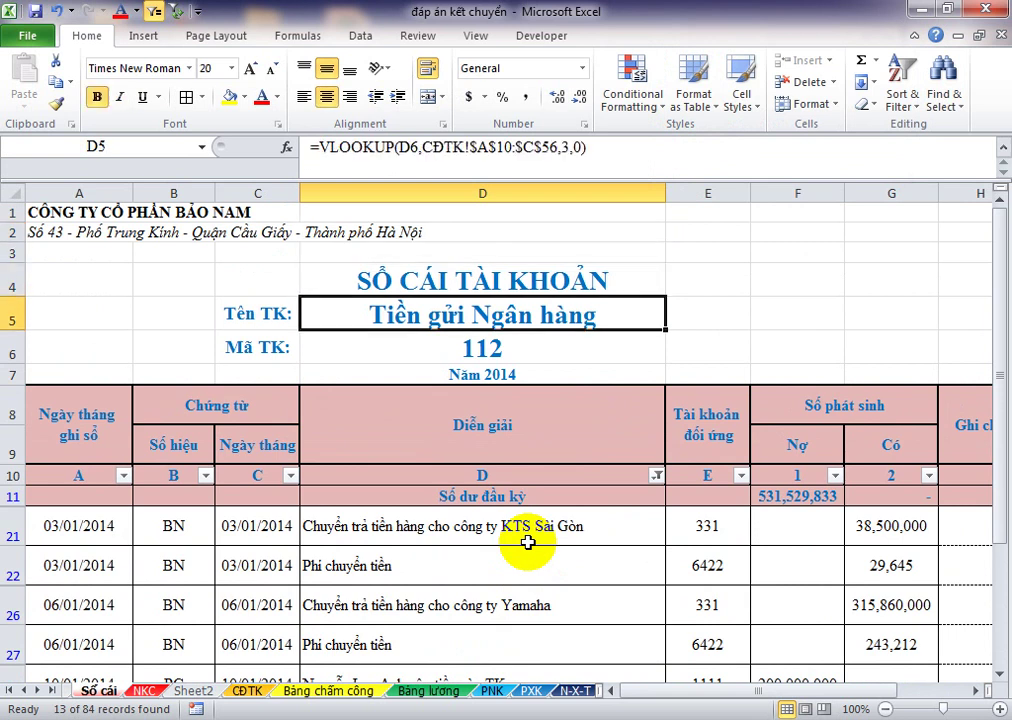
key("Down")
key("alt+Down")
key("Down")
key("Down")
key("Down")
key("Down")
key("Down")
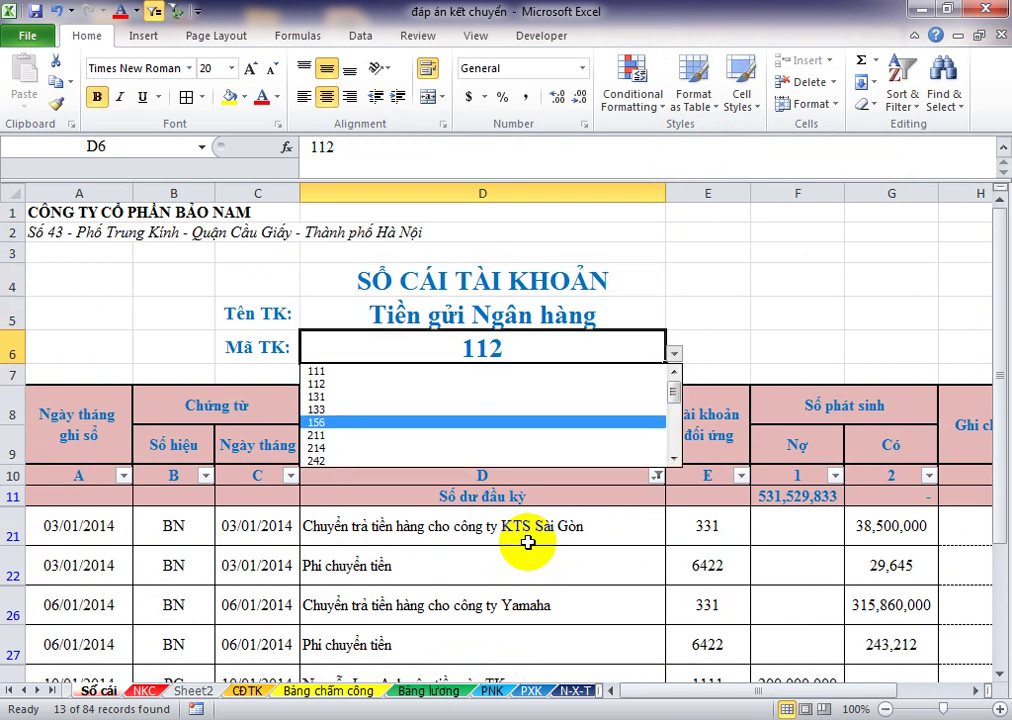
key("Return")
Step: Reapply the Diễn giải column's filter for account 156, keeping (Blanks) excluded
key("Down")
key("Down")
key("Down")
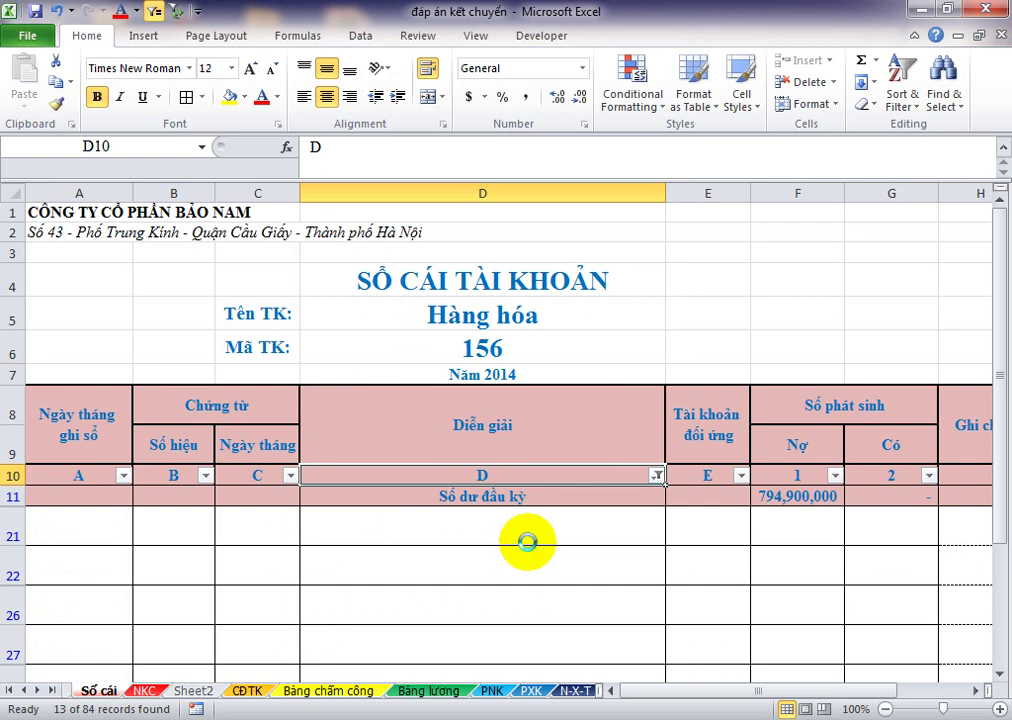
key("alt+Down")
key("Down")
key("Down")
key("Down")
key("Down")
key("Down")
key("Down")
key("Down")
key("Down")
key("Down")
key("Down")
key("Down")
key("Down")
key("Down")
key("Down")
key("Down")
key("Down")
key("Down")
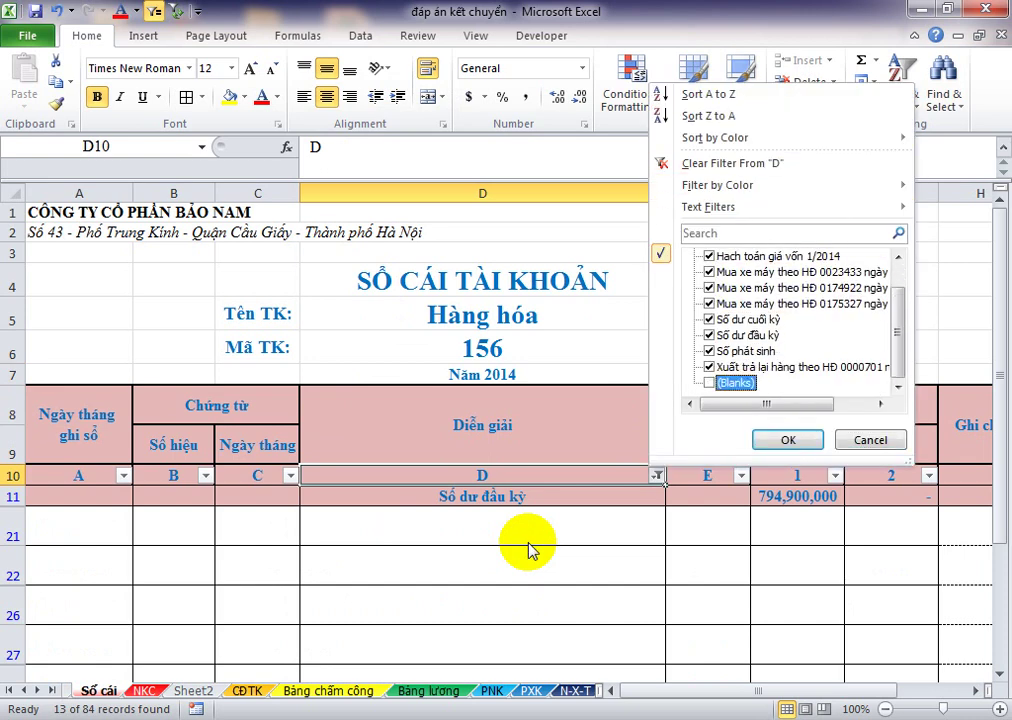
key("Tab")
key("Return")
Step: Examine the filtered account 156 entries, the Số phát sinh and Số dư cuối kỳ rows, and the Nợ and Có columns
key("Down")
key("Down")
key("Down")
key("Down")
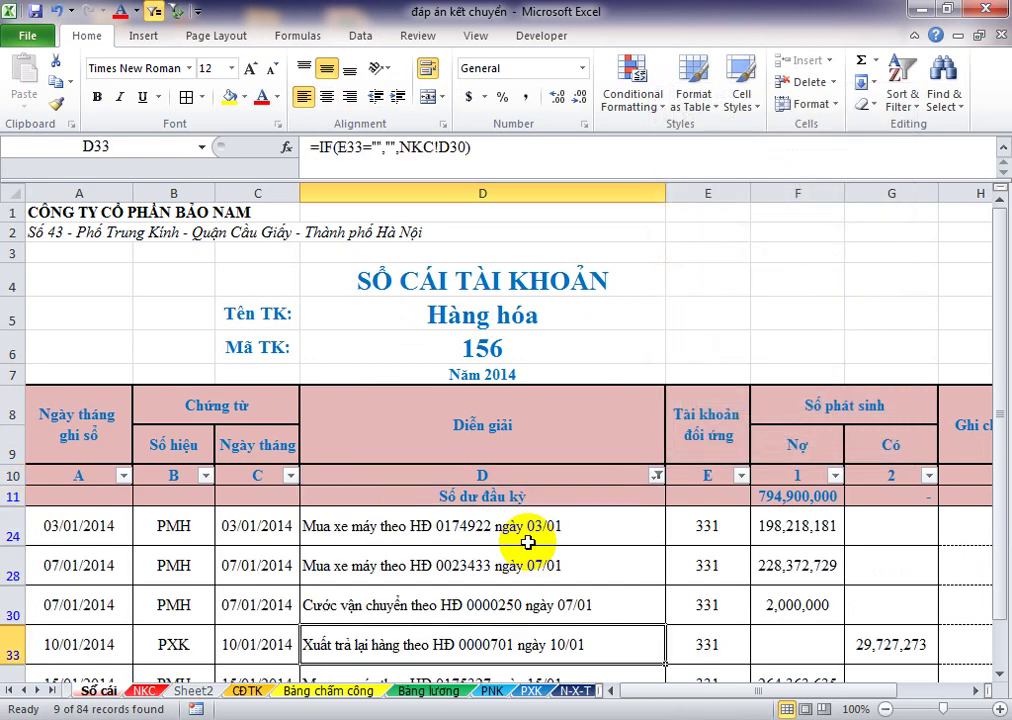
key("Down")
key("Down")
key("Down")
key("Down")
key("Down")
key("Down")
key("Down")
key("Down")
key("Down")
key("Down")
key("Down")
key("Down")
key("Down")
key("Up")
key("Up")
key("Up")
key("Up")
key("Up")
key("Up")
key("Up")
key("Up")
key("Up")
key("Up")
key("Up")
key("Up")
key("Up")
key("Up")
key("Up")
key("Up")
key("Right")
key("Right")
key("Right")
key("Up")
key("Up")
key("Up")
key("Up")
key("Up")
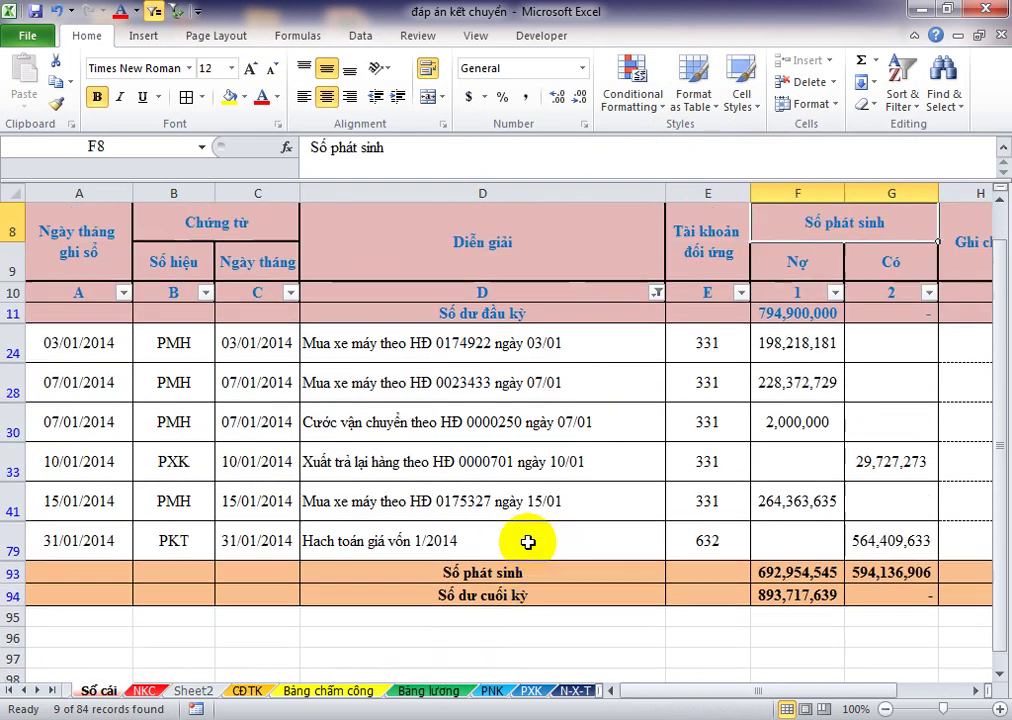
key("Up")
key("Up")
key("Up")
key("Up")
key("Up")
key("Up")
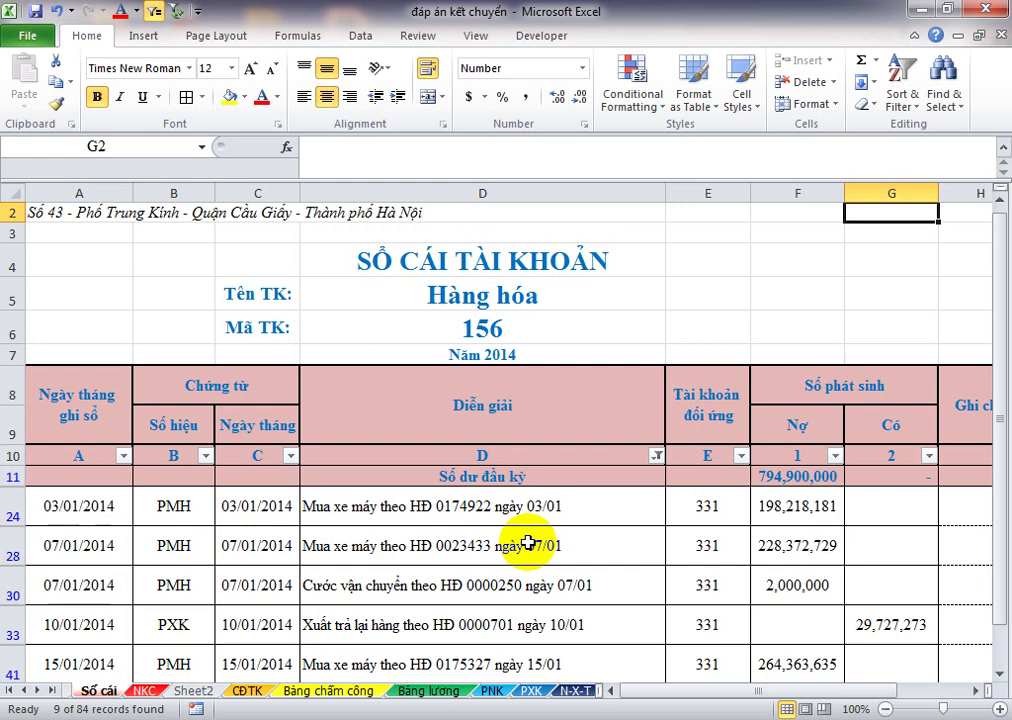
key("super")
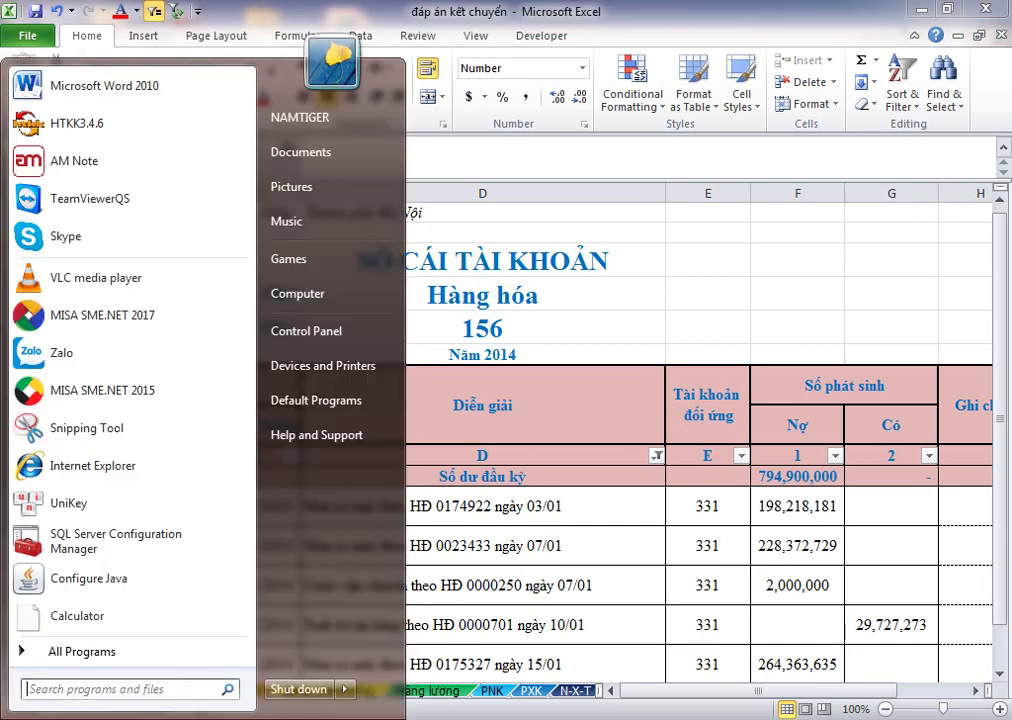
type("lực")
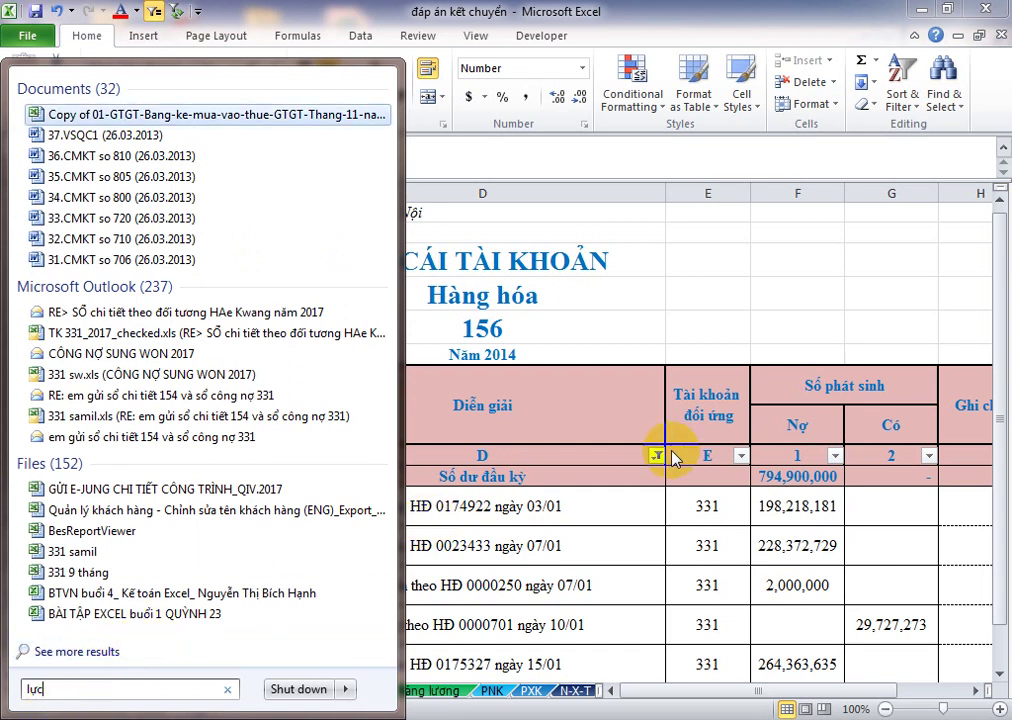
key("BackSpace")
key("BackSpace")
key("BackSpace")
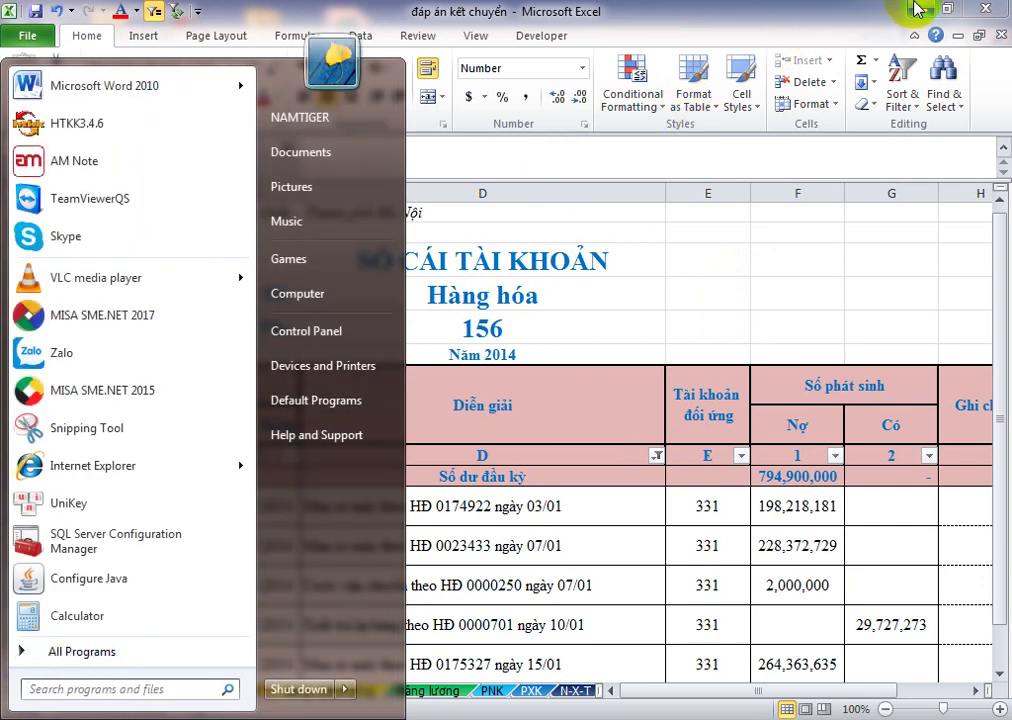
left_click(790, 318)
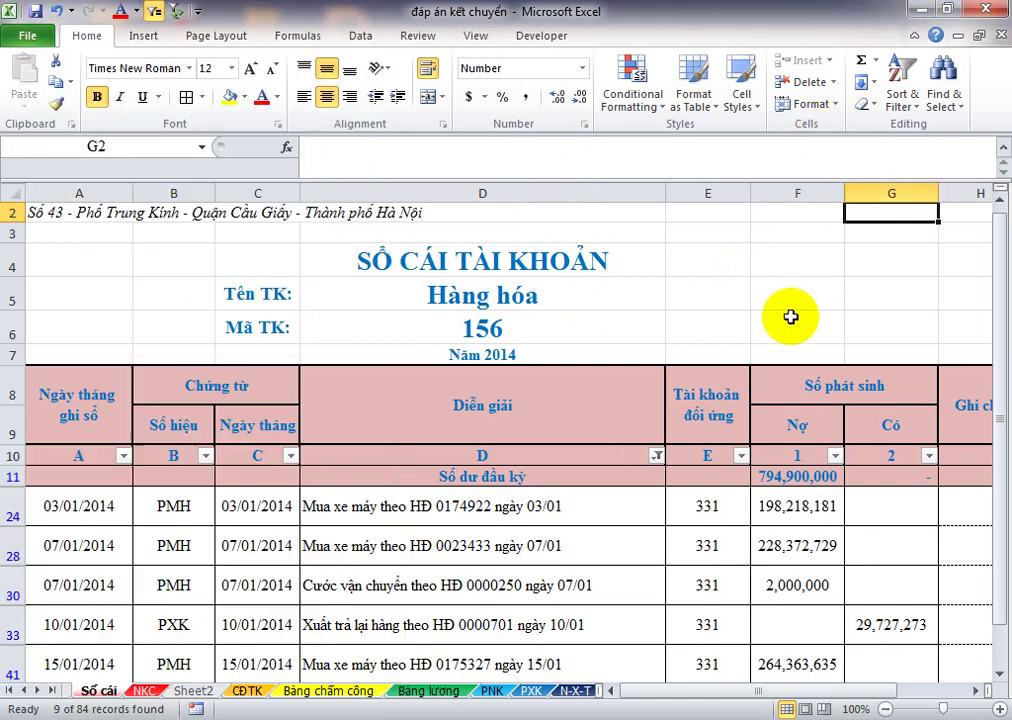
Step: Minimize the ledger workbook and maximize the Cốc Cốc browser window
left_click(930, 9)
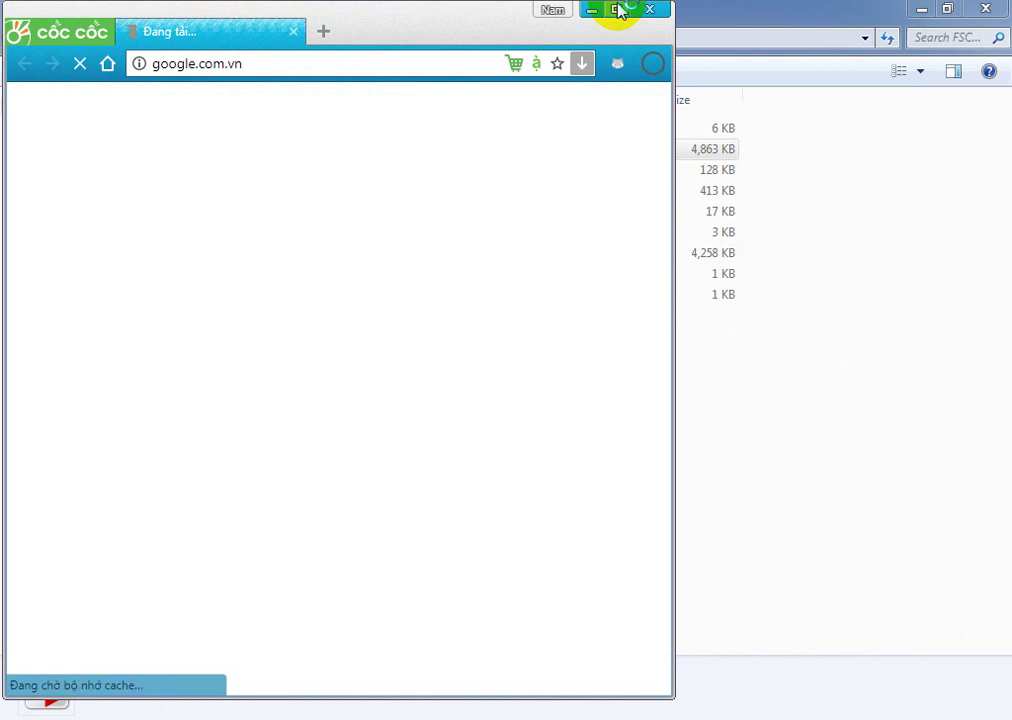
left_click(616, 10)
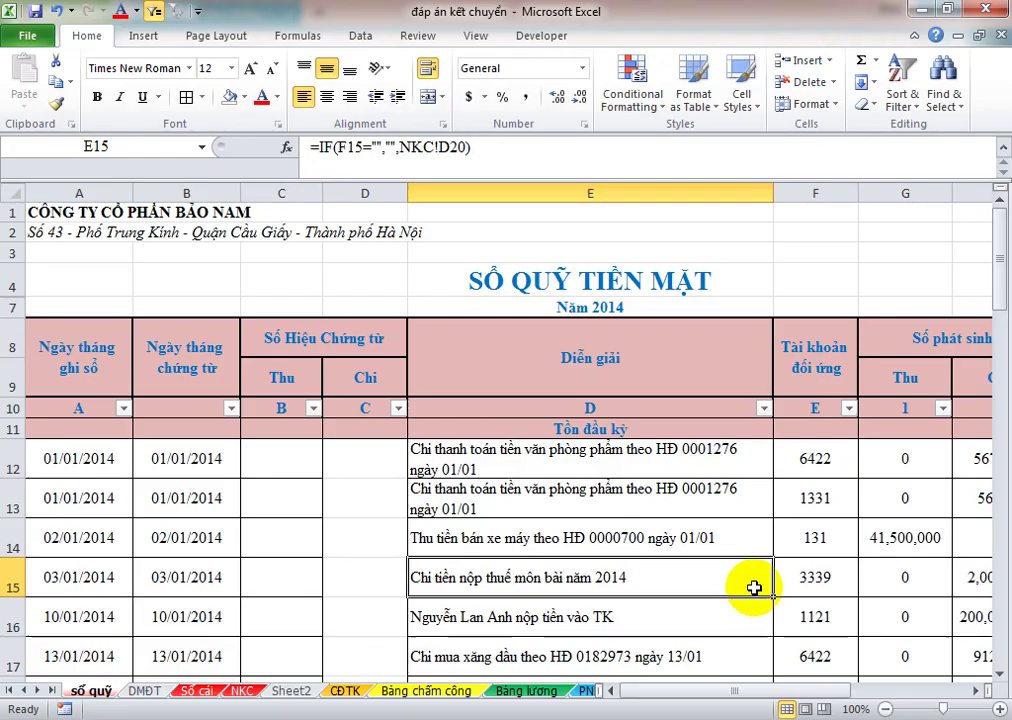
Step: Examine the first cash book entry in row 12, from its date through the Thu and Chi amounts to the Tồn formula
left_click(722, 466)
key("Right")
key("Right")
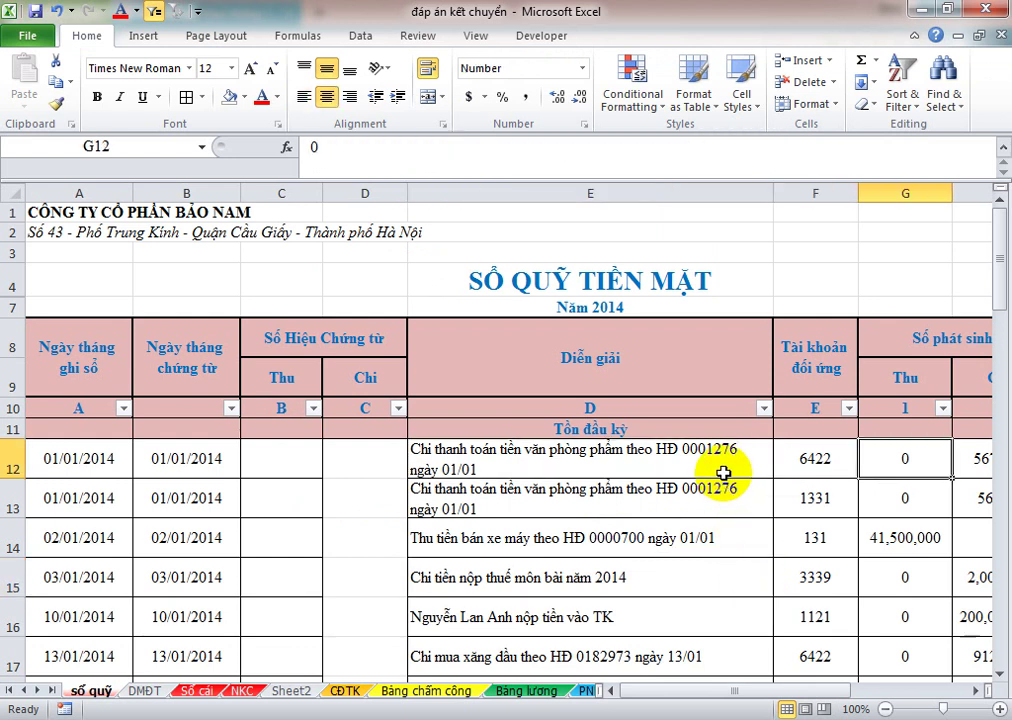
key("Left")
key("Left")
key("Left")
key("Left")
key("Right")
key("Right")
key("Right")
key("Right")
key("Right")
key("Right")
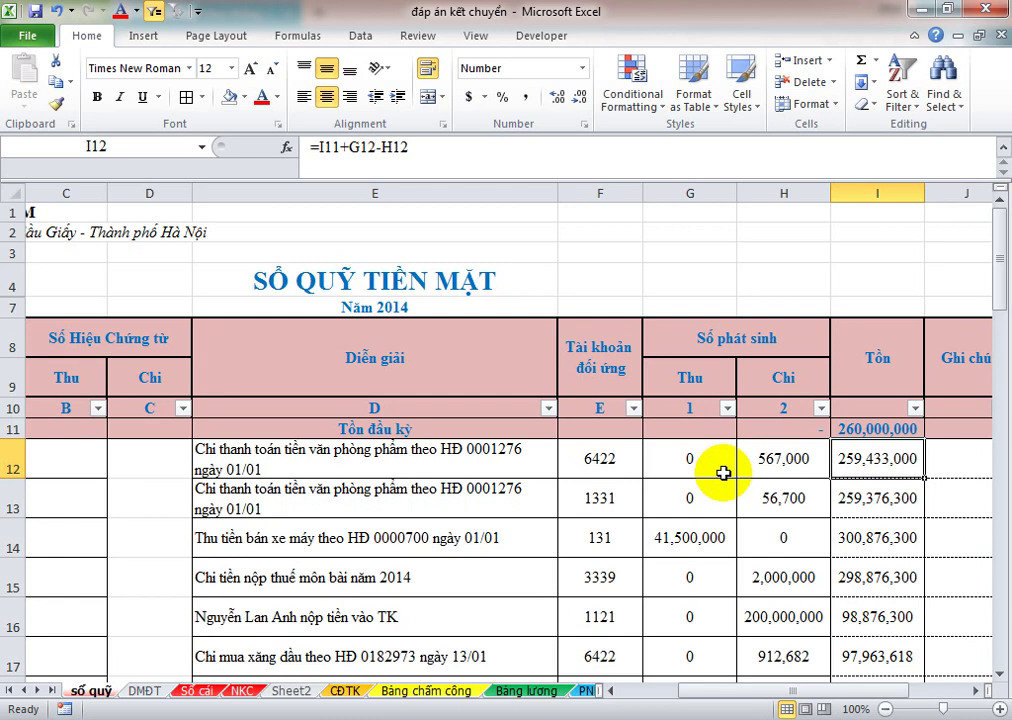
Step: Review the running Tồn balances down the cash book to the Tồn cuối kỳ formula
key("Down")
key("Down")
key("Down")
key("Down")
key("Down")
key("Down")
key("Down")
key("Down")
key("Down")
key("Down")
key("Down")
key("Down")
key("Down")
key("Down")
key("Down")
key("Down")
key("Down")
key("Down")
key("Down")
key("Down")
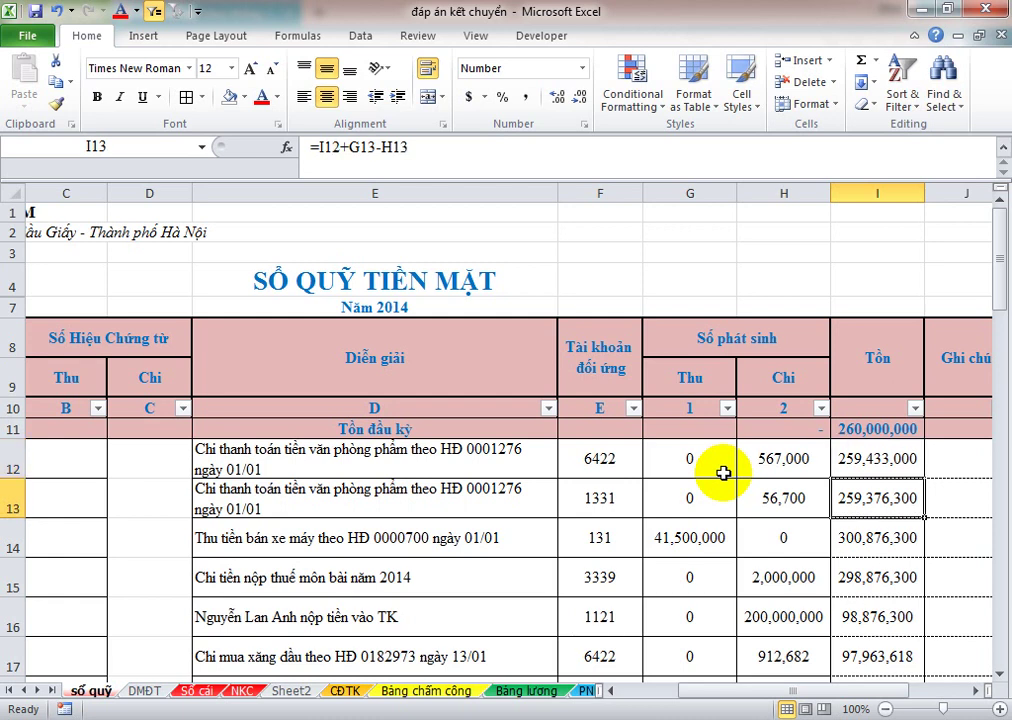
key("Up")
key("Up")
key("Up")
key("Up")
key("Up")
key("Up")
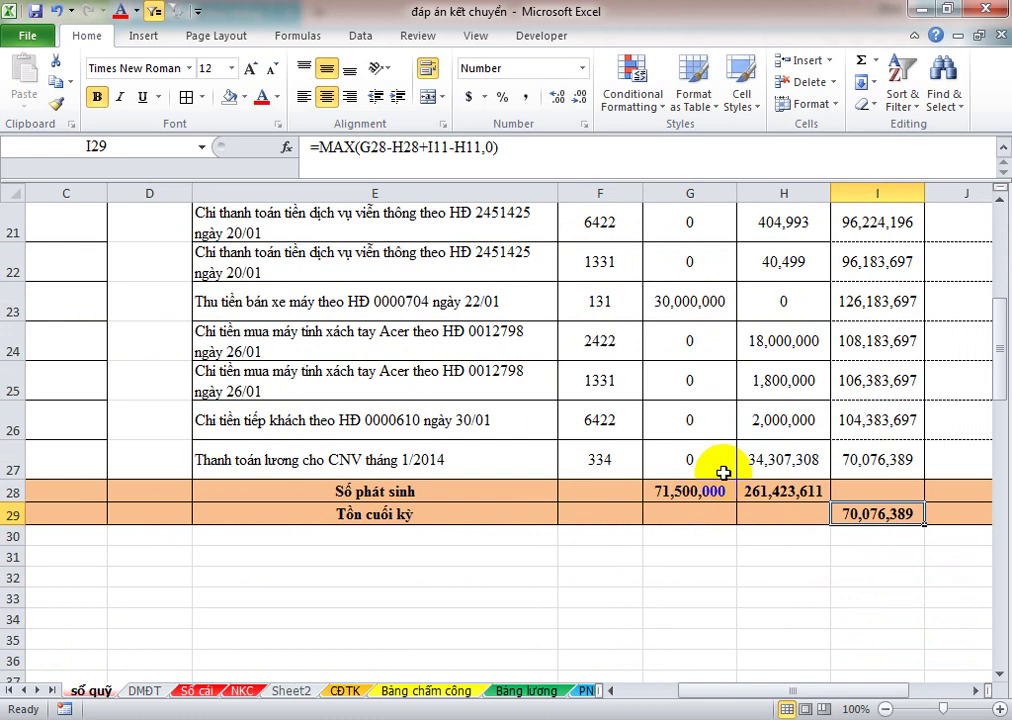
Step: Trace the Tồn column back up to the opening balance formula in the Tồn đầu kỳ row
key("Up")
key("Up")
key("Up")
key("Up")
key("Up")
key("Up")
key("Up")
key("Up")
key("Up")
key("Up")
key("Up")
key("Up")
key("Up")
key("Up")
key("Up")
key("Up")
key("Up")
key("Up")
key("Up")
key("Up")
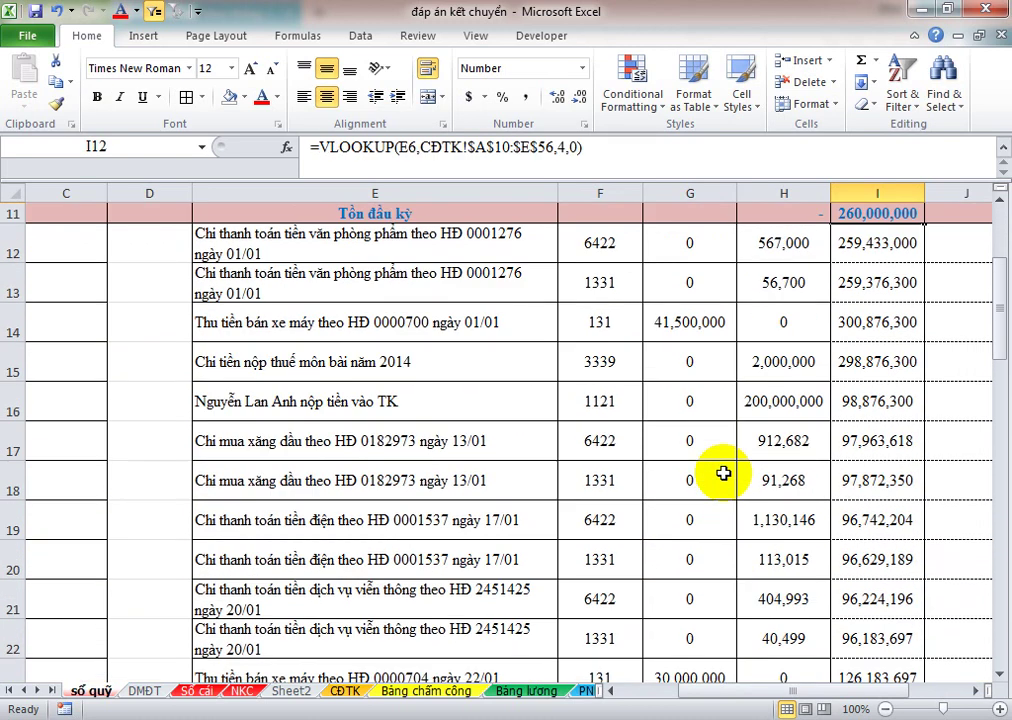
Step: Filter the cash book's Thu column to show only (Blanks)
key("Left")
key("Down")
key("Down")
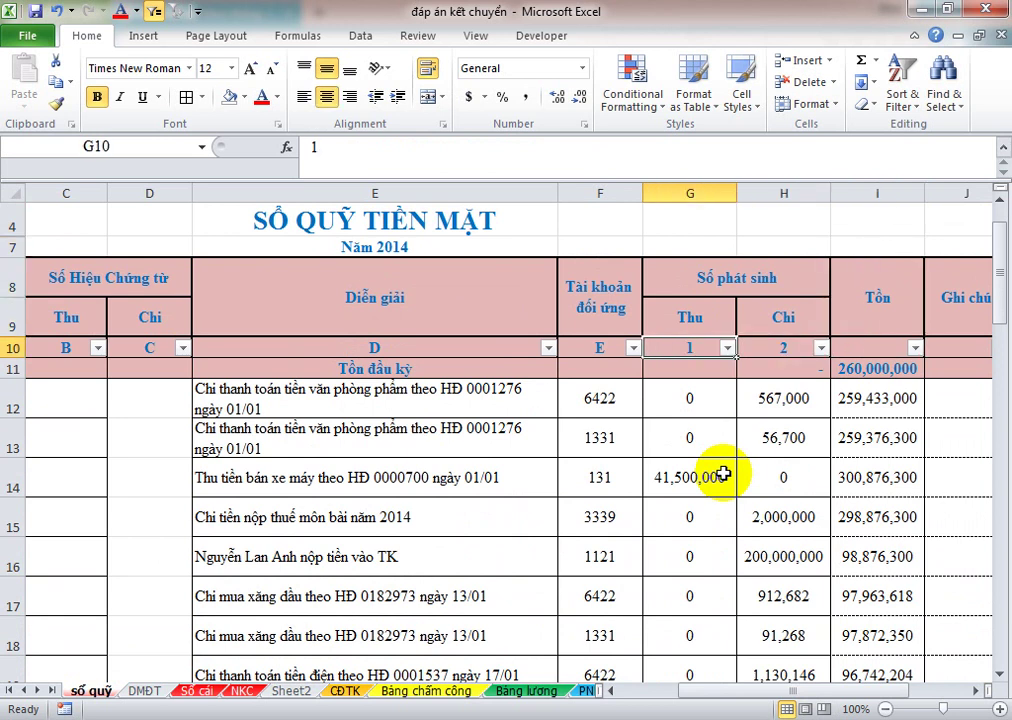
key("alt+Down")
key("Tab")
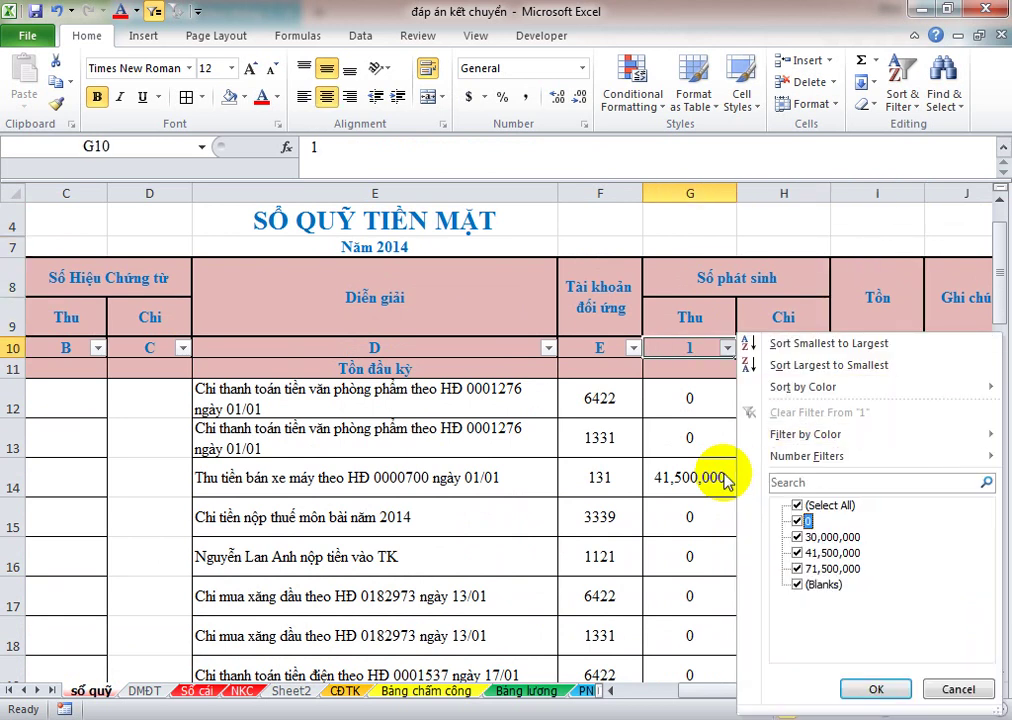
key("space")
key("Down")
key("Down")
key("Down")
key("Down")
key("Down")
key("space")
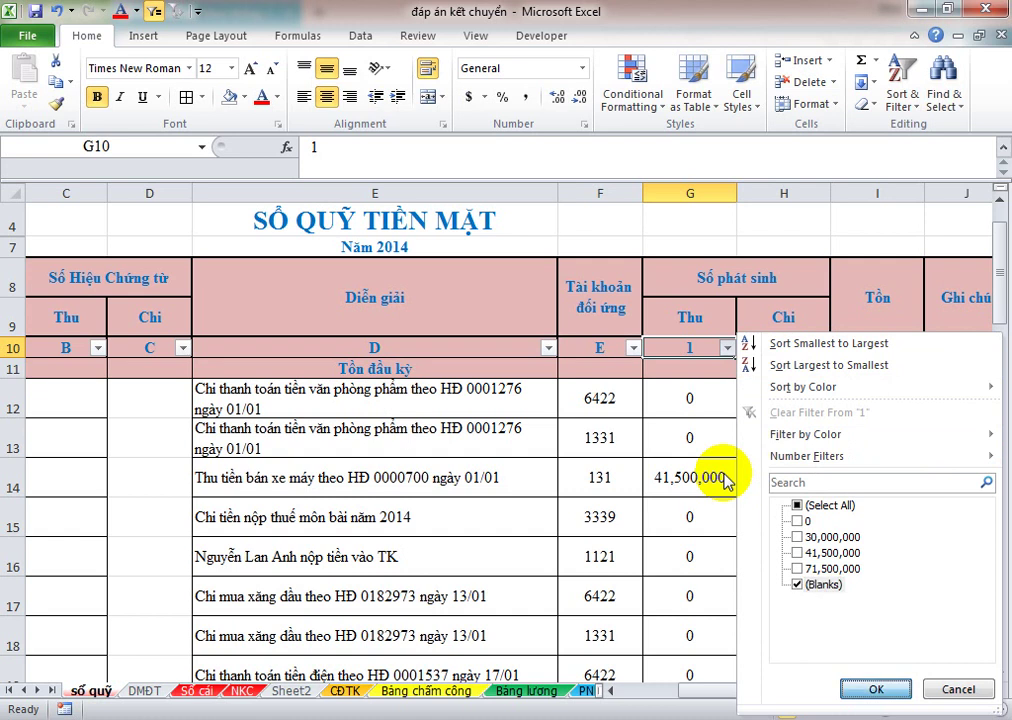
key("Return")
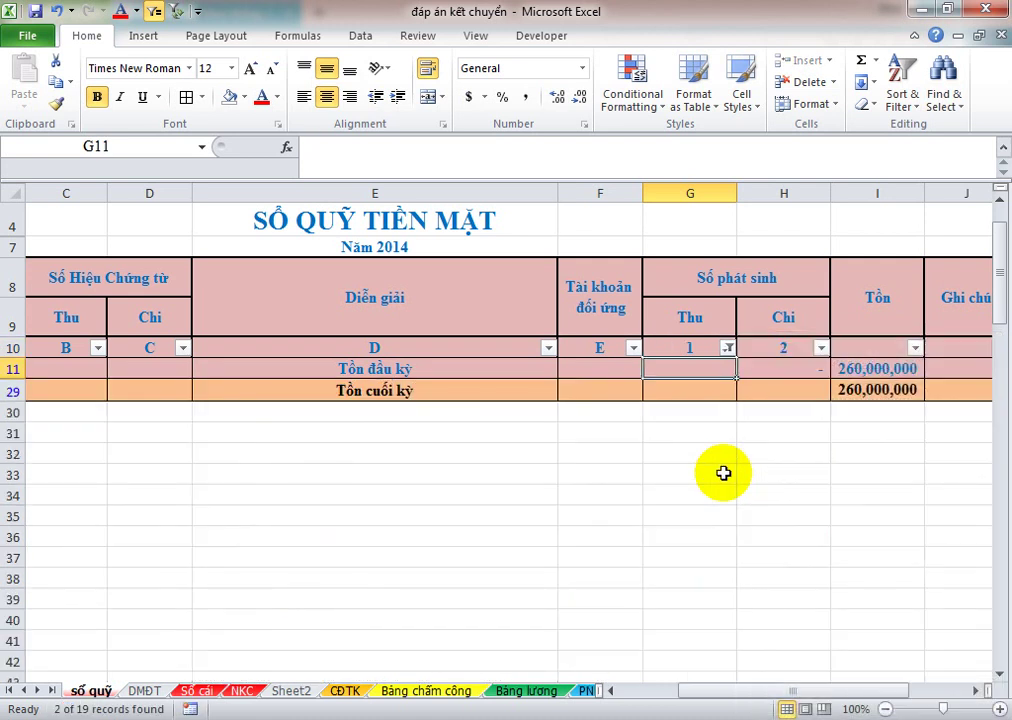
Step: Reselect all values in the Thu column's filter to bring back every cash book row
key("Up")
key("Down")
key("Up")
key("alt+Down")
key("Tab")
key("space")
key("Return")
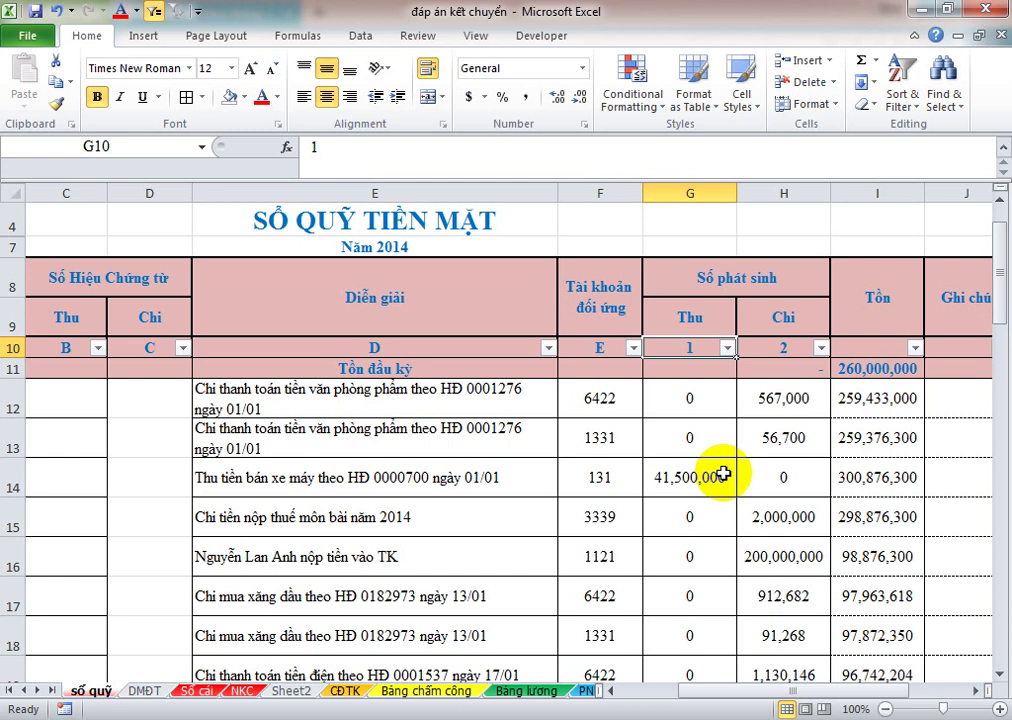
Step: Examine the Chi column down to the Số phát sinh totals and the closing balance formula in I29
key("Right")
key("Down")
key("Down")
key("Down")
key("Down")
key("Down")
key("Down")
key("Down")
key("Down")
key("Down")
key("Down")
key("Down")
key("Down")
key("Down")
key("Down")
key("Down")
key("Down")
key("Down")
key("Down")
key("Down")
key("Down")
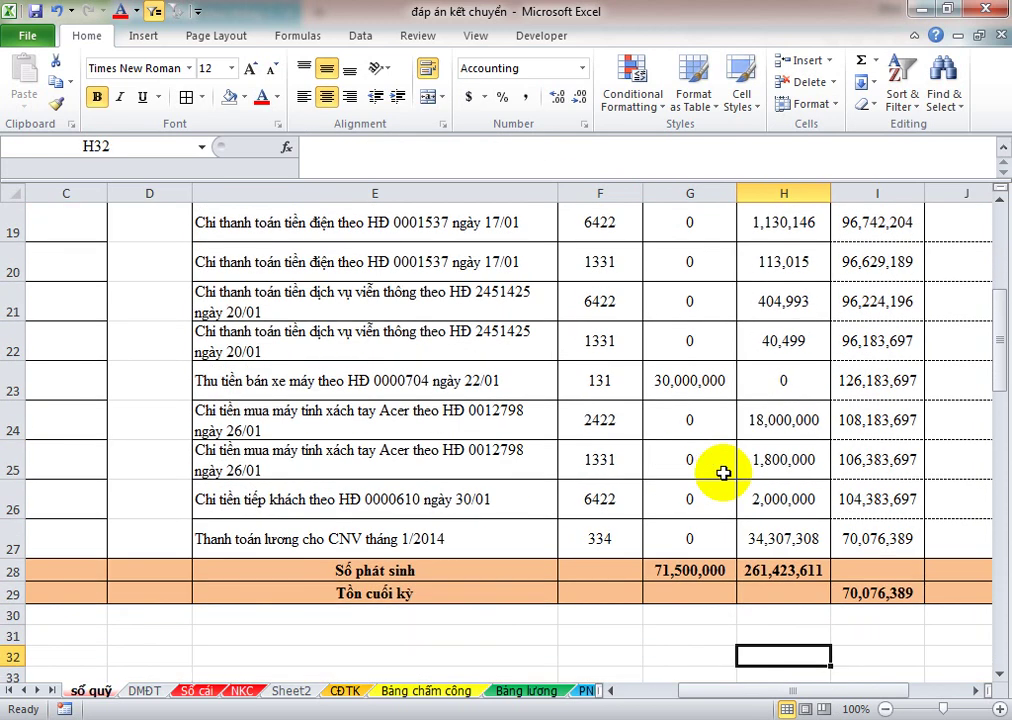
key("Up")
key("Up")
key("Up")
key("Right")
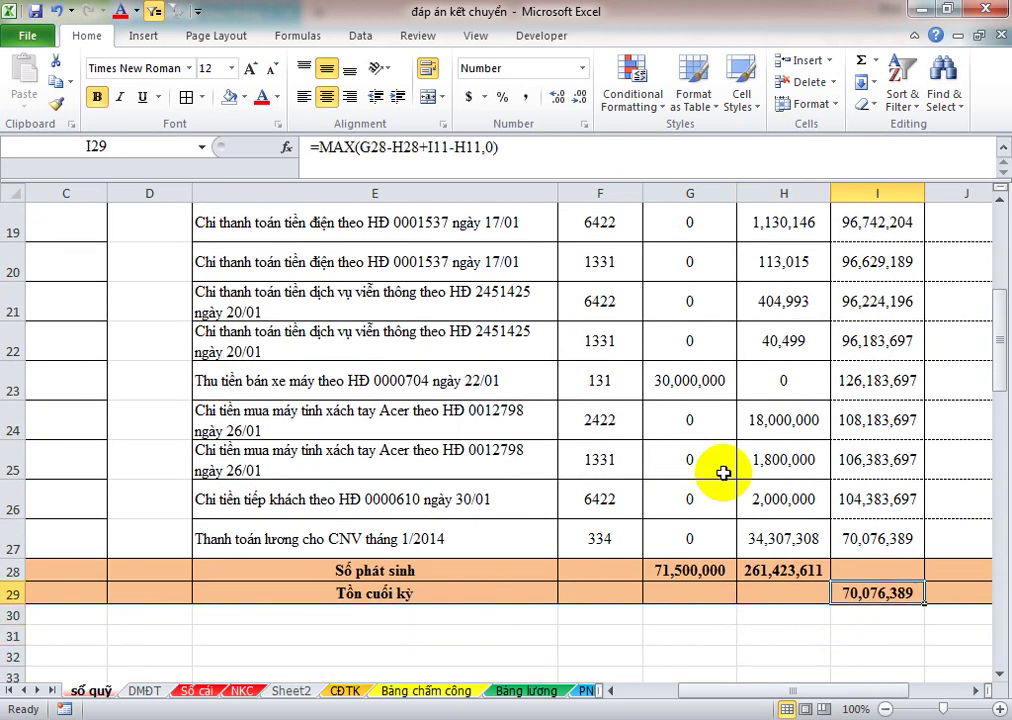